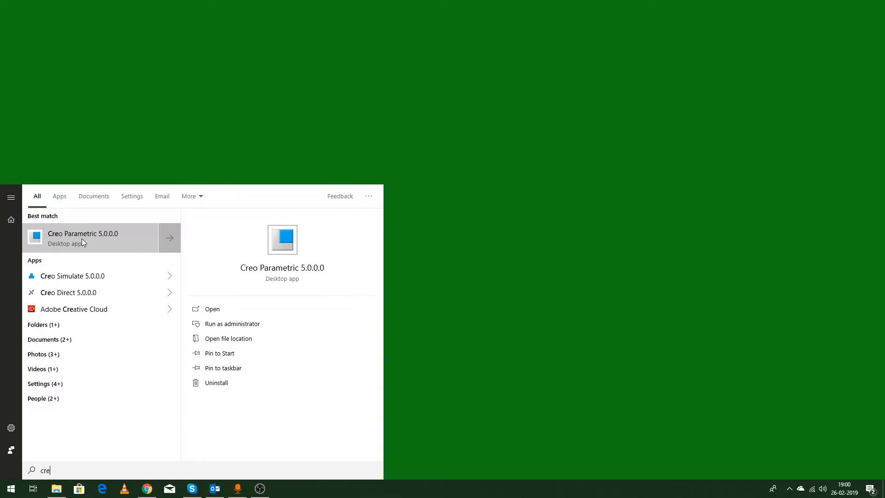
# Launch Creo Parametric 5.0.0.0 and maximize its window
pyautogui.click(81, 239)
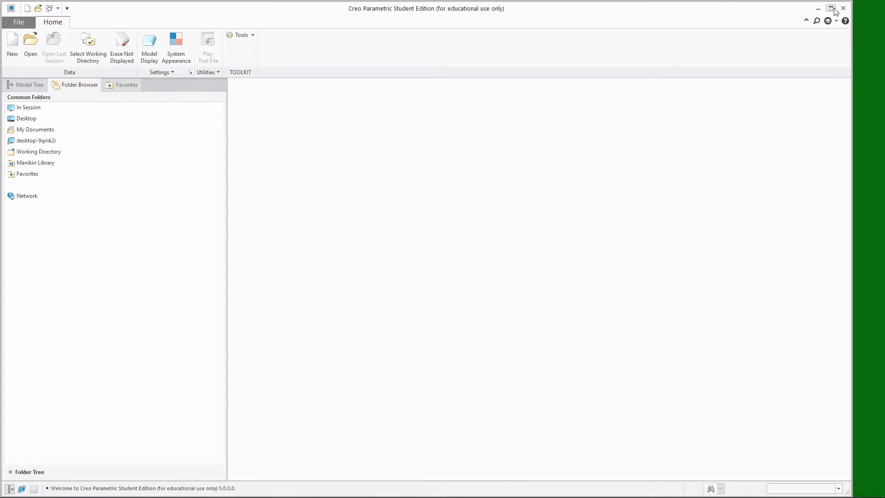
pyautogui.click(833, 8)
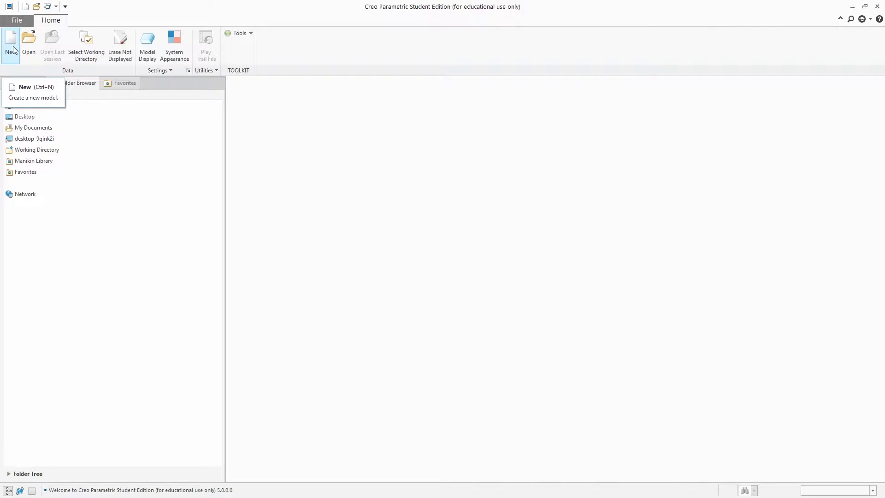
pyautogui.click(15, 21)
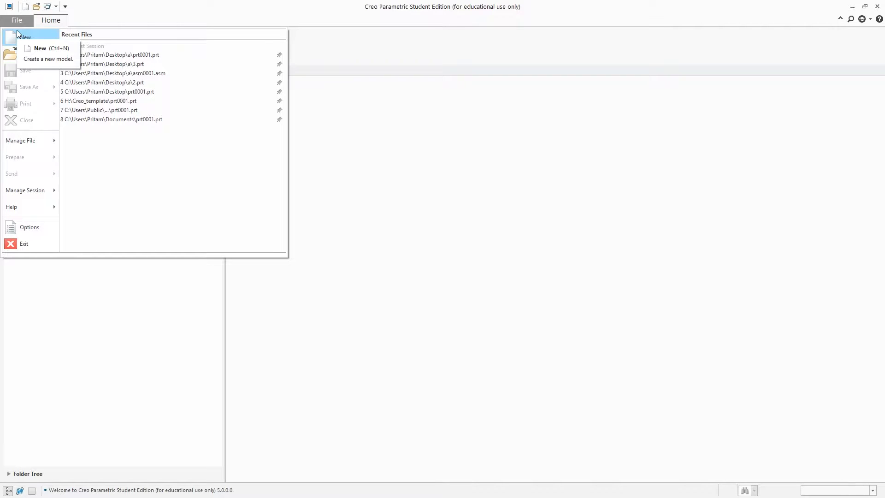
pyautogui.click(173, 12)
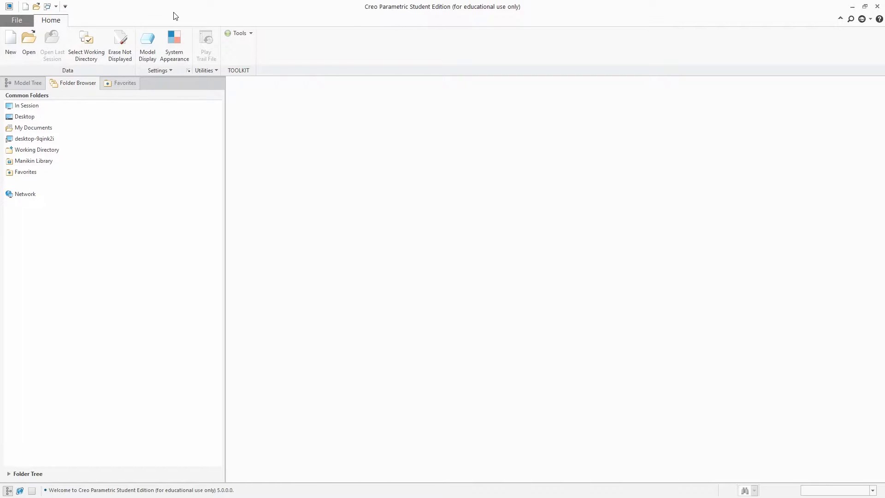
# Start a new model of type Part with the Solid sub-type
pyautogui.hotkey('ctrl', 'n')
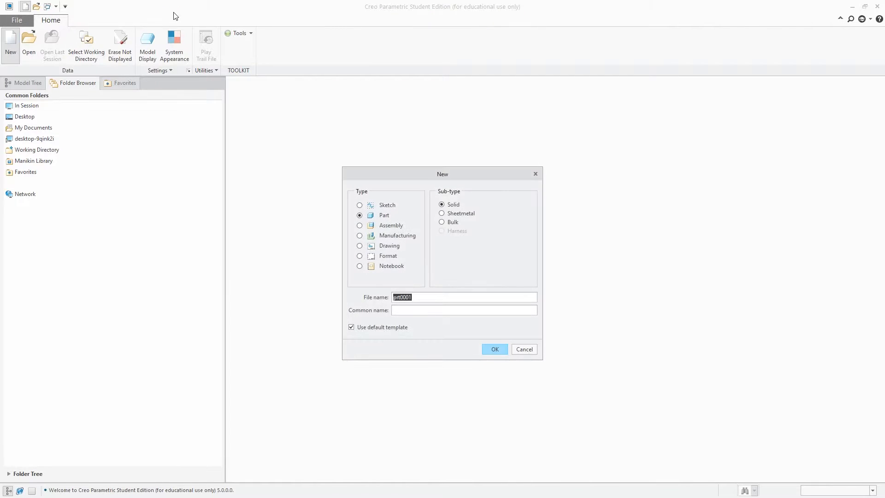
pyautogui.click(360, 205)
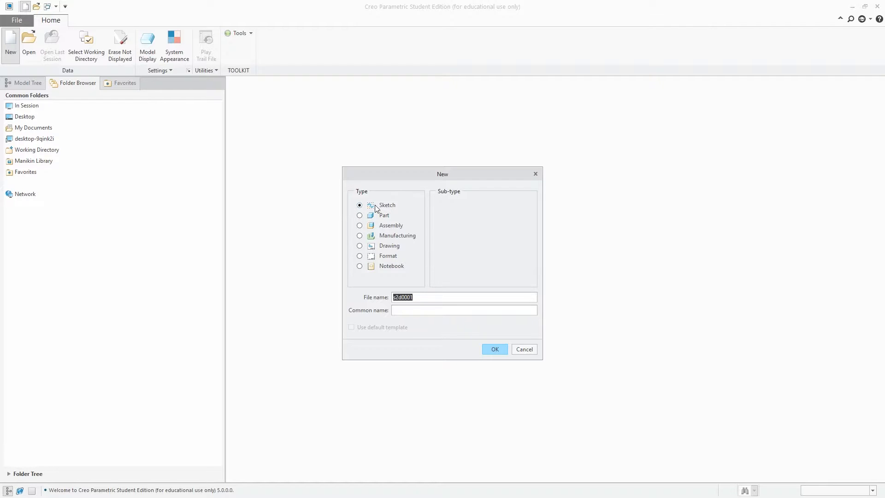
pyautogui.click(368, 215)
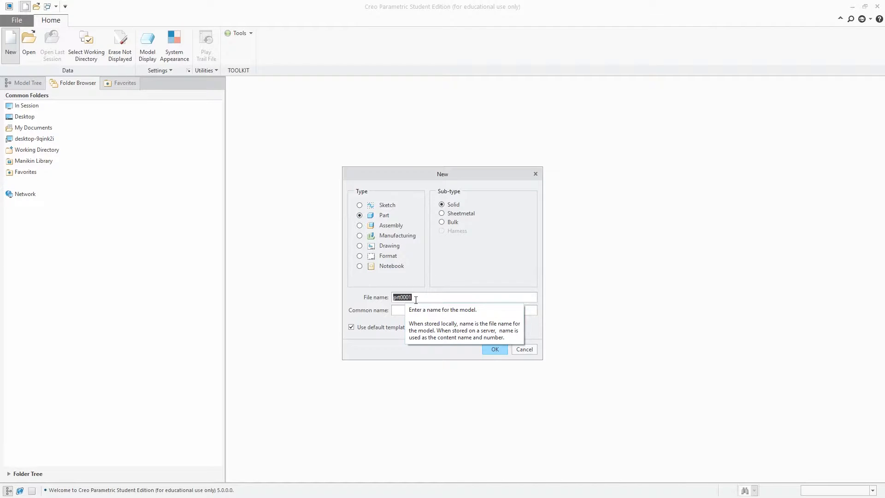
# Name the new part example_sketch and create it from the default template
pyautogui.press('BackSpace')
pyautogui.write('ex')
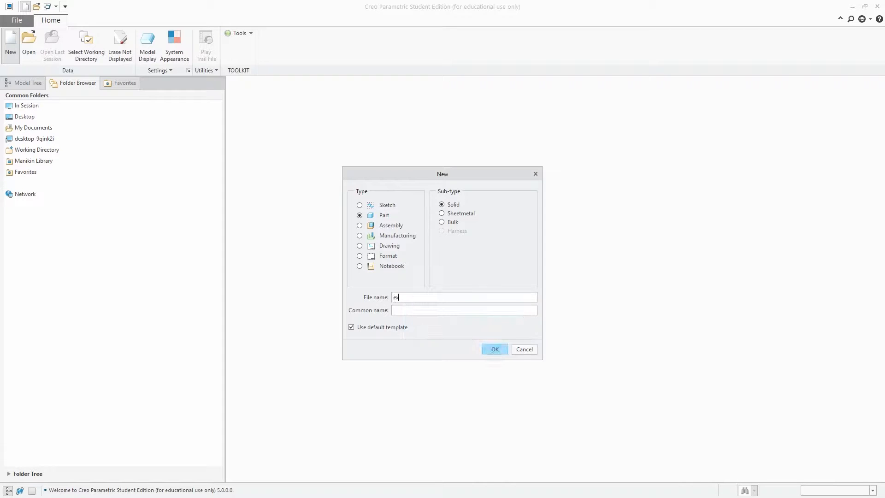
pyautogui.write('ample')
pyautogui.write('.')
pyautogui.write('sketch')
pyautogui.press('Return')
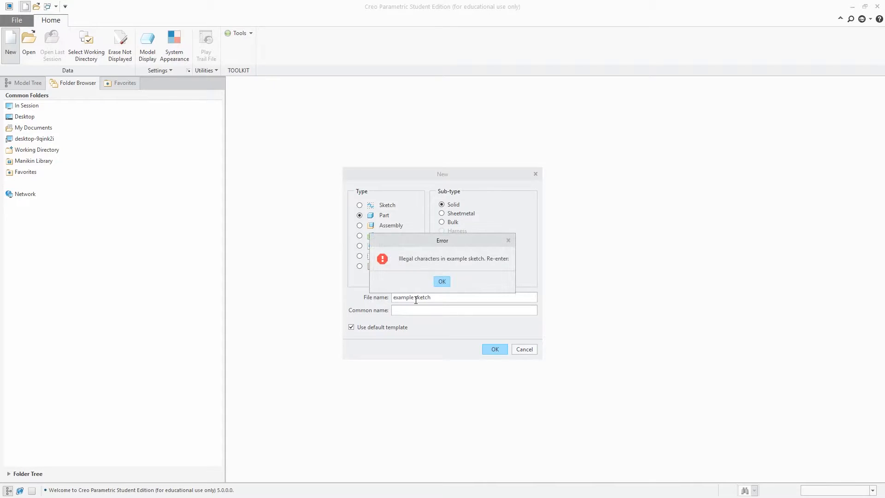
pyautogui.click(440, 281)
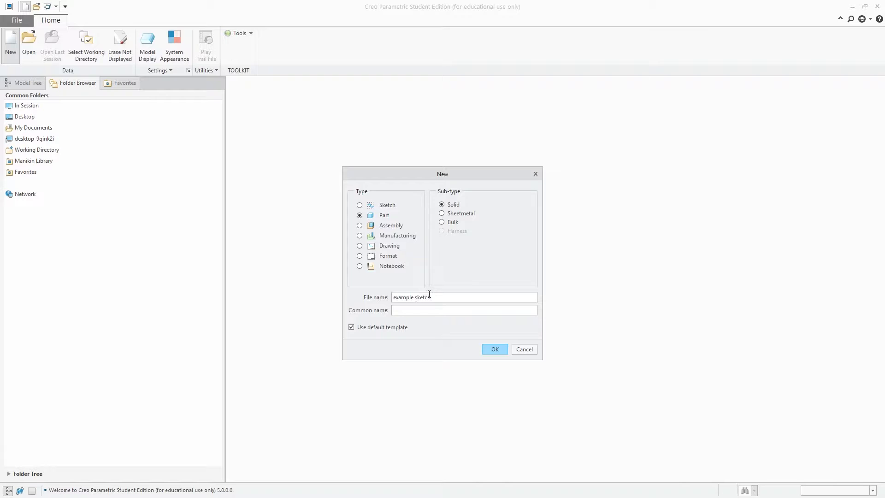
pyautogui.press('BackSpace')
pyautogui.write('_')
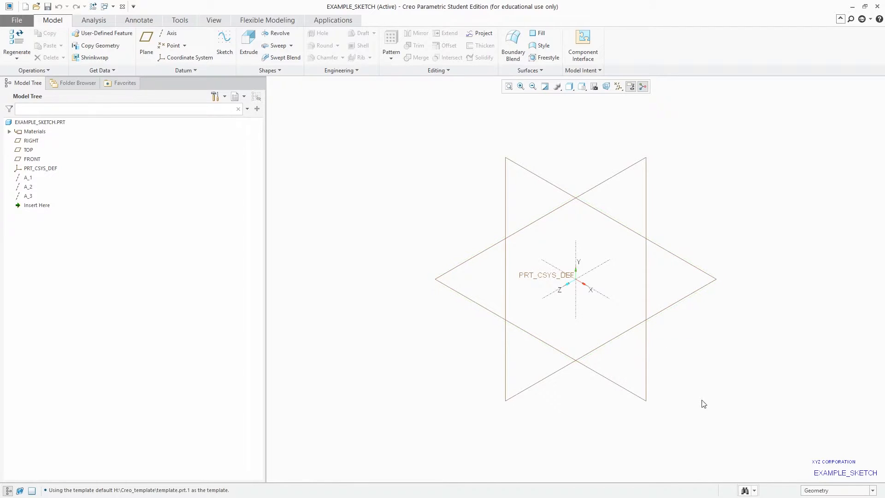
# Expand the part's materials in the model tree and highlight the FRONT datum plane in the model
pyautogui.click(8, 132)
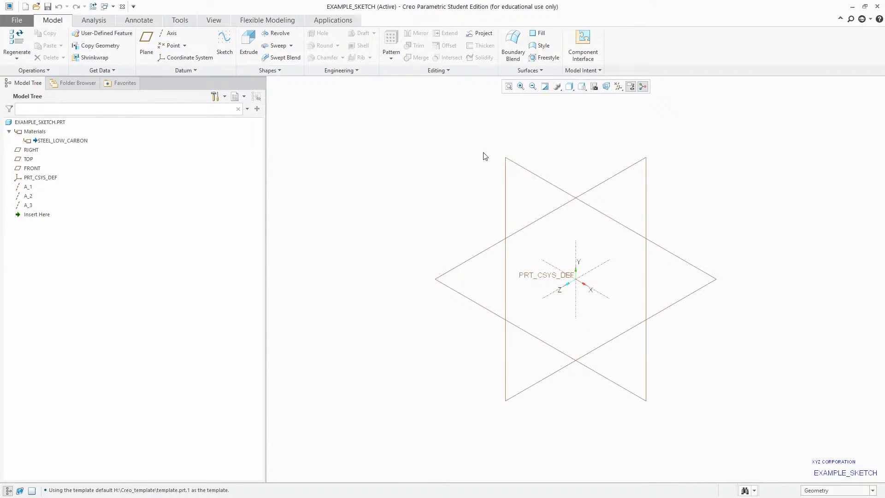
pyautogui.click(504, 165)
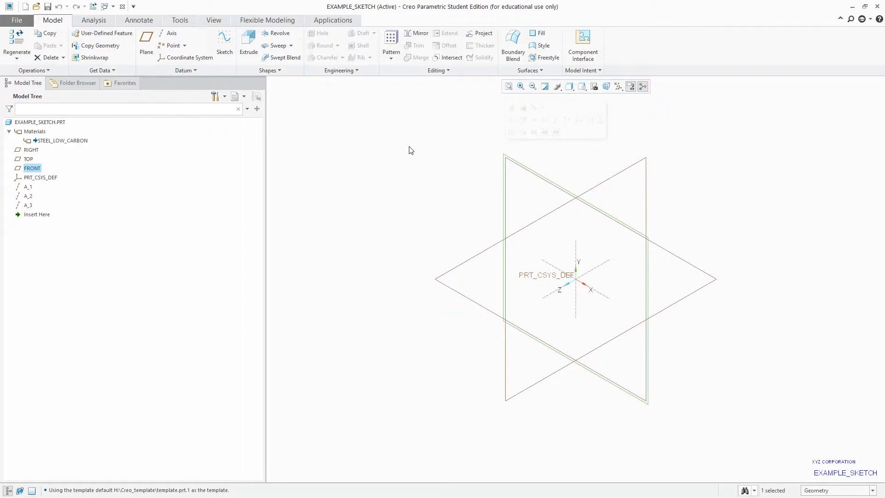
pyautogui.click(409, 132)
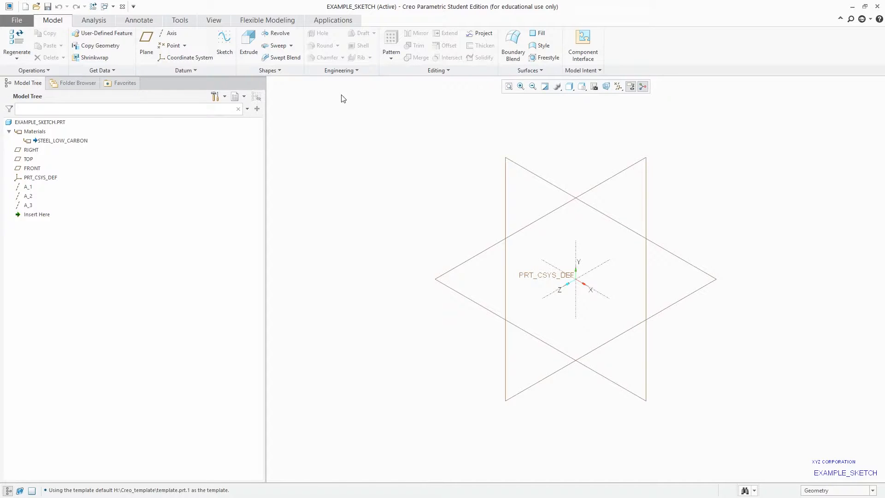
pyautogui.click(230, 46)
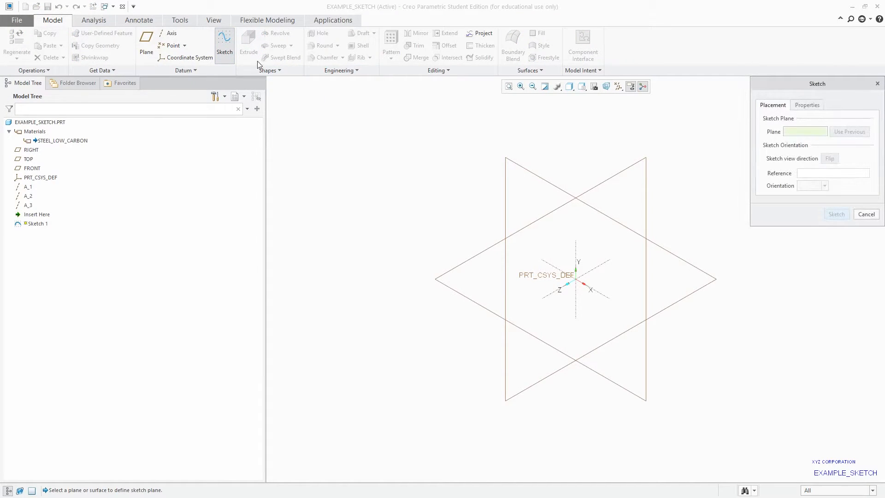
pyautogui.click(504, 167)
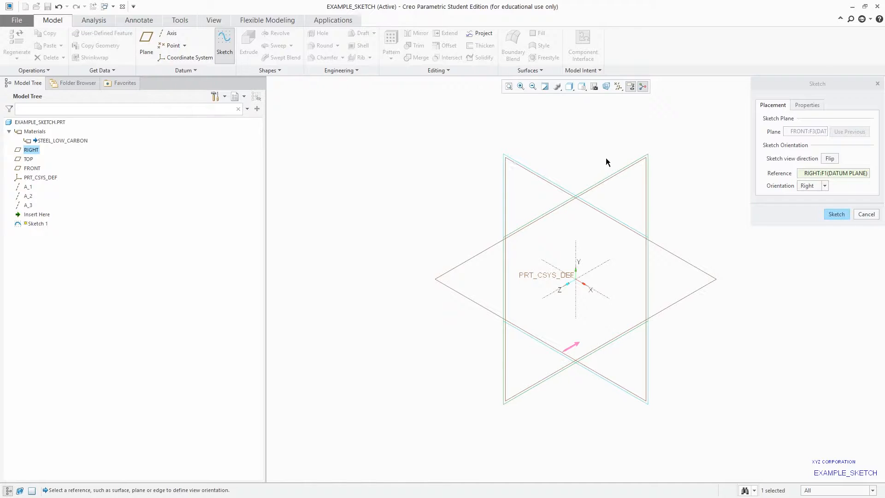
pyautogui.click(829, 214)
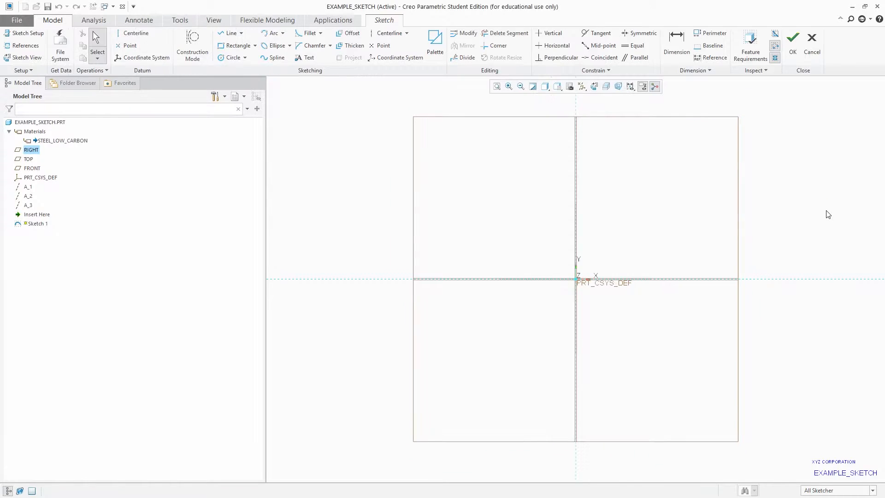
pyautogui.click(811, 46)
pyautogui.click(474, 271)
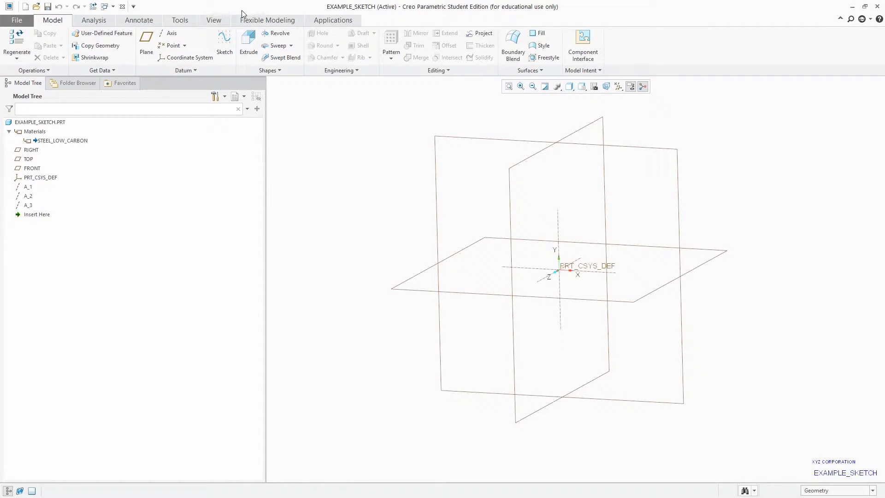
# Open a sketch on the FRONT datum plane with the RIGHT plane as reference and the orientation set to Top
pyautogui.click(225, 39)
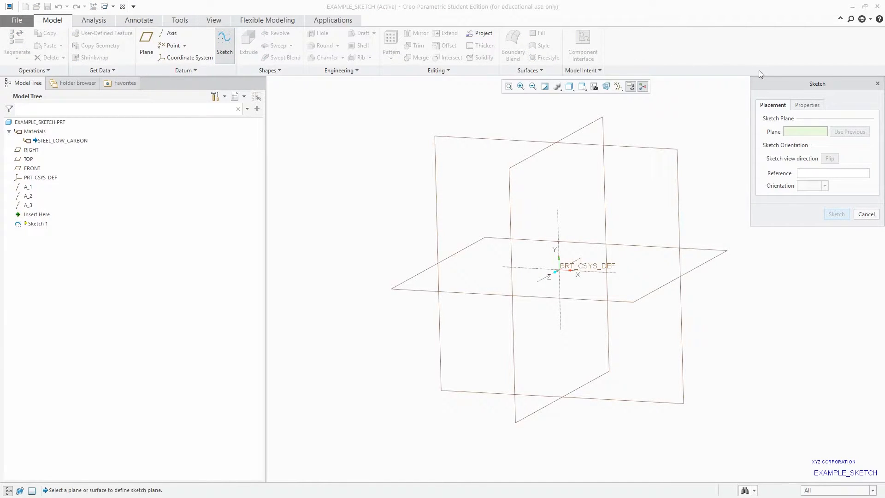
pyautogui.moveTo(775, 83)
pyautogui.mouseDown()
pyautogui.moveTo(739, 109)
pyautogui.moveTo(756, 118)
pyautogui.mouseUp()
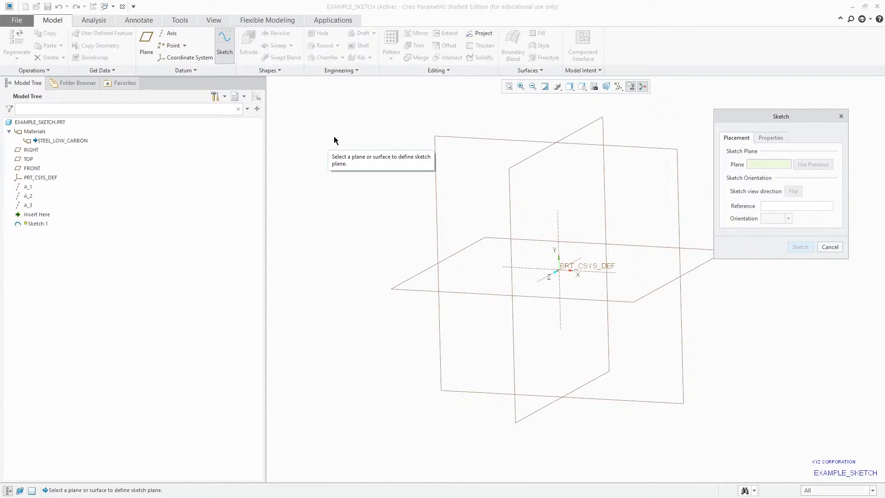
pyautogui.click(35, 169)
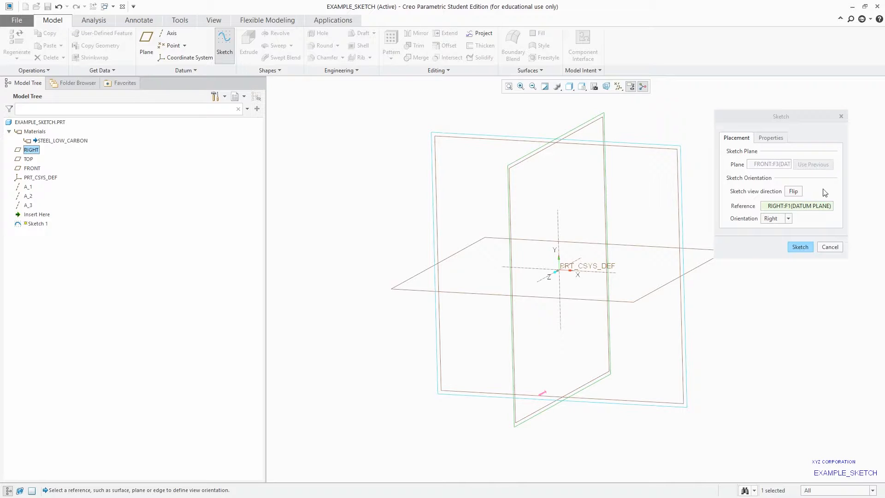
pyautogui.click(788, 219)
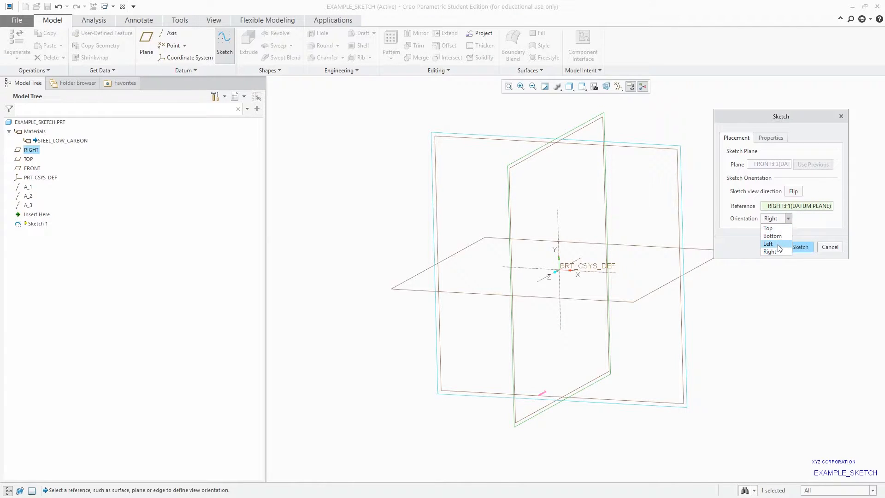
pyautogui.click(788, 218)
pyautogui.click(784, 231)
pyautogui.click(788, 218)
pyautogui.click(793, 233)
pyautogui.click(789, 219)
pyautogui.click(792, 225)
pyautogui.click(800, 248)
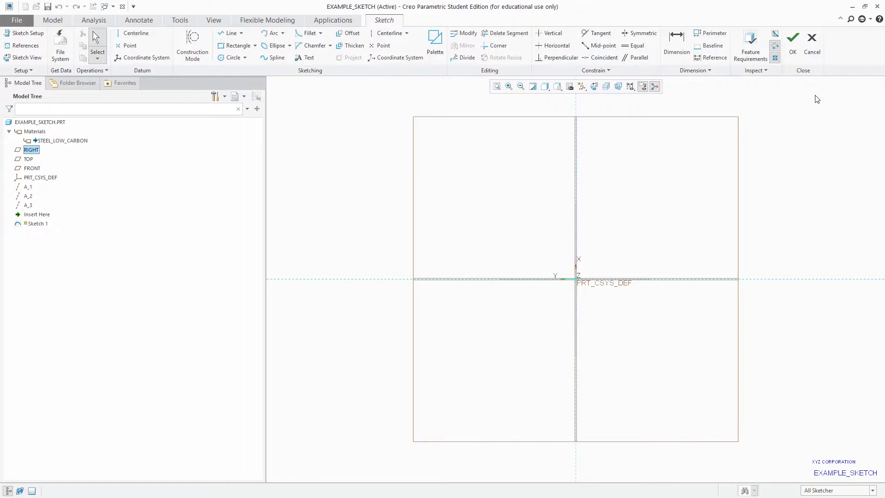
# Quit the sketch without saving it
pyautogui.click(811, 43)
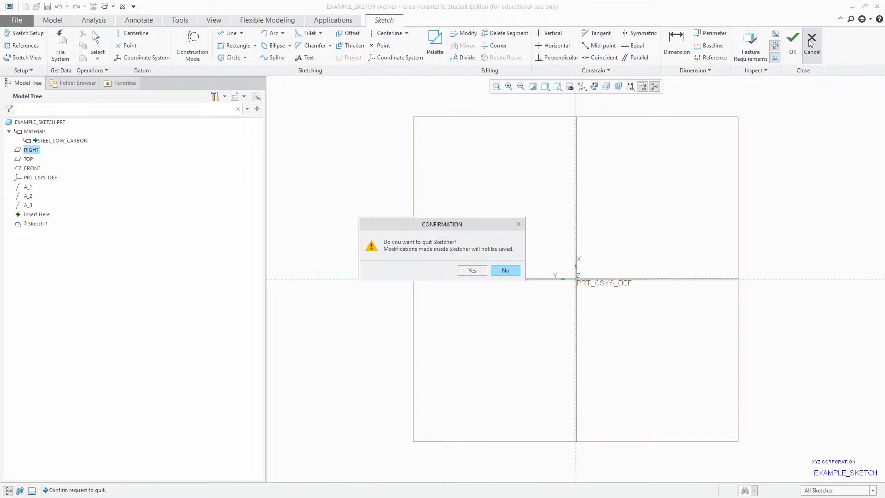
pyautogui.click(509, 270)
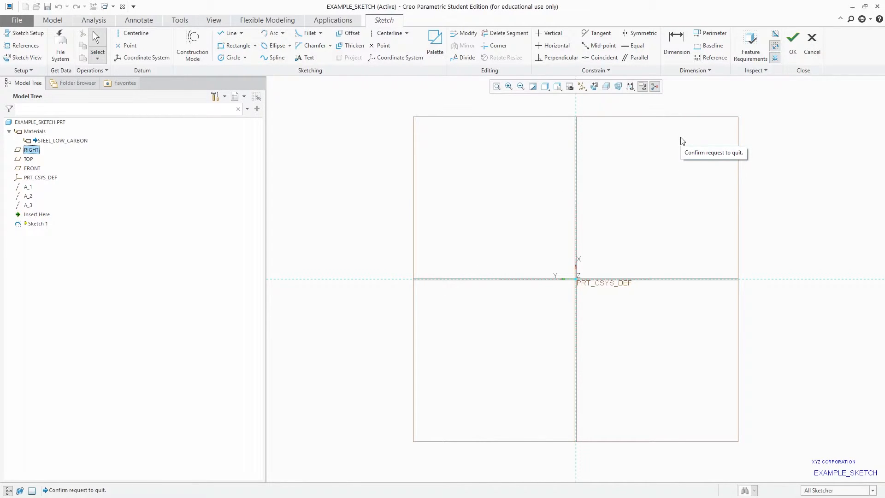
pyautogui.click(814, 45)
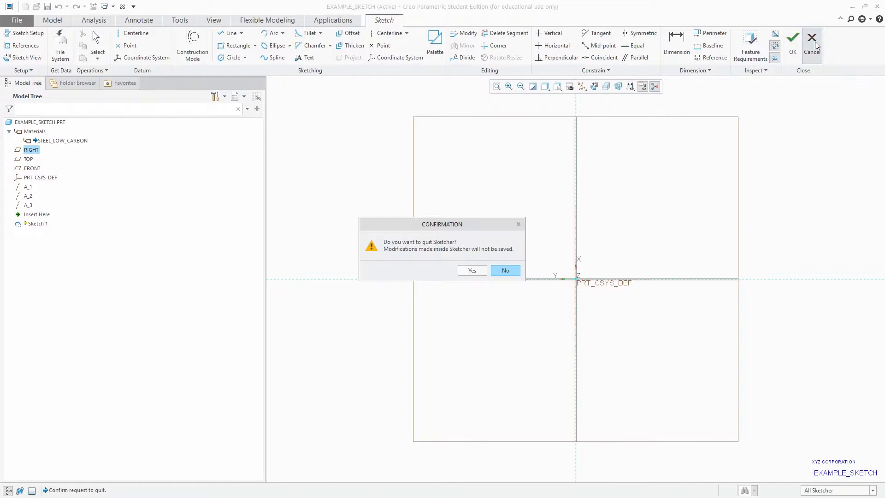
pyautogui.click(468, 272)
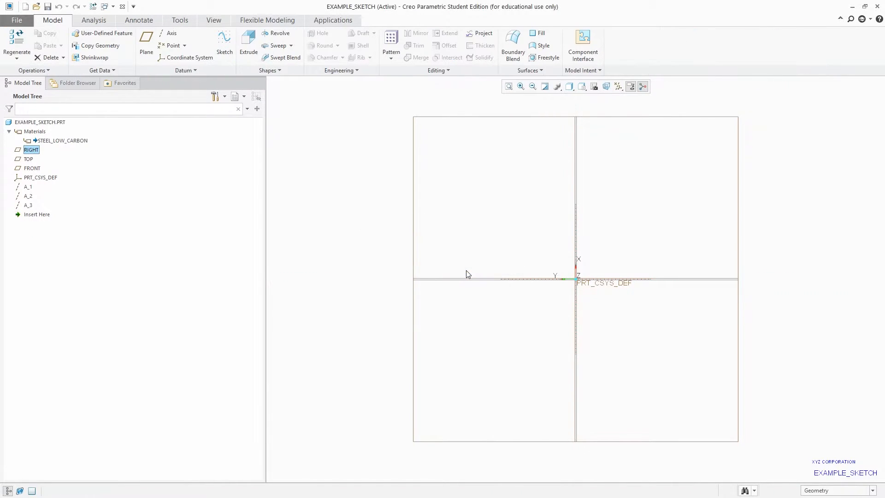
# Select the FRONT datum plane and start a sketch directly on it
pyautogui.click(373, 208)
pyautogui.click(36, 169)
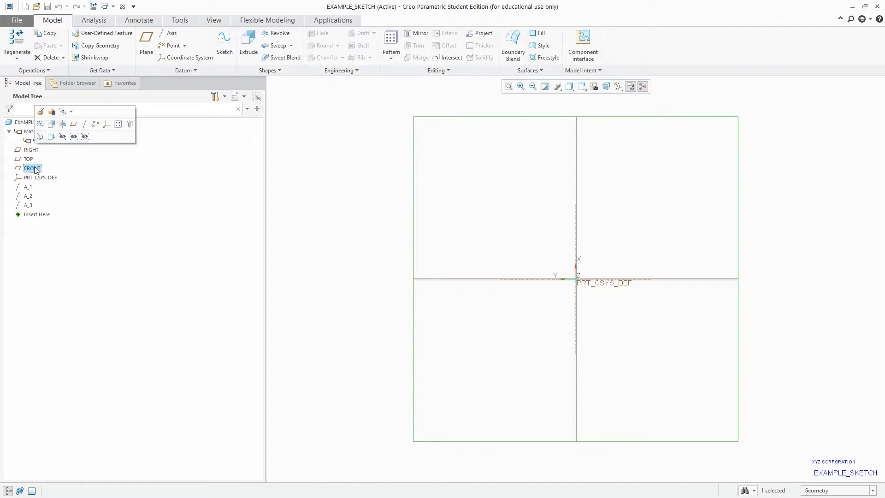
pyautogui.press('s')
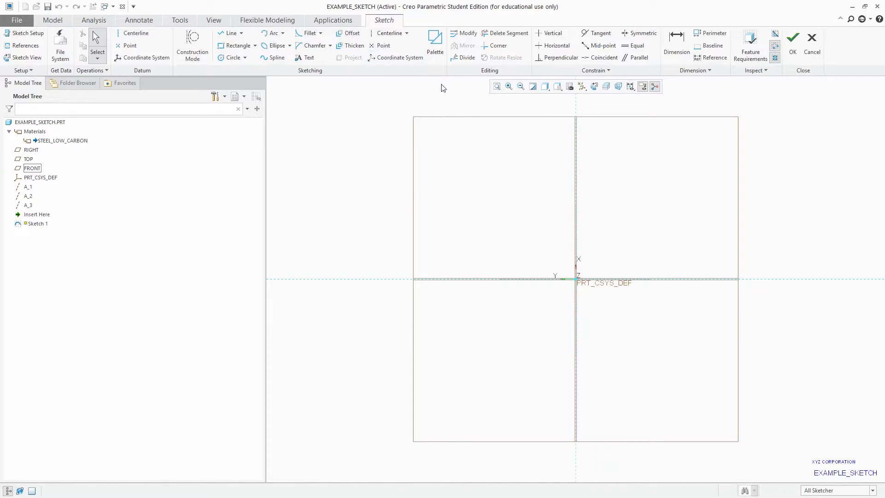
# Display the datum plane name tags and inspect the labelled planes from an angled view
pyautogui.click(215, 21)
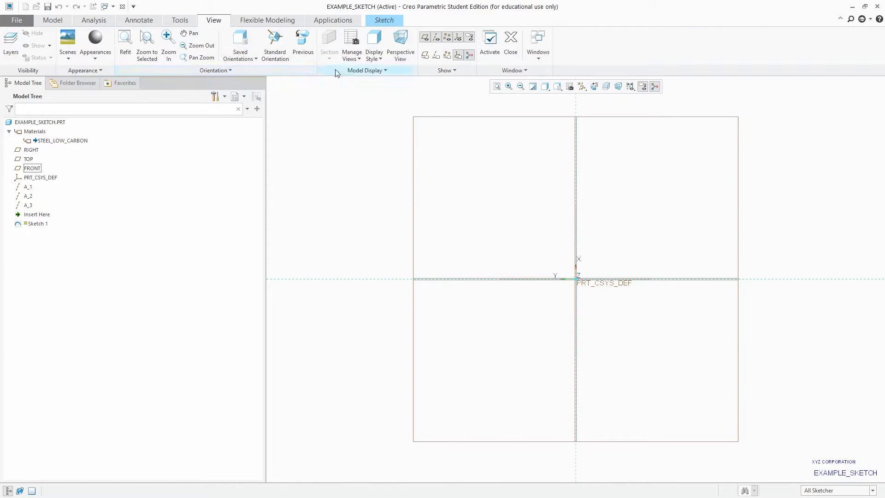
pyautogui.click(425, 55)
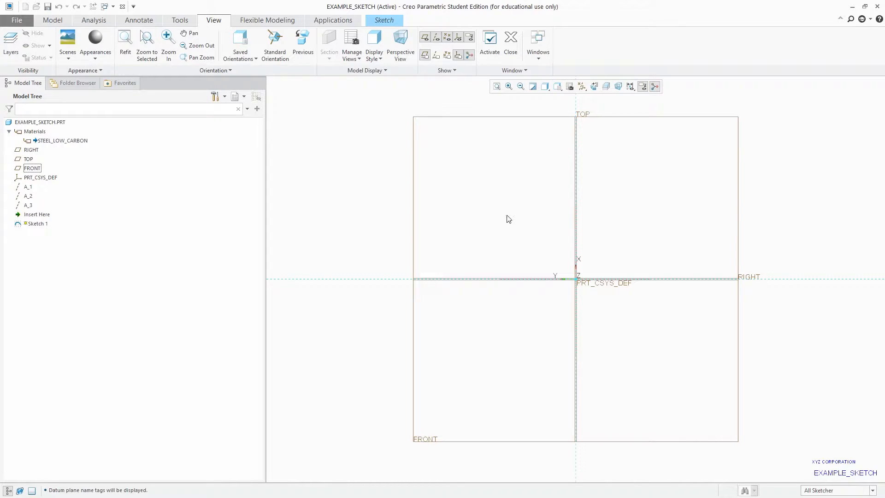
pyautogui.moveTo(490, 199); pyautogui.dragTo(497, 199, button='middle')
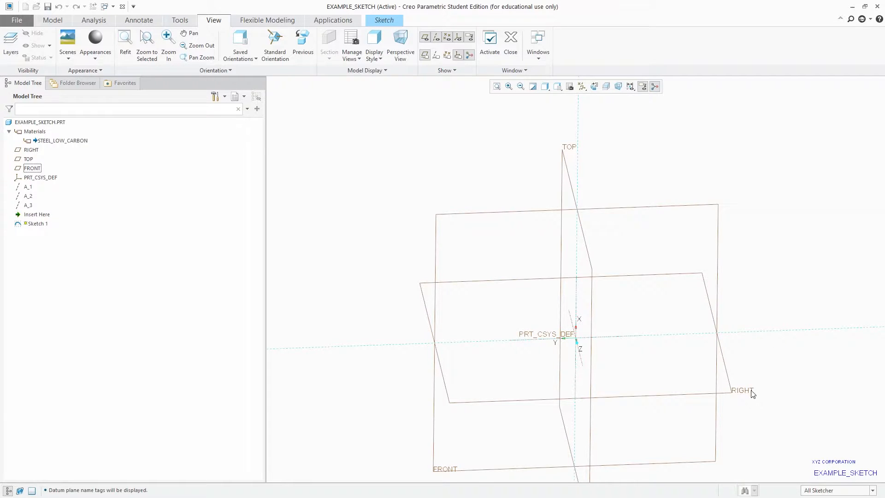
pyautogui.moveTo(723, 189); pyautogui.dragTo(694, 222, button='middle')
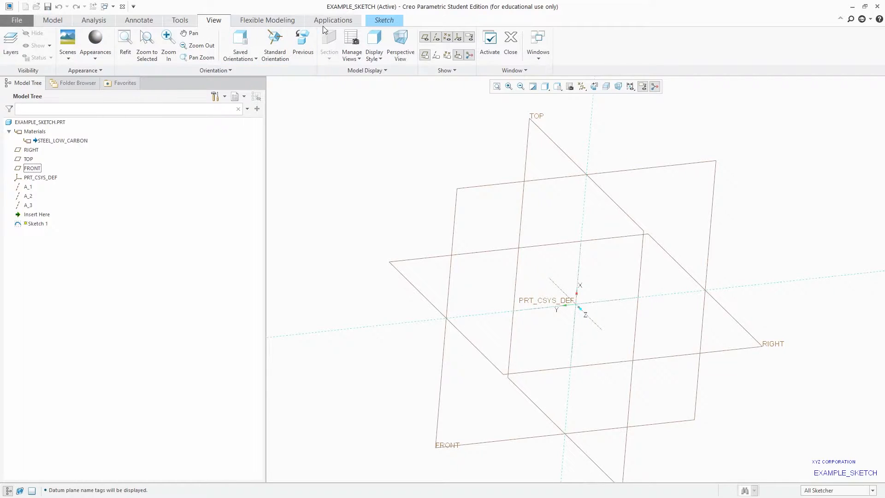
# Reopen the sketch setup and try the Left and Bottom orientations for the RIGHT reference plane, ending back on Top
pyautogui.click(383, 20)
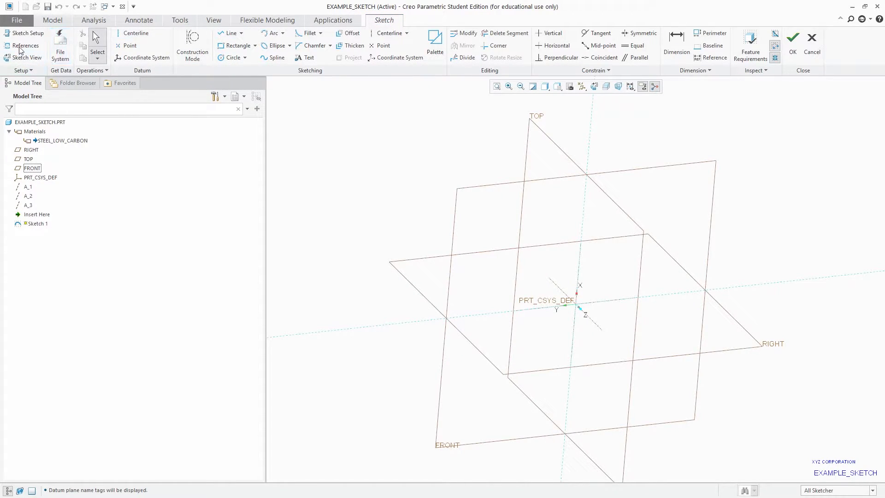
pyautogui.click(26, 32)
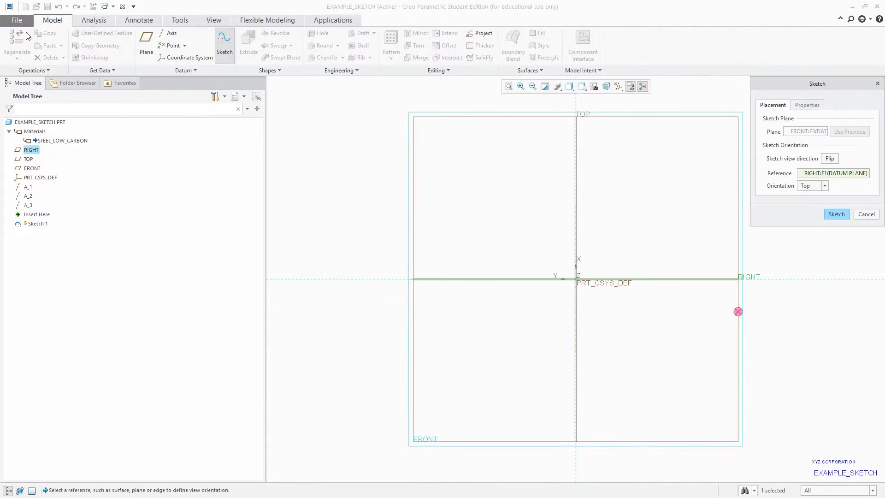
pyautogui.moveTo(812, 88); pyautogui.dragTo(765, 133)
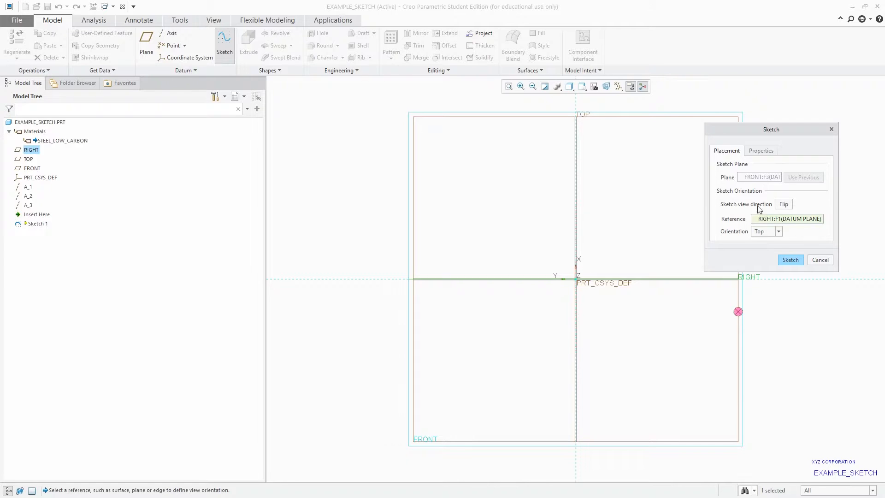
pyautogui.click(779, 232)
pyautogui.click(771, 241)
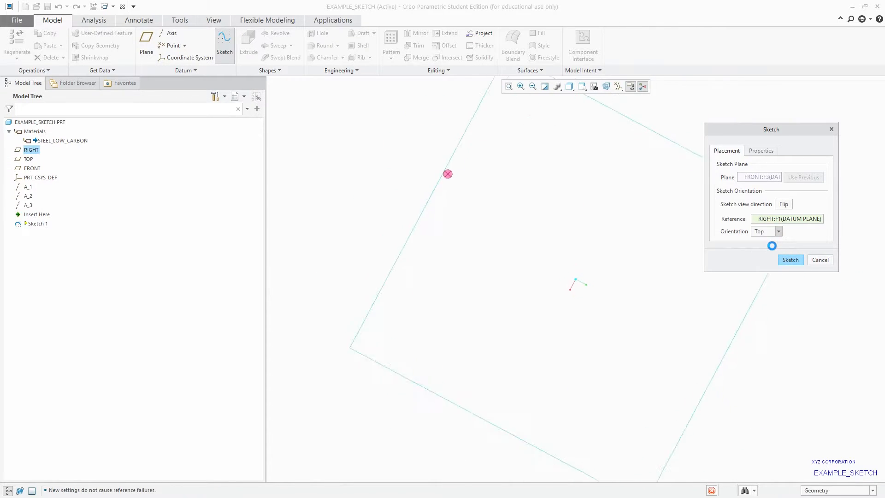
pyautogui.click(780, 233)
pyautogui.click(770, 239)
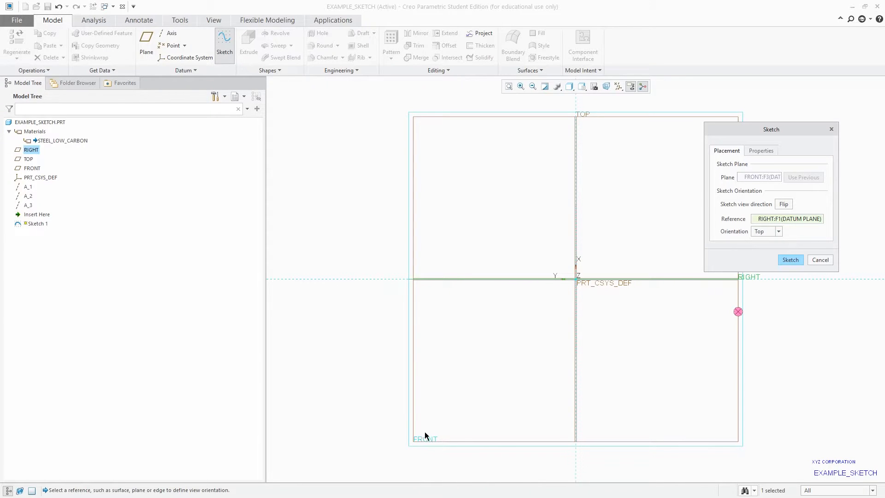
pyautogui.click(778, 232)
pyautogui.click(769, 255)
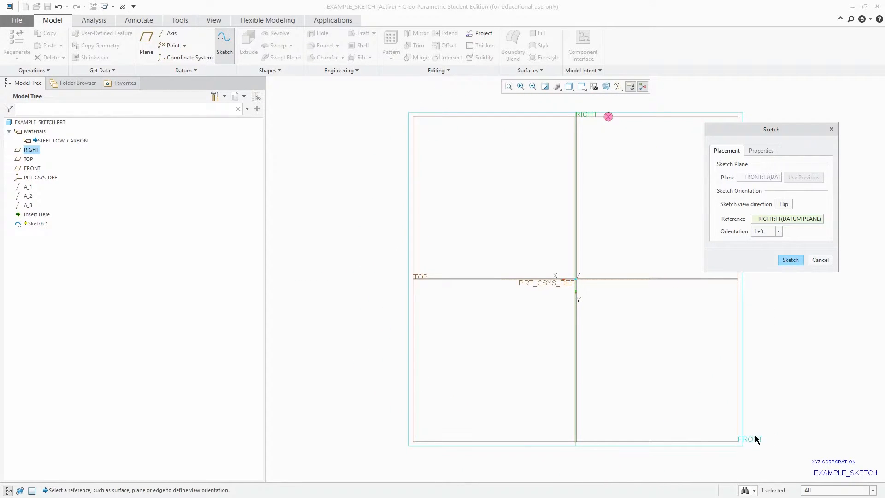
pyautogui.click(778, 231)
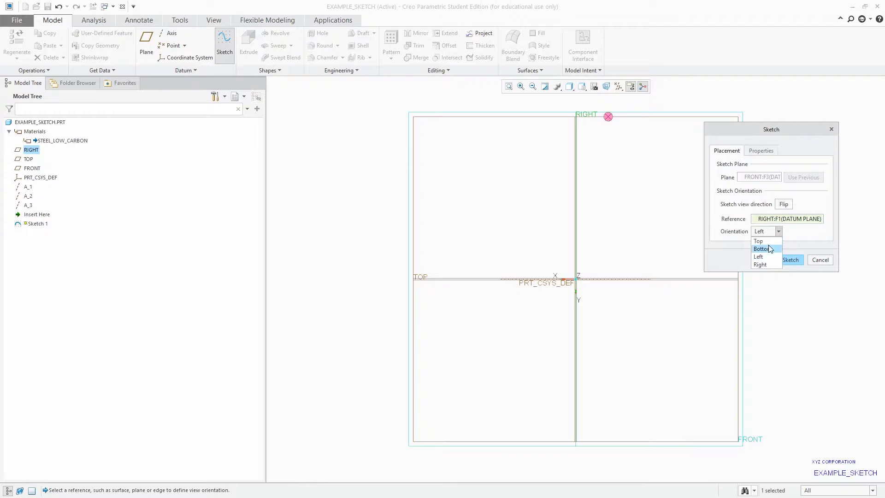
pyautogui.click(770, 249)
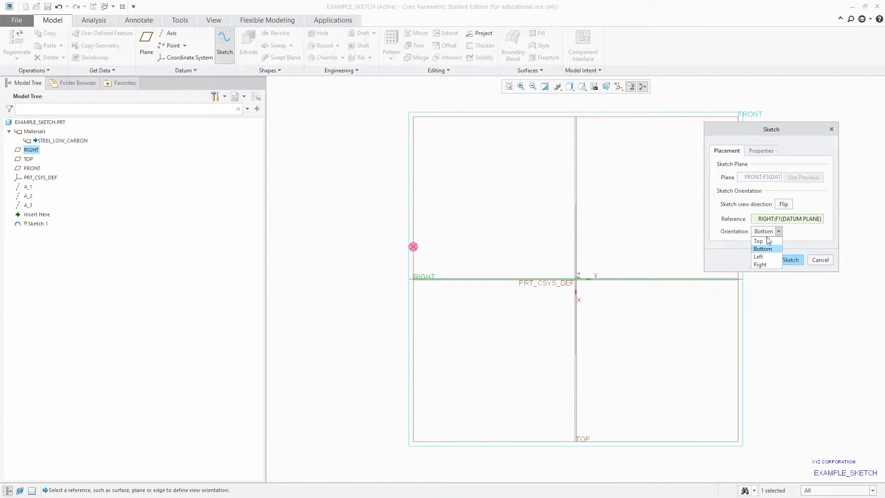
pyautogui.click(770, 249)
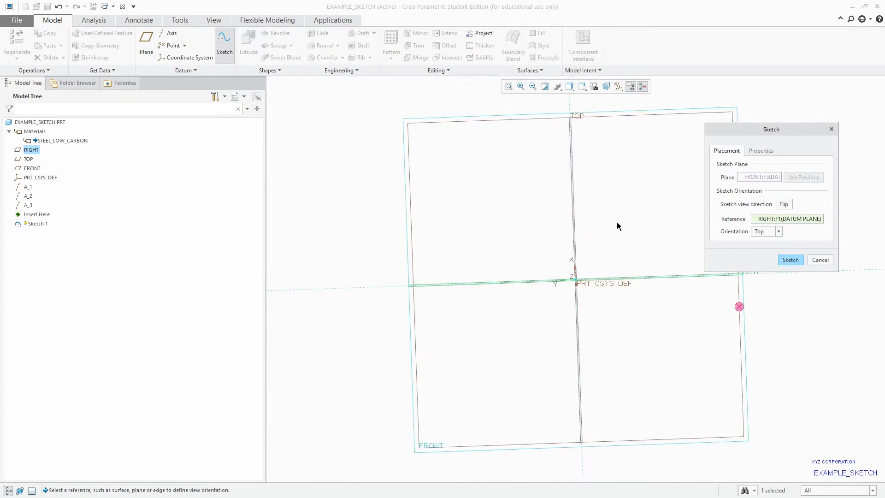
# Flip the sketch view direction back and forth, ending on the original direction, and return to the sketch
pyautogui.moveTo(617, 221); pyautogui.dragTo(628, 227, button='middle')
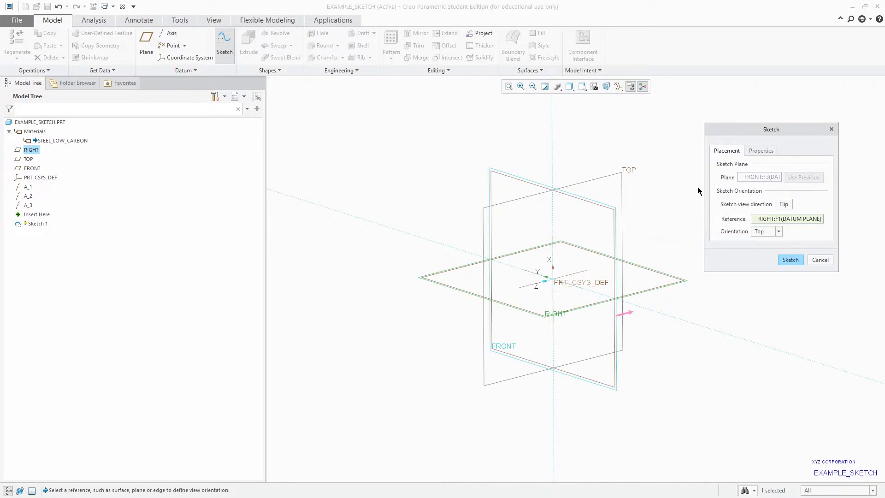
pyautogui.click(784, 205)
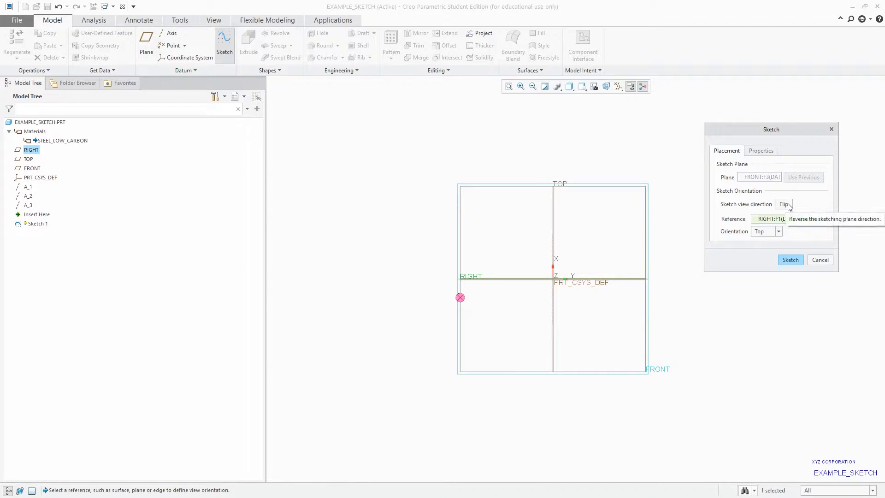
pyautogui.click(788, 205)
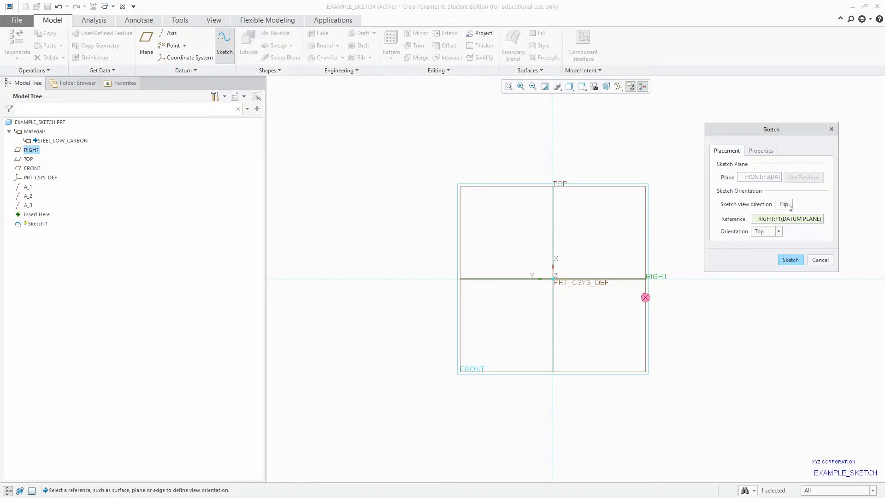
pyautogui.click(789, 205)
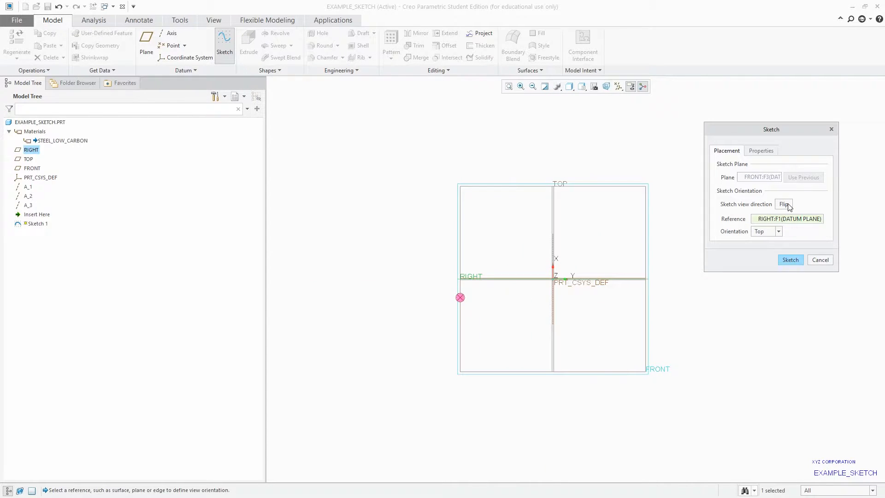
pyautogui.click(789, 205)
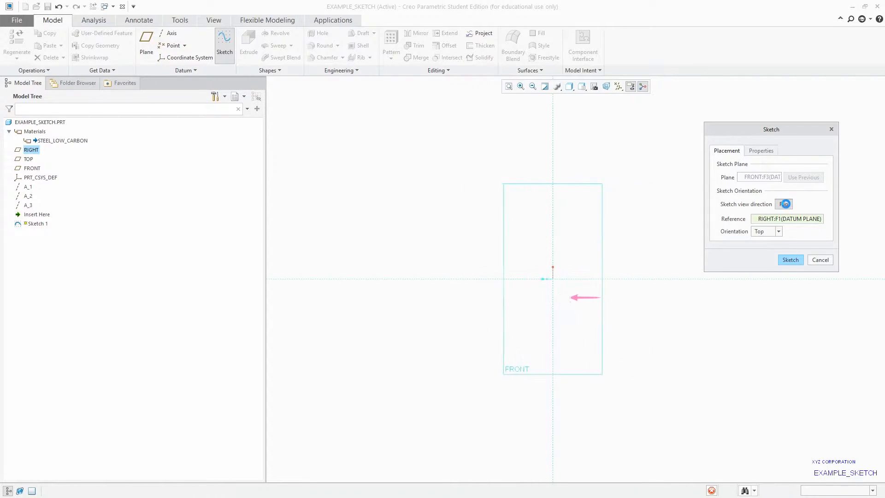
pyautogui.click(790, 260)
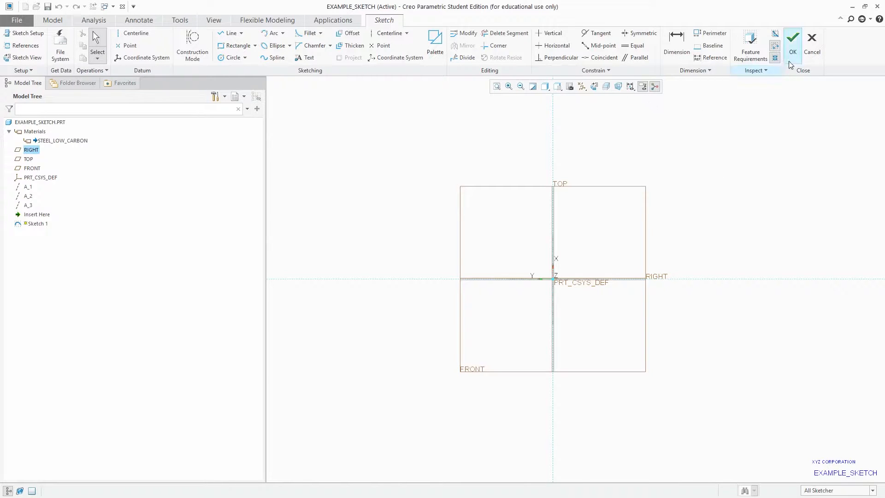
# Quit the sketch without saving it
pyautogui.click(812, 44)
pyautogui.click(473, 271)
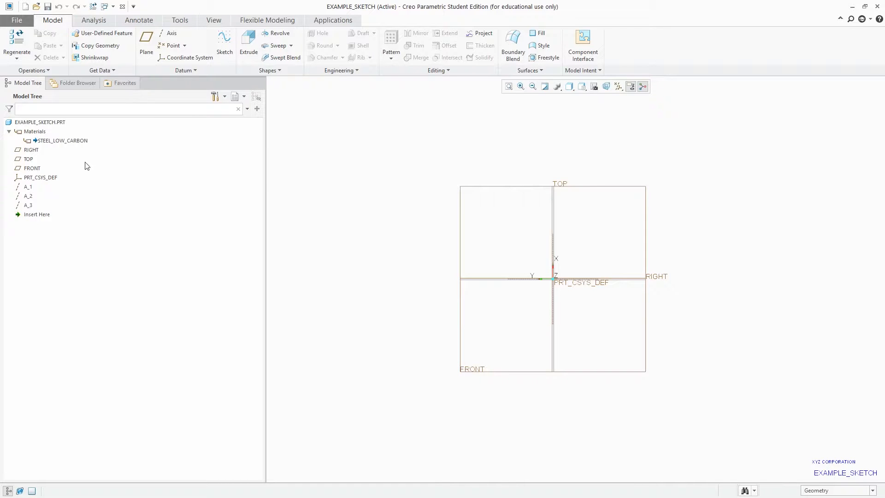
# Start a new sketch on the FRONT datum plane and narrow the model tree to enlarge the drawing area
pyautogui.click(31, 170)
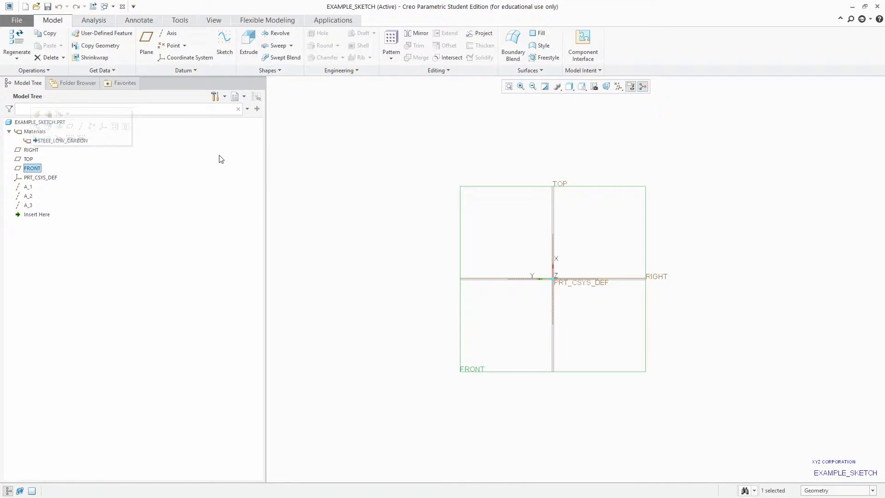
pyautogui.press('s')
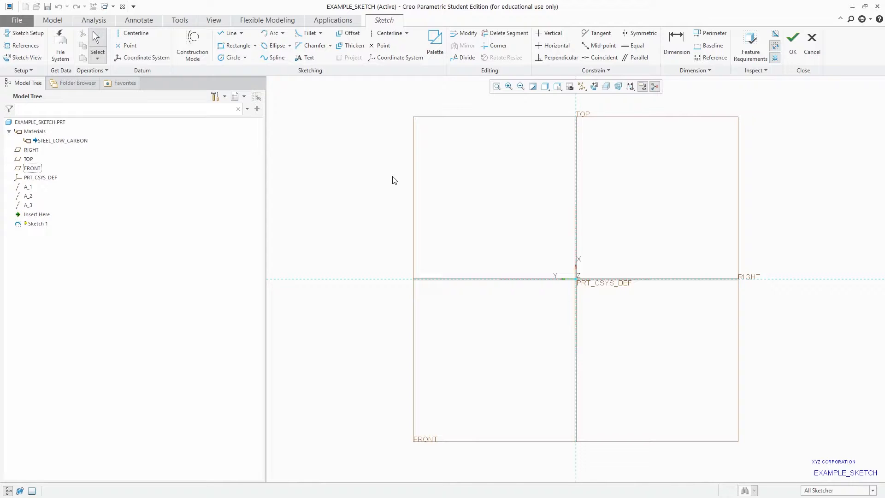
pyautogui.moveTo(265, 174); pyautogui.dragTo(123, 184)
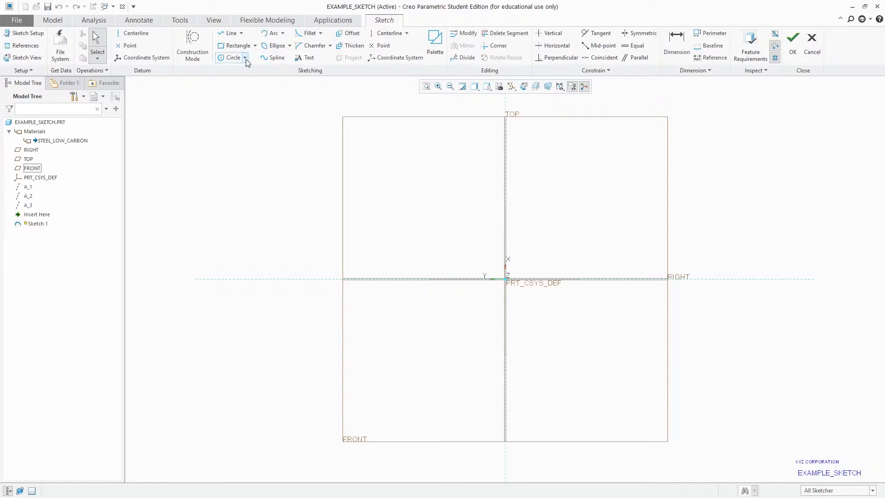
# Sketch a circle about 42 in diameter, centred about 169 right of and 163 above the origin
pyautogui.click(231, 57)
pyautogui.click(613, 175)
pyautogui.click(622, 185)
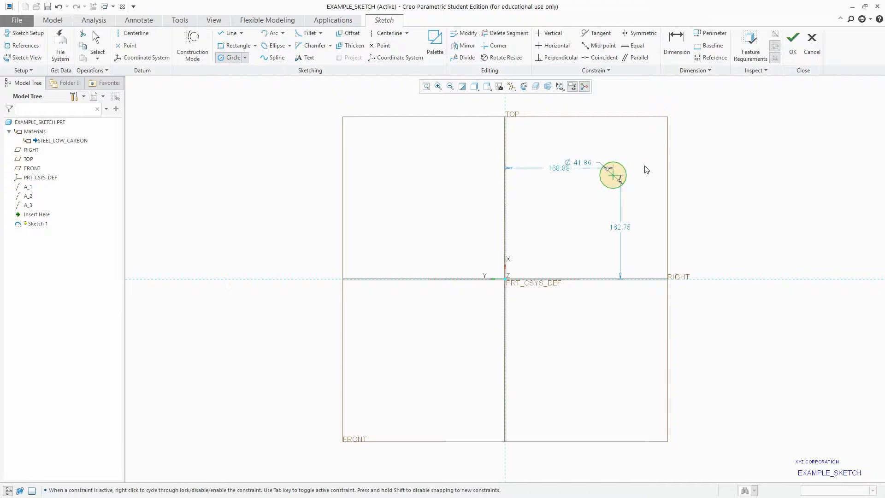
pyautogui.middleClick(645, 168)
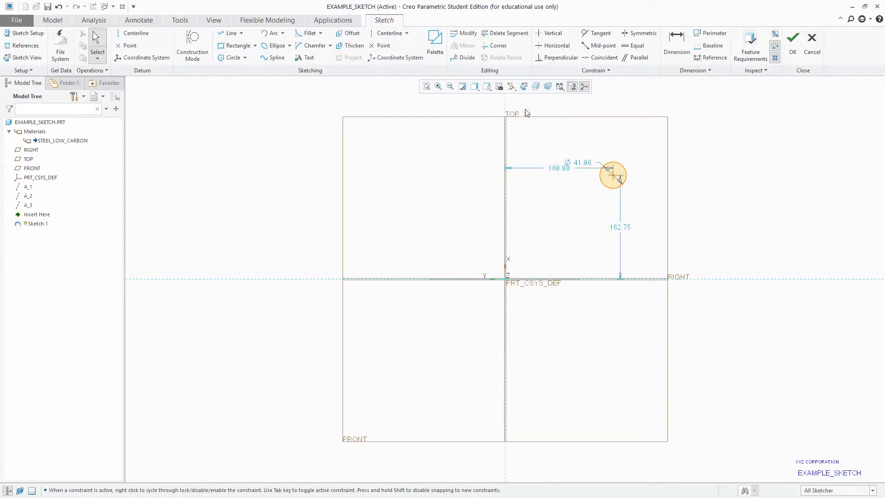
# Delete the default vertical and horizontal sketch references along the TOP and RIGHT planes
pyautogui.scroll(2, 488, 203)
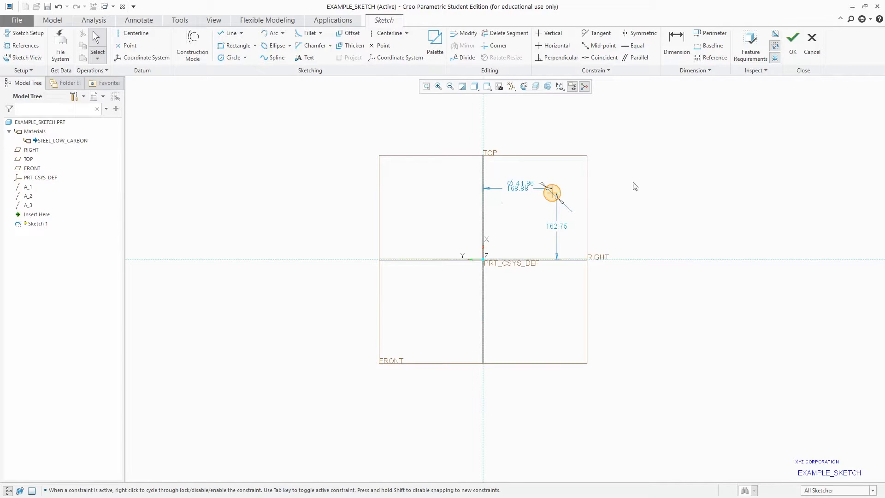
pyautogui.click(484, 112)
pyautogui.press('Delete')
pyautogui.click(634, 259)
pyautogui.press('Delete')
pyautogui.scroll(-3, 557, 177)
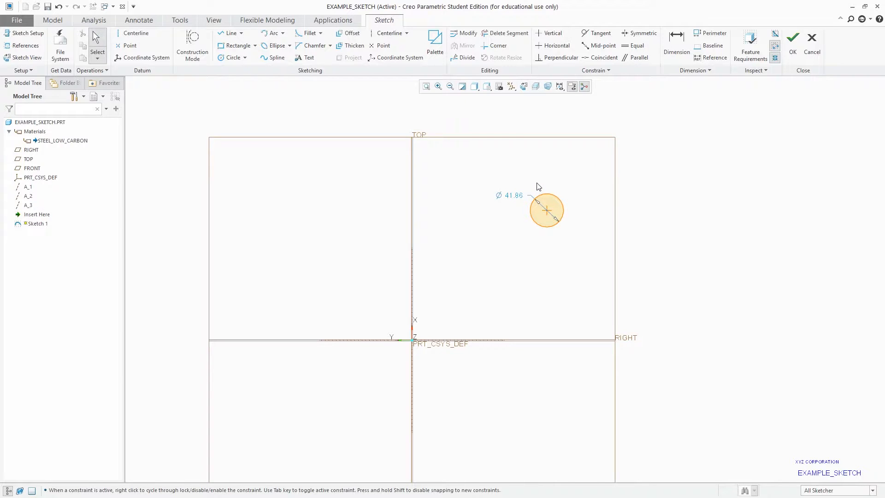
pyautogui.scroll(3, 539, 186)
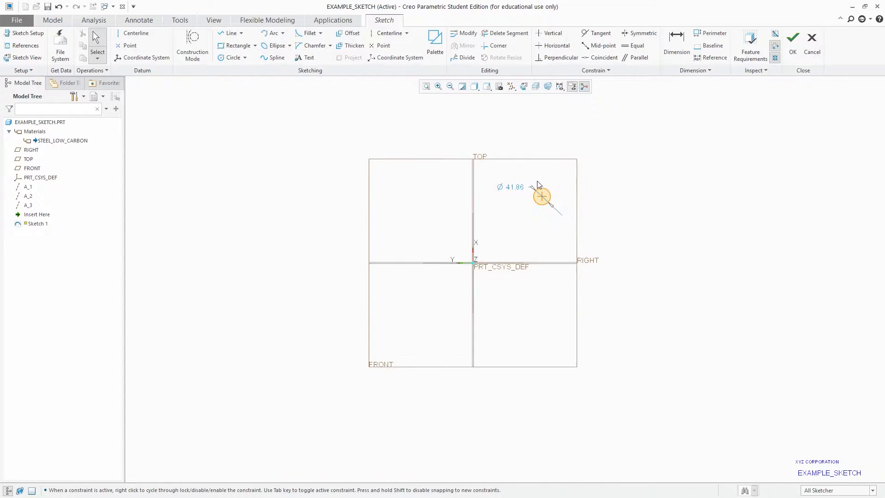
pyautogui.scroll(-2, 538, 184)
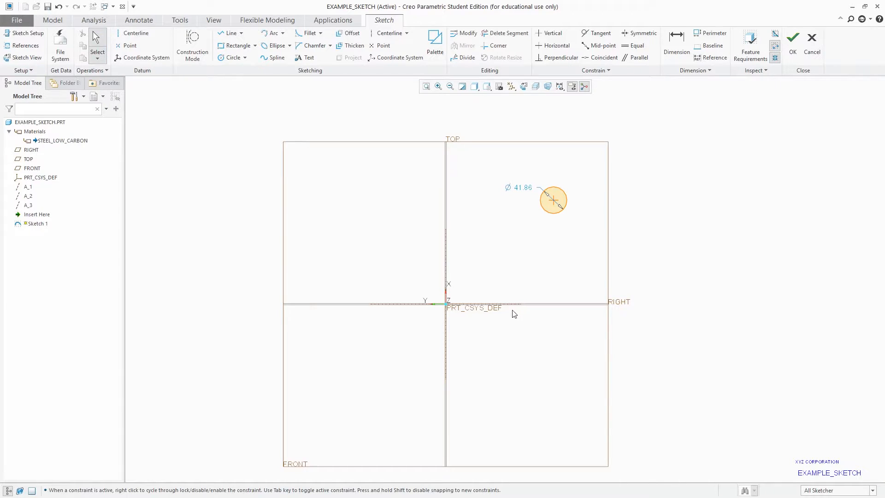
# Try datum axis A_1 as the only sketch reference, then remove it from the reference list
pyautogui.click(25, 45)
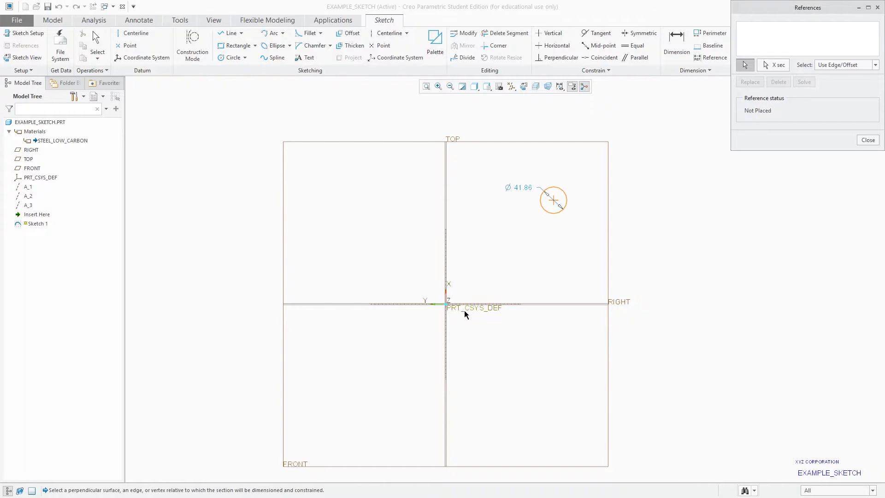
pyautogui.click(484, 301)
pyautogui.click(860, 147)
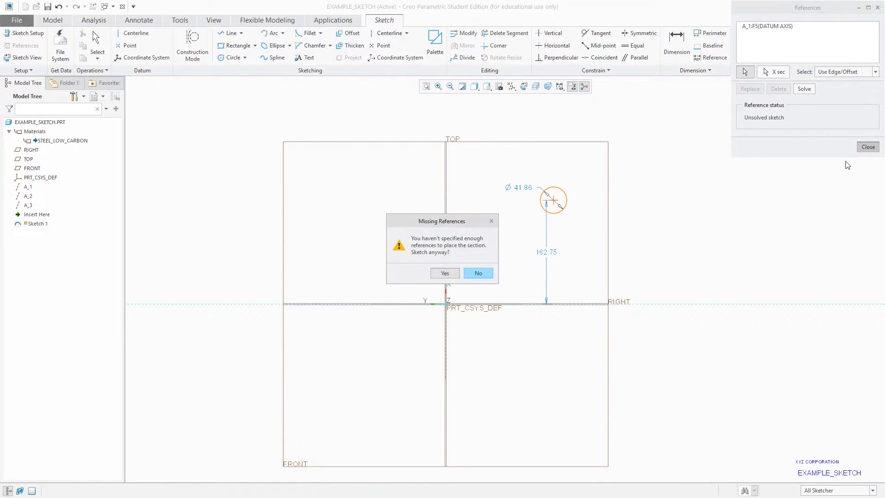
pyautogui.click(478, 274)
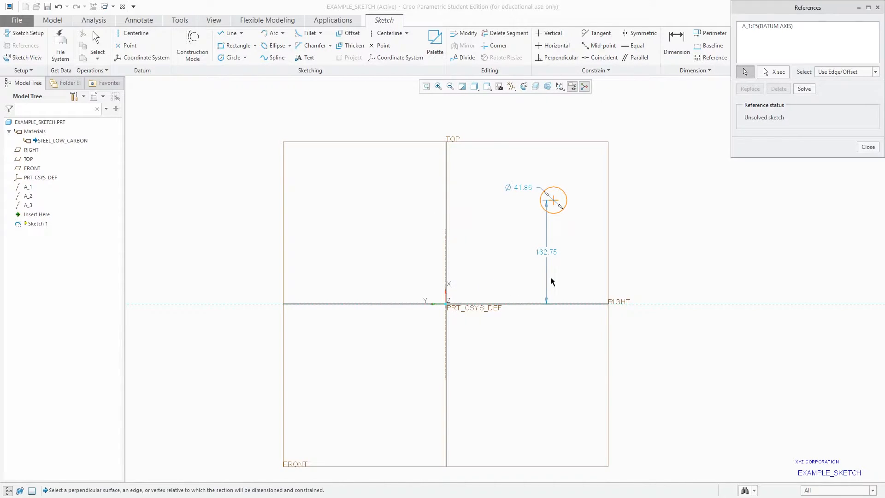
pyautogui.click(789, 27)
pyautogui.click(779, 89)
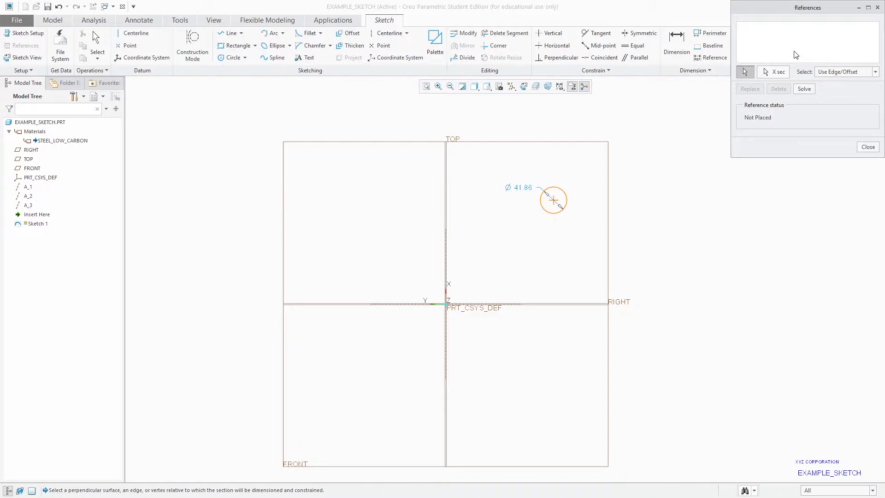
# Add the PRT_CSYS_DEF coordinate system as the sketch reference and check the circle's two position dimensions
pyautogui.click(479, 310)
pyautogui.click(868, 146)
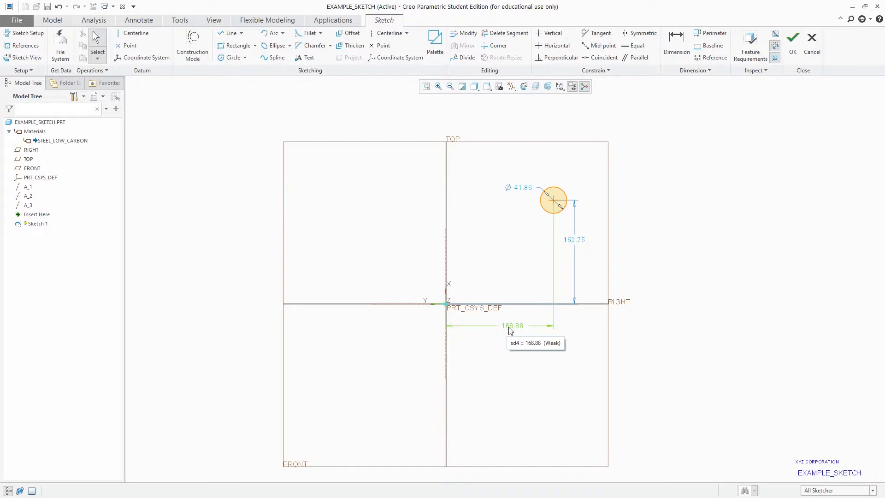
pyautogui.click(555, 295)
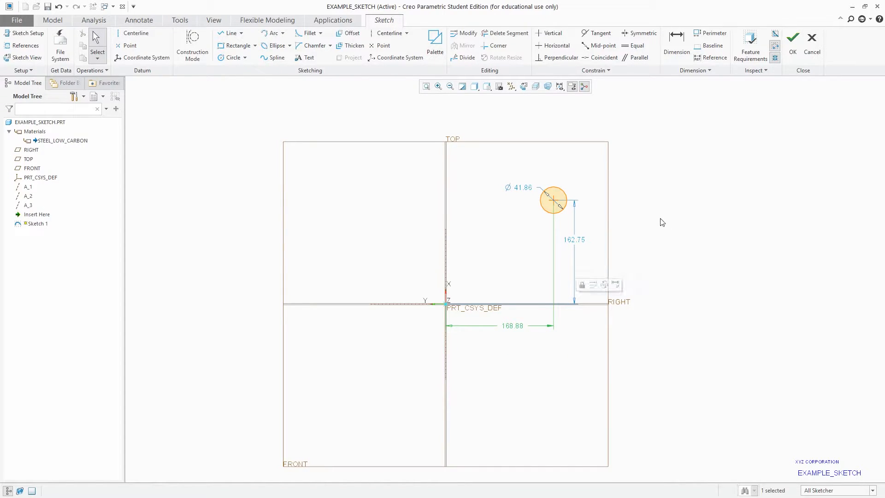
pyautogui.click(582, 239)
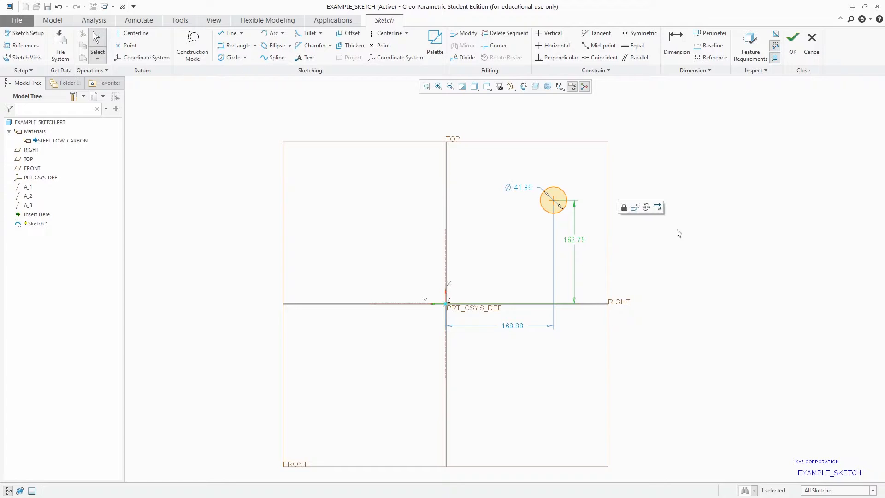
# Delete the circle from the sketch
pyautogui.click(508, 187)
pyautogui.press('Delete')
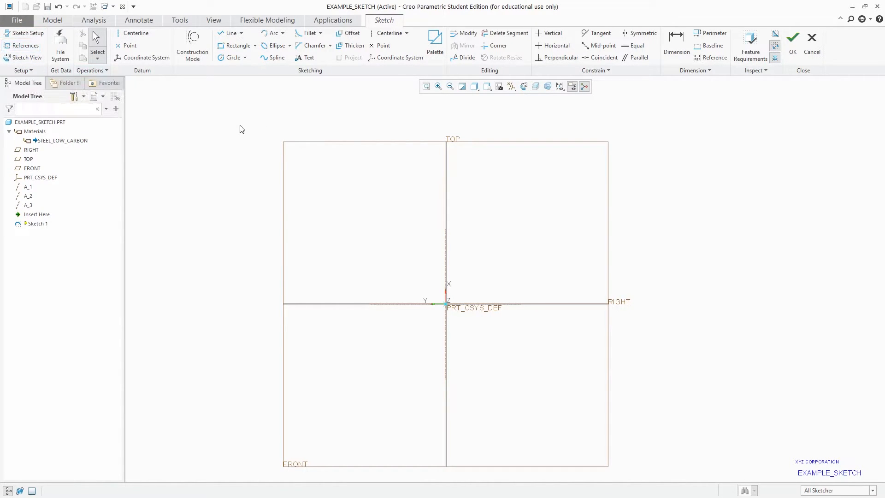
# Inspect the datum planes of the sketch from an angled view
pyautogui.moveTo(239, 166); pyautogui.dragTo(243, 166, button='middle')
pyautogui.scroll(-3, 366, 195)
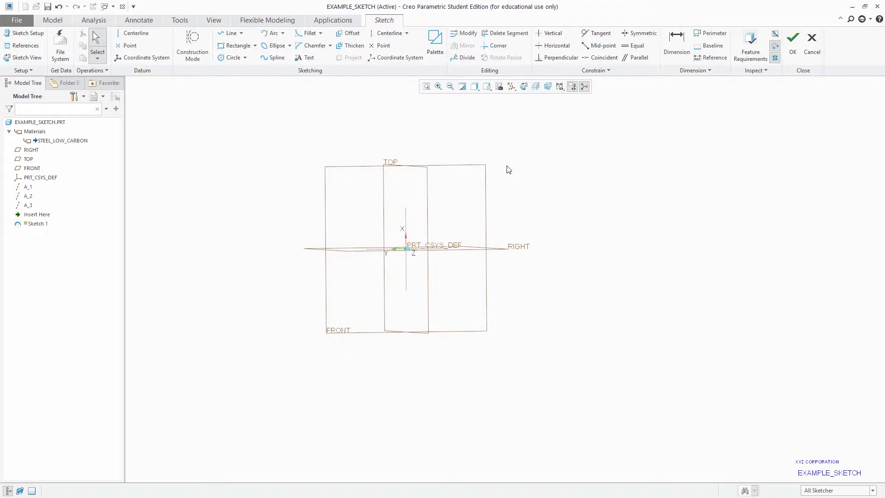
pyautogui.moveTo(496, 170)
pyautogui.mouseDown(button='middle')
pyautogui.moveTo(489, 194)
pyautogui.moveTo(463, 210)
pyautogui.mouseUp(button='middle')
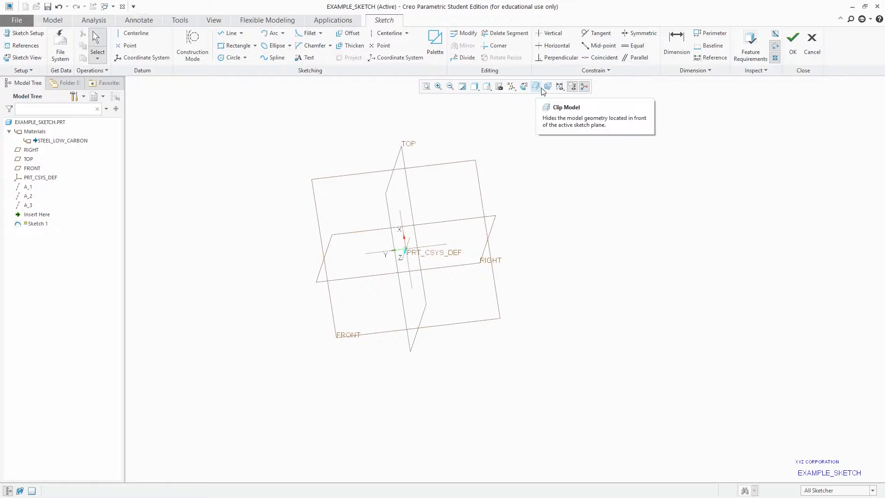
# Restore the 2D sketch orientation and inspect the datum planes in full-screen mode from the standard and sketch orientations
pyautogui.click(524, 87)
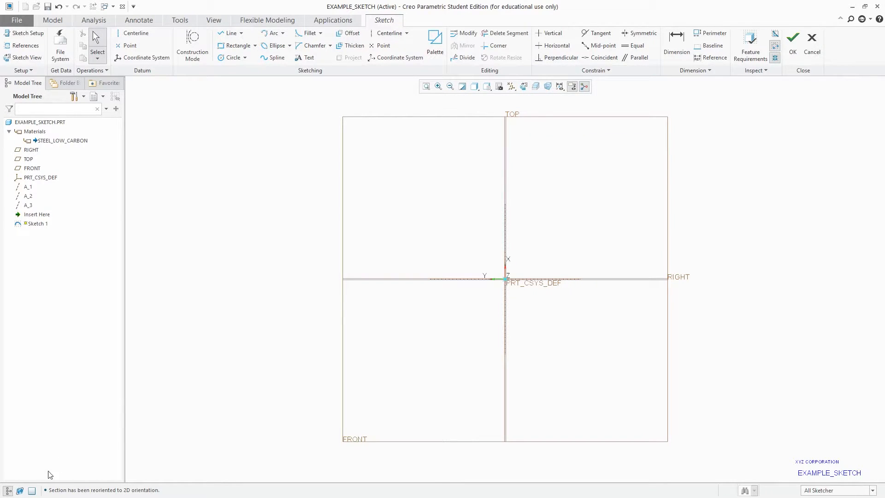
pyautogui.click(31, 491)
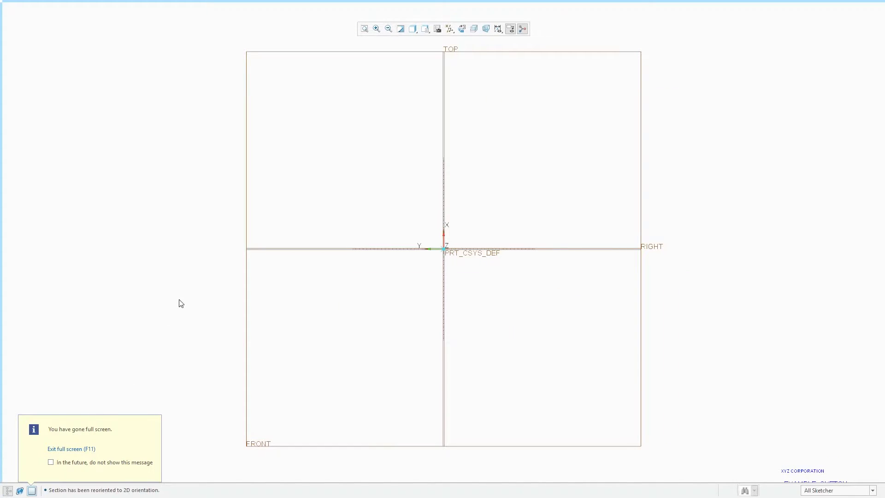
pyautogui.hotkey('ctrl', 'd')
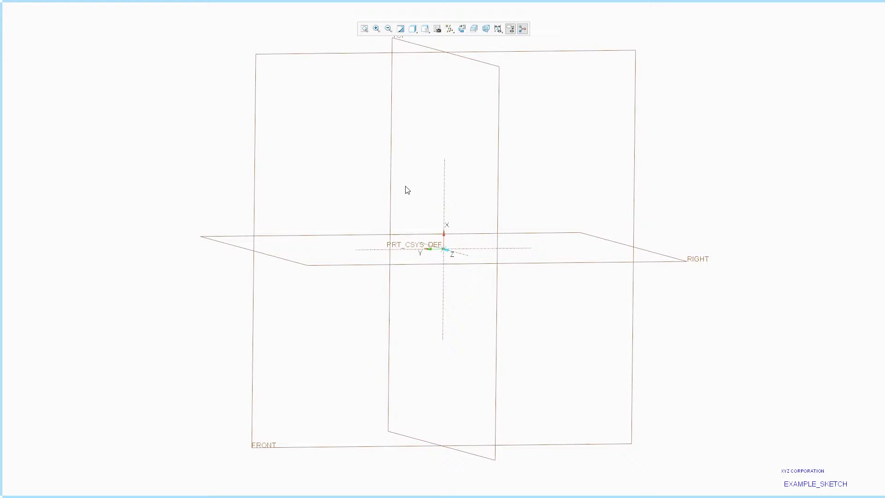
pyautogui.click(459, 29)
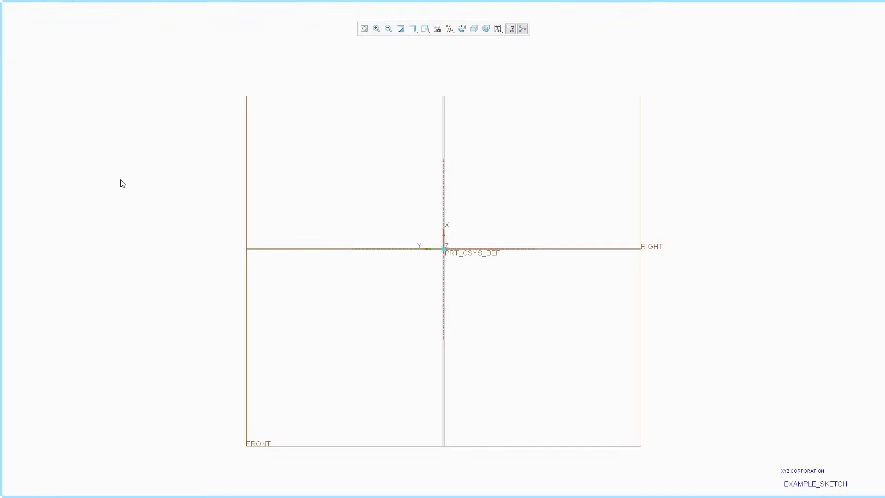
pyautogui.press('F11')
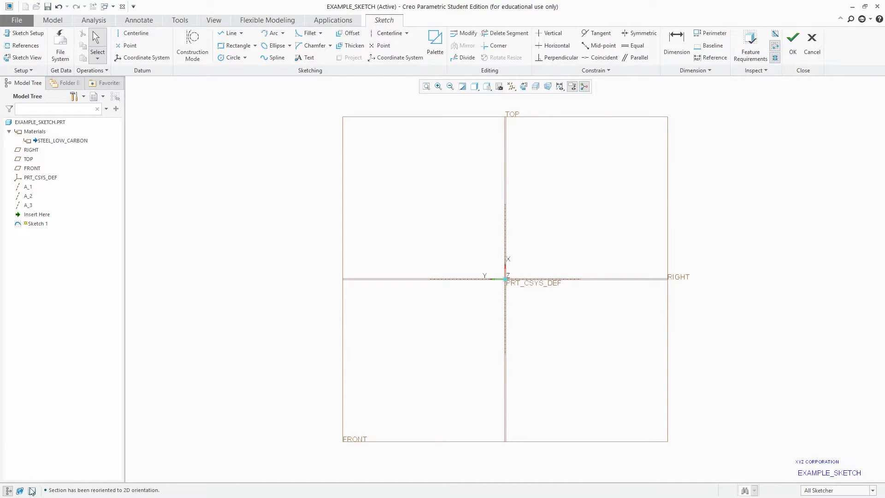
# Browse the computer's folders and drives for a DXF file to import into the sketch, then cancel the import
pyautogui.click(71, 52)
pyautogui.click(575, 358)
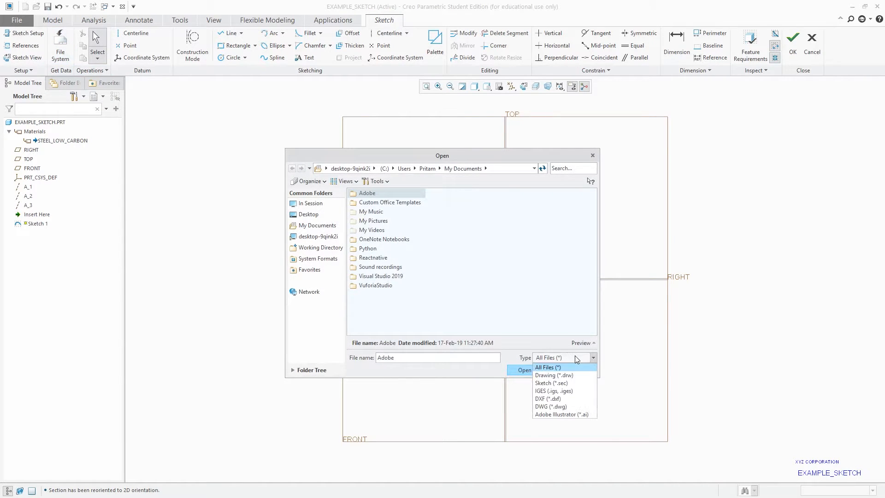
pyautogui.click(568, 403)
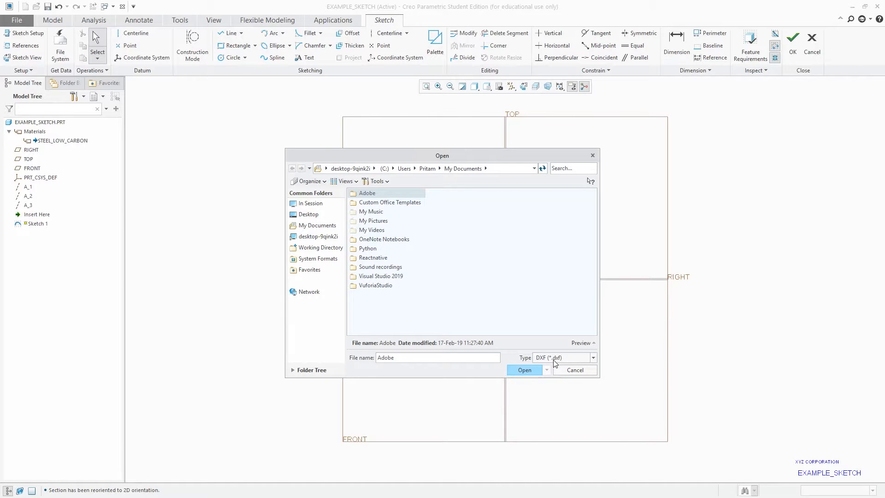
pyautogui.click(308, 215)
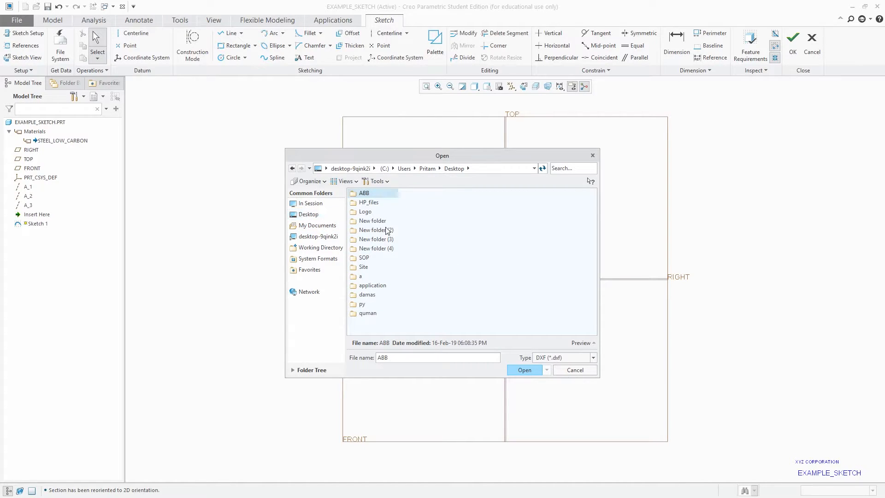
pyautogui.click(326, 236)
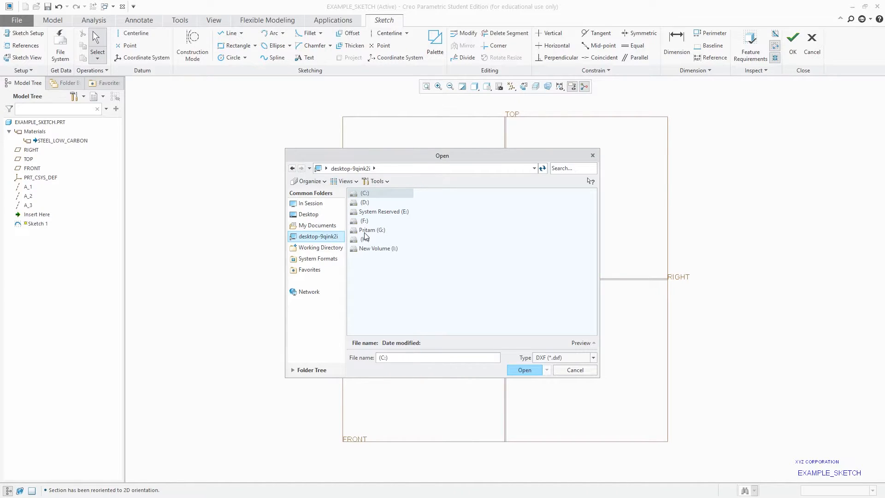
pyautogui.doubleClick(367, 230)
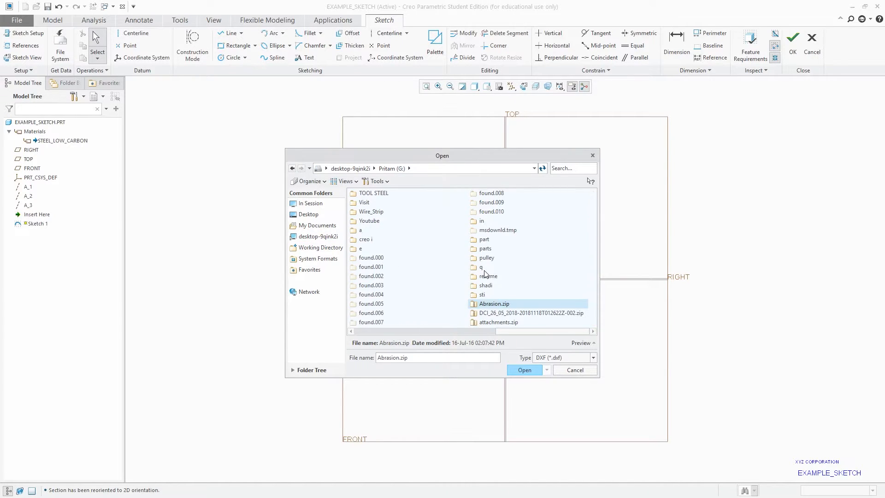
pyautogui.hscroll(-1, 442, 310)
pyautogui.hscroll(-1, 441, 310)
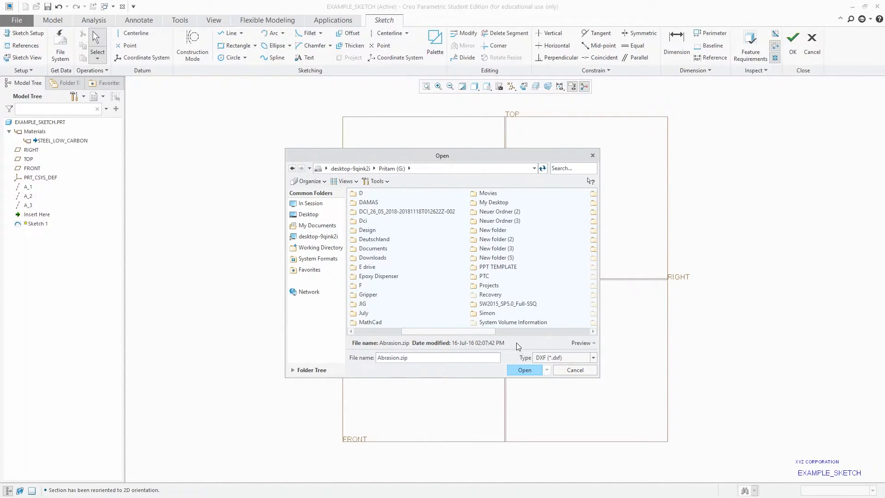
pyautogui.click(569, 371)
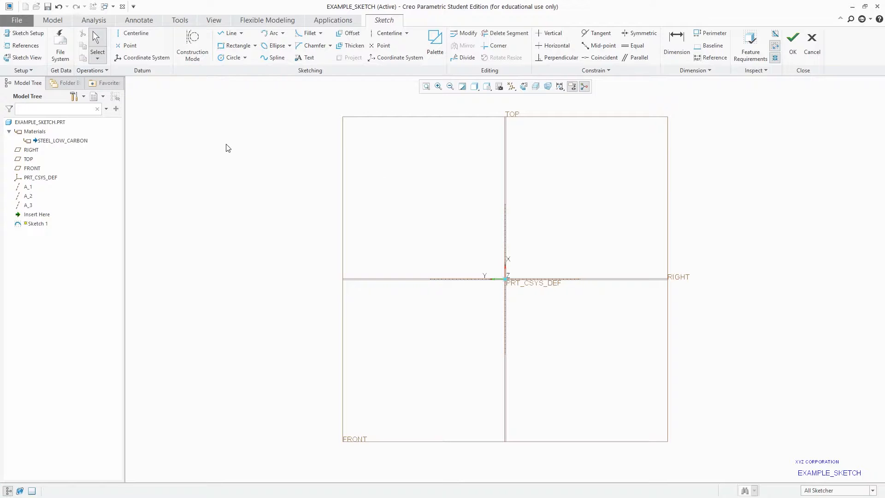
# Sketch a corner rectangle about 227 wide and 212 high around the coordinate system origin
pyautogui.click(223, 44)
pyautogui.click(445, 204)
pyautogui.click(590, 340)
pyautogui.middleClick(661, 231)
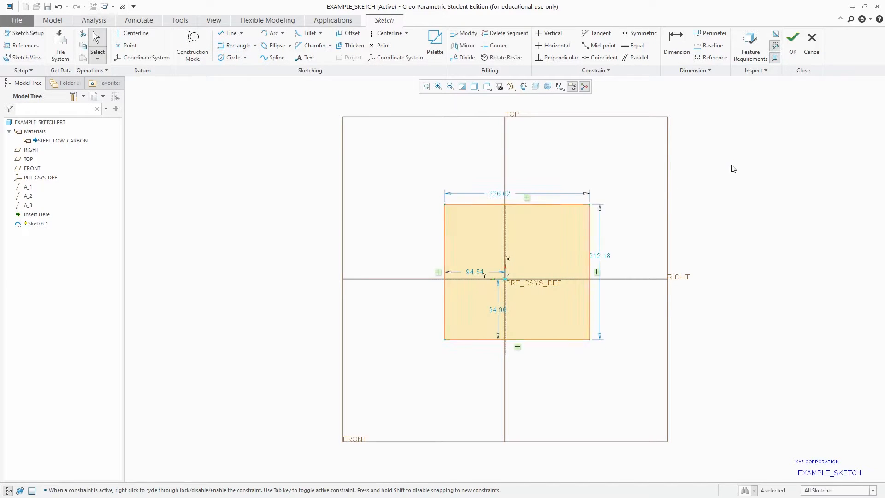
# Sketch a second rectangle of equal width and about 260 high, about 118 left of the first with lower edges aligned
pyautogui.click(226, 45)
pyautogui.click(224, 174)
pyautogui.click(369, 339)
pyautogui.middleClick(392, 193)
pyautogui.click(729, 78)
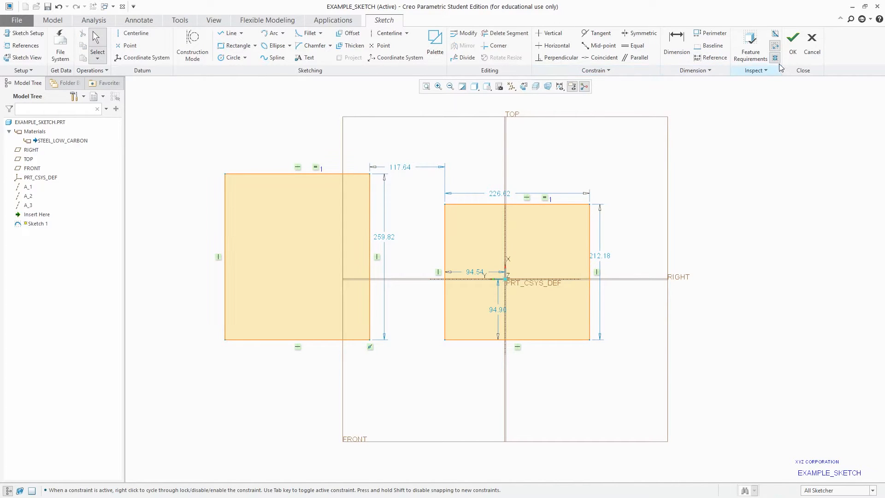
# Finish the sketch of the two rectangles and check the Save As options available for the part
pyautogui.click(16, 20)
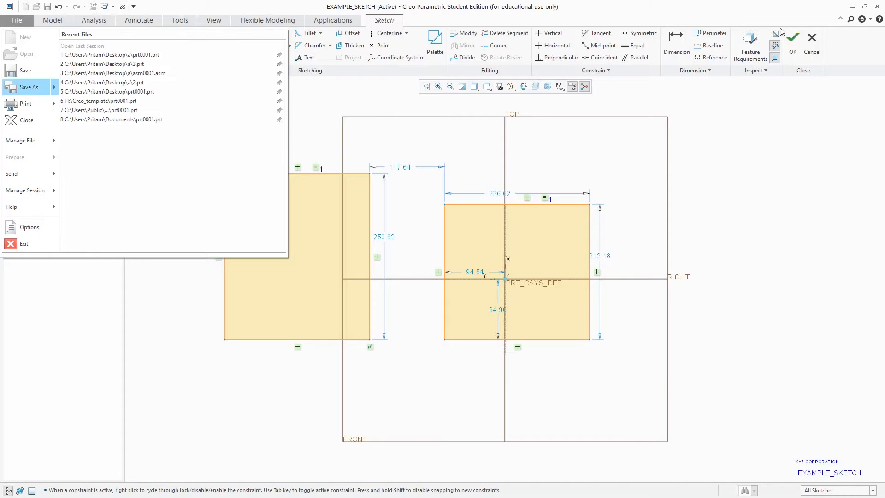
pyautogui.click(780, 99)
pyautogui.click(793, 44)
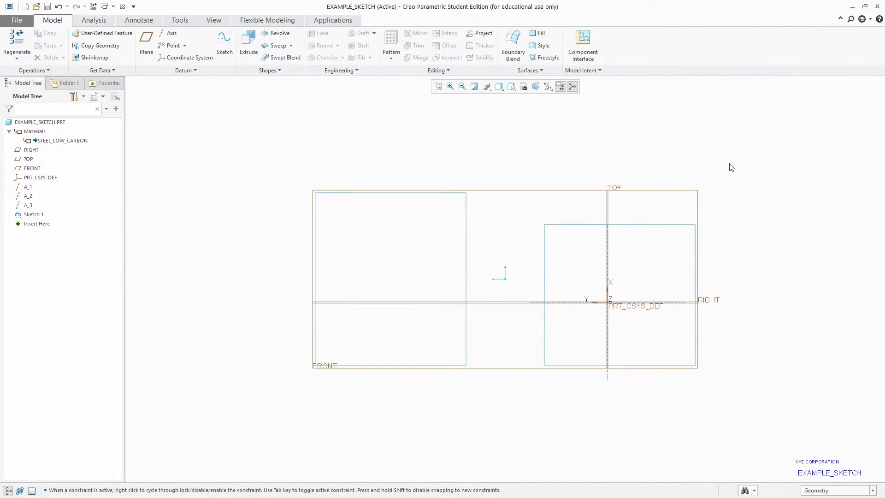
pyautogui.click(16, 21)
pyautogui.moveTo(24, 89)
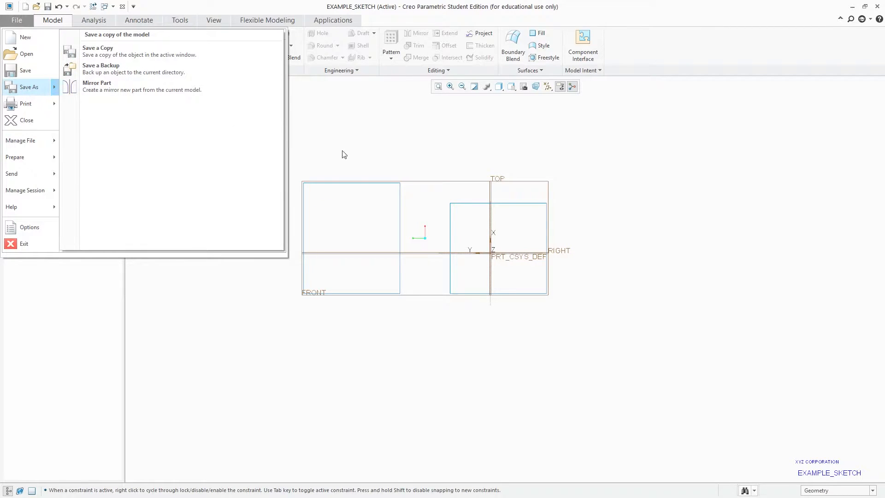
pyautogui.click(362, 145)
# Extrude the two sketched rectangles into solid blocks using the default depth
pyautogui.click(243, 31)
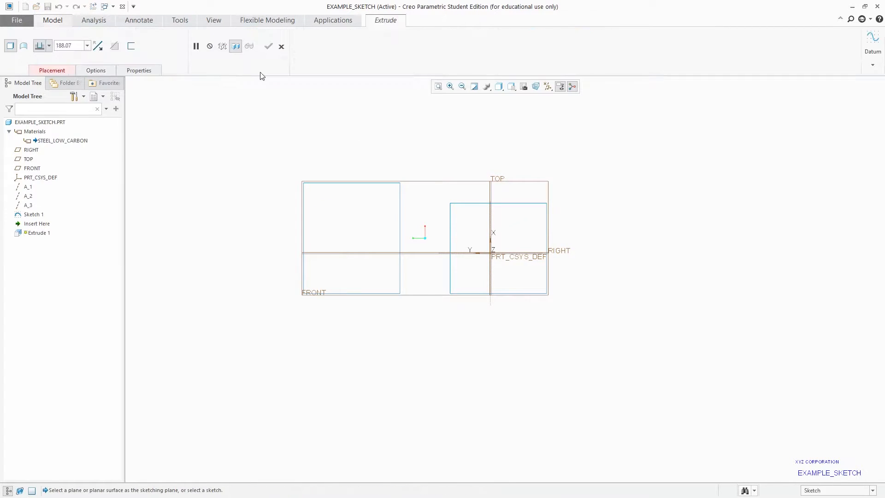
pyautogui.click(304, 216)
pyautogui.middleClick(244, 171)
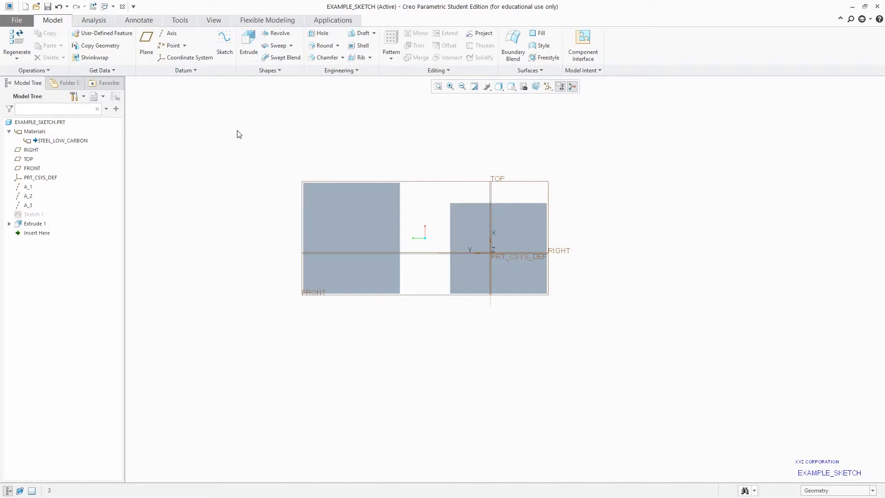
# Try to create a drawing of example_sketch.prt with the c_drawing template
pyautogui.click(28, 20)
pyautogui.click(27, 36)
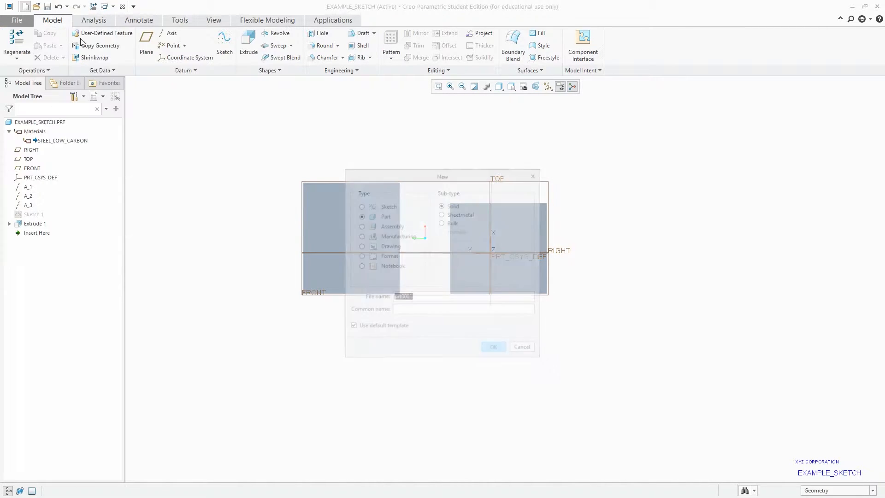
pyautogui.click(381, 247)
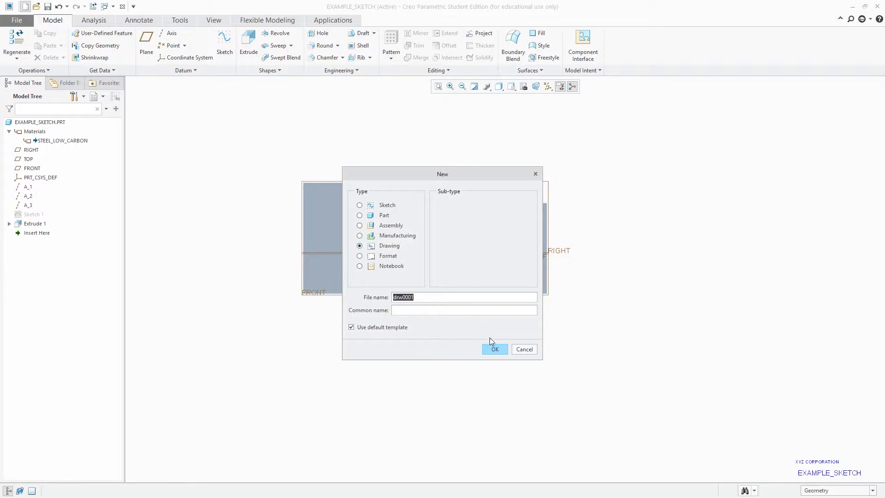
pyautogui.click(495, 349)
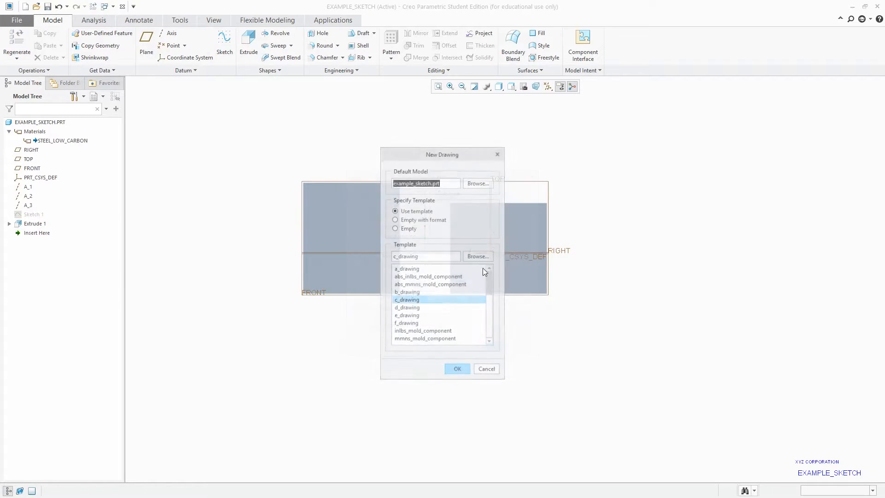
pyautogui.click(412, 221)
pyautogui.click(457, 256)
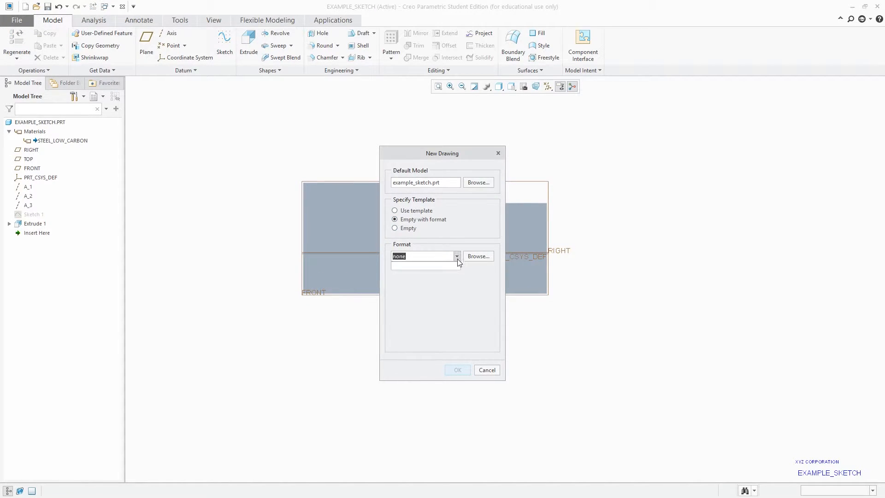
pyautogui.click(395, 211)
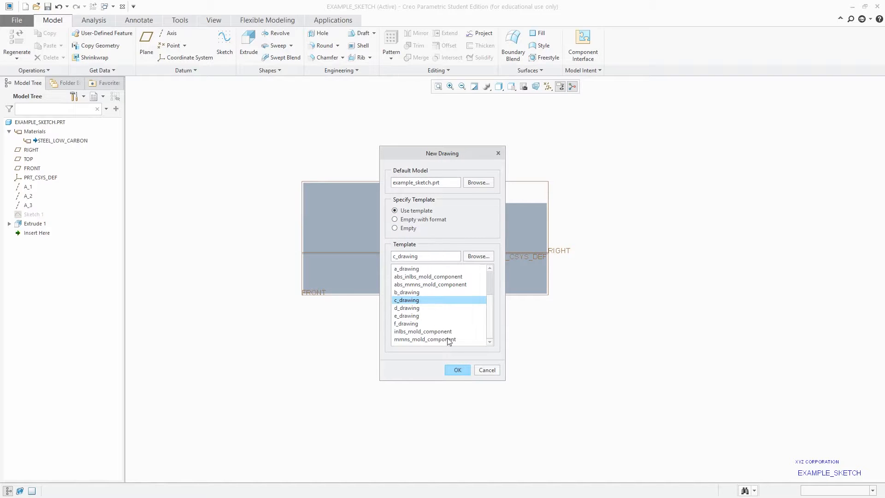
pyautogui.click(458, 370)
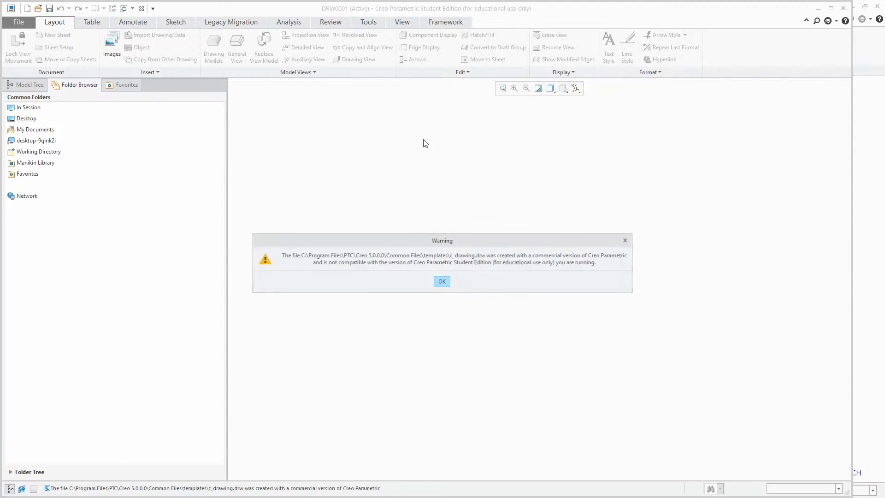
pyautogui.click(446, 280)
# Create a new empty A4 landscape drawing of example_sketch.prt without a template, keeping the default name drw0001
pyautogui.click(17, 20)
pyautogui.click(24, 36)
pyautogui.click(389, 247)
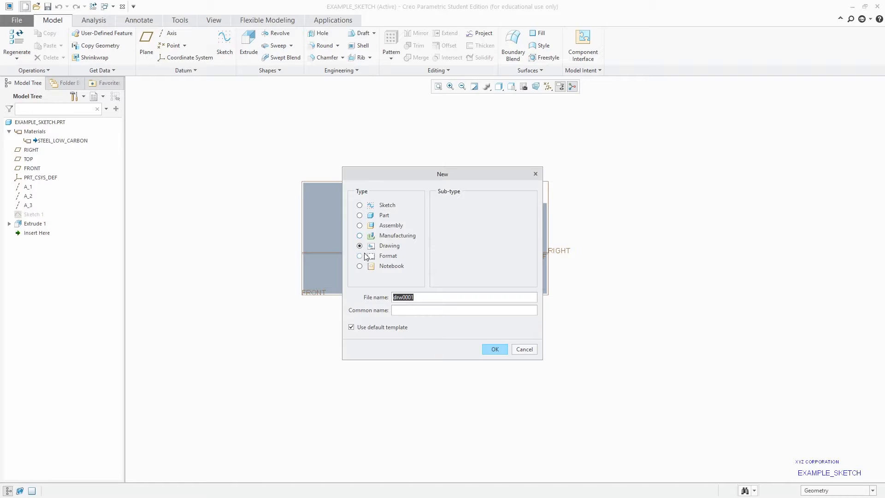
pyautogui.click(494, 349)
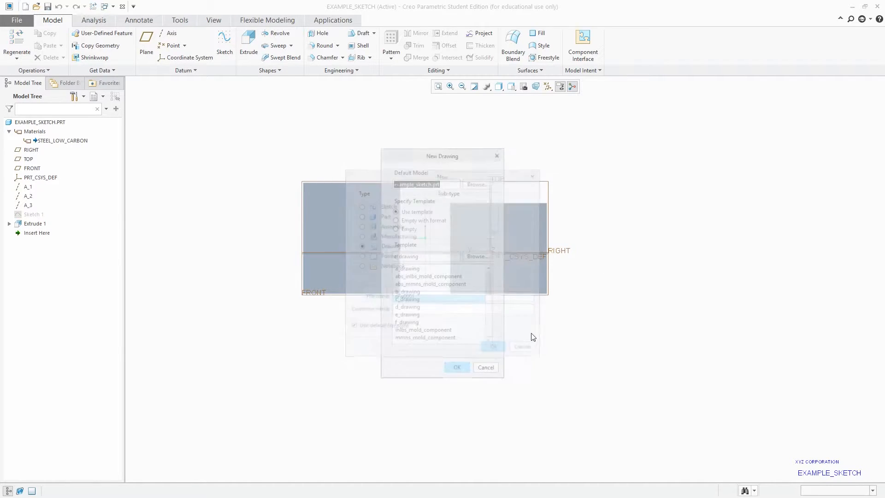
pyautogui.click(405, 219)
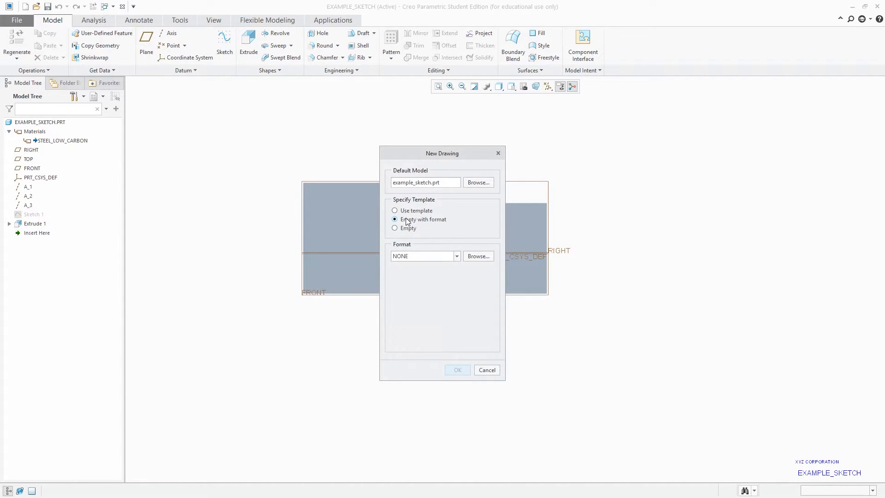
pyautogui.click(397, 229)
pyautogui.click(445, 299)
pyautogui.click(438, 330)
pyautogui.click(468, 370)
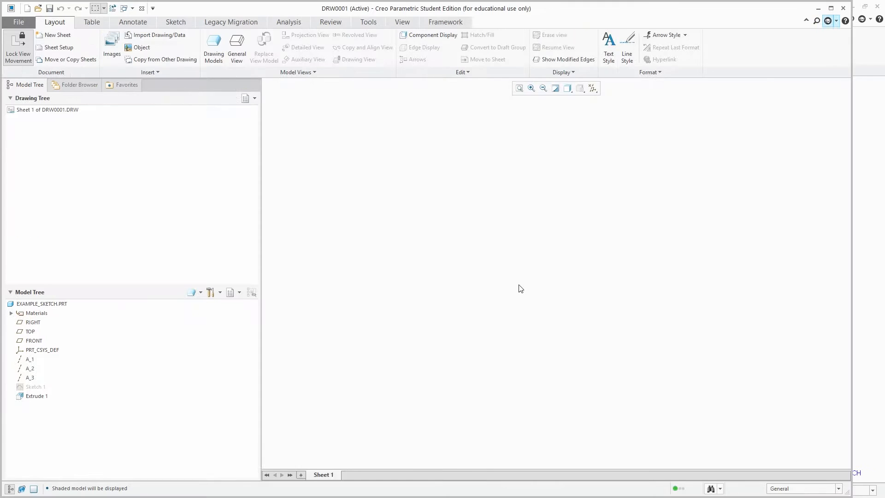
# Place a general view of the part near the middle of the sheet with the FRONT model orientation
pyautogui.click(236, 43)
pyautogui.click(449, 316)
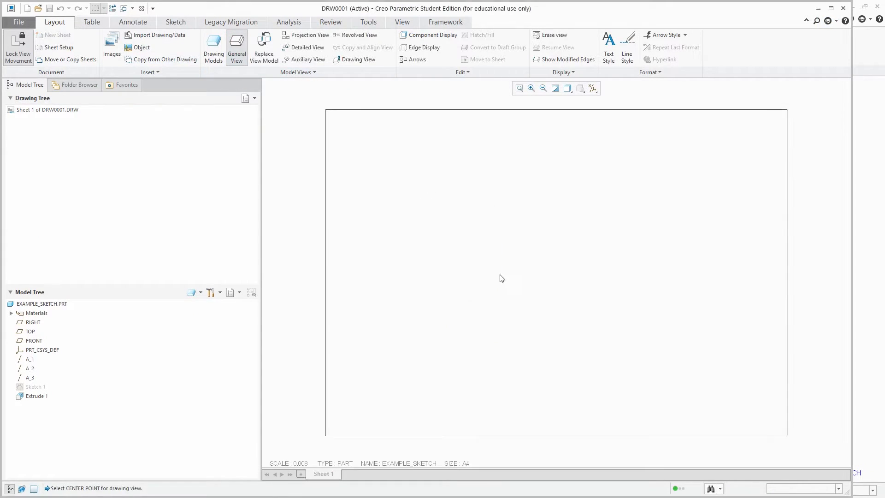
pyautogui.click(517, 254)
pyautogui.click(712, 235)
pyautogui.click(718, 243)
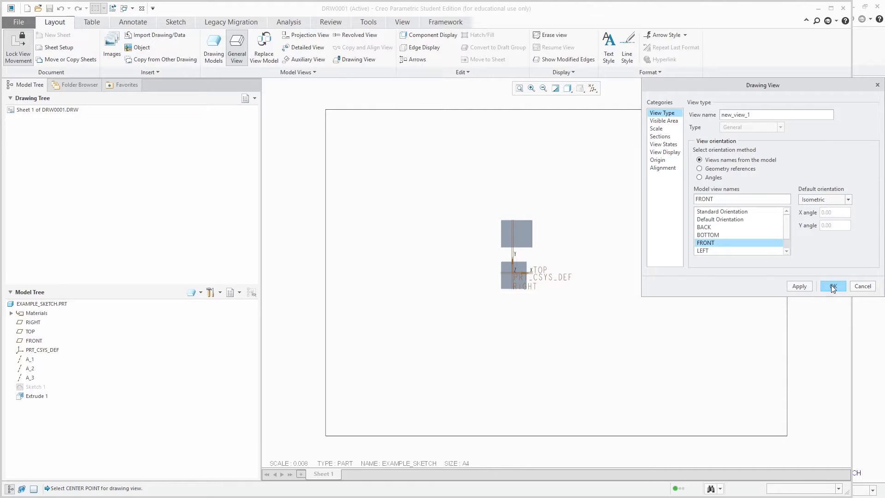
# Try a custom scale of 0.005 for the drawing view, then set it to 0.01
pyautogui.click(656, 129)
pyautogui.click(708, 124)
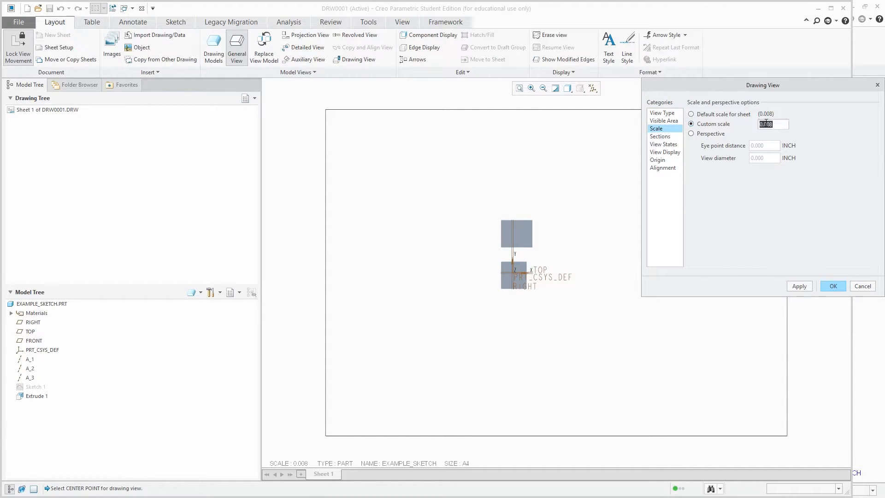
pyautogui.write('0.')
pyautogui.click(805, 286)
pyautogui.click(779, 125)
pyautogui.press('BackSpace')
pyautogui.press('BackSpace')
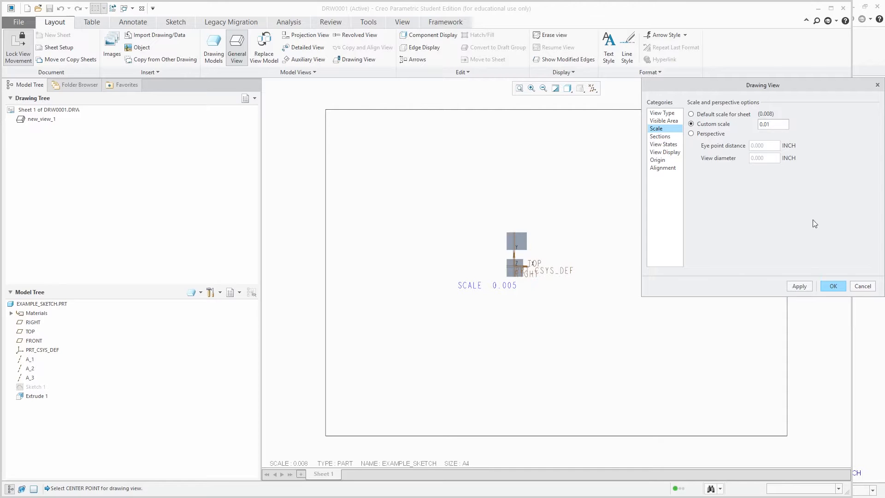
pyautogui.click(805, 286)
pyautogui.click(840, 286)
# Hide all datum features in the drawing and clear the selection
pyautogui.click(593, 89)
pyautogui.click(594, 99)
pyautogui.moveTo(418, 162); pyautogui.dragTo(595, 320)
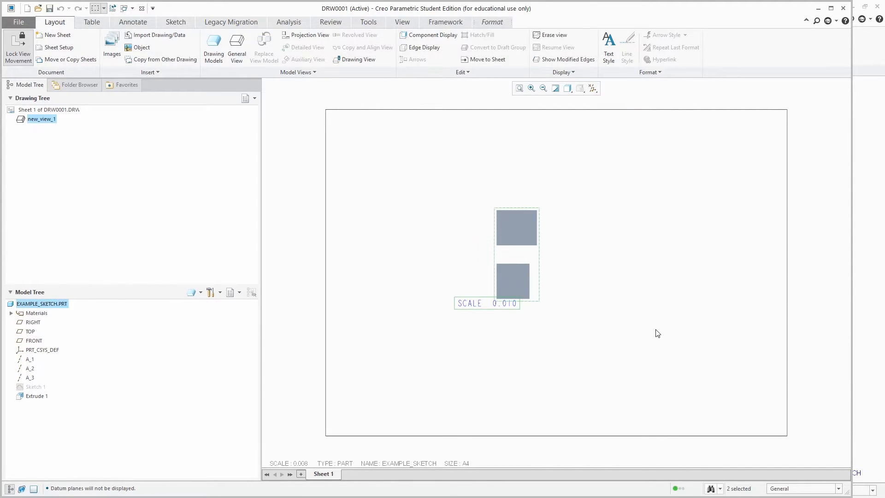
pyautogui.click(565, 282)
# Delete the scale note below the drawing view and select the view
pyautogui.scroll(-3, 495, 297)
pyautogui.click(473, 308)
pyautogui.press('Delete')
pyautogui.click(534, 264)
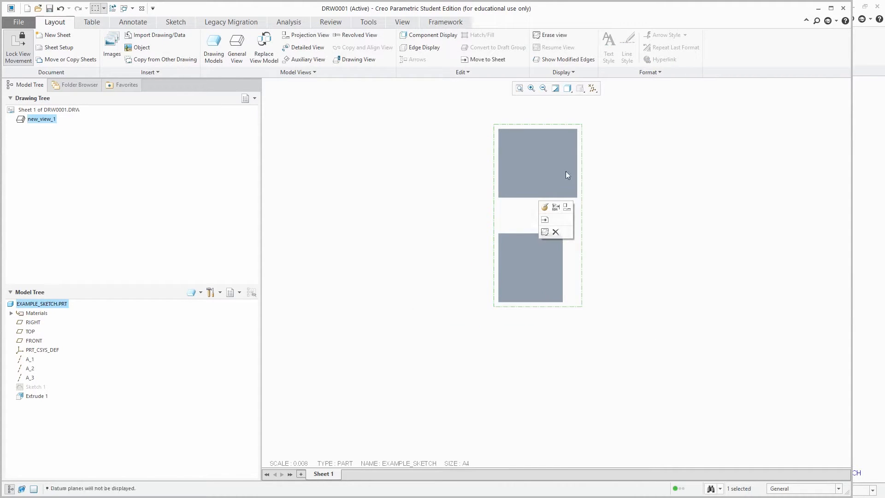
# Set the drawing view's display style to No Hidden
pyautogui.click(558, 209)
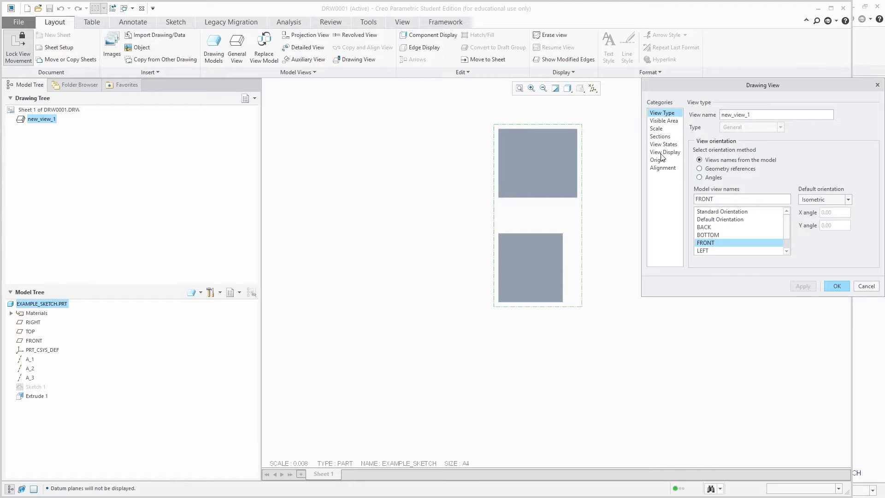
pyautogui.click(663, 145)
pyautogui.click(665, 152)
pyautogui.click(756, 125)
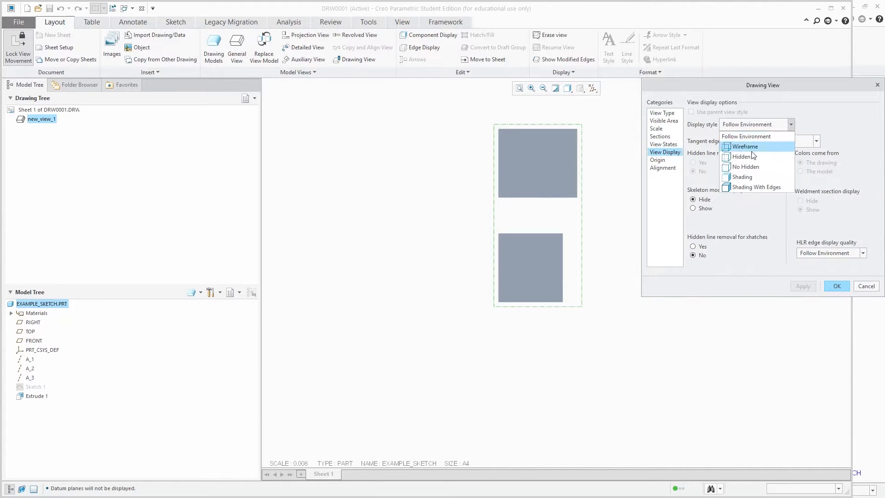
pyautogui.click(756, 166)
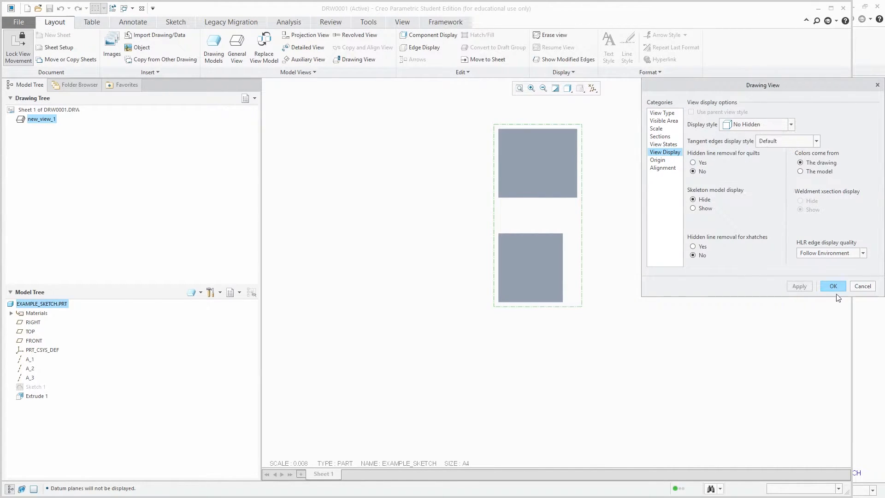
pyautogui.click(836, 286)
pyautogui.scroll(1, 597, 244)
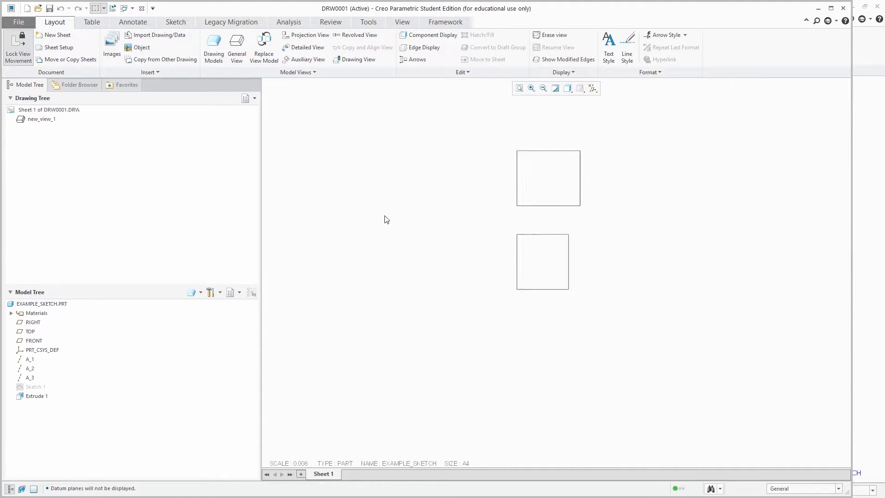
# Dimension the upper rectangle's top edge and right edge, placing the dimensions outside the rectangle
pyautogui.click(147, 23)
pyautogui.click(92, 22)
pyautogui.click(133, 22)
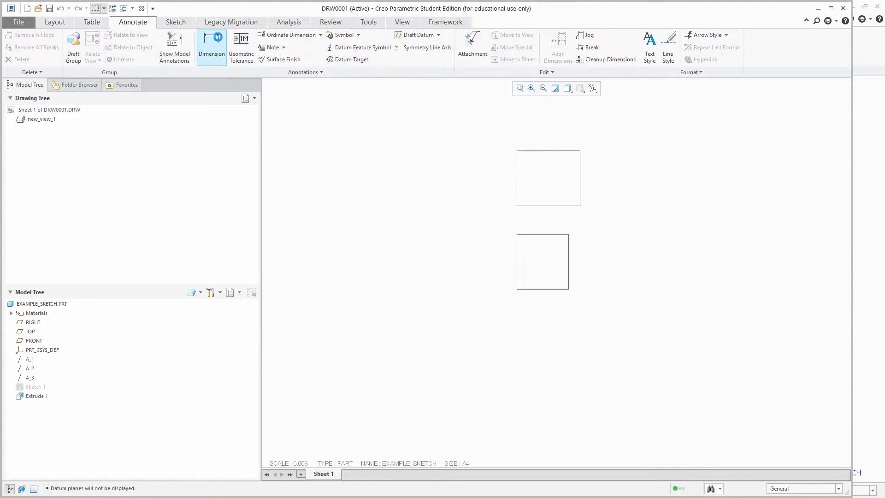
pyautogui.click(211, 44)
pyautogui.click(528, 172)
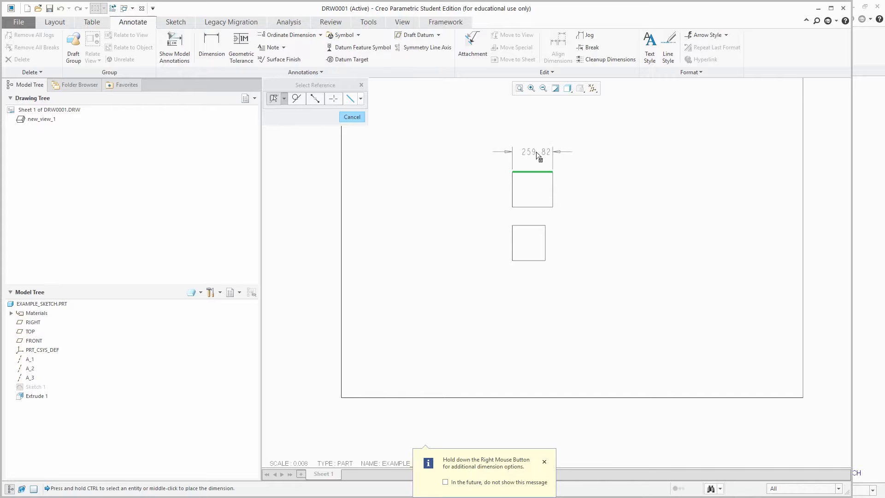
pyautogui.middleClick(535, 153)
pyautogui.click(553, 186)
pyautogui.middleClick(577, 186)
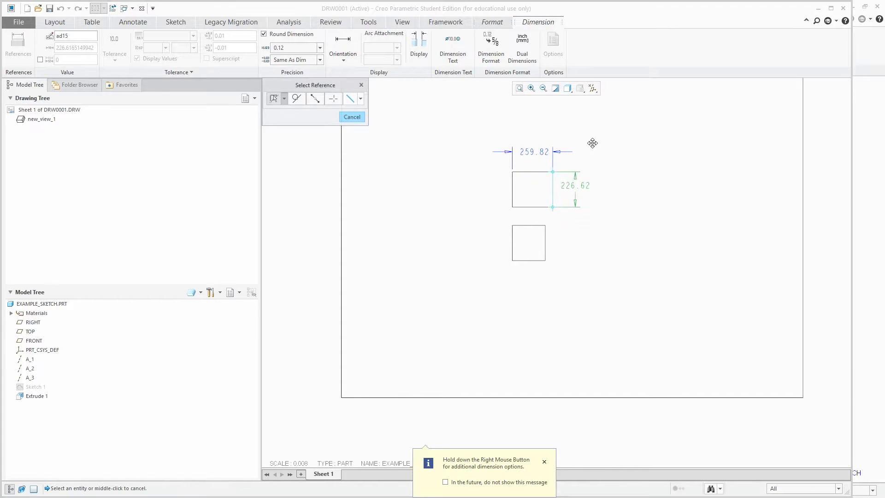
pyautogui.click(351, 117)
pyautogui.hotkey('ctrl', 'd')
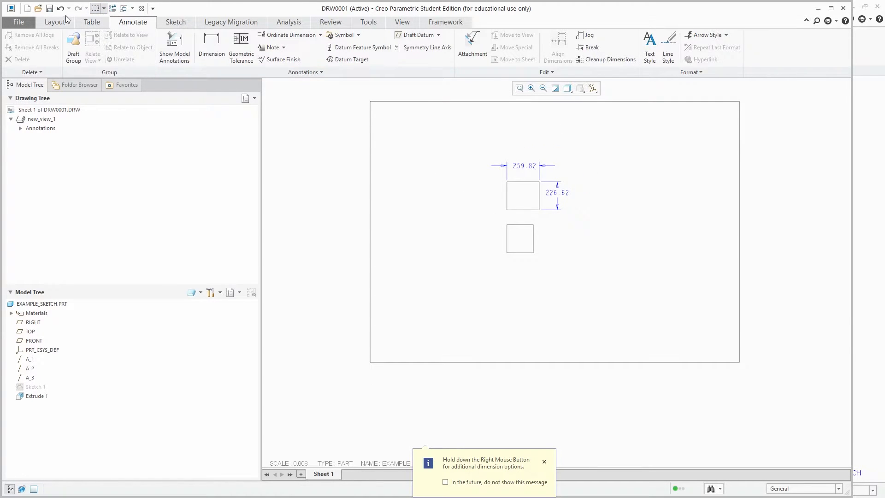
# Start saving a copy of the drawing in DXF format with the Desktop as the location
pyautogui.click(19, 22)
pyautogui.moveTo(33, 88)
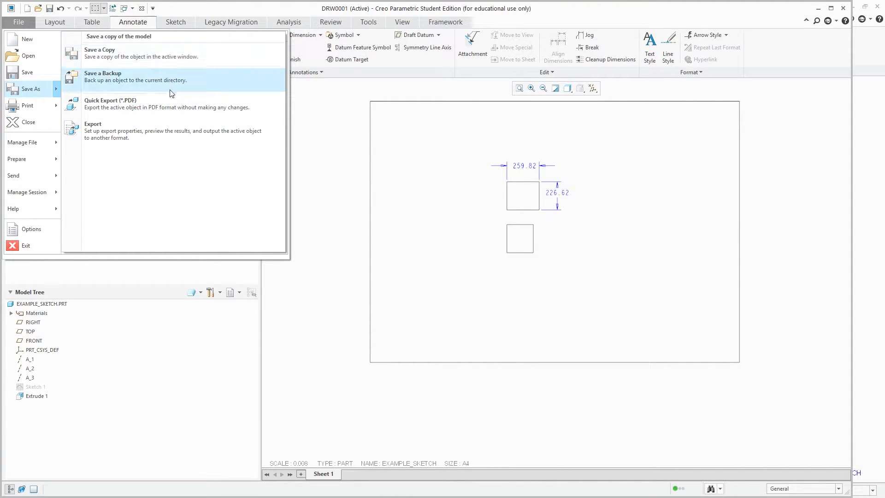
pyautogui.click(111, 53)
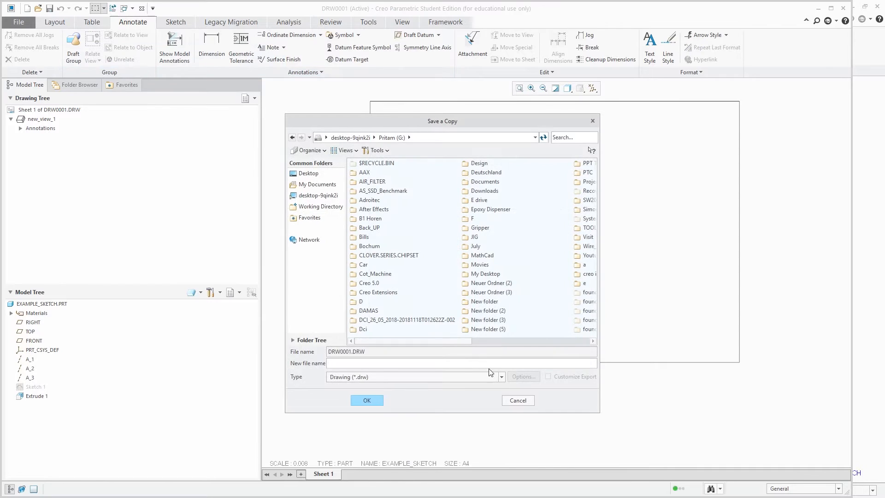
pyautogui.click(442, 378)
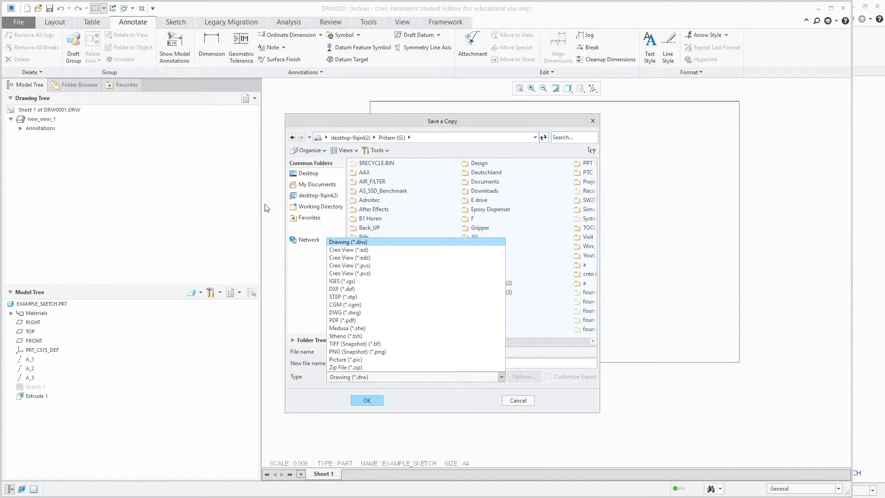
pyautogui.click(365, 297)
pyautogui.click(308, 174)
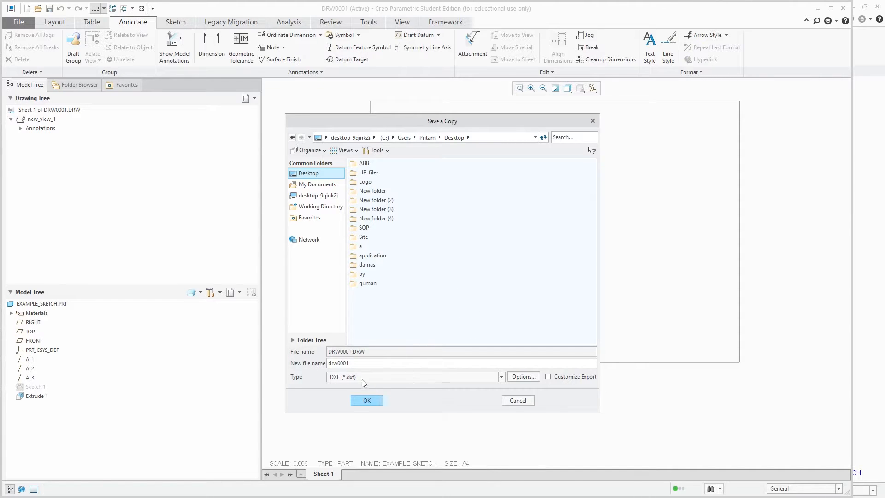
# Name the copy "a", enter the Desktop folder "a", and export the DXF file there with the default export settings
pyautogui.click(359, 365)
pyautogui.doubleClick(358, 365)
pyautogui.write('a')
pyautogui.click(372, 399)
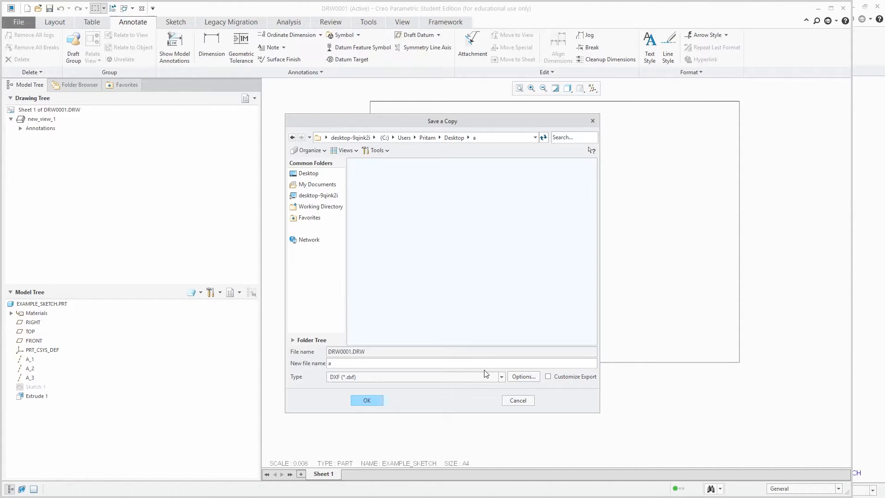
pyautogui.click(459, 381)
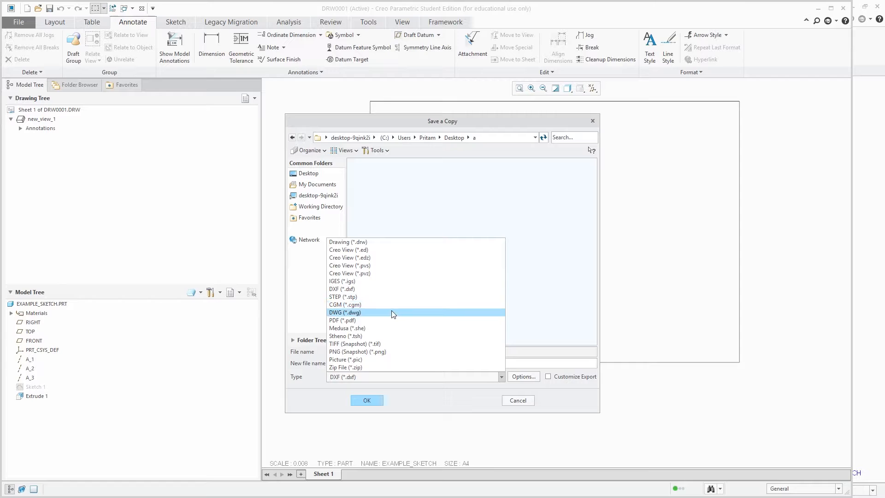
pyautogui.click(558, 321)
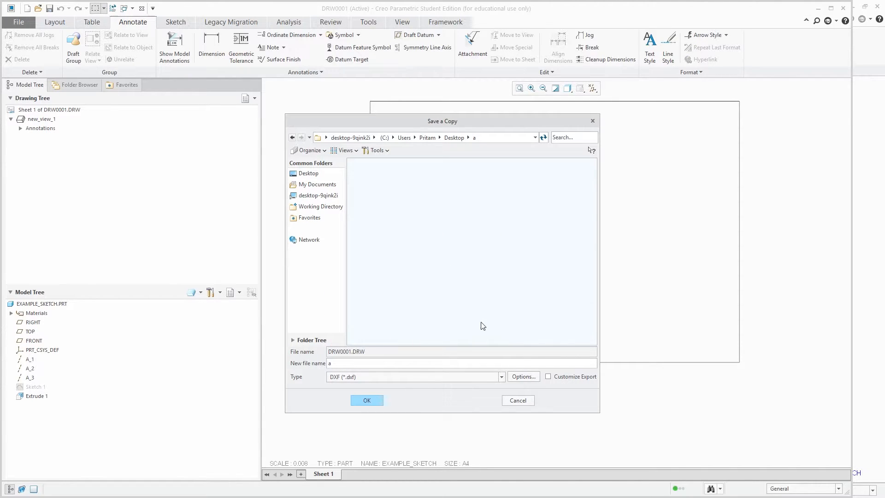
pyautogui.click(377, 398)
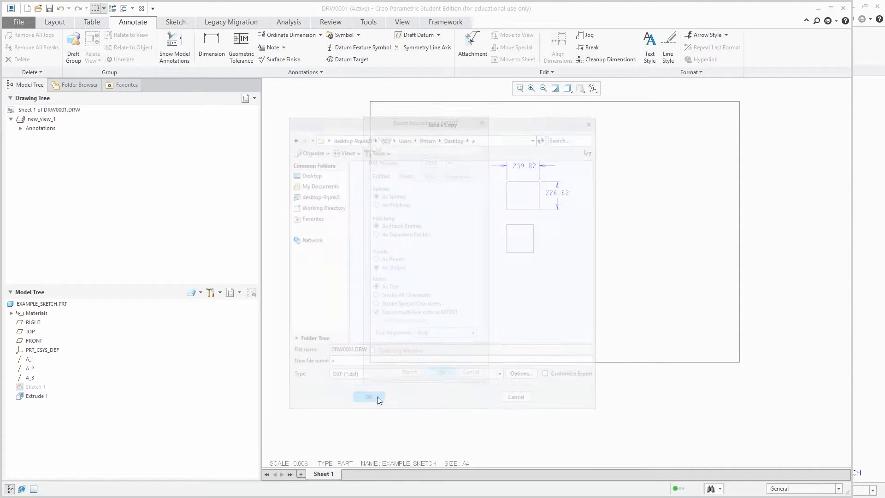
pyautogui.click(441, 376)
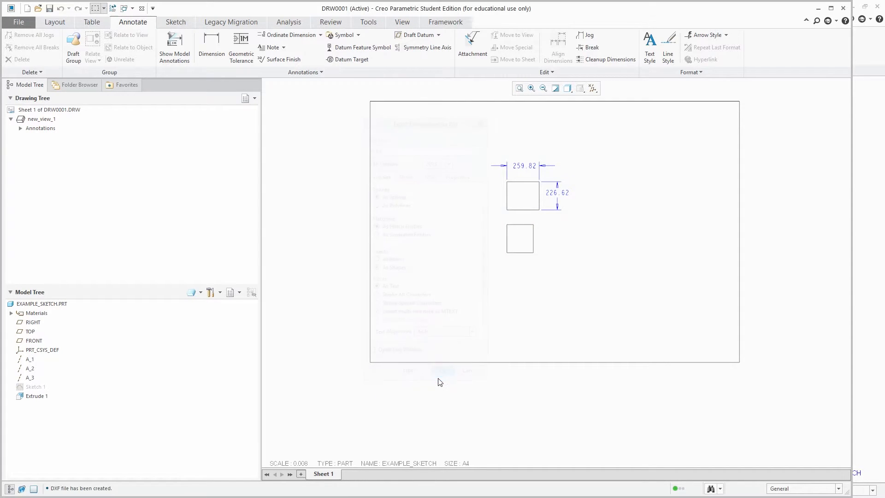
# Close the drawing window and delete Extrude 1 from the example_sketch part
pyautogui.click(402, 23)
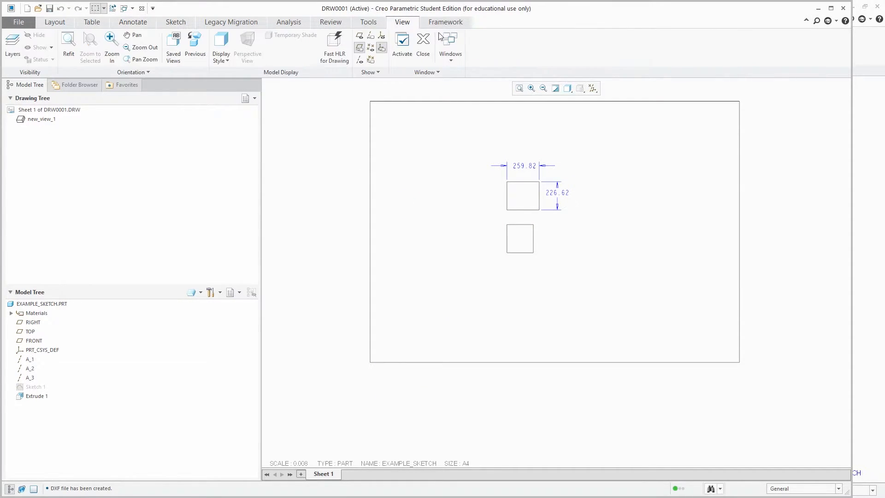
pyautogui.click(424, 45)
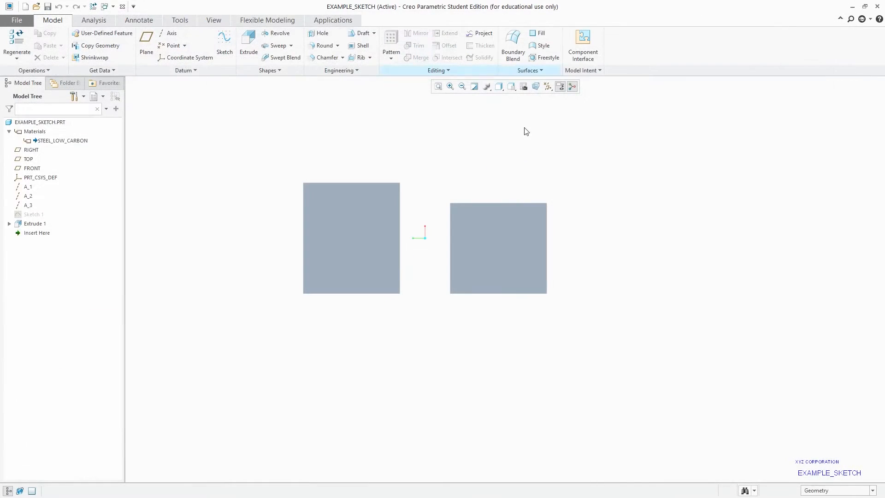
pyautogui.click(214, 22)
pyautogui.rightClick(29, 226)
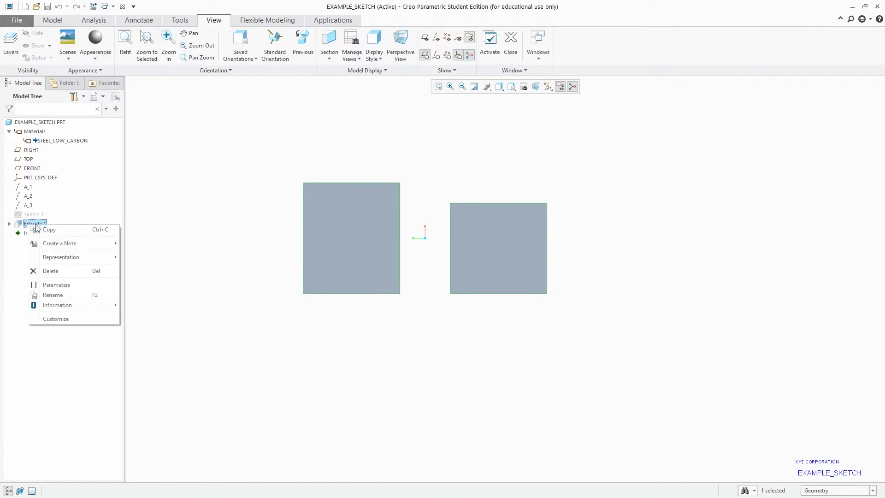
pyautogui.click(44, 272)
pyautogui.click(417, 266)
# Delete Sketch 1 from the part
pyautogui.click(33, 215)
pyautogui.rightClick(33, 214)
pyautogui.click(115, 258)
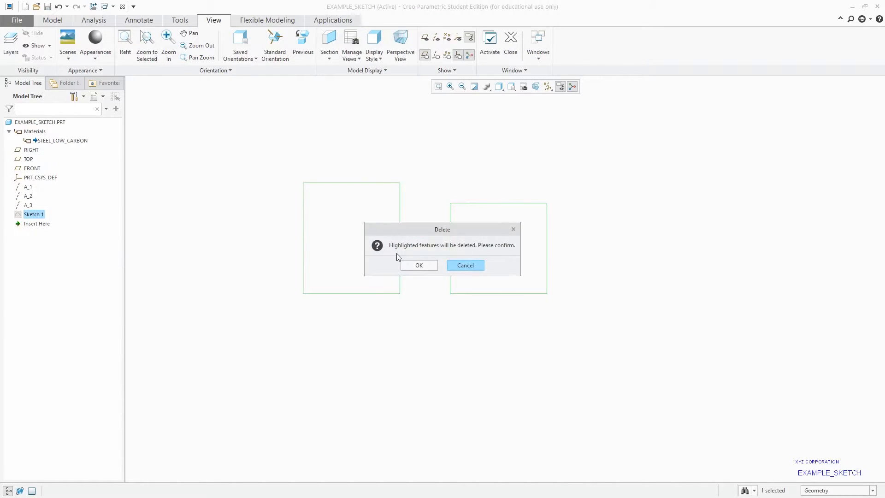
pyautogui.click(418, 264)
# Show the datum planes and start a new sketch on the FRONT plane with RIGHT as the Top orientation reference
pyautogui.click(64, 20)
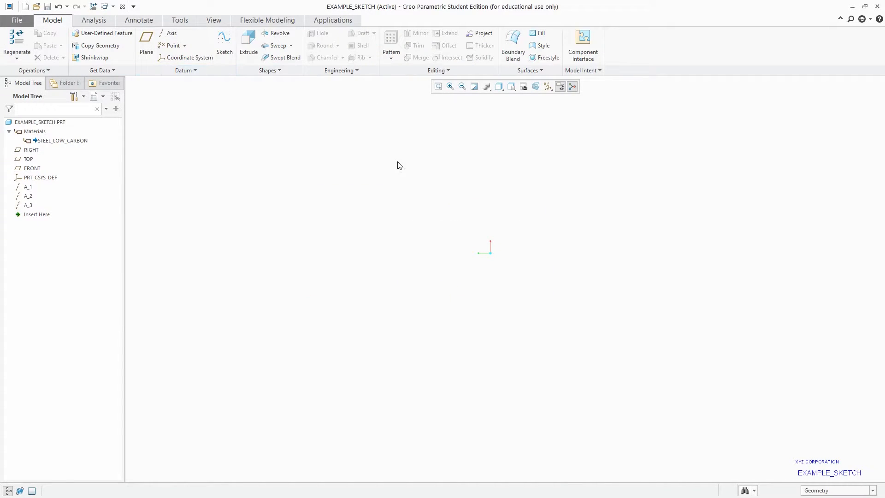
pyautogui.click(548, 86)
pyautogui.click(581, 138)
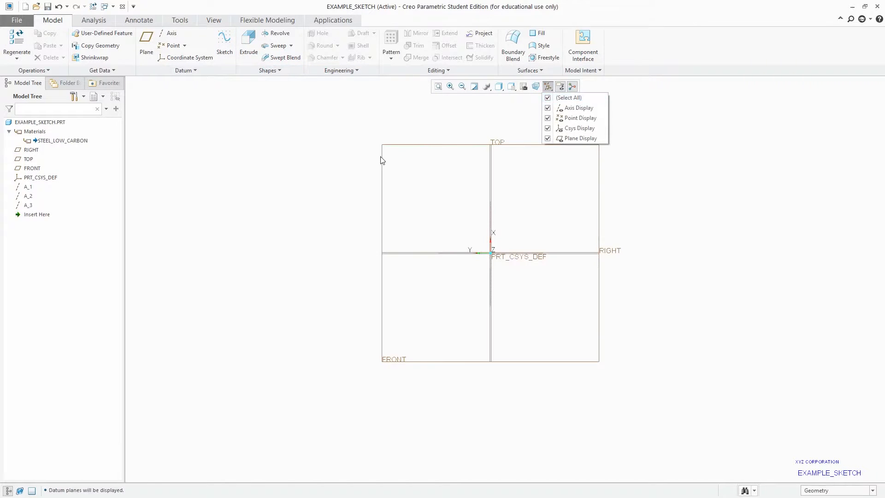
pyautogui.click(225, 41)
pyautogui.click(415, 145)
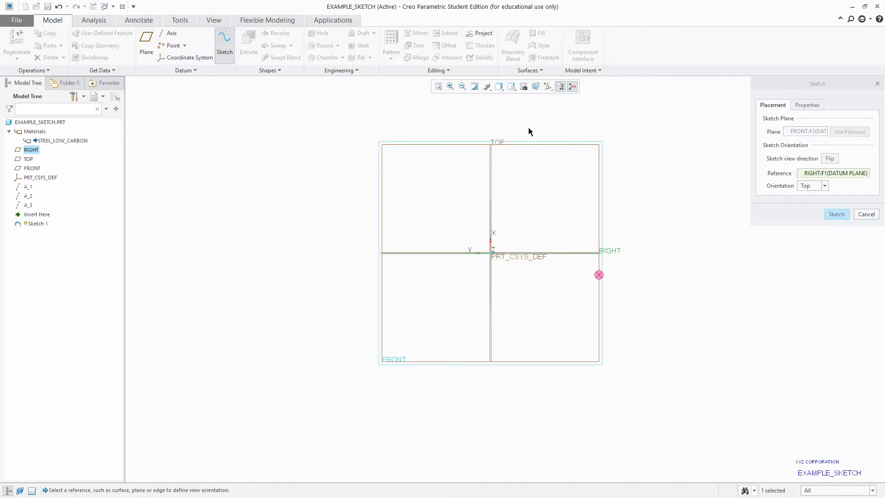
pyautogui.click(837, 215)
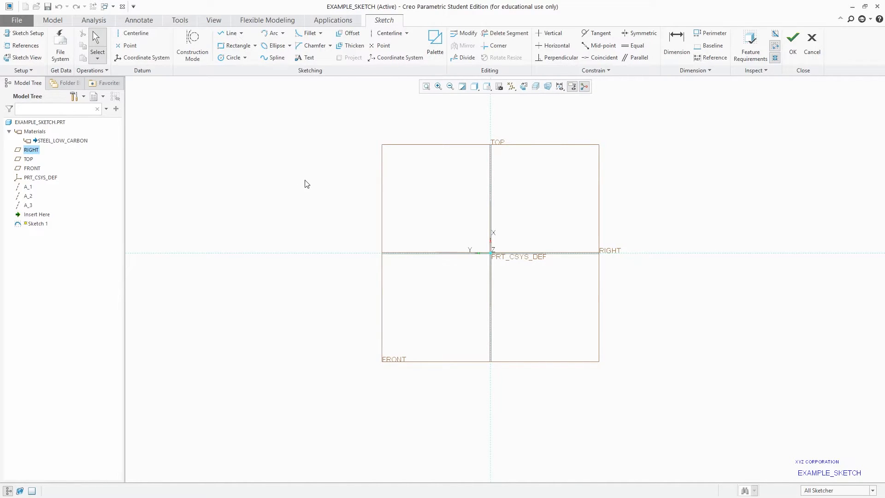
# Import the file a.dxf into the sketch and place it in the quadrant above and left of the origin
pyautogui.click(31, 21)
pyautogui.click(51, 18)
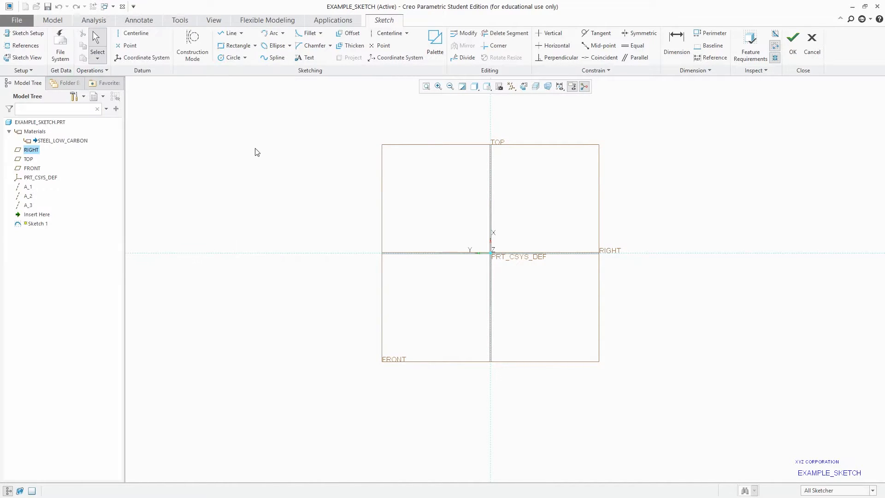
pyautogui.click(67, 41)
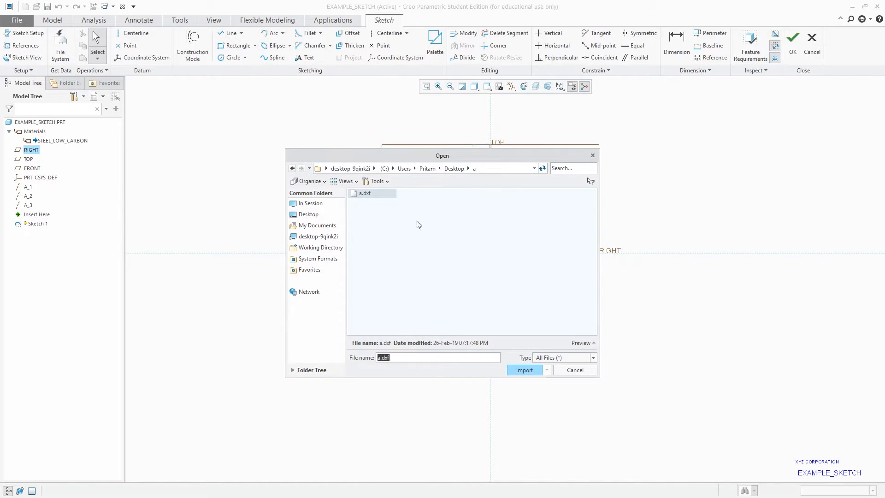
pyautogui.click(551, 358)
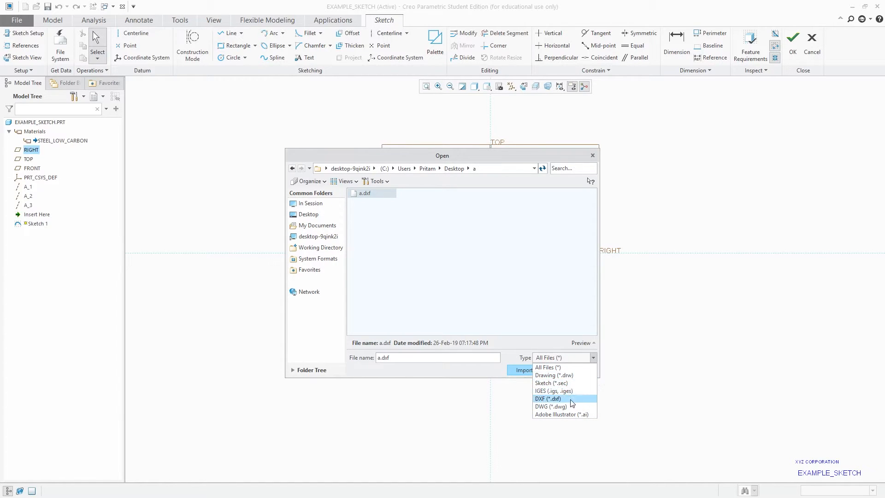
pyautogui.click(548, 368)
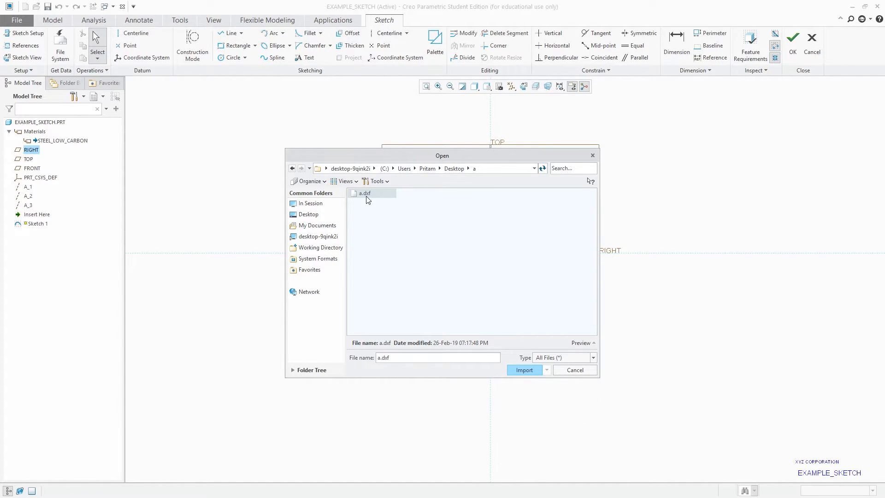
pyautogui.click(525, 370)
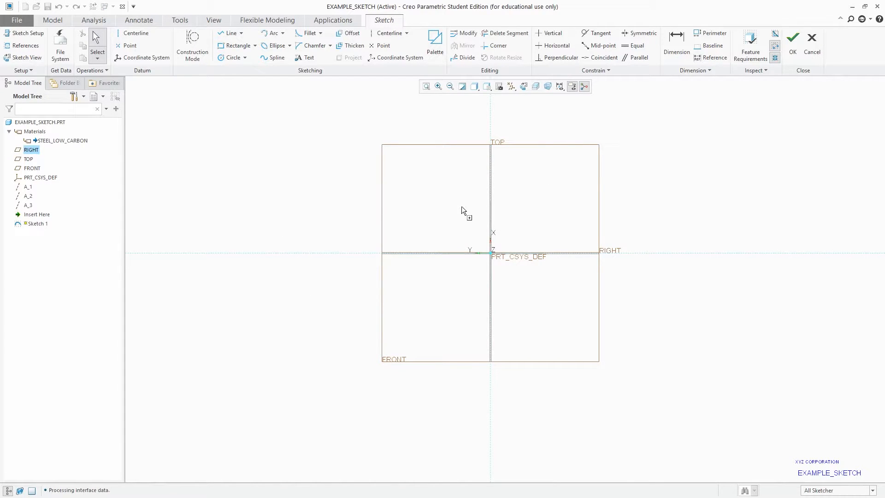
pyautogui.click(445, 209)
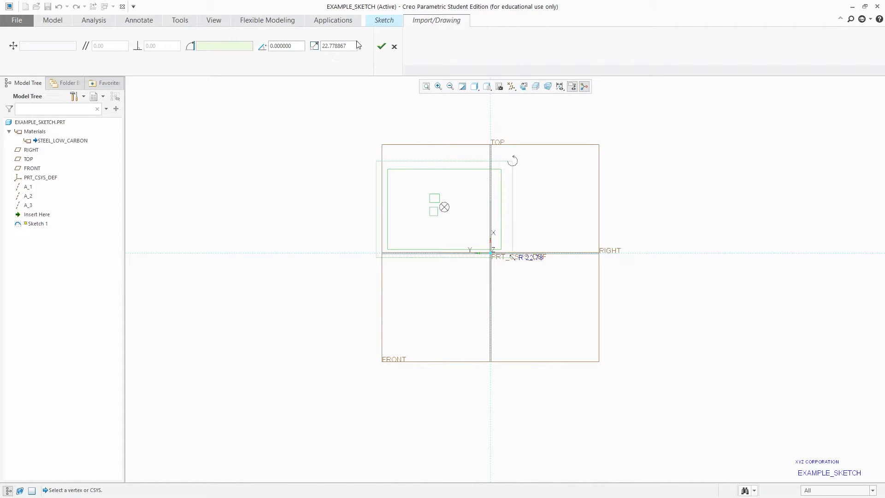
# Set the imported drawing's scale factor to 1 and inspect the imported rectangles and sheet border
pyautogui.moveTo(355, 46); pyautogui.dragTo(314, 47)
pyautogui.write('1')
pyautogui.press('Return')
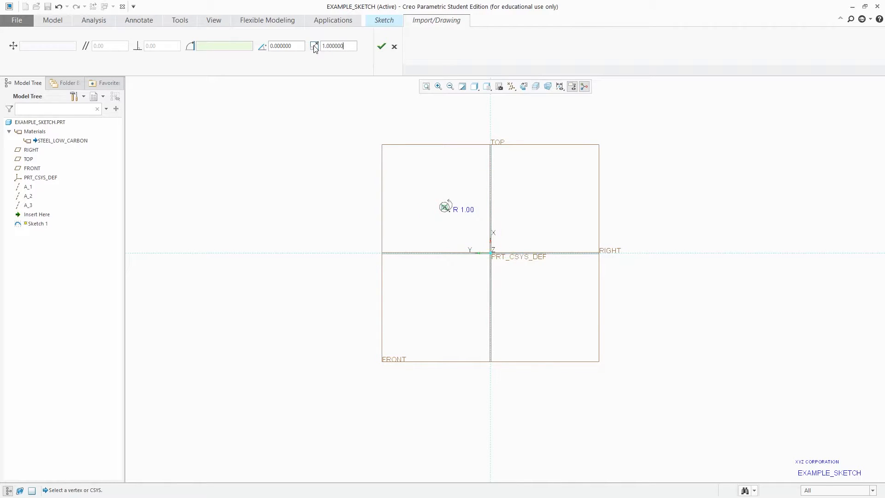
pyautogui.scroll(-8, 489, 215)
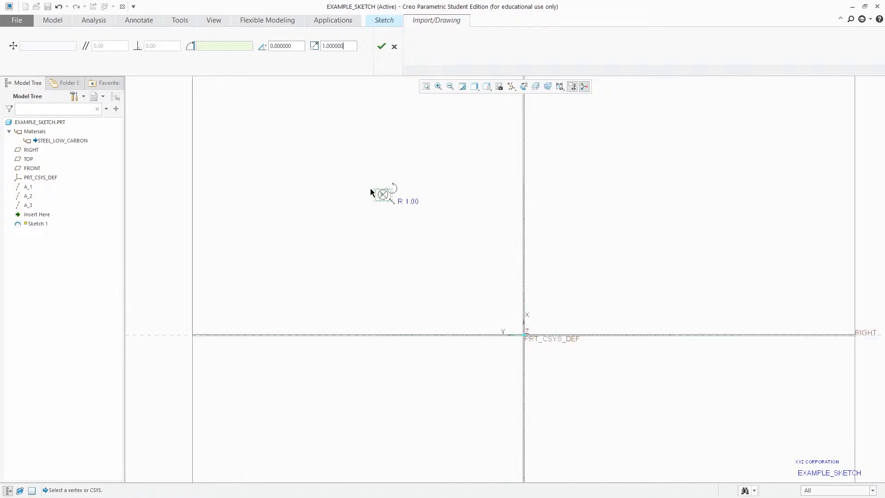
pyautogui.scroll(-5, 406, 198)
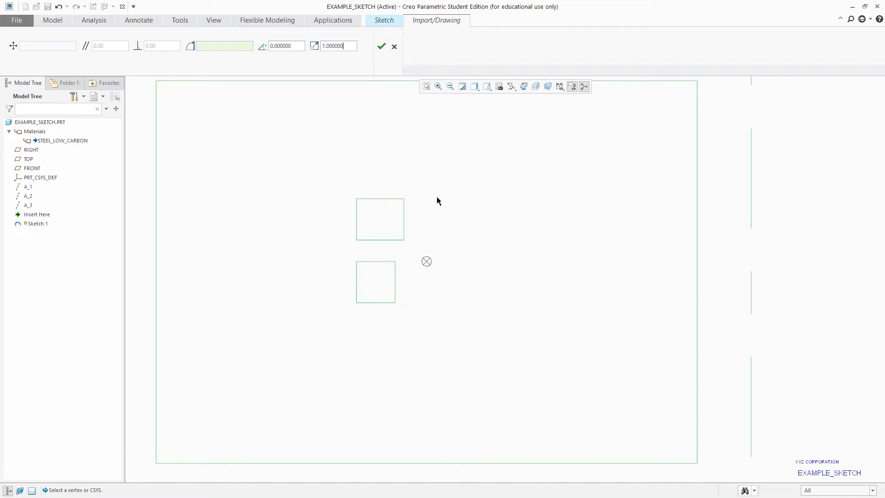
pyautogui.scroll(6, 345, 159)
pyautogui.scroll(-3, 348, 159)
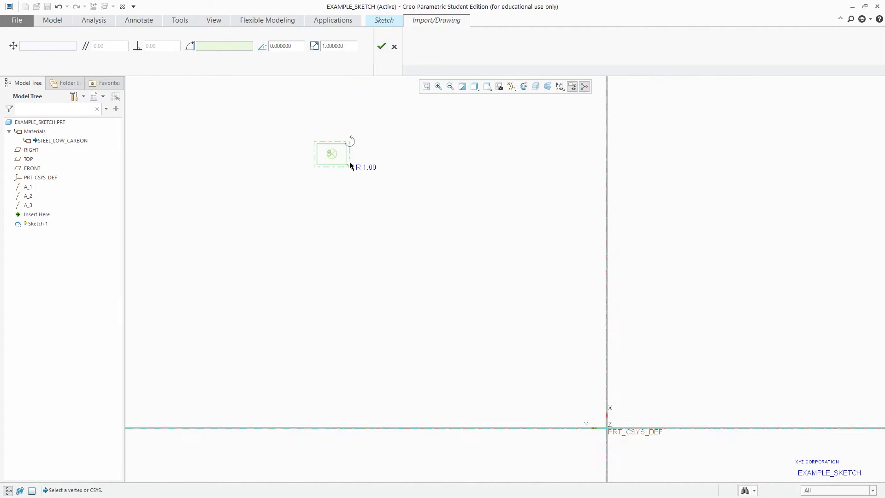
# Move the imported drawing so that its centre handle sits on the sketch origin
pyautogui.moveTo(332, 153); pyautogui.dragTo(547, 281)
pyautogui.scroll(-4, 539, 277)
pyautogui.scroll(4, 454, 177)
pyautogui.scroll(-4, 477, 220)
pyautogui.moveTo(462, 111)
pyautogui.mouseDown()
pyautogui.moveTo(520, 210)
pyautogui.moveTo(612, 324)
pyautogui.mouseUp()
pyautogui.scroll(5, 417, 174)
pyautogui.scroll(-3, 489, 235)
pyautogui.moveTo(451, 156)
pyautogui.mouseDown()
pyautogui.moveTo(481, 244)
pyautogui.moveTo(468, 301)
pyautogui.mouseUp()
pyautogui.scroll(-3, 455, 287)
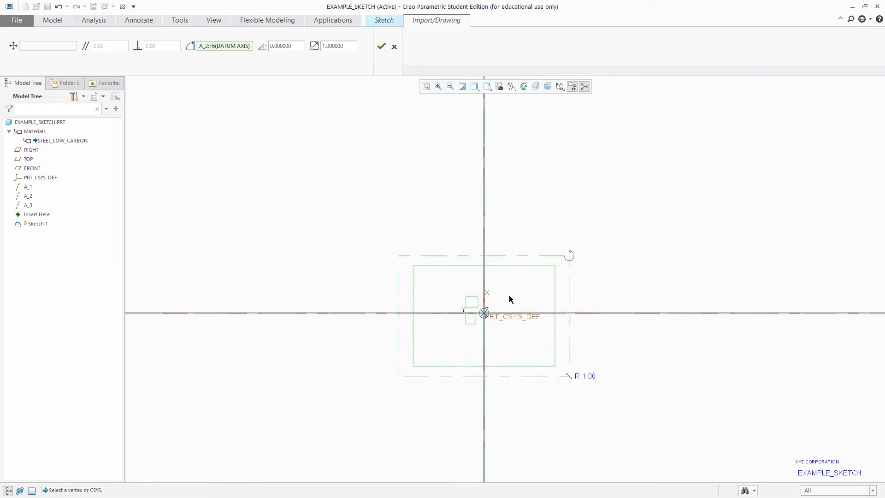
pyautogui.scroll(-2, 469, 293)
pyautogui.scroll(3, 310, 113)
pyautogui.scroll(-1, 400, 240)
# Rotate the imported drawing by 30 degrees and accept the import placement
pyautogui.doubleClick(296, 46)
pyautogui.press('BackSpace')
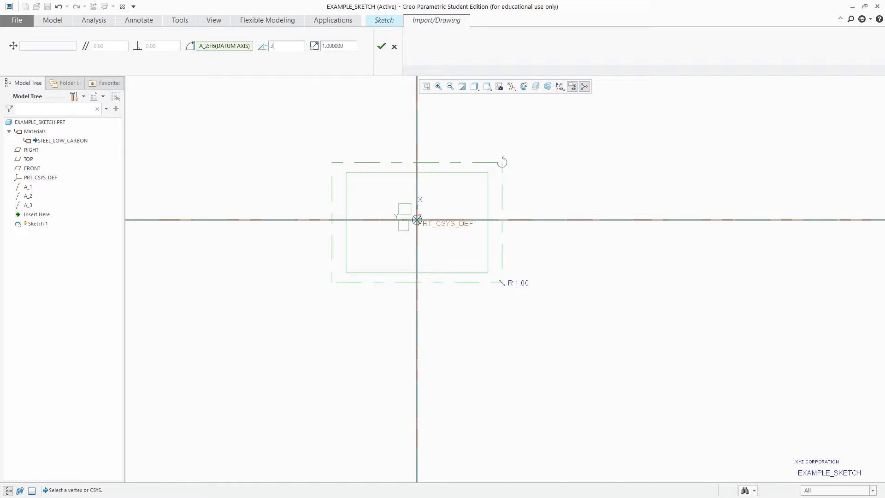
pyautogui.press('Return')
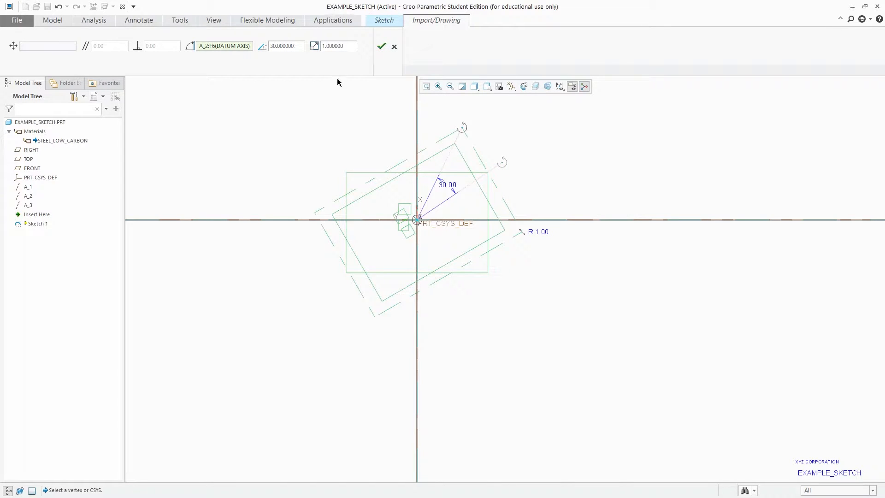
pyautogui.click(382, 46)
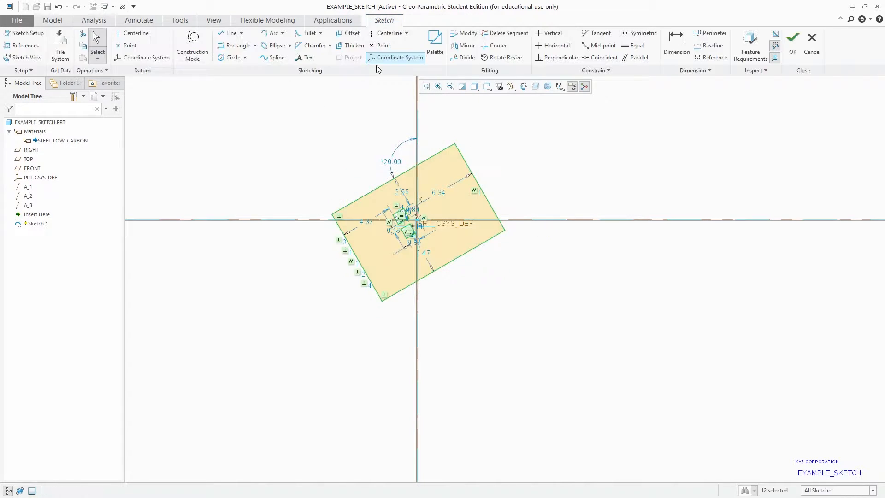
pyautogui.scroll(-3, 365, 165)
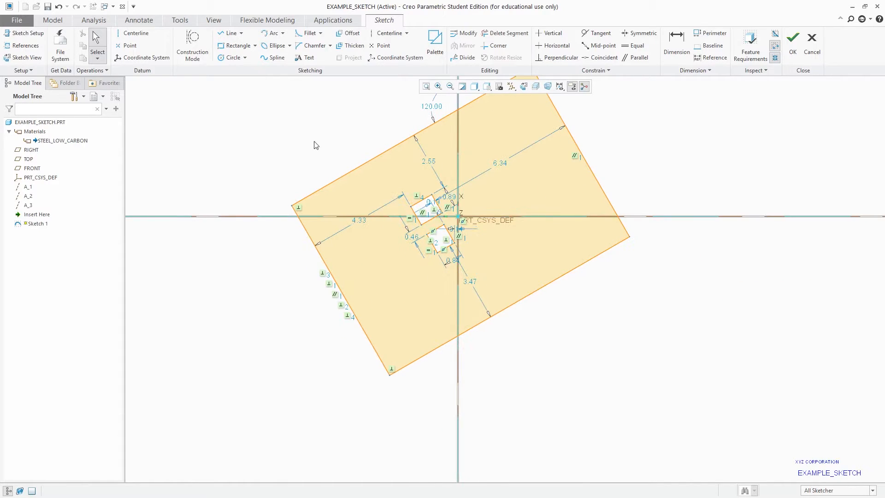
# Trim away all lines of the large sheet border with Delete Segment, keeping only the two small rectangles
pyautogui.click(505, 33)
pyautogui.scroll(2, 498, 275)
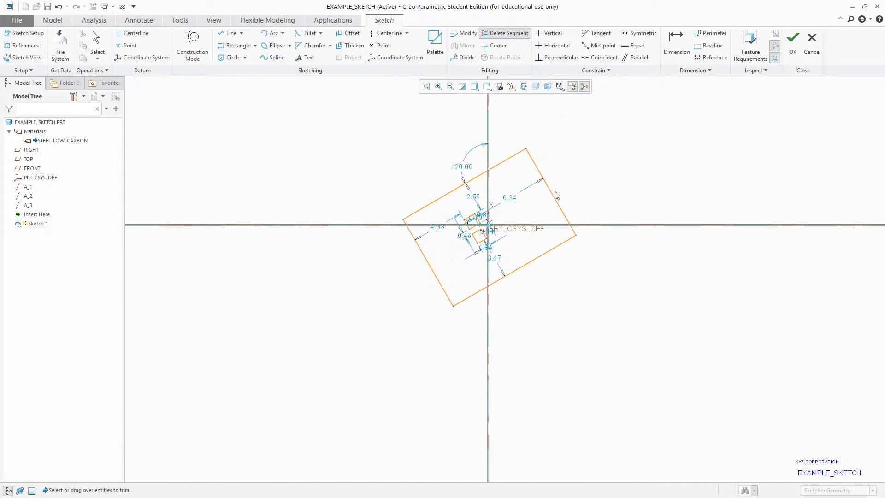
pyautogui.moveTo(510, 135)
pyautogui.mouseDown()
pyautogui.moveTo(536, 158)
pyautogui.moveTo(493, 152)
pyautogui.mouseUp()
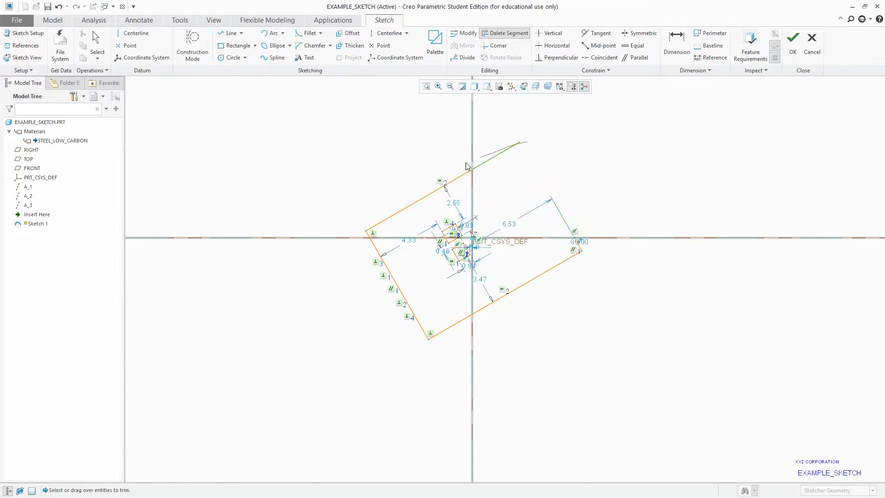
pyautogui.moveTo(393, 203); pyautogui.dragTo(379, 255)
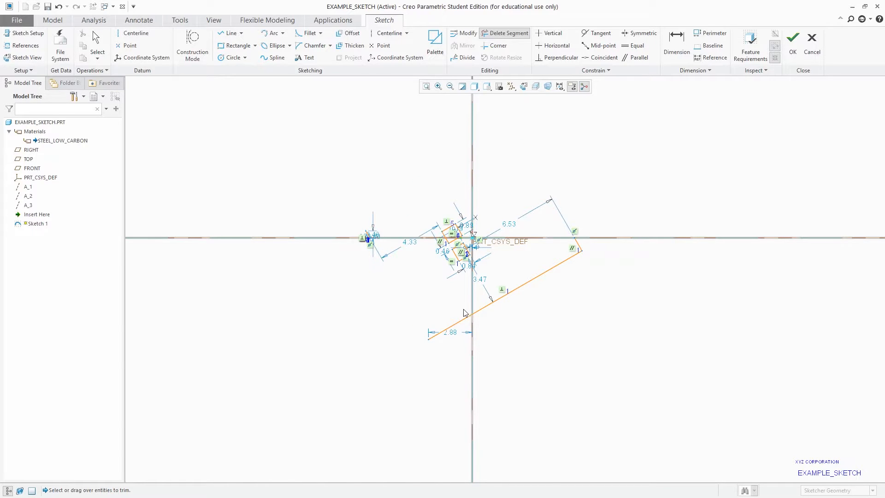
pyautogui.scroll(-1, 454, 313)
pyautogui.moveTo(353, 209); pyautogui.dragTo(336, 224)
pyautogui.scroll(-1, 424, 289)
pyautogui.moveTo(441, 307); pyautogui.dragTo(492, 354)
pyautogui.moveTo(566, 258); pyautogui.dragTo(600, 281)
pyautogui.scroll(-1, 636, 251)
pyautogui.scroll(1, 636, 256)
pyautogui.scroll(-2, 603, 288)
pyautogui.moveTo(543, 296); pyautogui.dragTo(574, 289)
pyautogui.middleClick(533, 247)
pyautogui.scroll(4, 533, 246)
pyautogui.scroll(-3, 341, 257)
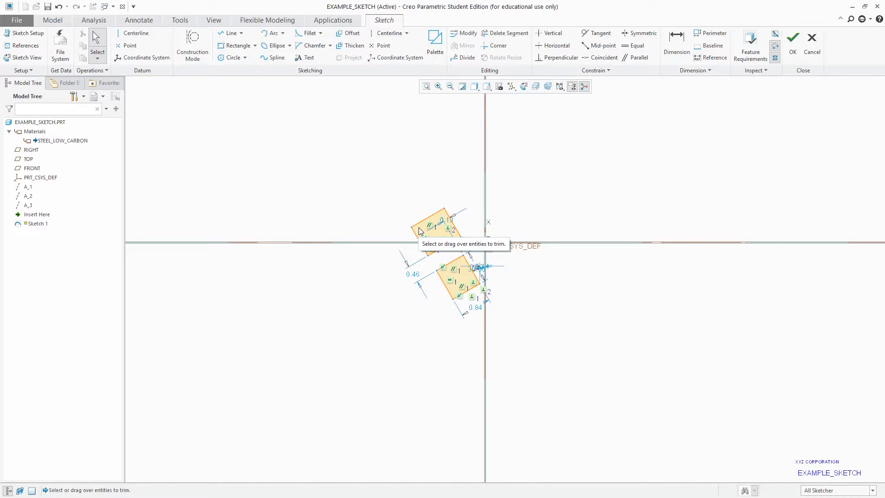
# Undo the border trimming and the drawing import until the sketch is empty
pyautogui.hotkey('ctrl', 'z')
pyautogui.hotkey('ctrl', 'z')
pyautogui.hotkey('ctrl', 'z')
pyautogui.hotkey('ctrl', 'z')
pyautogui.hotkey('ctrl', 'z')
pyautogui.hotkey('ctrl', 'z')
pyautogui.hotkey('ctrl', 'z')
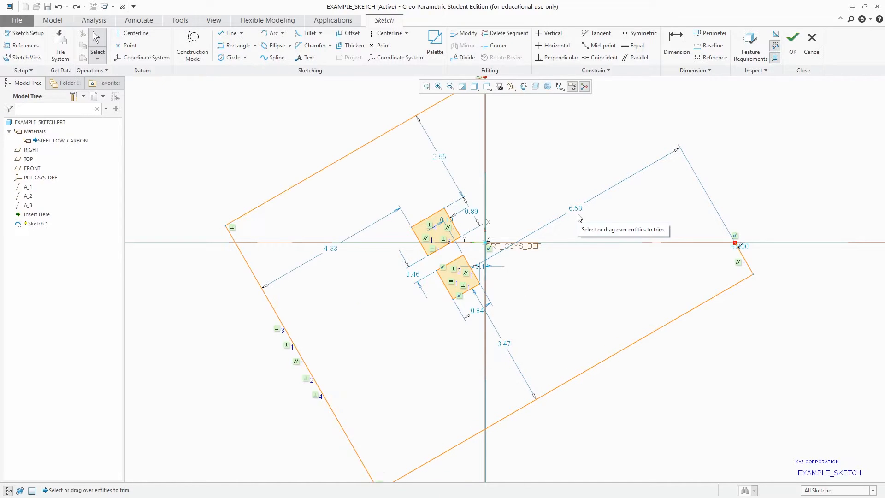
pyautogui.scroll(3, 536, 229)
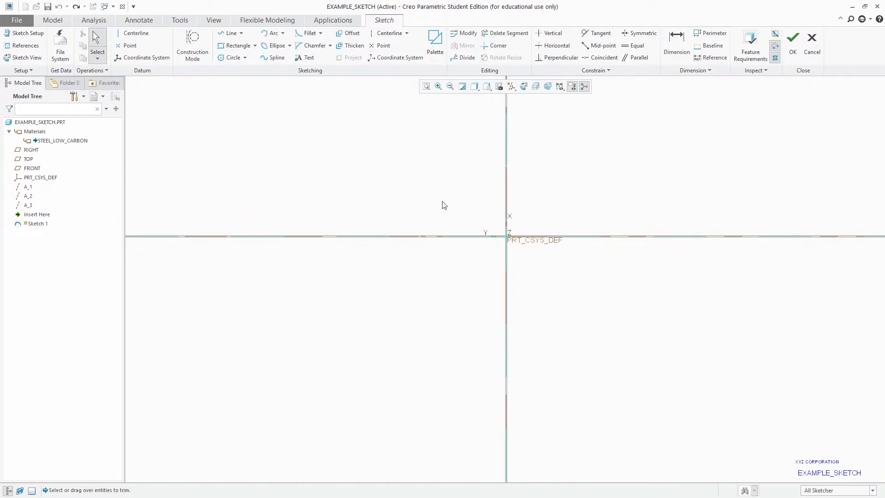
# Try importing a.dxf into the sketch again near the origin, and cancel its placement
pyautogui.click(65, 47)
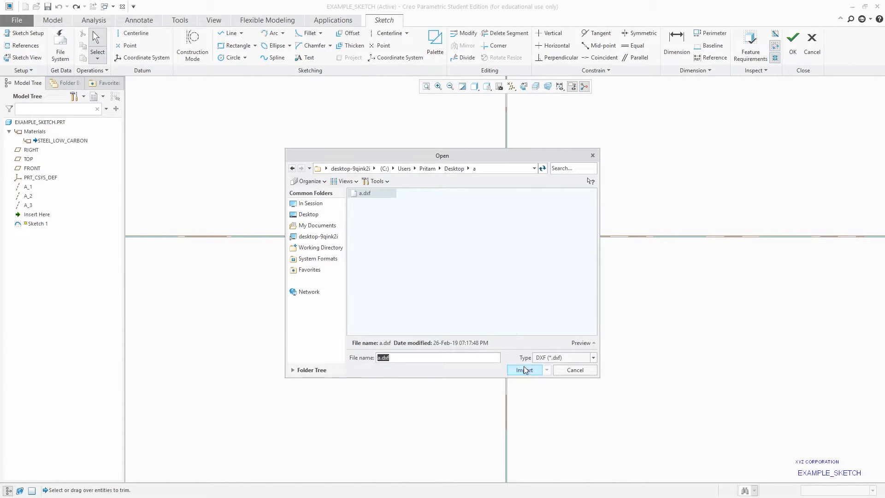
pyautogui.click(524, 370)
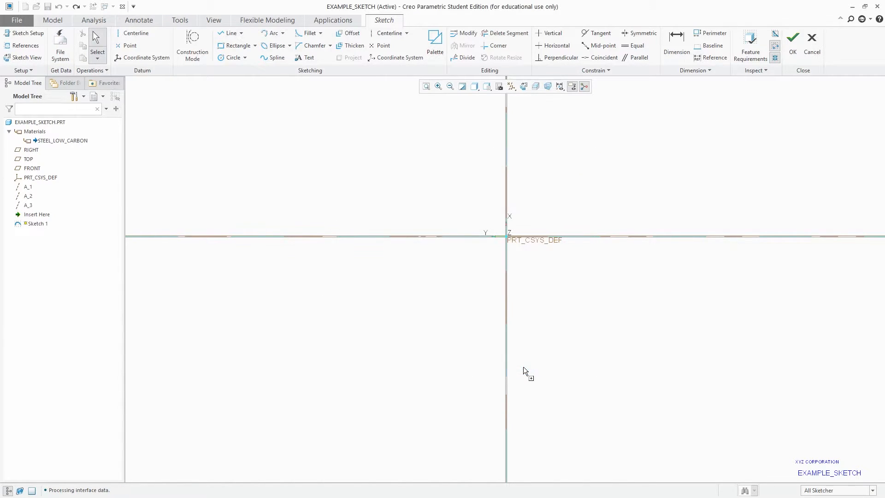
pyautogui.click(491, 253)
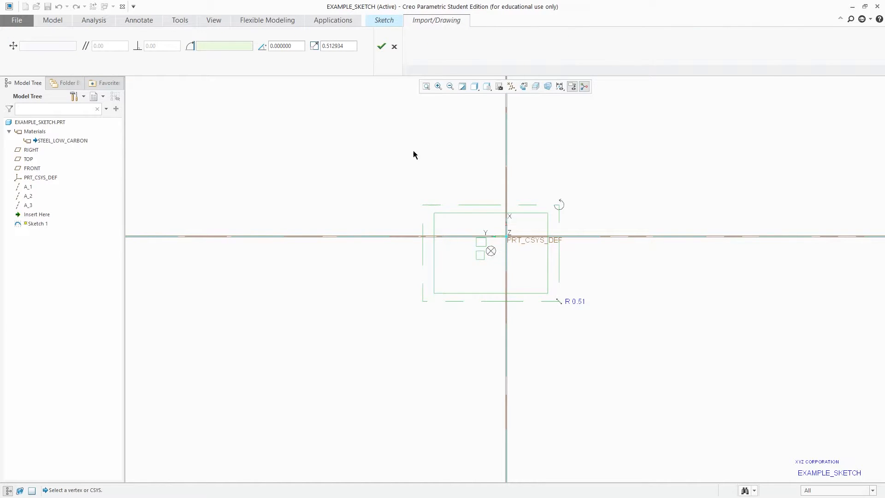
pyautogui.click(394, 46)
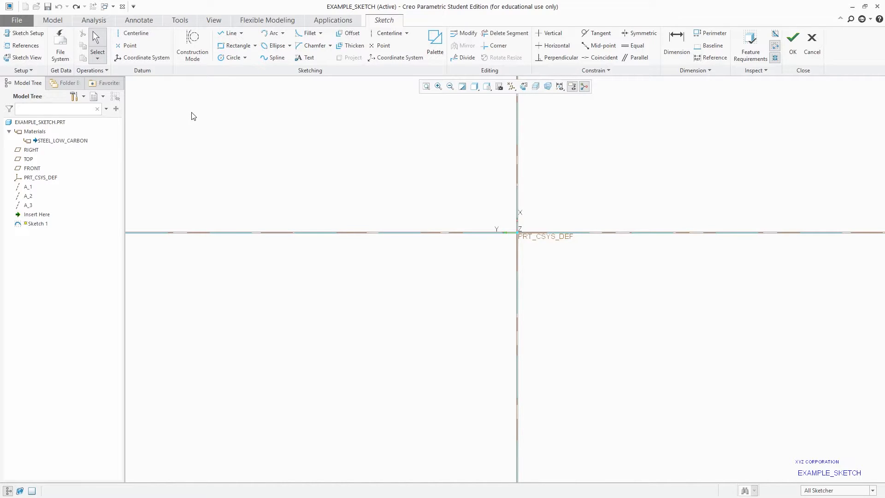
# Examine the file types available for sketch import and the available sketch selection modes without changing anything
pyautogui.click(60, 44)
pyautogui.click(557, 358)
pyautogui.click(564, 318)
pyautogui.click(575, 370)
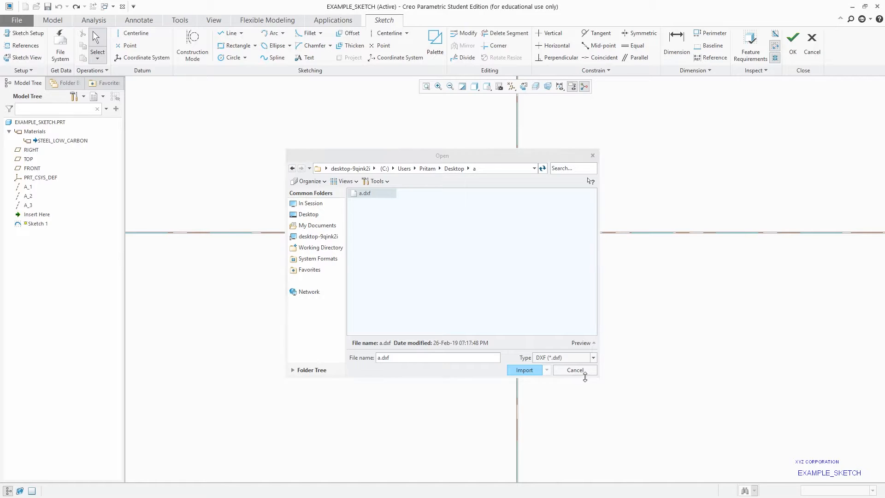
pyautogui.scroll(3, 336, 261)
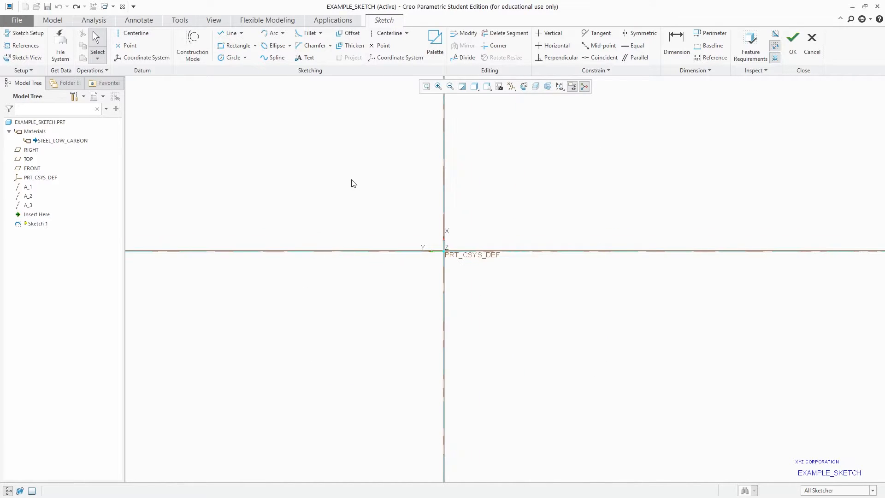
pyautogui.click(97, 58)
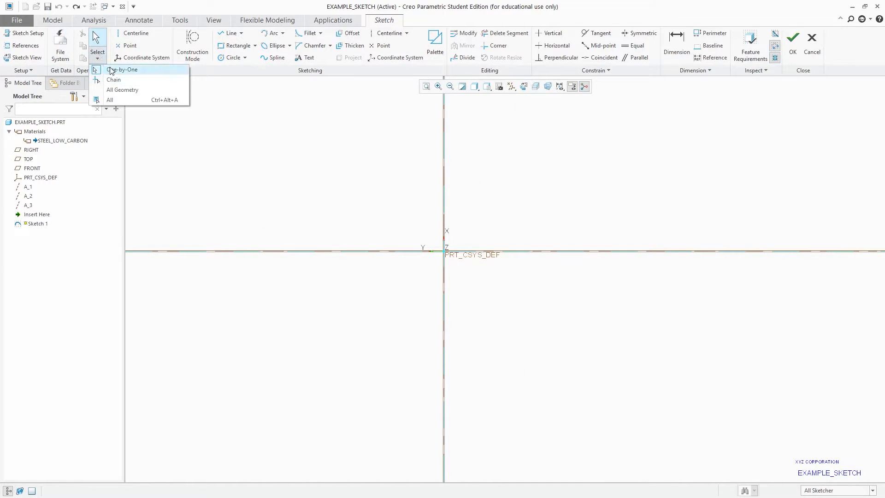
pyautogui.click(100, 57)
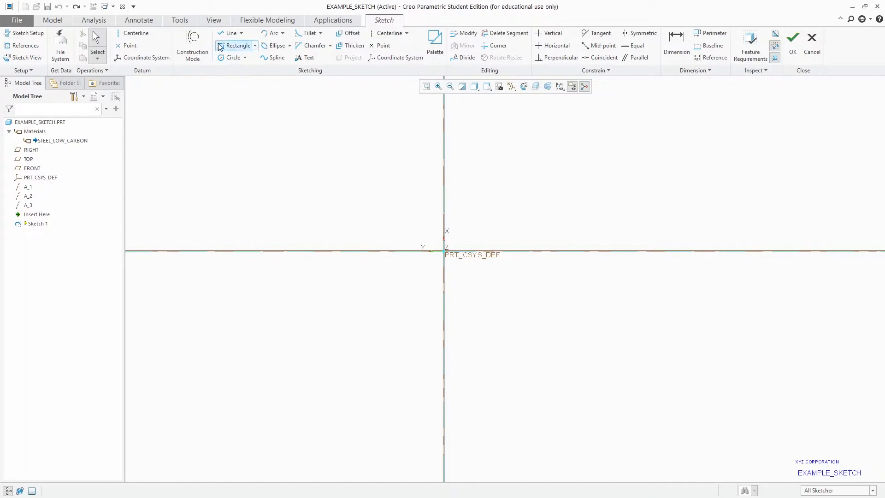
# Sketch a horizontal line about 10.7 long, crossing the vertical reference about 5.5 above the horizontal reference
pyautogui.click(225, 33)
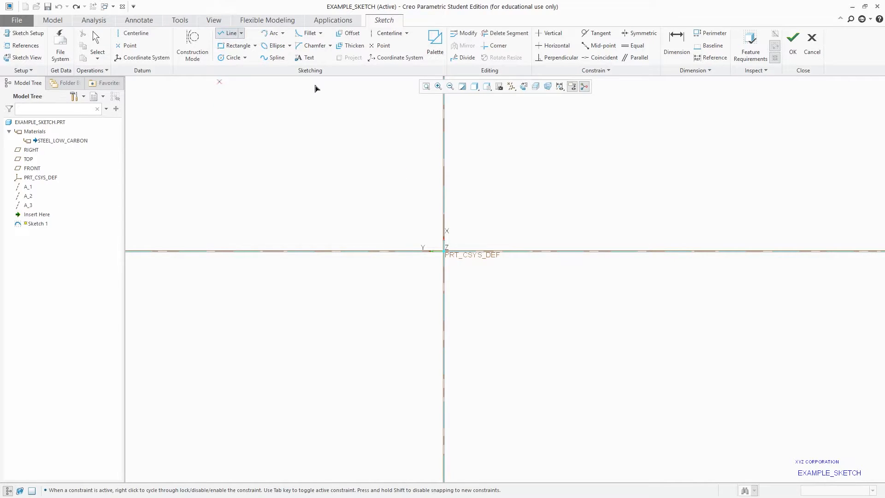
pyautogui.click(228, 36)
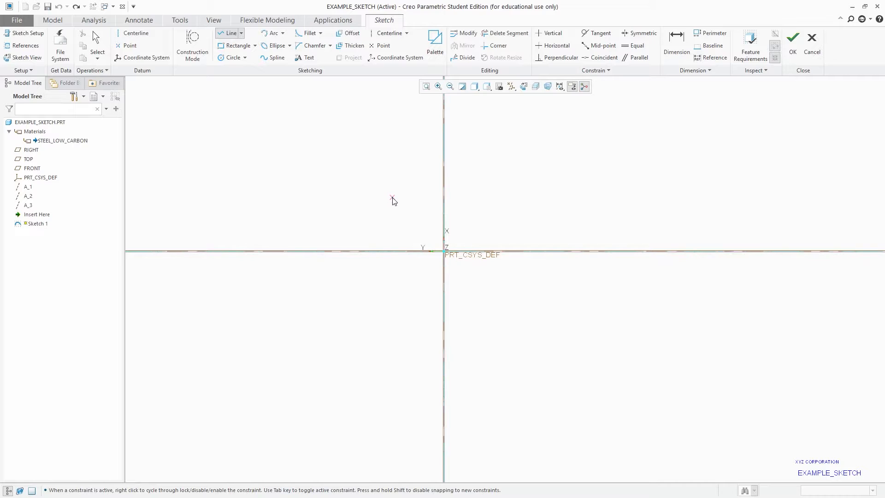
pyautogui.click(393, 198)
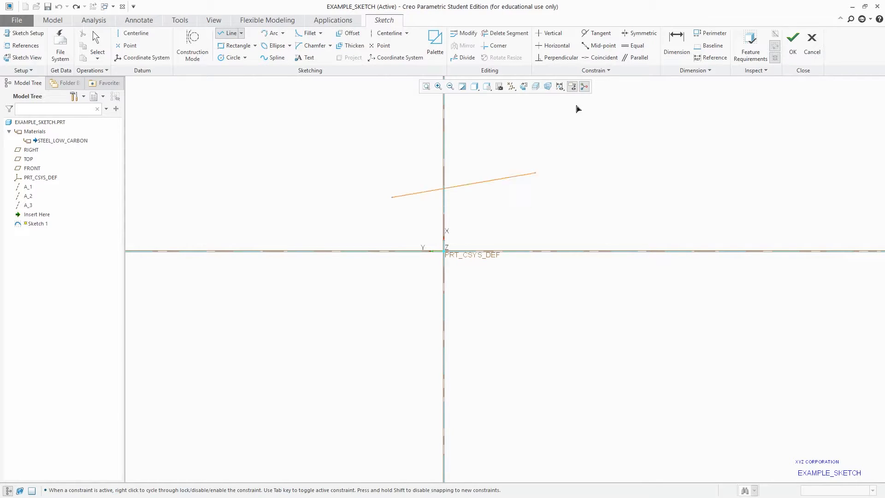
pyautogui.click(497, 204)
pyautogui.middleClick(516, 148)
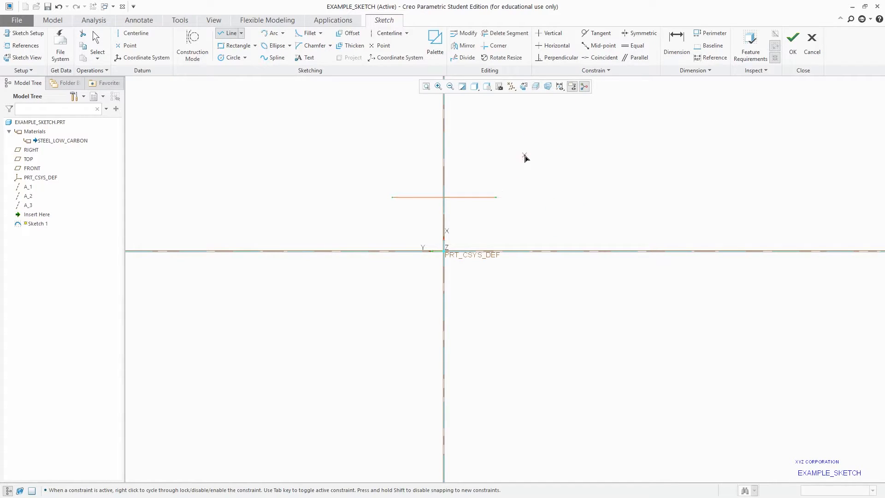
pyautogui.scroll(1, 486, 296)
pyautogui.scroll(-1, 471, 117)
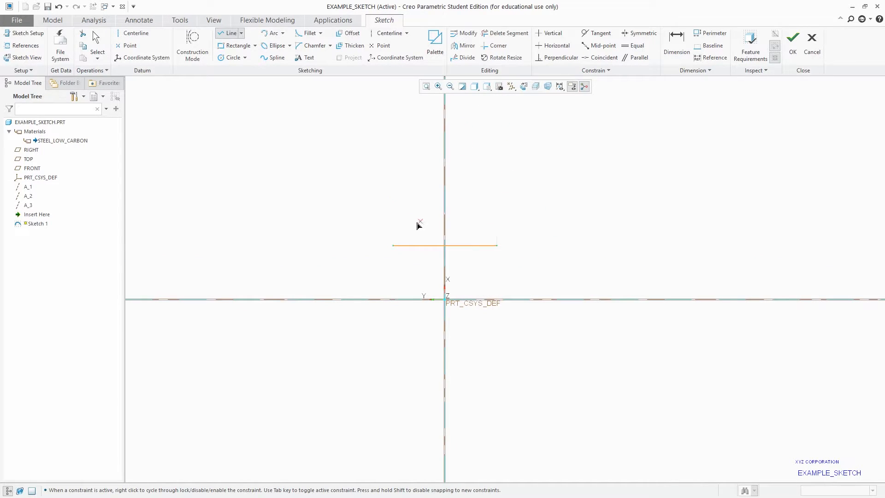
# Close a triangle above the horizontal line with two lines meeting at an apex about 3.1 left of the vertical reference
pyautogui.click(393, 246)
pyautogui.click(415, 195)
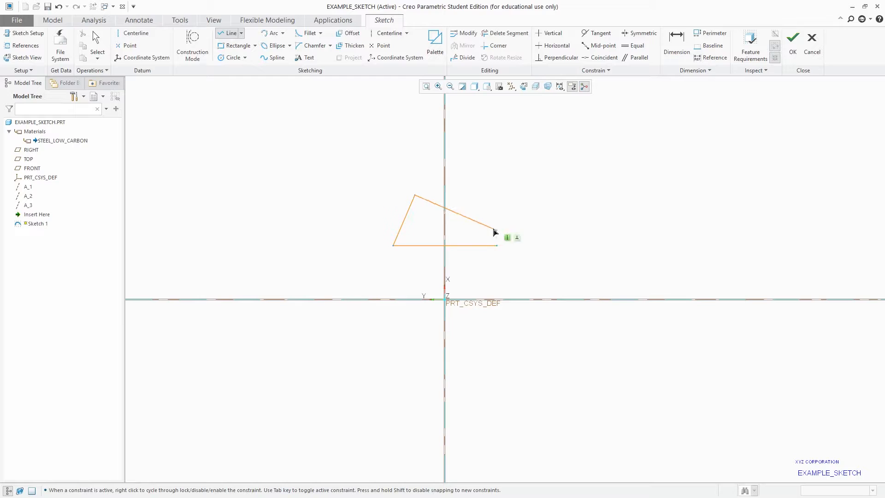
pyautogui.click(497, 245)
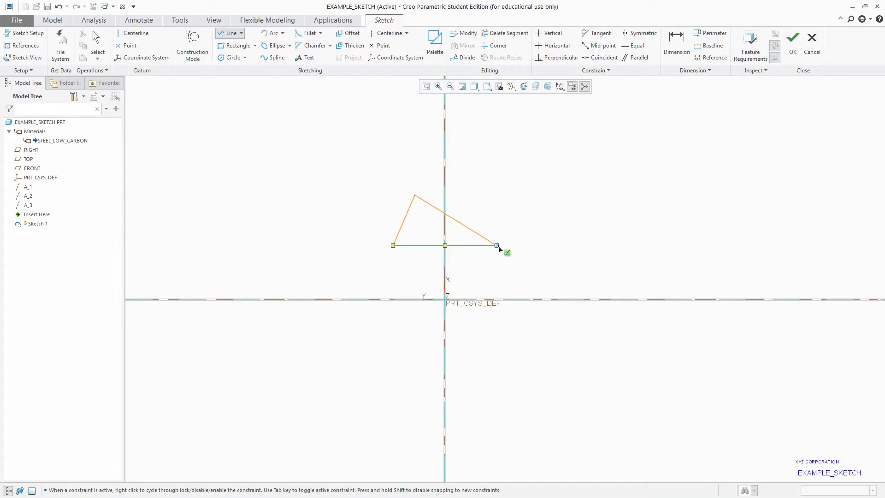
pyautogui.middleClick(533, 197)
pyautogui.middleClick(515, 214)
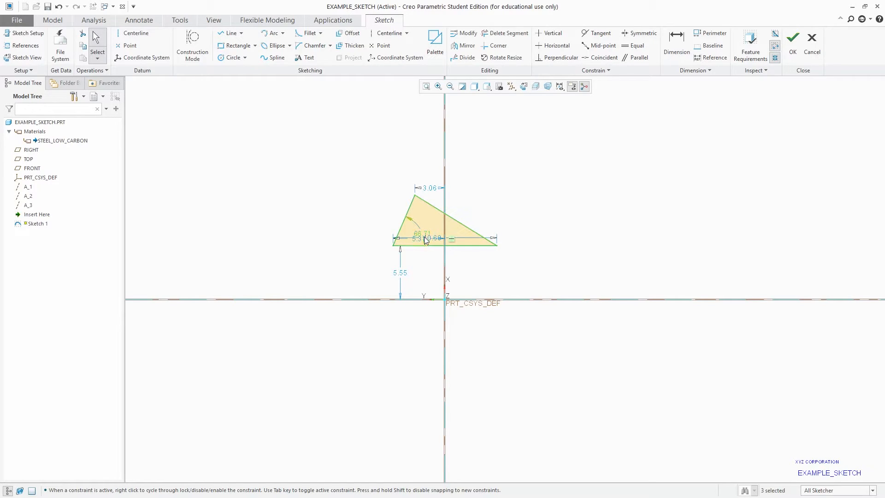
# Separate the overlapping base length and angle dimensions, and set the triangle's left base angle to 60 degrees
pyautogui.moveTo(430, 239); pyautogui.dragTo(432, 275)
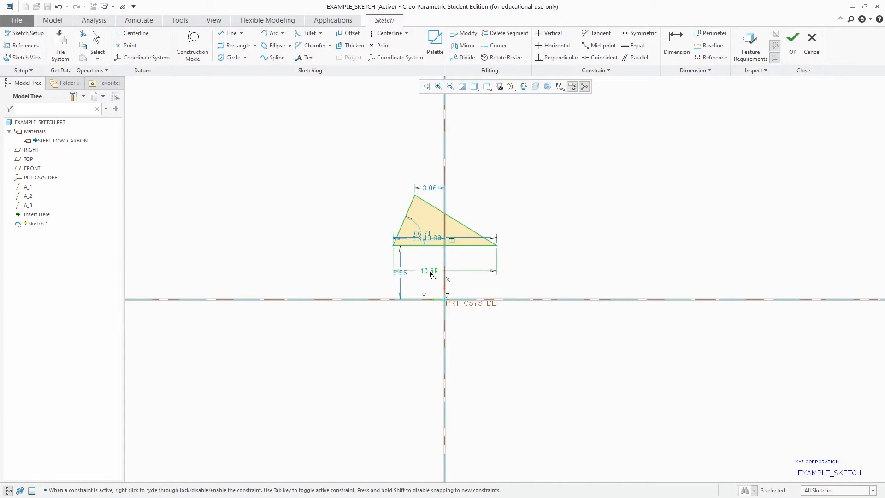
pyautogui.moveTo(425, 237); pyautogui.dragTo(432, 230)
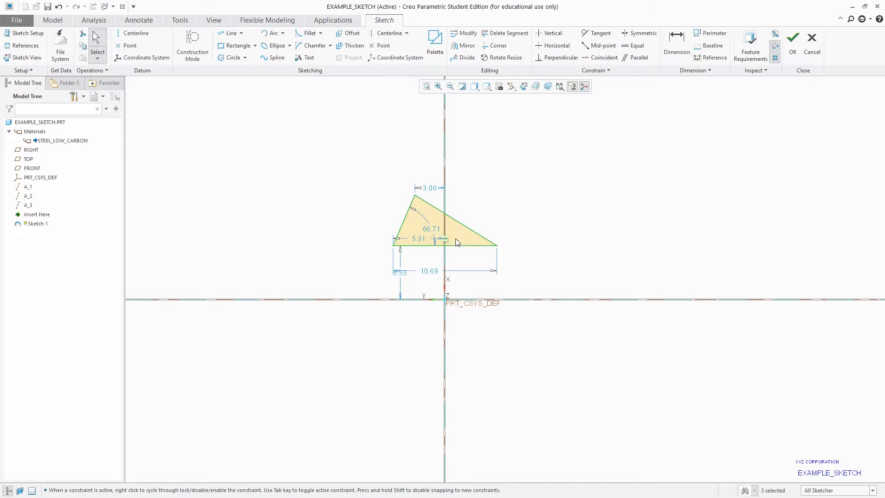
pyautogui.doubleClick(431, 229)
pyautogui.write('60')
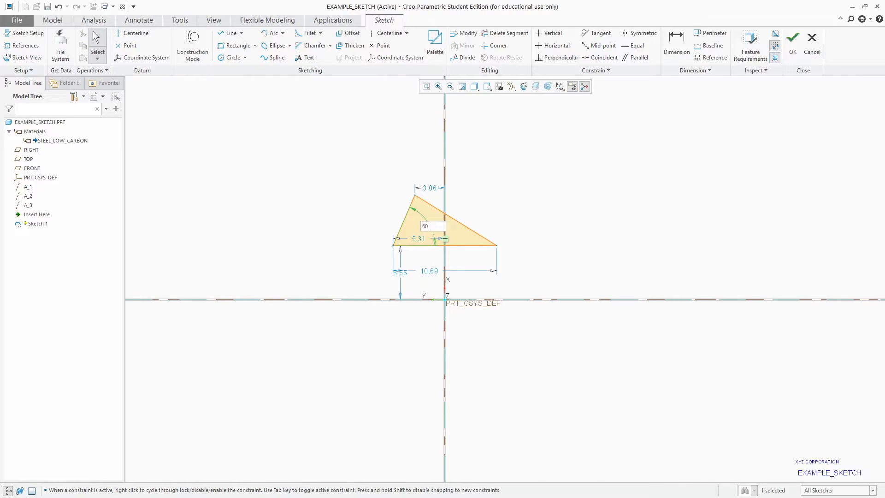
pyautogui.press('Return')
pyautogui.click(640, 164)
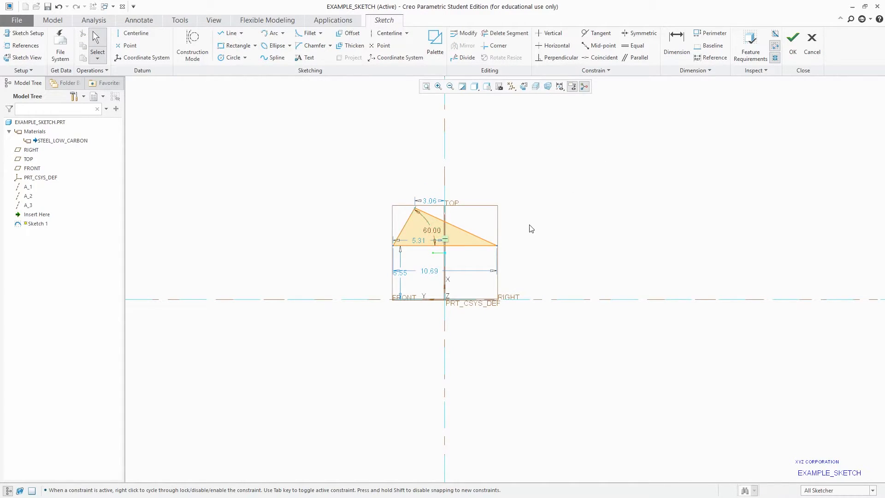
# Add an angular dimension between the triangle's long slanted side and its base, and place it close to their shared corner
pyautogui.click(466, 233)
pyautogui.keyDown('ctrl'); pyautogui.click(463, 246); pyautogui.keyUp('ctrl')
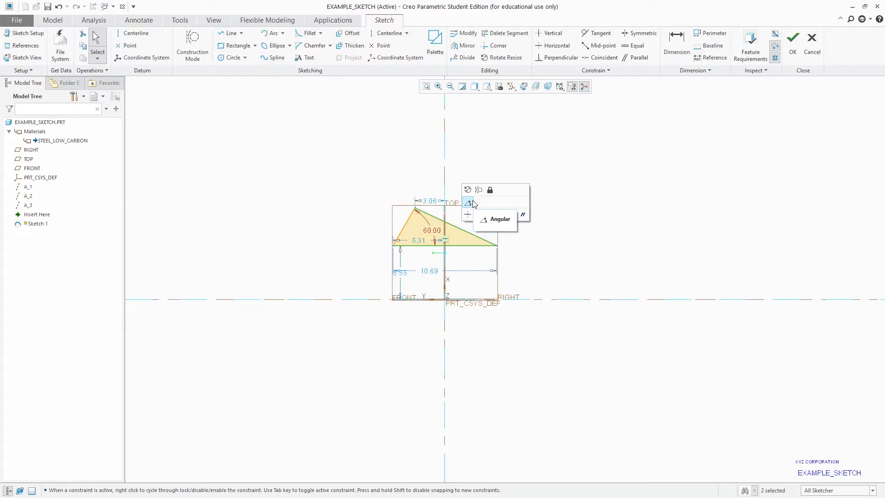
pyautogui.click(469, 203)
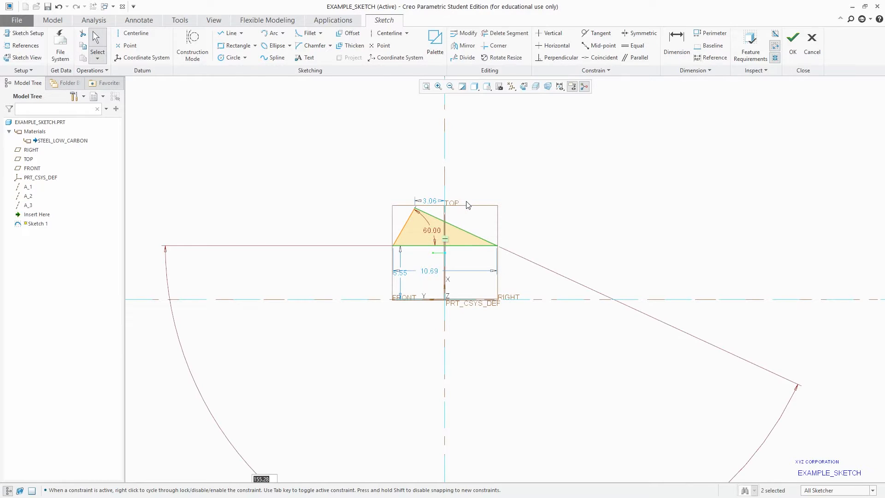
pyautogui.middleClick(533, 197)
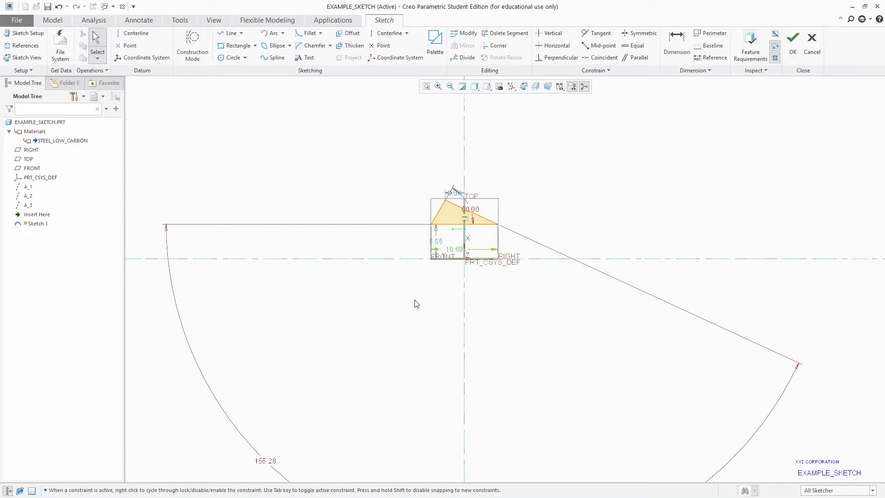
pyautogui.moveTo(268, 460)
pyautogui.mouseDown()
pyautogui.moveTo(431, 251)
pyautogui.moveTo(486, 235)
pyautogui.mouseUp()
pyautogui.scroll(-2, 520, 219)
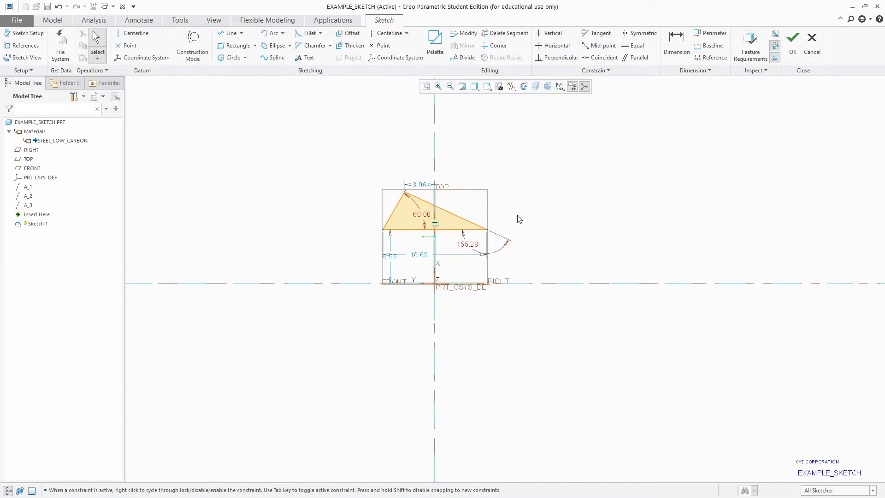
# Set the angle between the triangle's long slanted side and its base, measured outside the triangle, to 150 degrees
pyautogui.scroll(-1, 493, 217)
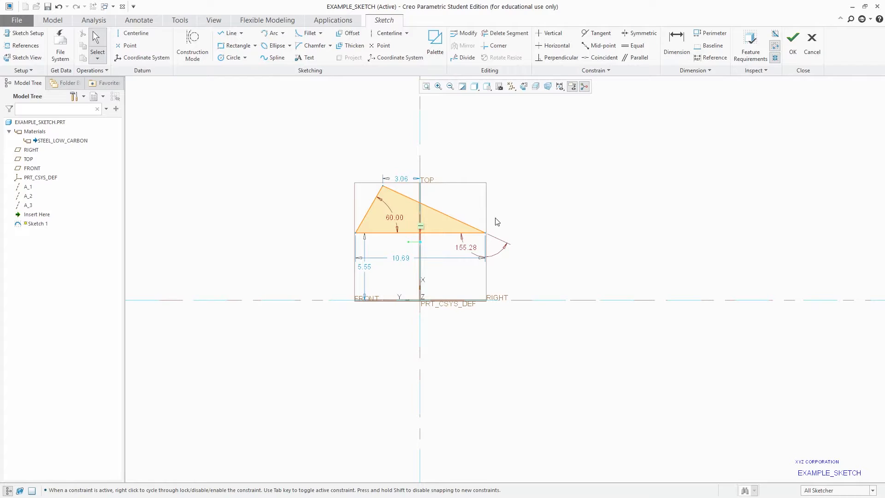
pyautogui.click(472, 250)
pyautogui.click(492, 244)
pyautogui.doubleClick(472, 250)
pyautogui.write('150')
pyautogui.press('Return')
pyautogui.click(529, 232)
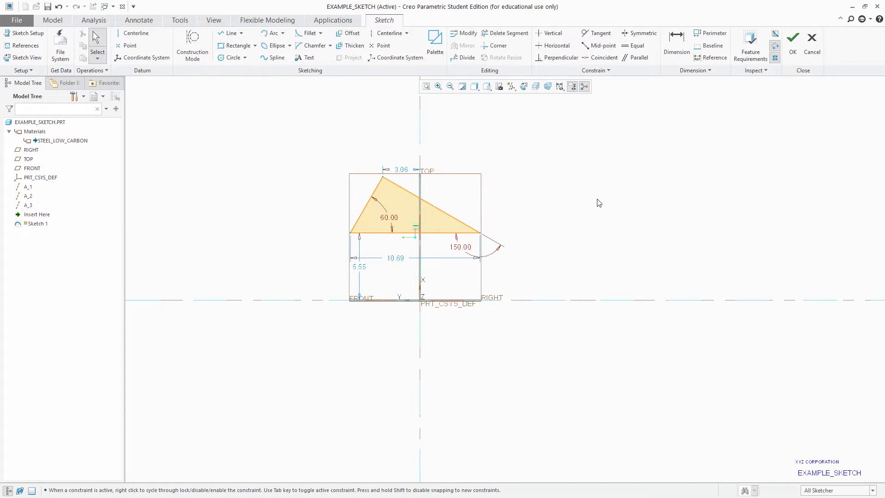
# Replace the 150-degree outside angle with a dimension of the interior angle between the long slanted side and the base
pyautogui.click(467, 250)
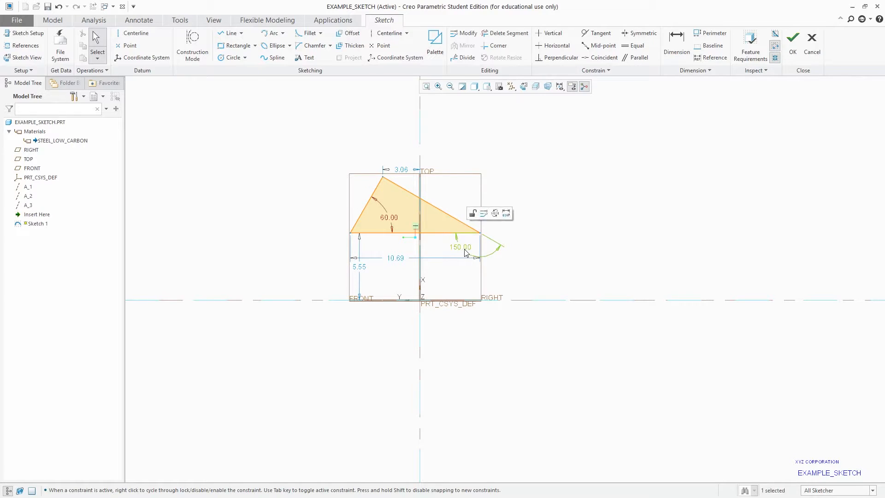
pyautogui.rightClick(466, 251)
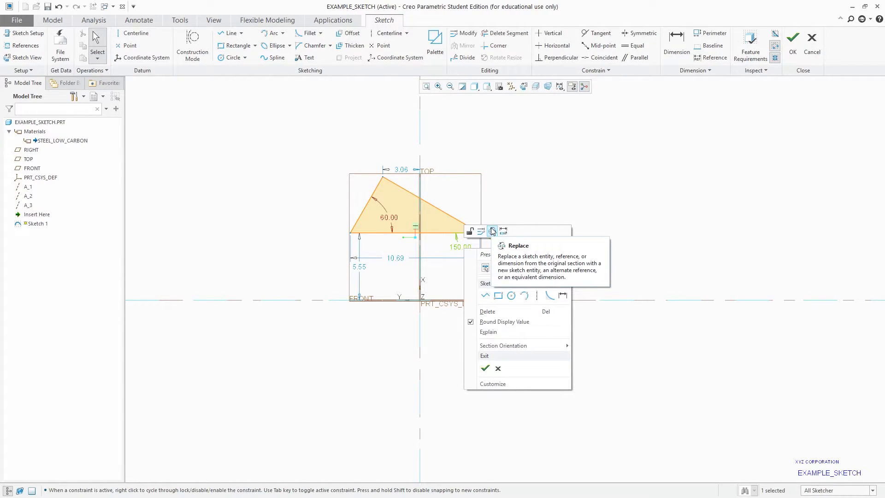
pyautogui.click(493, 232)
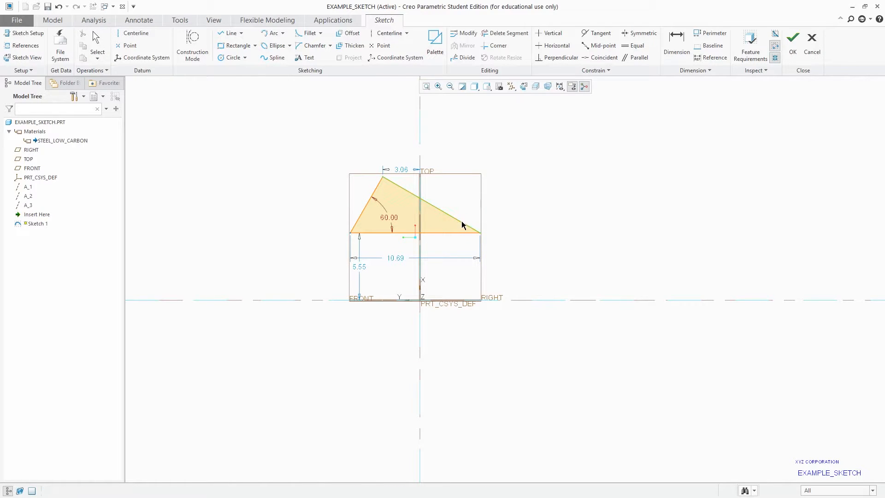
pyautogui.middleClick(437, 217)
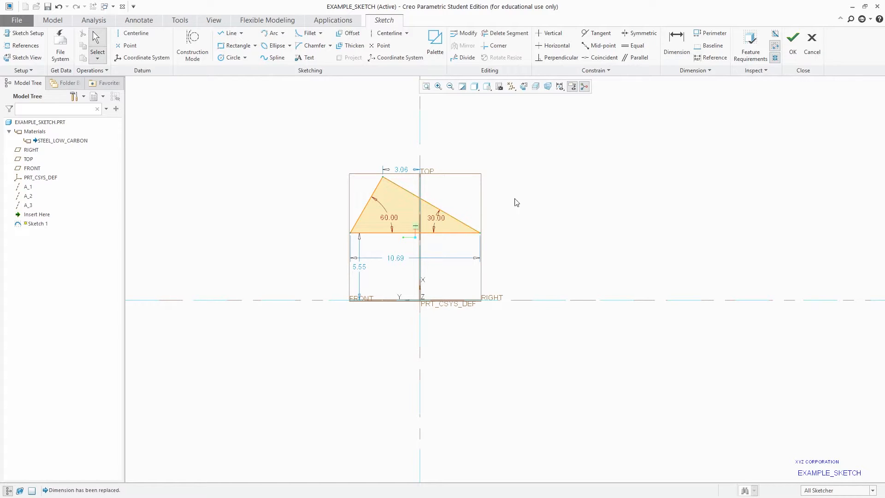
pyautogui.scroll(3, 519, 184)
pyautogui.scroll(-3, 520, 183)
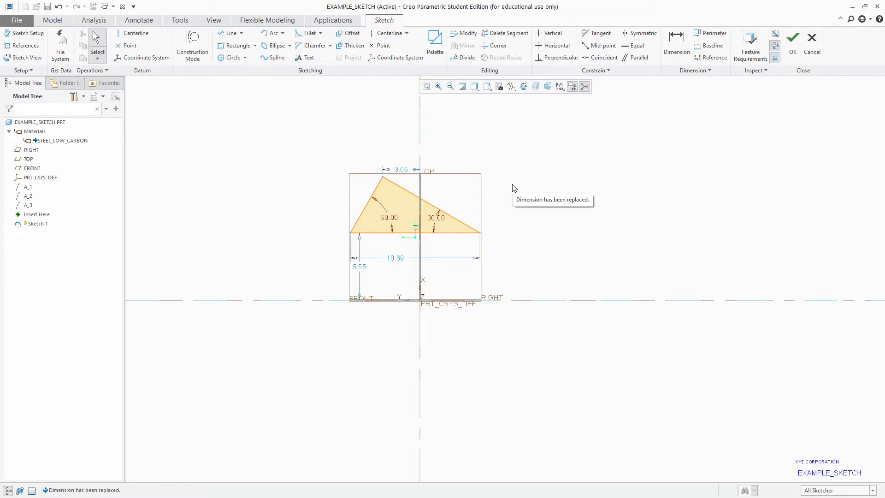
# Set the triangle's base length to 10 and move its dimension close beneath the base, clear of the vertical reference
pyautogui.doubleClick(398, 261)
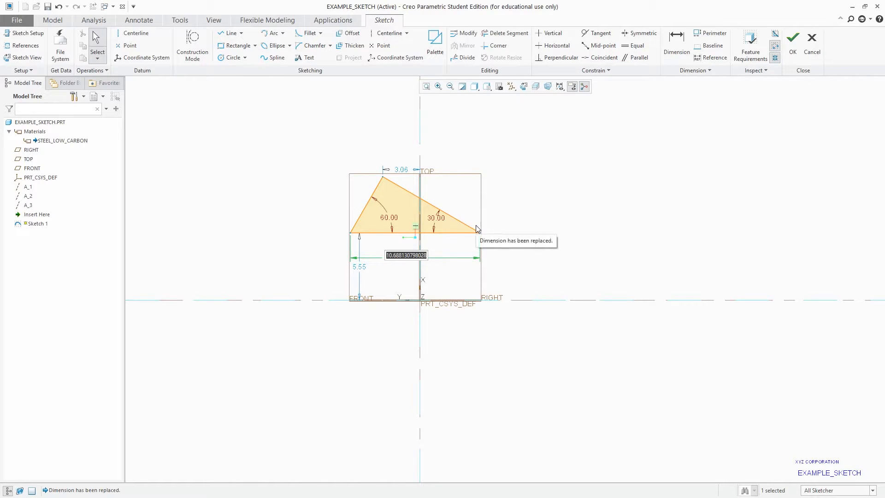
pyautogui.write('10')
pyautogui.press('Return')
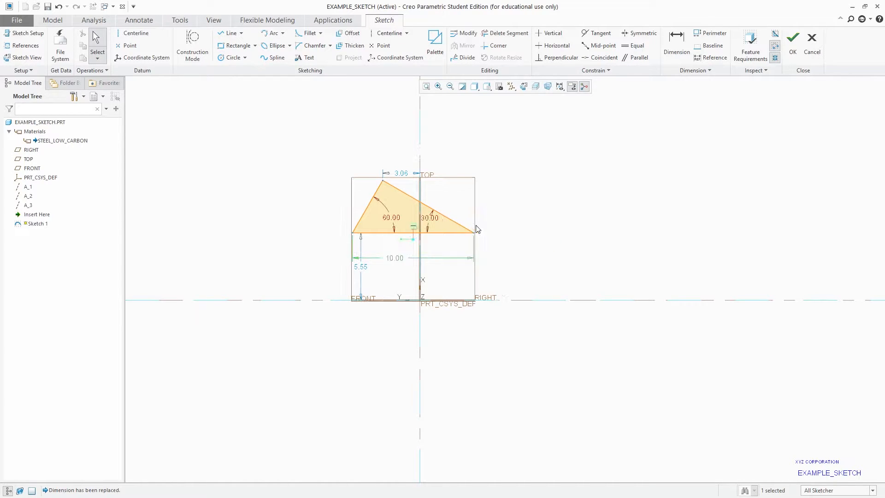
pyautogui.click(492, 181)
pyautogui.moveTo(394, 259); pyautogui.dragTo(427, 247)
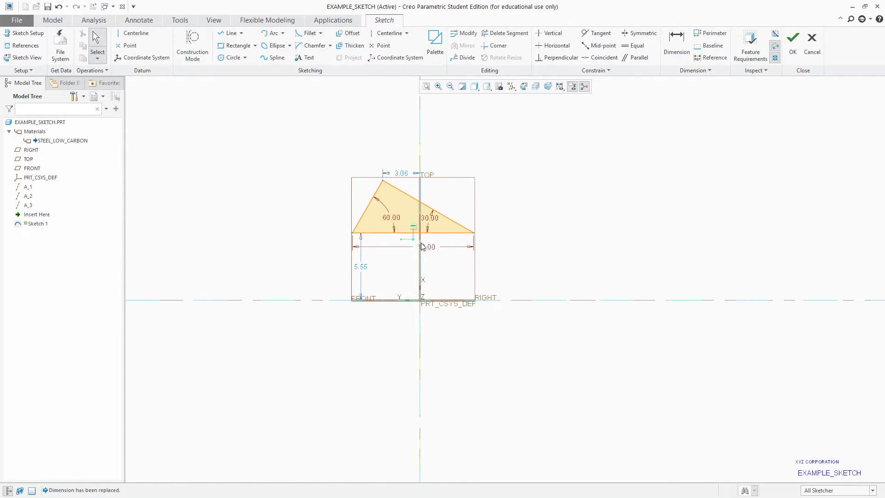
pyautogui.moveTo(428, 249); pyautogui.dragTo(406, 248)
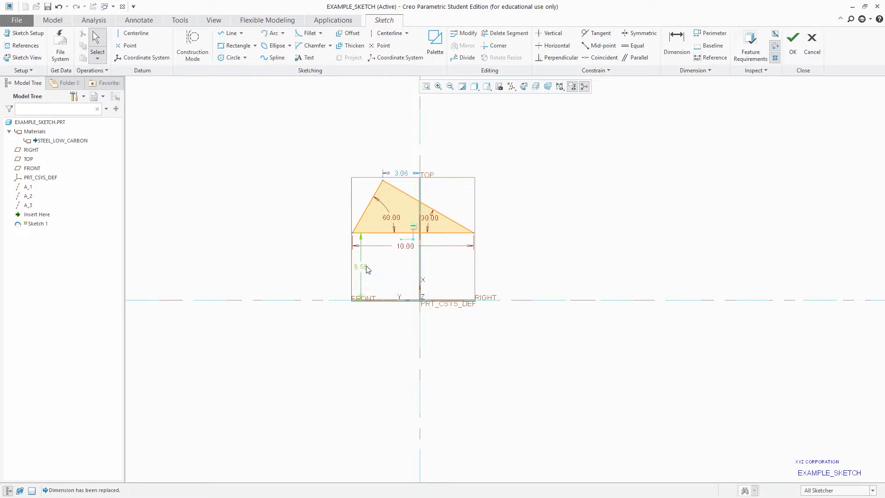
# Set the height of the triangle's base above the horizontal reference to 2.5
pyautogui.doubleClick(365, 271)
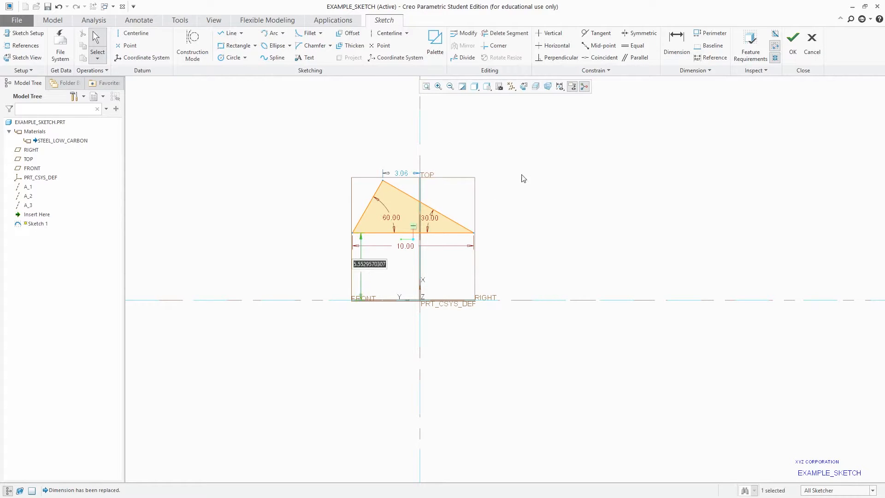
pyautogui.write('2.5')
pyautogui.press('Return')
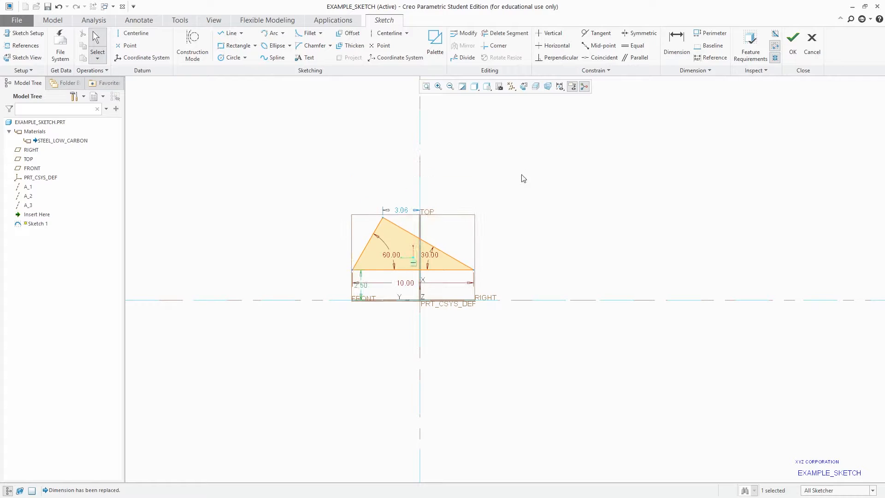
# Flip the triangle's base to below the horizontal reference by making its vertical offset -2.50
pyautogui.scroll(-3, 410, 313)
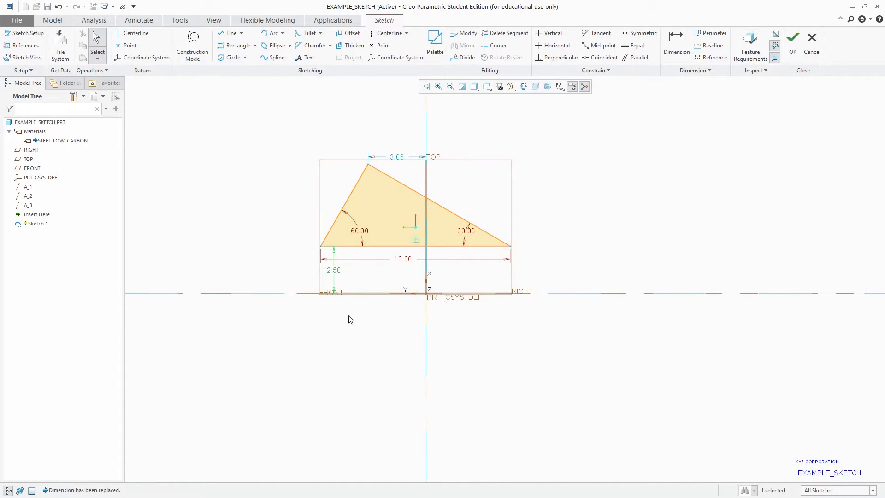
pyautogui.doubleClick(334, 270)
pyautogui.click(328, 270)
pyautogui.write('-')
pyautogui.press('Return')
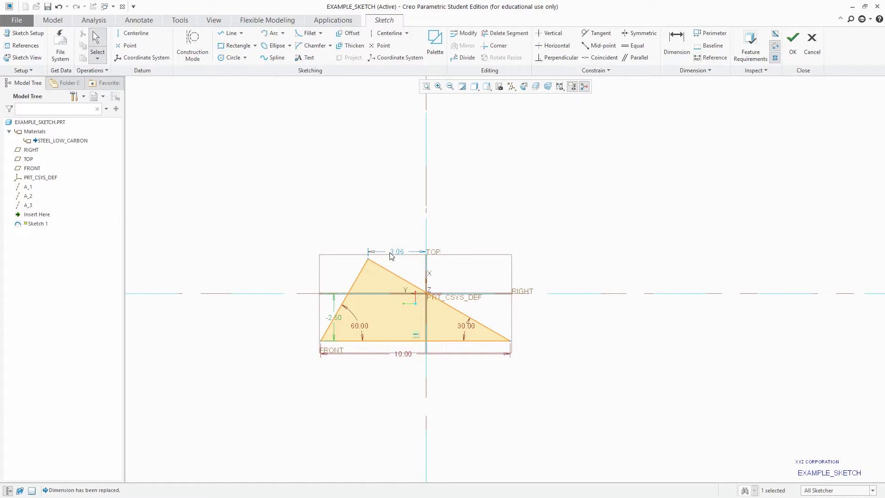
# Set the horizontal distance between the triangle's apex and the vertical reference to 0
pyautogui.doubleClick(402, 252)
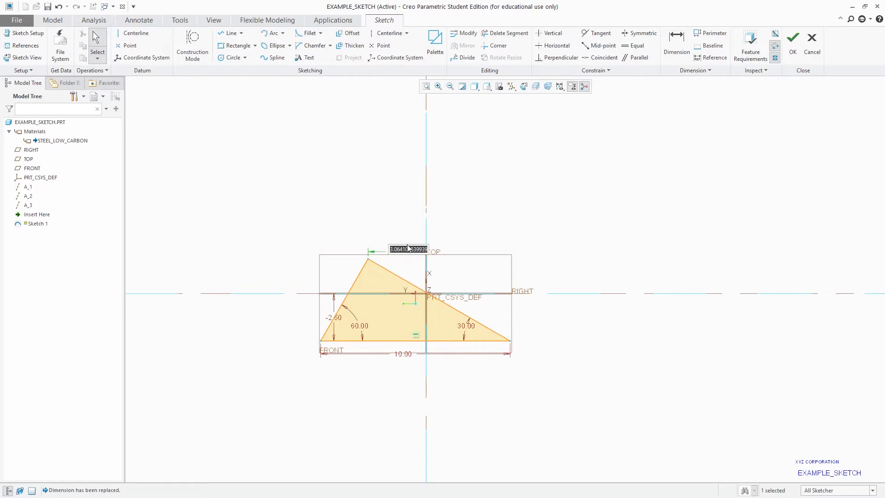
pyautogui.write('0')
pyautogui.press('Return')
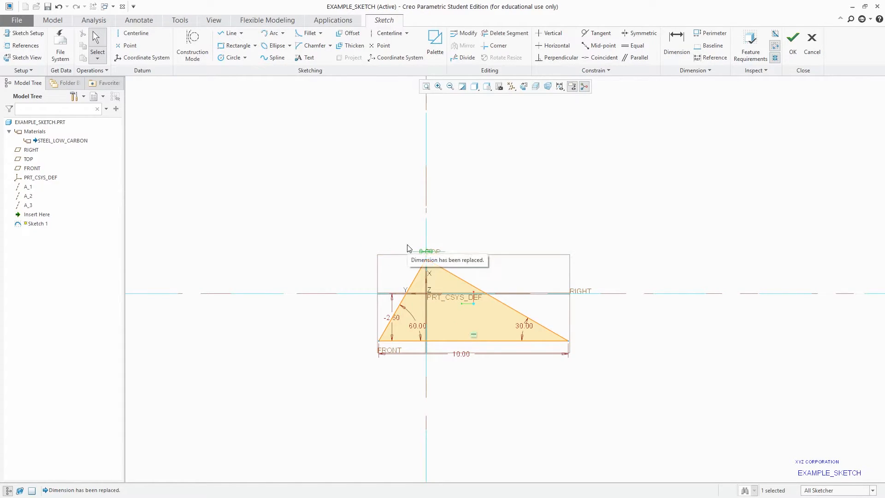
# Spread the triangle's vertical offset, apex offset and both angle dimensions outside the triangle so that they no longer overlap it
pyautogui.scroll(2, 407, 245)
pyautogui.scroll(-3, 413, 283)
pyautogui.moveTo(378, 298); pyautogui.dragTo(303, 302)
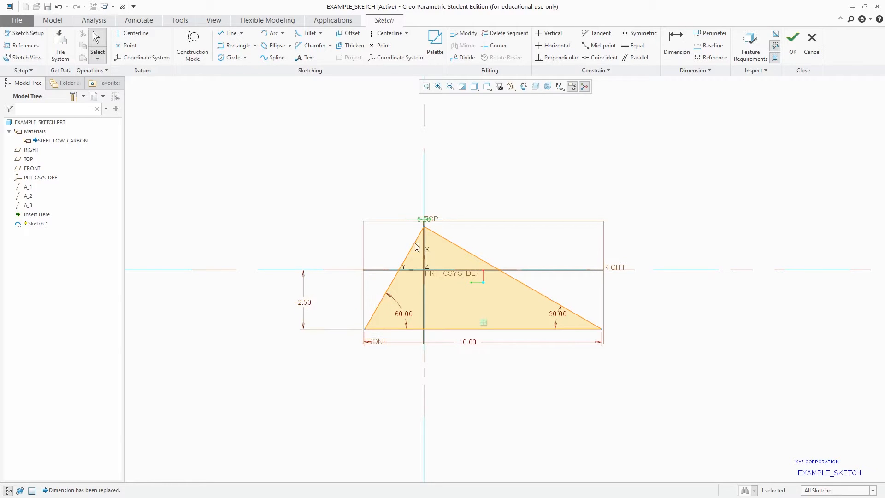
pyautogui.moveTo(429, 223); pyautogui.dragTo(455, 193)
pyautogui.moveTo(558, 317); pyautogui.dragTo(578, 288)
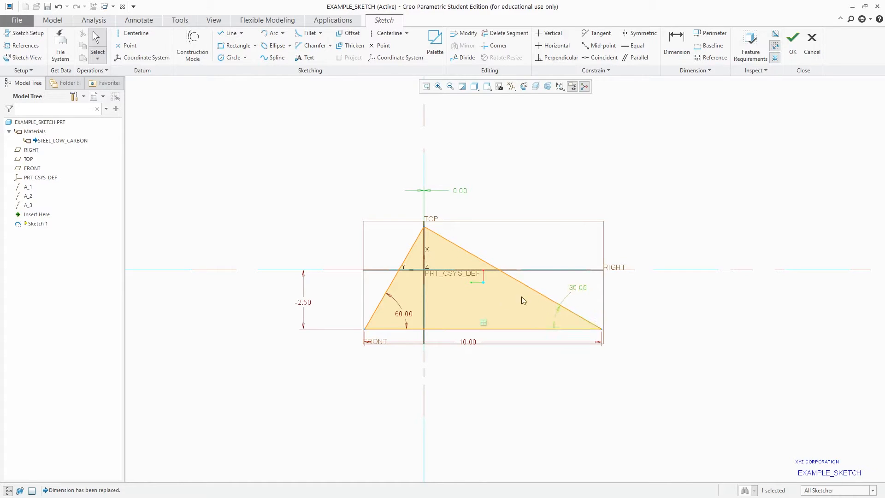
pyautogui.moveTo(401, 316)
pyautogui.mouseDown()
pyautogui.moveTo(409, 361)
pyautogui.moveTo(390, 359)
pyautogui.mouseUp()
pyautogui.click(397, 369)
pyautogui.scroll(-4, 374, 213)
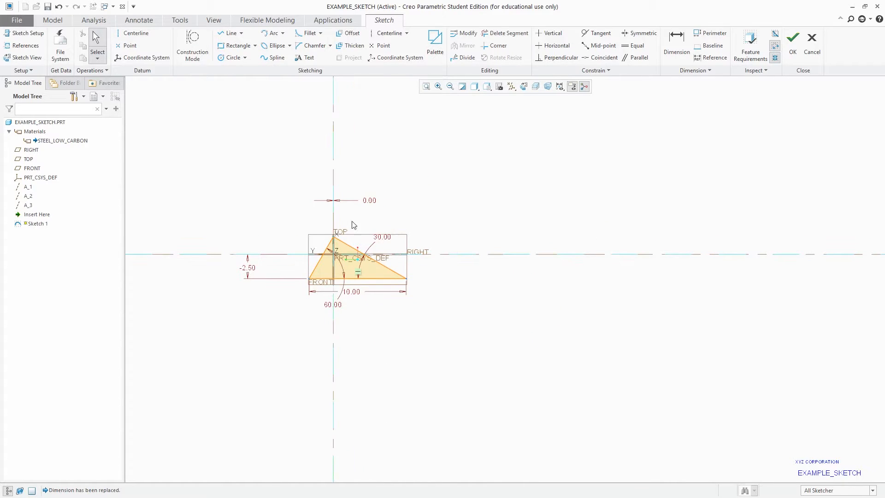
pyautogui.scroll(-1, 325, 332)
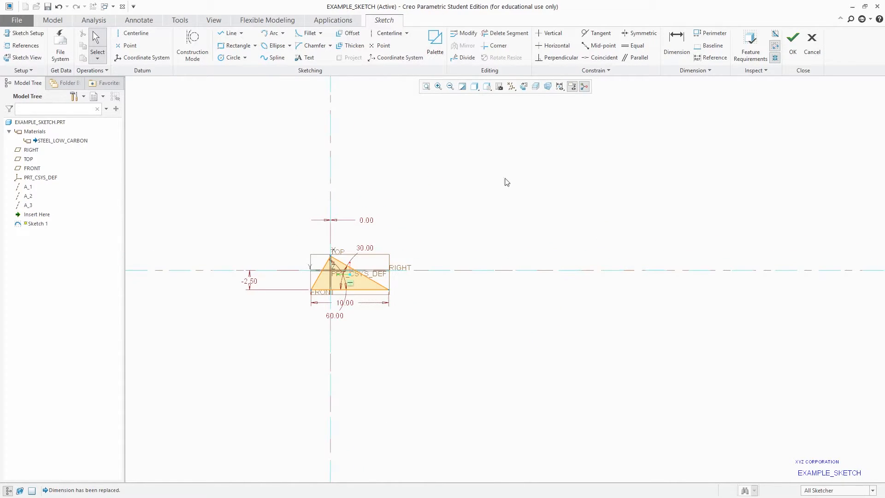
pyautogui.click(242, 34)
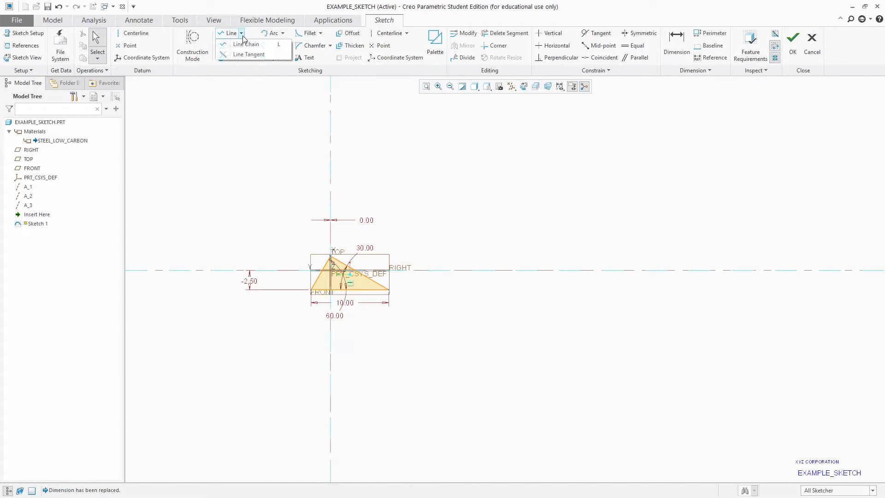
pyautogui.click(258, 118)
pyautogui.click(242, 34)
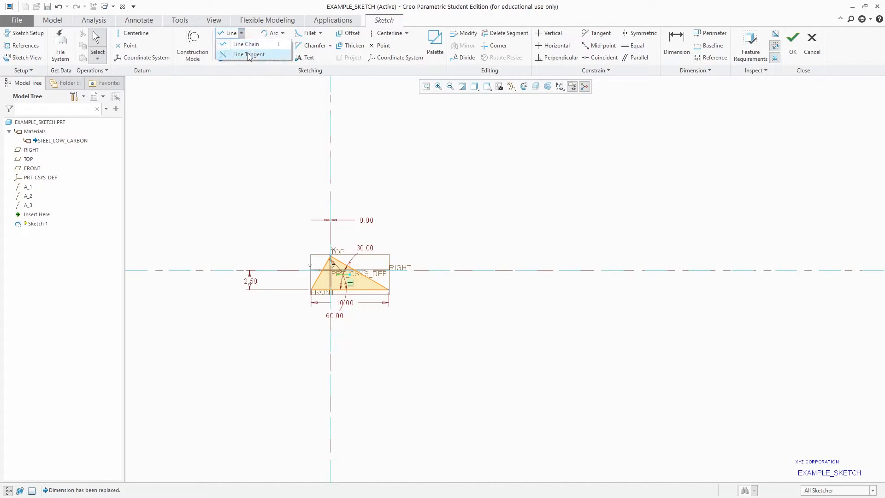
pyautogui.click(259, 106)
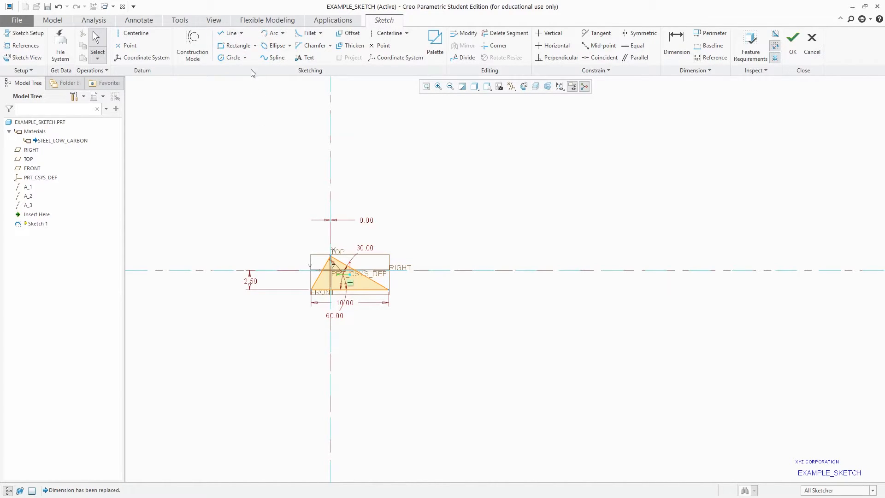
pyautogui.click(242, 37)
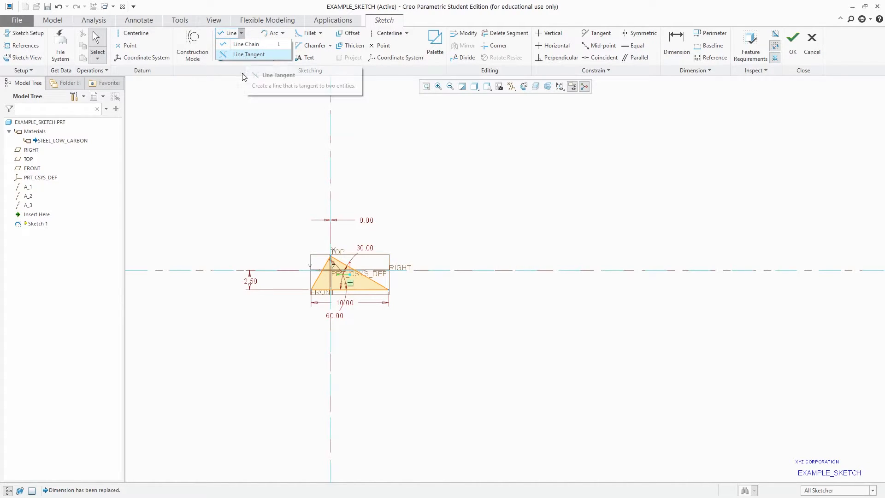
pyautogui.click(273, 99)
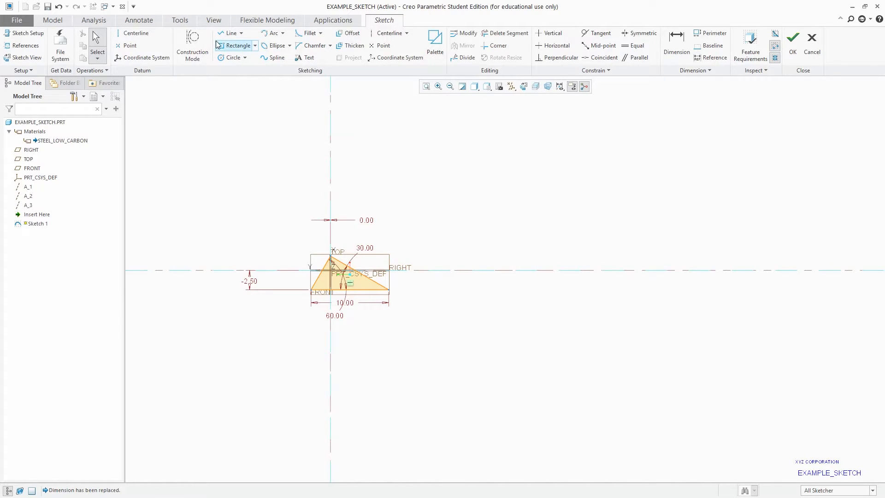
# Sketch a corner rectangle about 5.2 high, about 14.2 right of the vertical reference and 7.1 above the horizontal one, as wide as the triangle's base
pyautogui.click(254, 46)
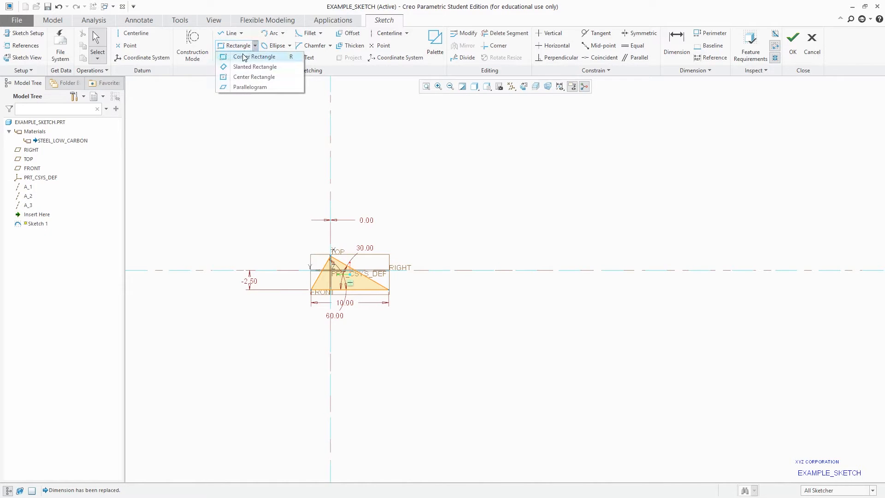
pyautogui.click(244, 57)
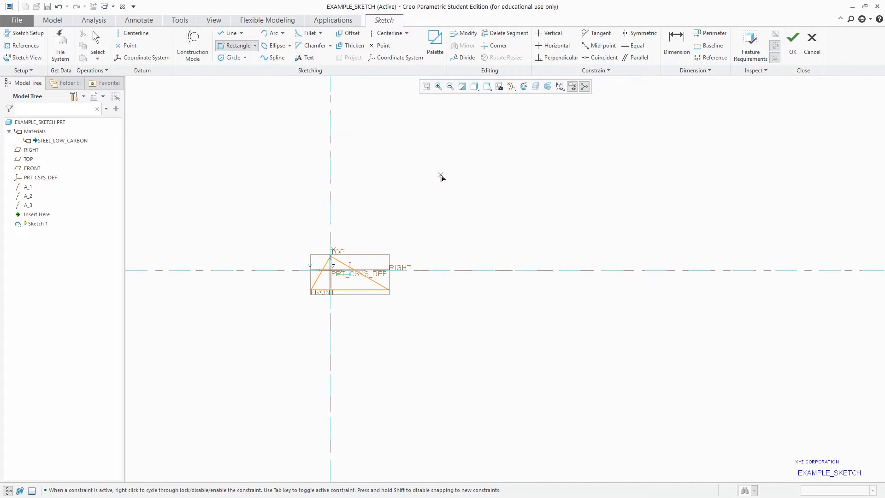
pyautogui.click(441, 175)
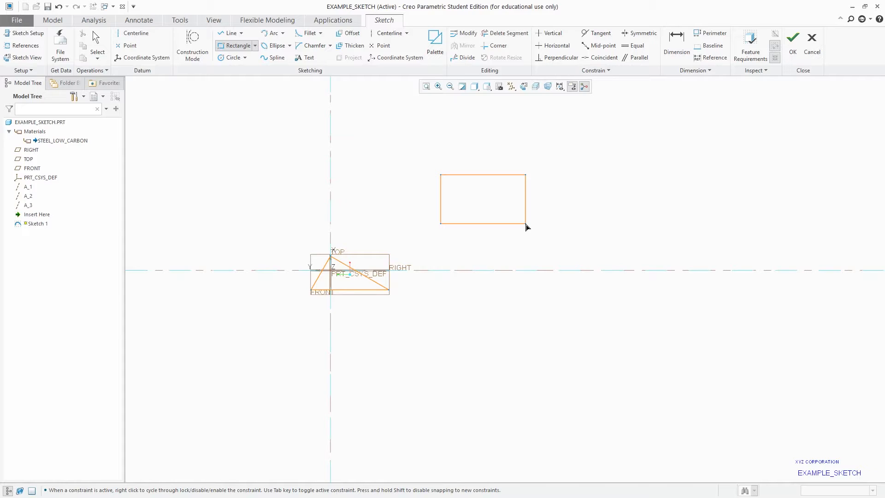
pyautogui.click(518, 215)
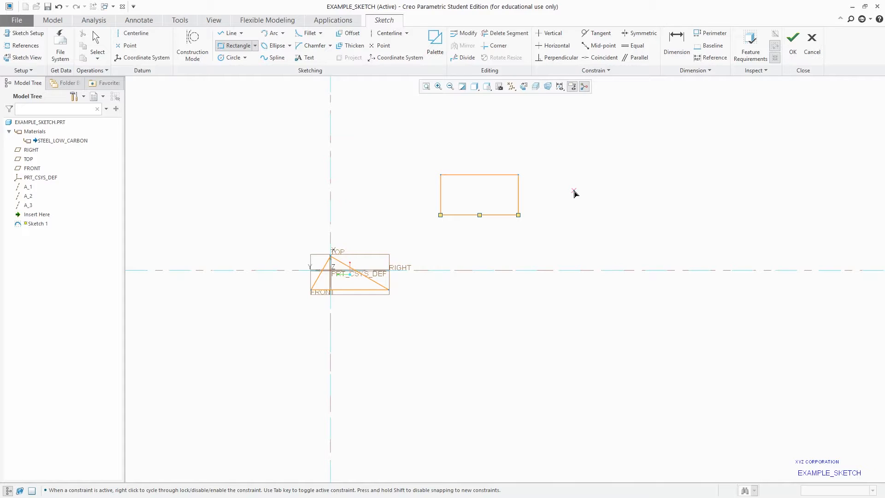
pyautogui.middleClick(574, 191)
pyautogui.keyDown('shift'); pyautogui.moveTo(591, 313); pyautogui.dragTo(627, 370, button='middle'); pyautogui.keyUp('shift')
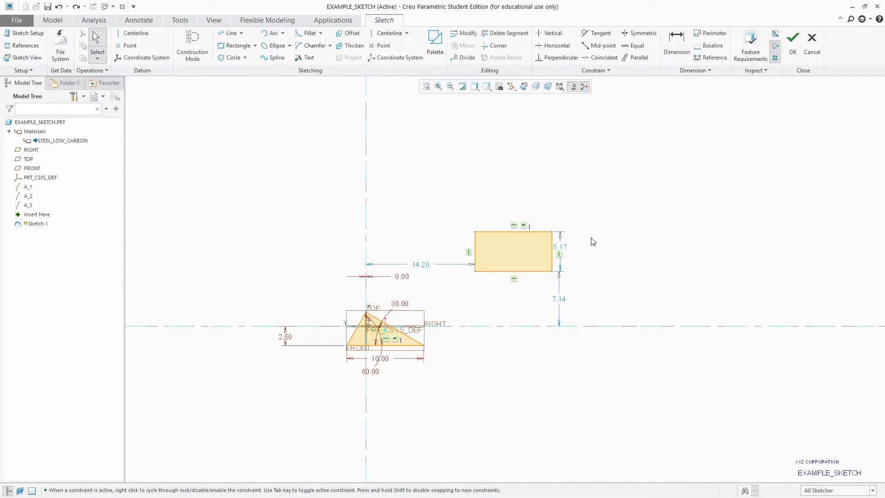
# Set the rectangle's height to 6
pyautogui.click(567, 251)
pyautogui.doubleClick(566, 251)
pyautogui.write('6')
pyautogui.press('Return')
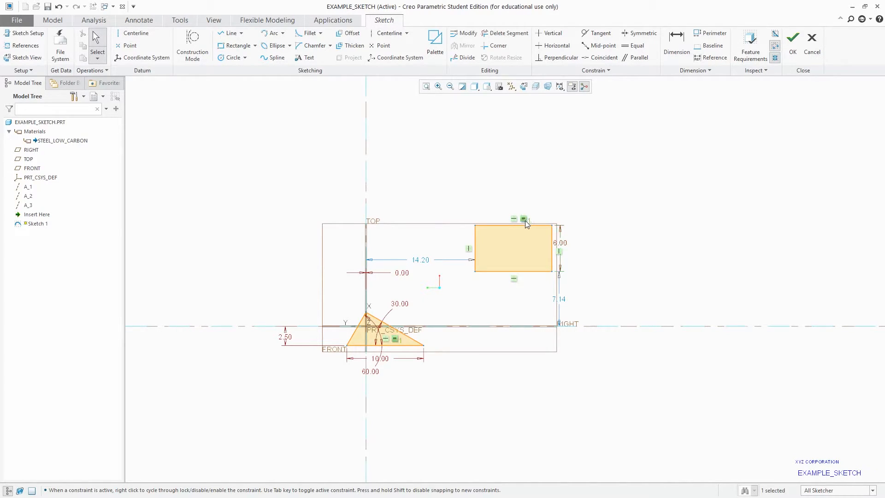
# Delete the equal-length constraint between the rectangle's top edge and the triangle's base, and set the rectangle's width to 12
pyautogui.press('Delete')
pyautogui.doubleClick(507, 218)
pyautogui.write('12')
pyautogui.press('Return')
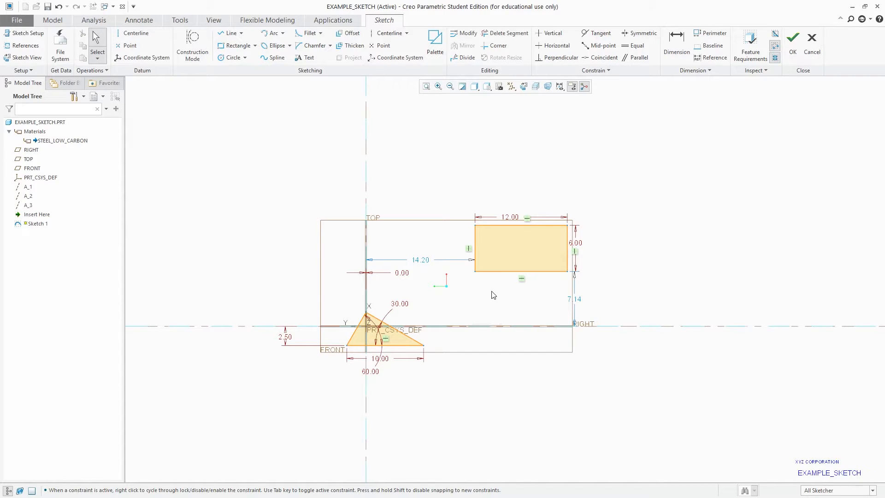
# Position the rectangle with its left edge 0 from the vertical reference and its bottom edge 5 above the horizontal reference
pyautogui.doubleClick(423, 260)
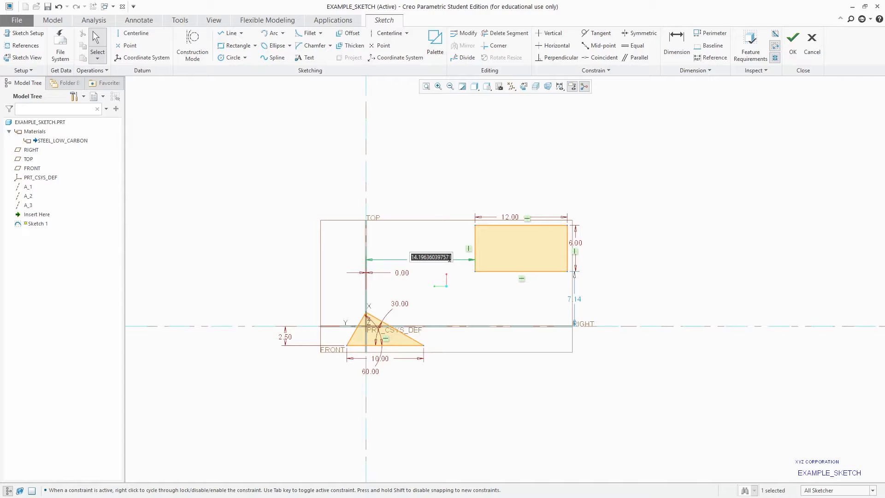
pyautogui.write('0')
pyautogui.press('Return')
pyautogui.doubleClick(465, 299)
pyautogui.write('500789')
pyautogui.press('Return')
pyautogui.click(530, 288)
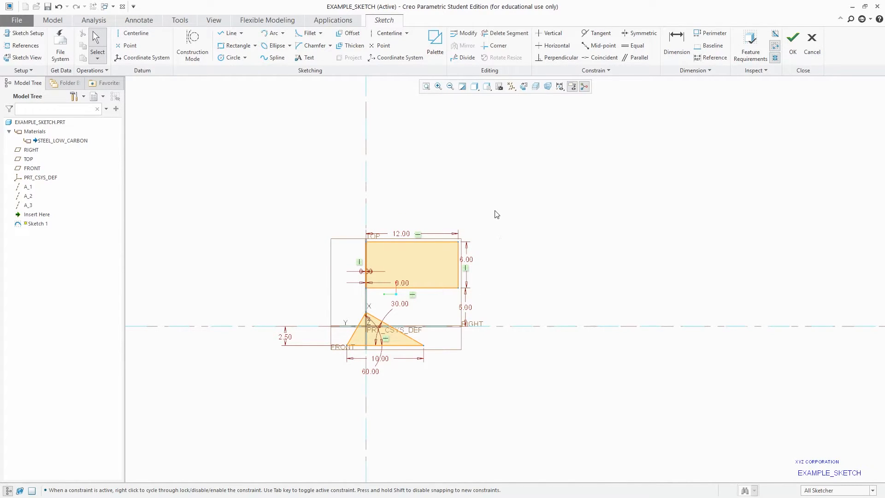
# Try a crossing-window selection around the whole sketch, and clear the selection
pyautogui.moveTo(497, 212)
pyautogui.mouseDown()
pyautogui.moveTo(447, 272)
pyautogui.moveTo(314, 382)
pyautogui.mouseUp()
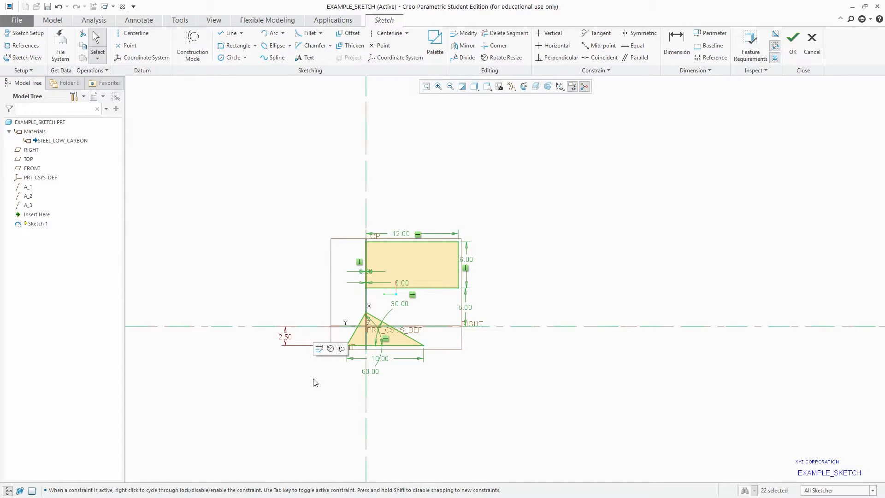
pyautogui.click(540, 267)
pyautogui.moveTo(510, 241)
pyautogui.mouseDown()
pyautogui.moveTo(338, 371)
pyautogui.moveTo(288, 381)
pyautogui.moveTo(482, 277)
pyautogui.moveTo(515, 219)
pyautogui.moveTo(477, 260)
pyautogui.moveTo(292, 369)
pyautogui.mouseUp()
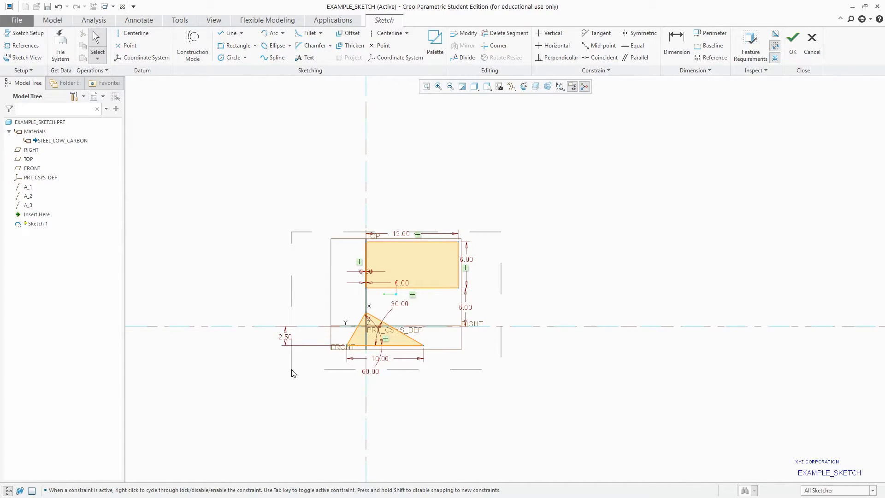
pyautogui.moveTo(292, 373); pyautogui.dragTo(292, 372)
pyautogui.click(262, 202)
pyautogui.moveTo(259, 196); pyautogui.dragTo(271, 205)
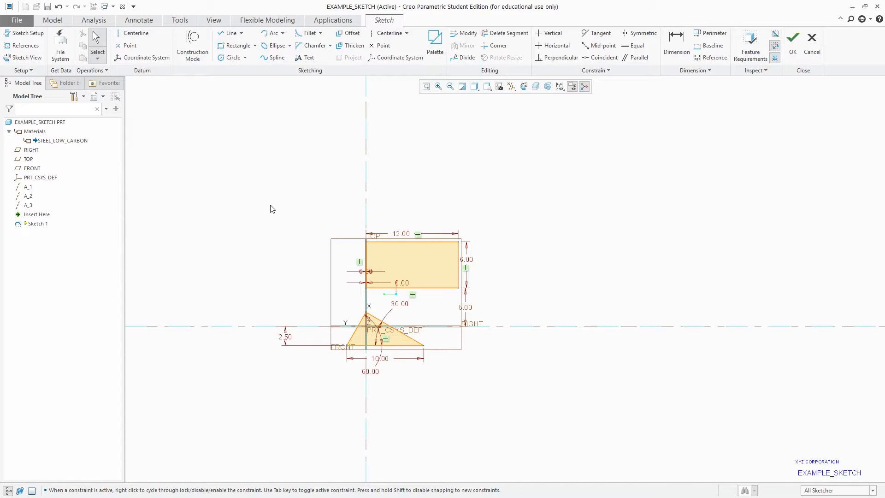
# Try enclosing-window selections around parts of the sketch, including the rectangle's upper-left corner, leaving nothing selected
pyautogui.moveTo(512, 202); pyautogui.dragTo(480, 231)
pyautogui.moveTo(395, 315); pyautogui.dragTo(482, 198)
pyautogui.scroll(1, 323, 319)
pyautogui.scroll(1, 309, 325)
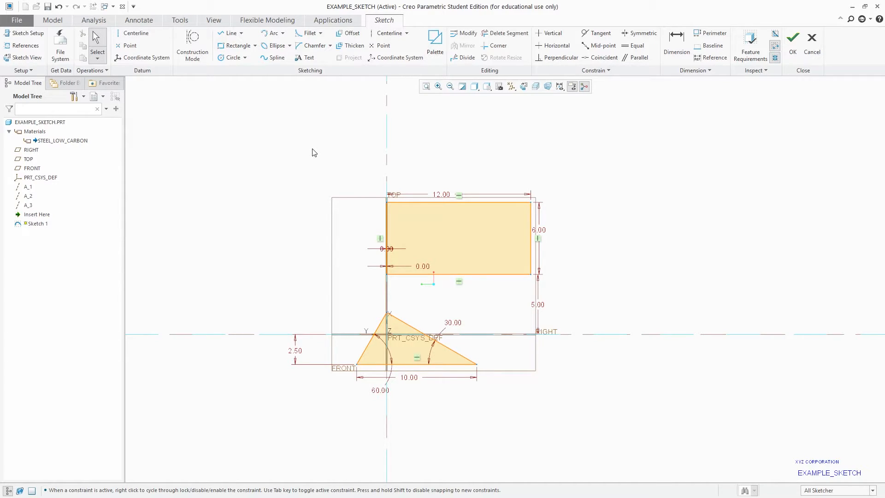
pyautogui.moveTo(314, 154); pyautogui.dragTo(369, 209)
pyautogui.moveTo(305, 164); pyautogui.dragTo(419, 289)
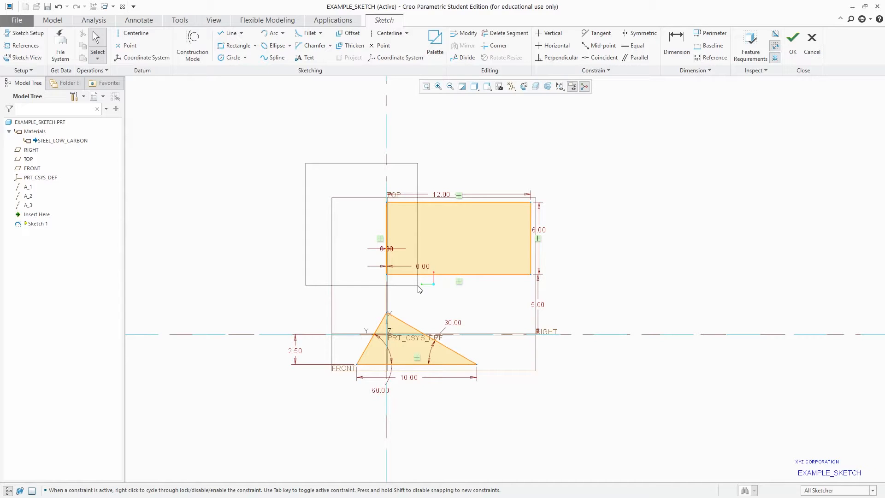
pyautogui.moveTo(418, 285); pyautogui.dragTo(419, 287)
pyautogui.moveTo(419, 286); pyautogui.dragTo(419, 286)
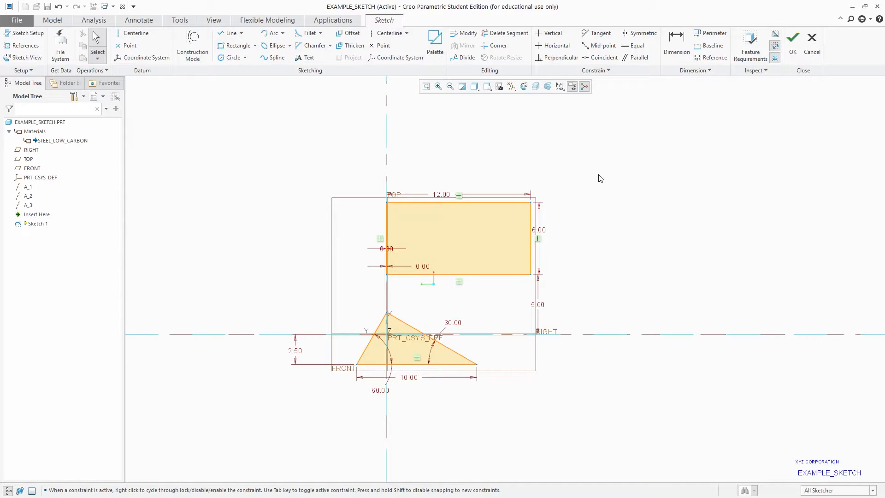
# Try both crossing and enclosing window selections on the rectangle's right side, clearing each selection
pyautogui.moveTo(598, 174); pyautogui.dragTo(461, 295)
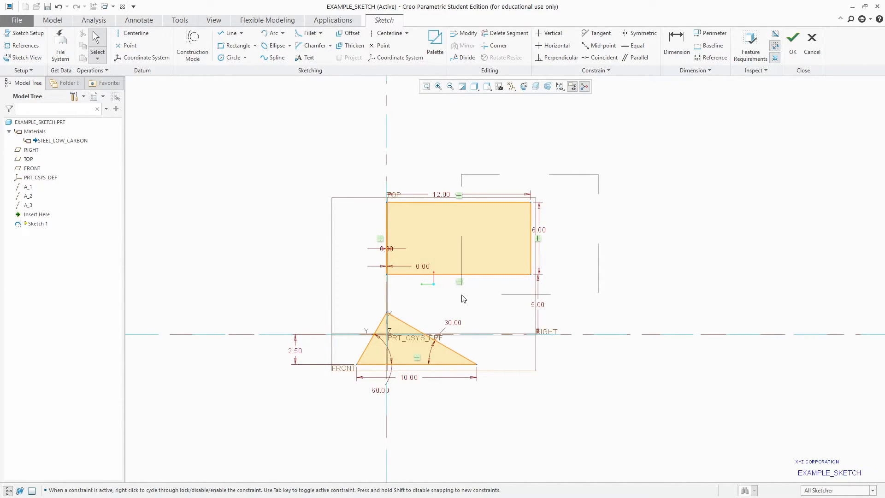
pyautogui.moveTo(579, 170); pyautogui.dragTo(487, 298)
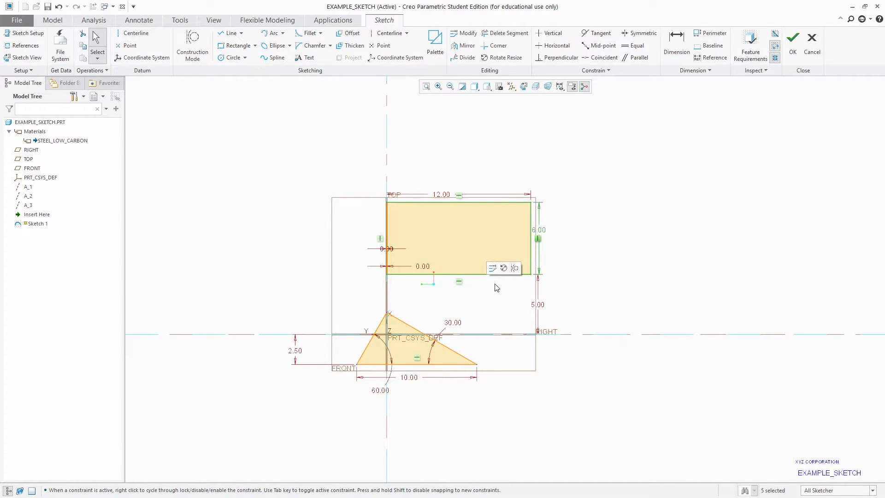
pyautogui.click(476, 176)
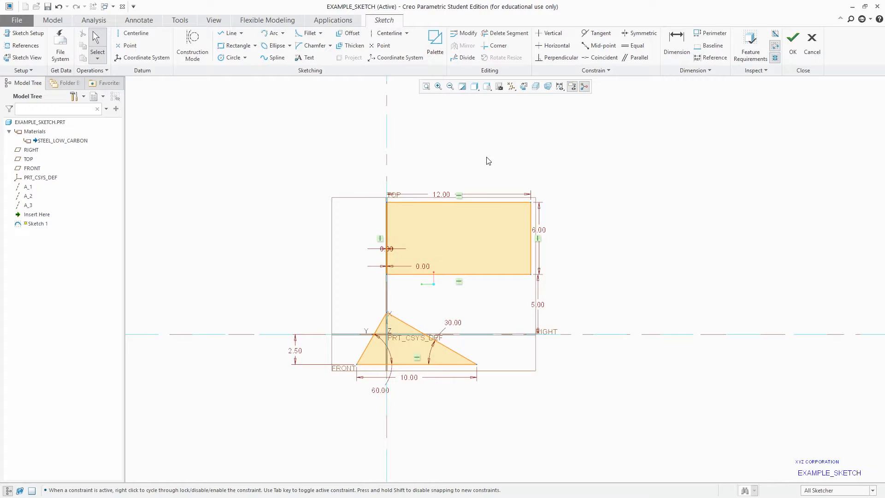
pyautogui.moveTo(473, 162); pyautogui.dragTo(591, 287)
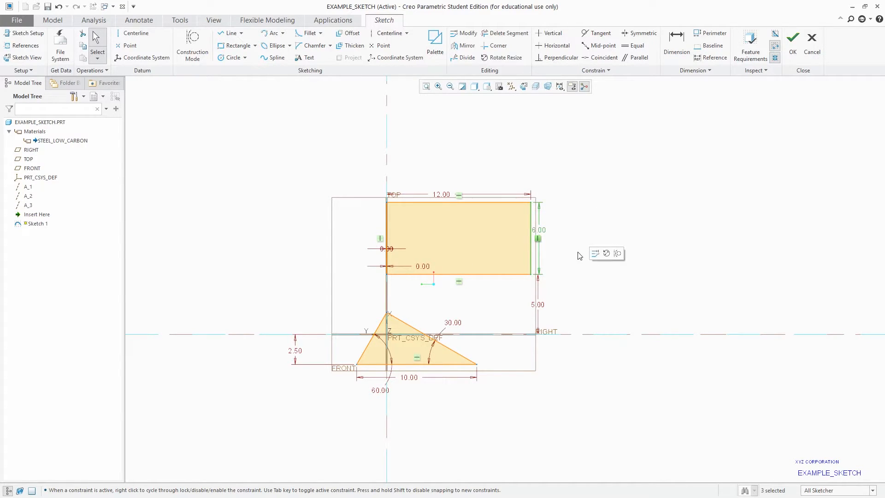
pyautogui.click(585, 187)
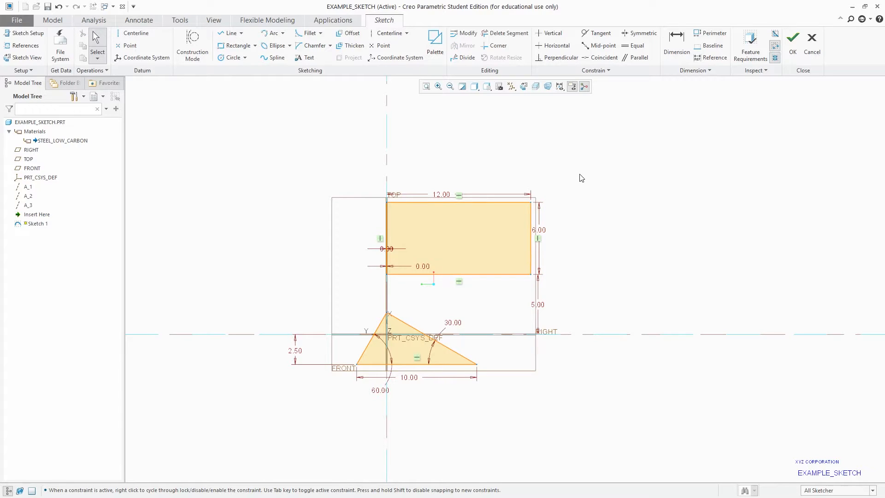
pyautogui.moveTo(483, 175); pyautogui.dragTo(596, 298)
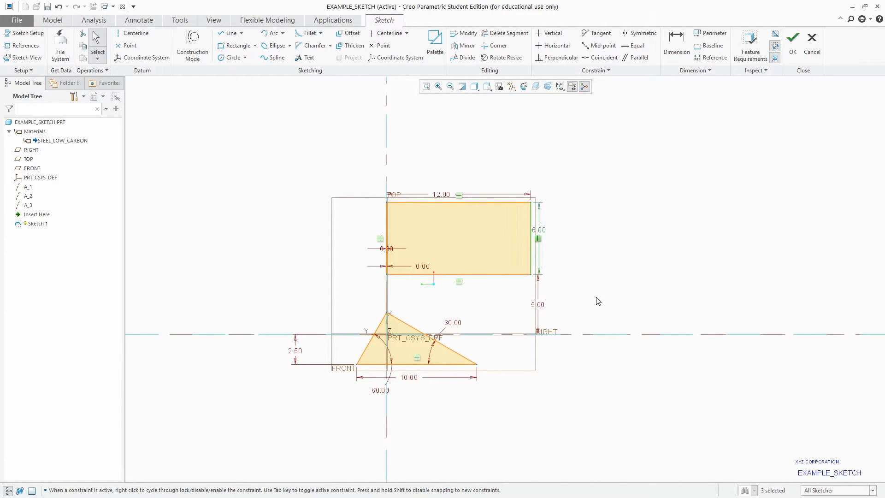
pyautogui.click(578, 227)
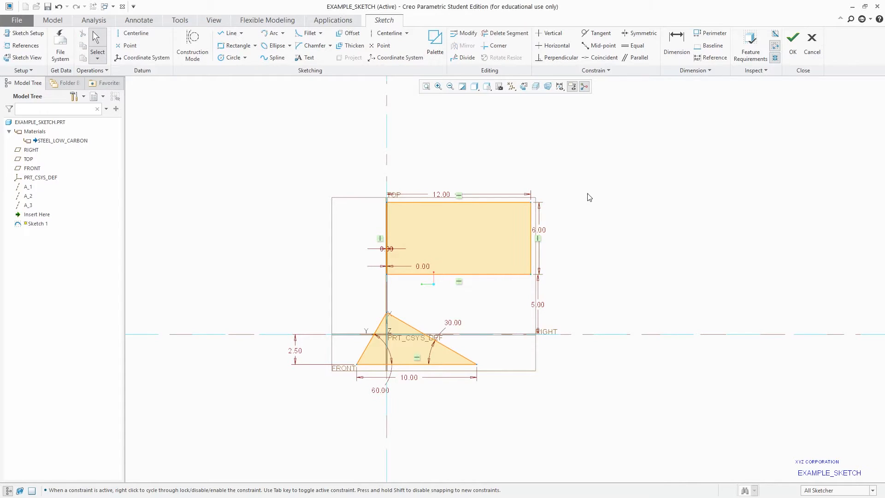
# Delete all lines of the rectangle and the triangle from the sketch
pyautogui.moveTo(589, 187); pyautogui.dragTo(475, 289)
pyautogui.moveTo(591, 171); pyautogui.dragTo(485, 290)
pyautogui.press('Delete')
pyautogui.click(387, 216)
pyautogui.press('Delete')
pyautogui.moveTo(473, 297); pyautogui.dragTo(372, 319)
pyautogui.press('Delete')
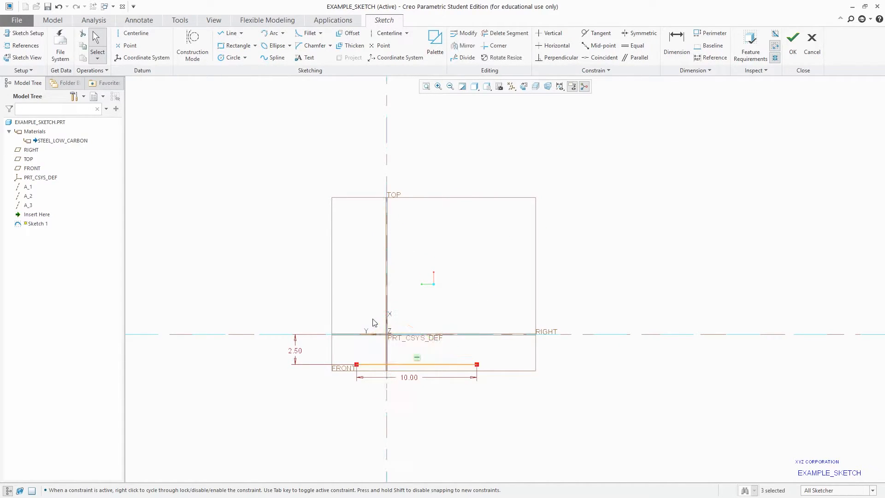
pyautogui.click(417, 364)
pyautogui.press('Delete')
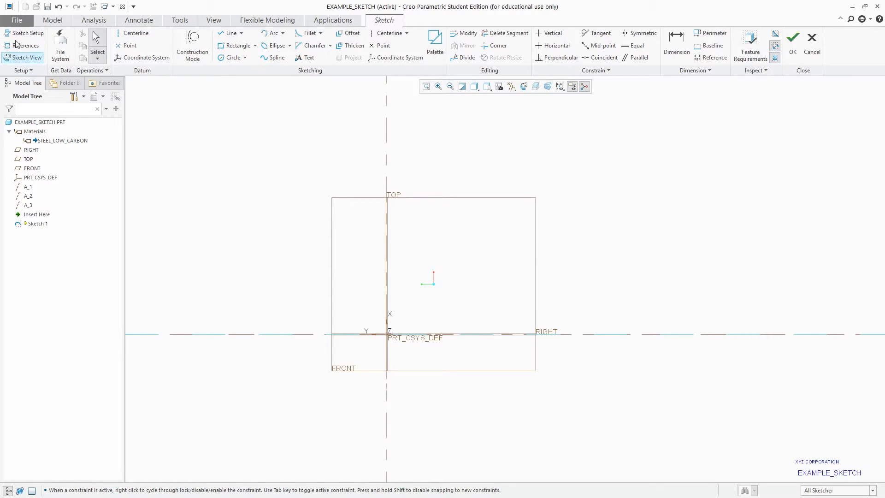
# Add the TOP datum plane as a sketch reference alongside RIGHT, removing the mistakenly picked A_3 axis
pyautogui.click(16, 46)
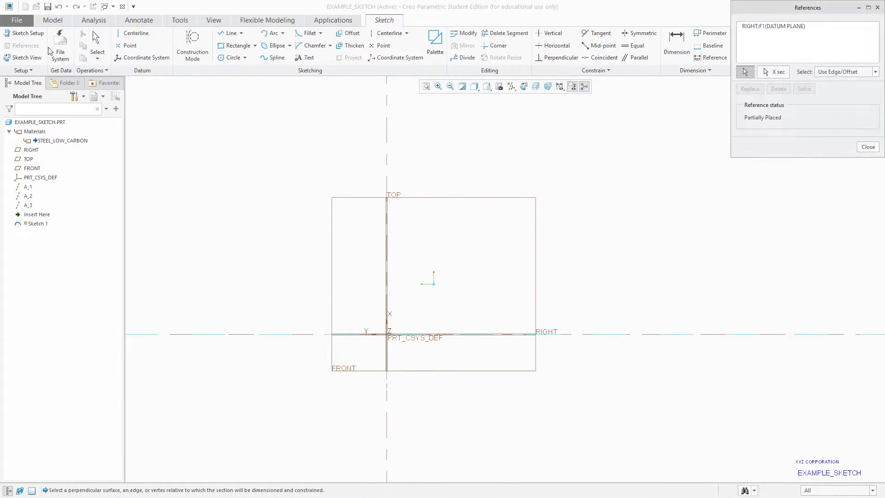
pyautogui.click(388, 130)
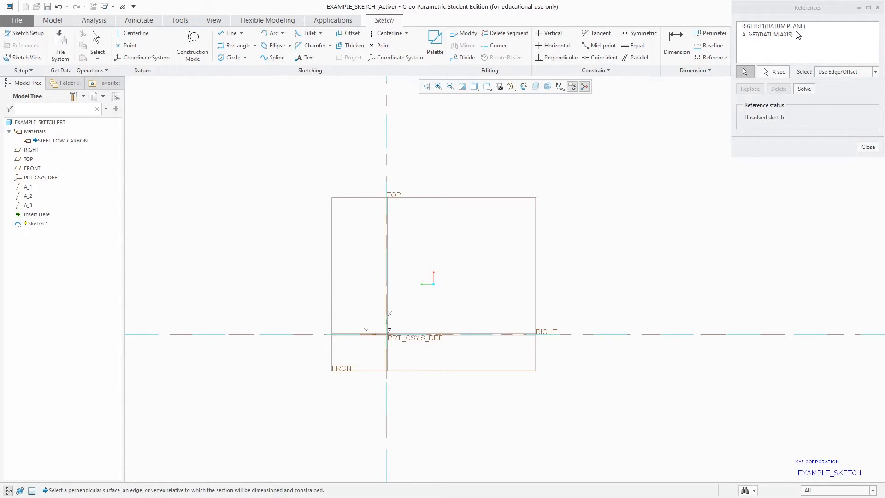
pyautogui.click(773, 36)
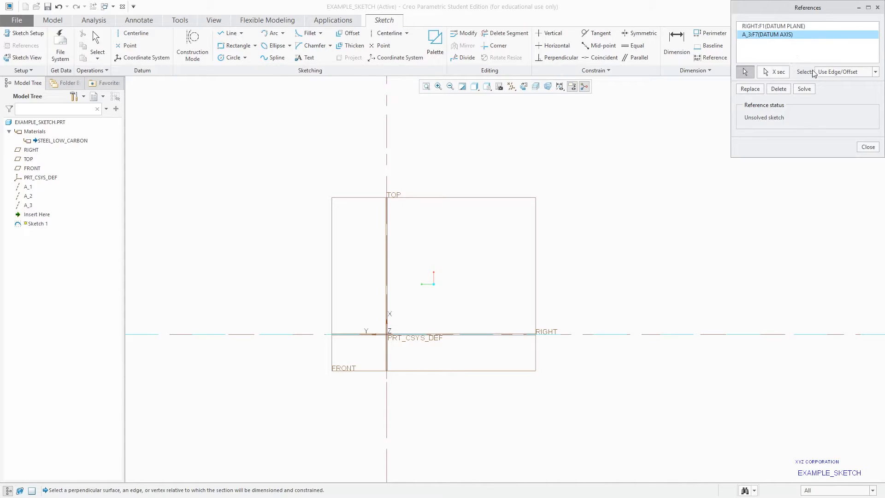
pyautogui.click(780, 90)
pyautogui.moveTo(586, 148); pyautogui.dragTo(544, 156, button='middle')
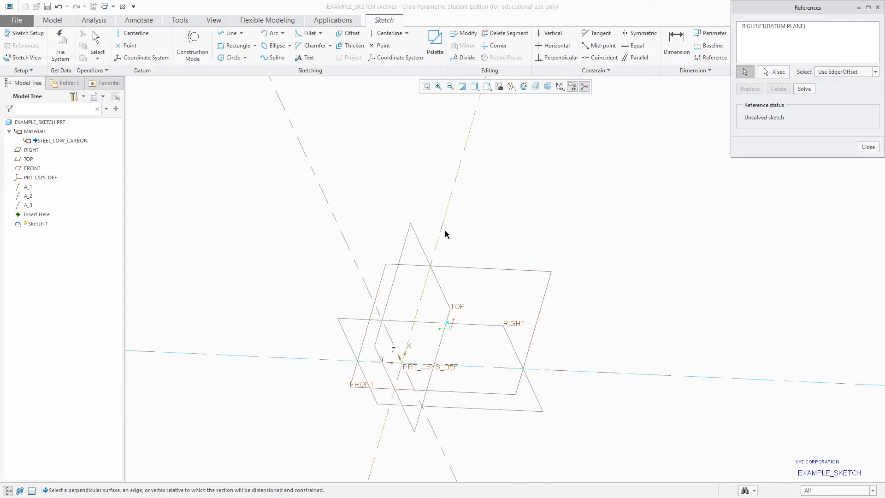
pyautogui.click(413, 228)
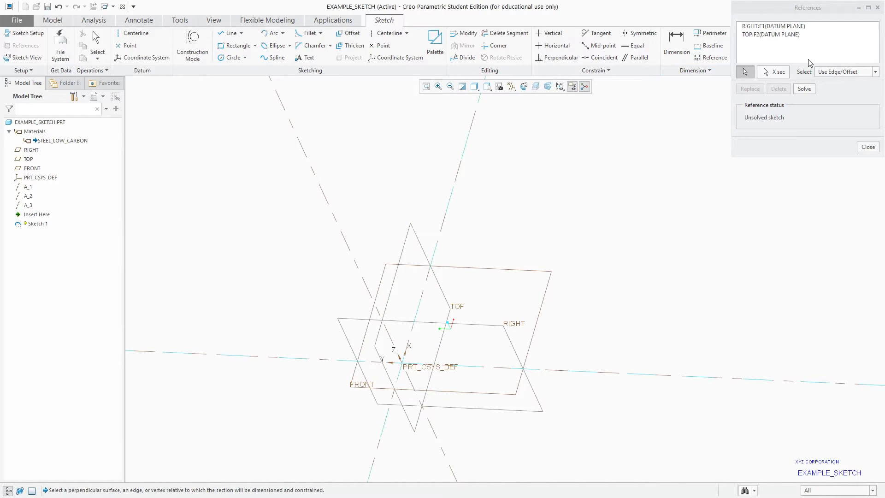
pyautogui.click(870, 147)
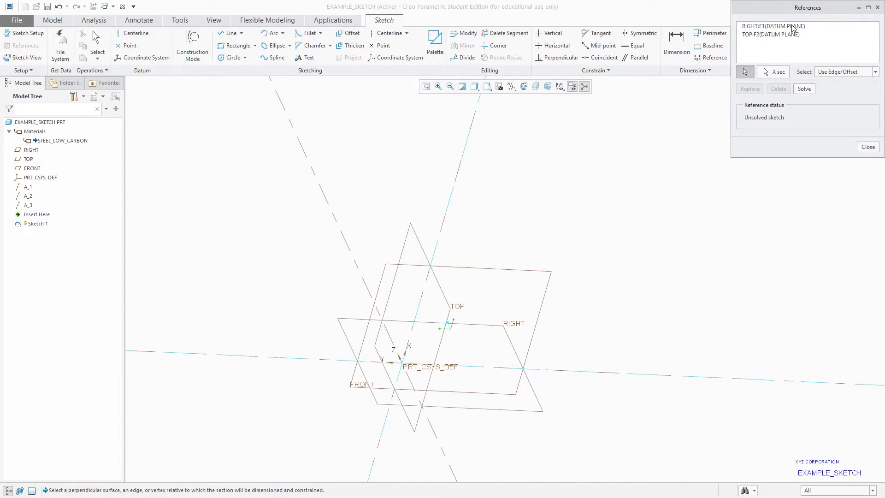
pyautogui.click(868, 147)
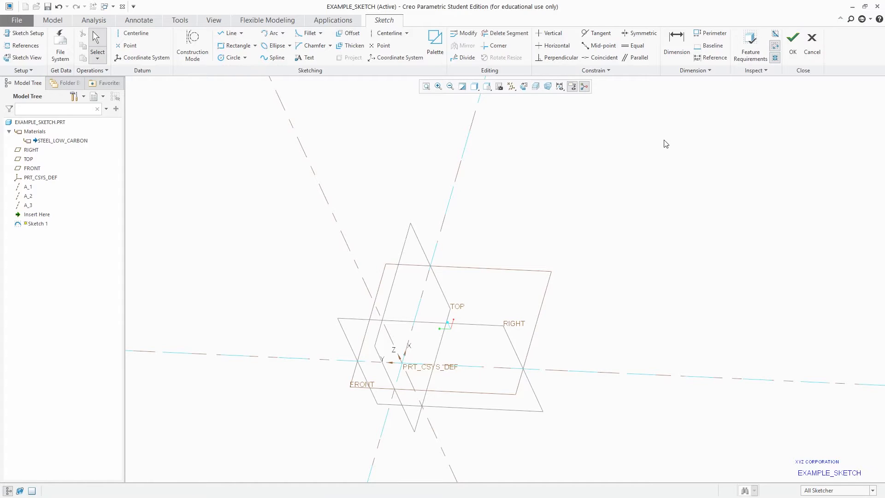
# Sketch a slanted rectangle about 85.7 by 49, its left corner about 43.4 right of the vertical reference and 53.2 above the horizontal one
pyautogui.click(16, 58)
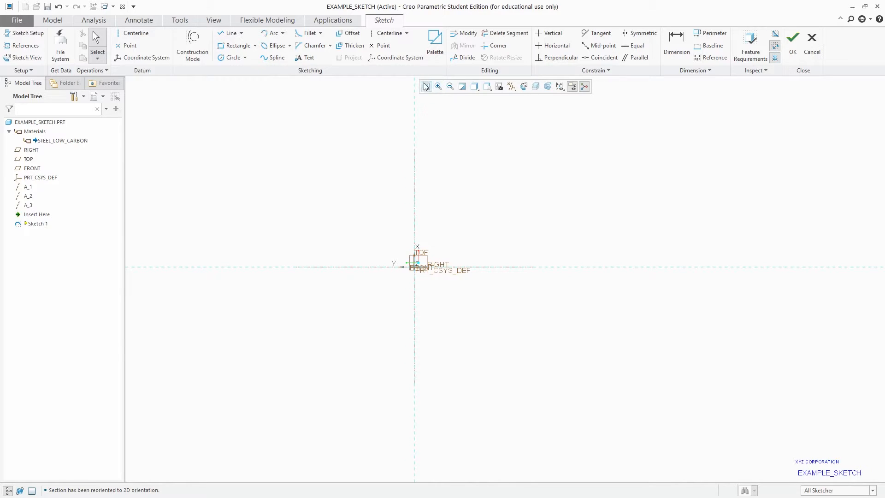
pyautogui.click(255, 47)
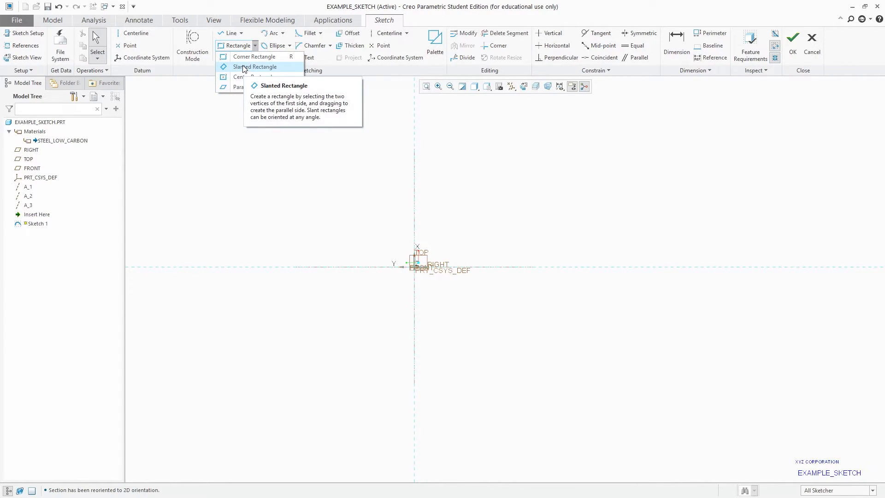
pyautogui.click(244, 67)
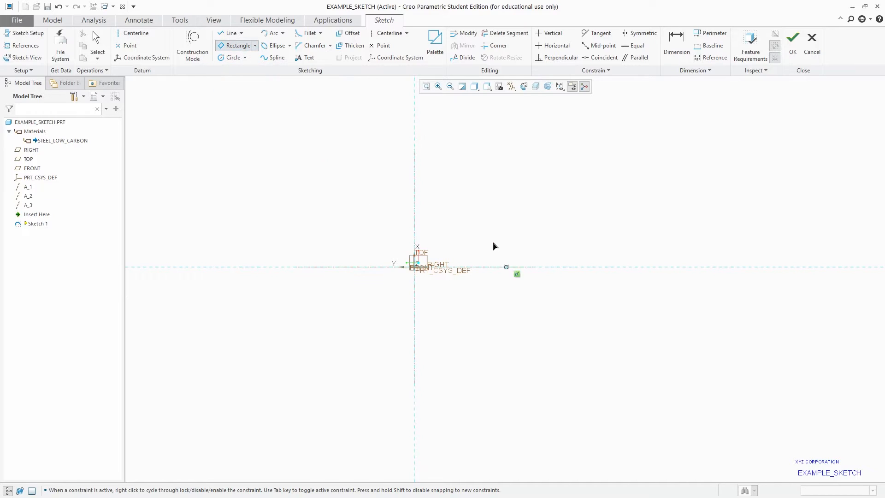
pyautogui.click(479, 259)
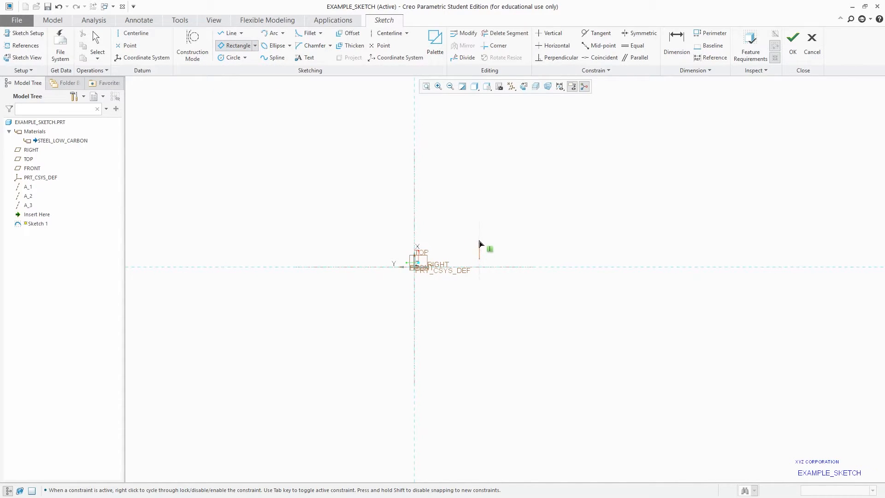
pyautogui.click(460, 212)
pyautogui.click(542, 178)
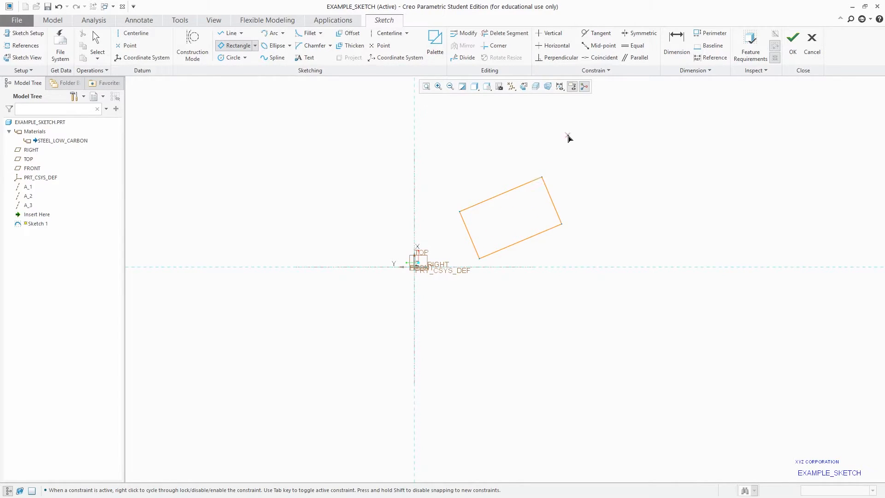
pyautogui.middleClick(568, 138)
pyautogui.scroll(-5, 491, 231)
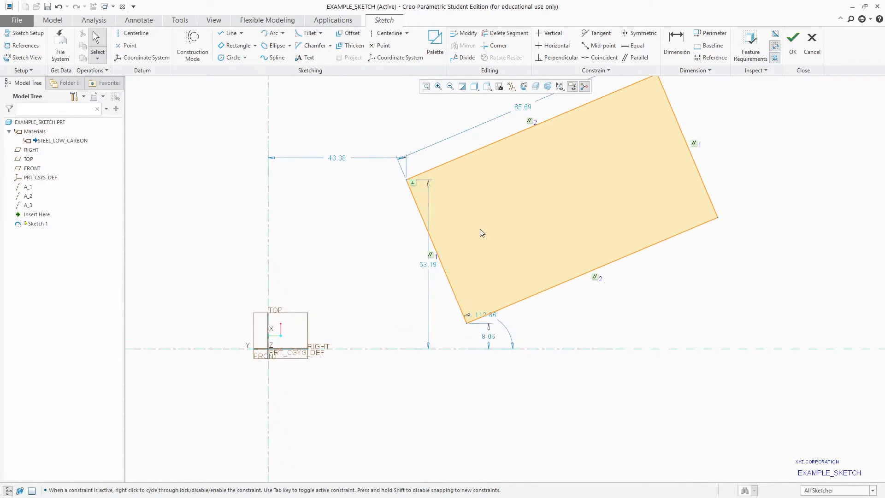
pyautogui.scroll(2, 471, 255)
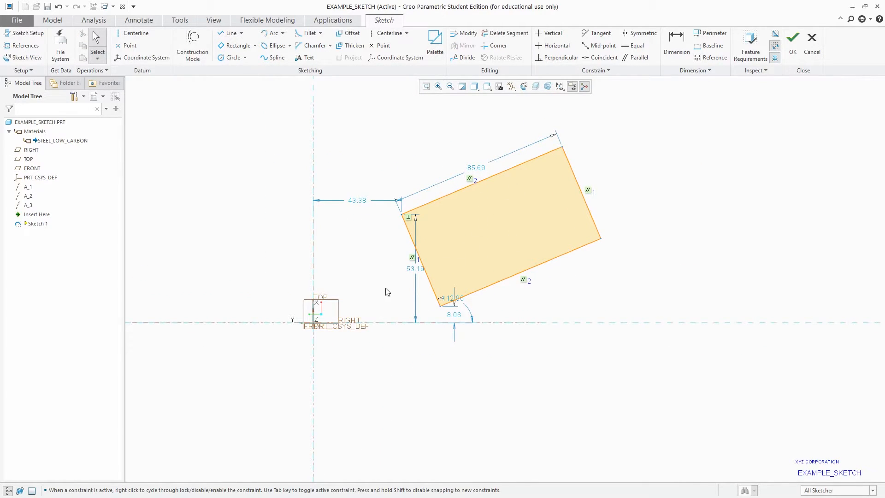
# Add a length dimension to the slanted rectangle's short right side, and arrange its dimensions clear of the shape
pyautogui.moveTo(415, 269); pyautogui.dragTo(395, 271)
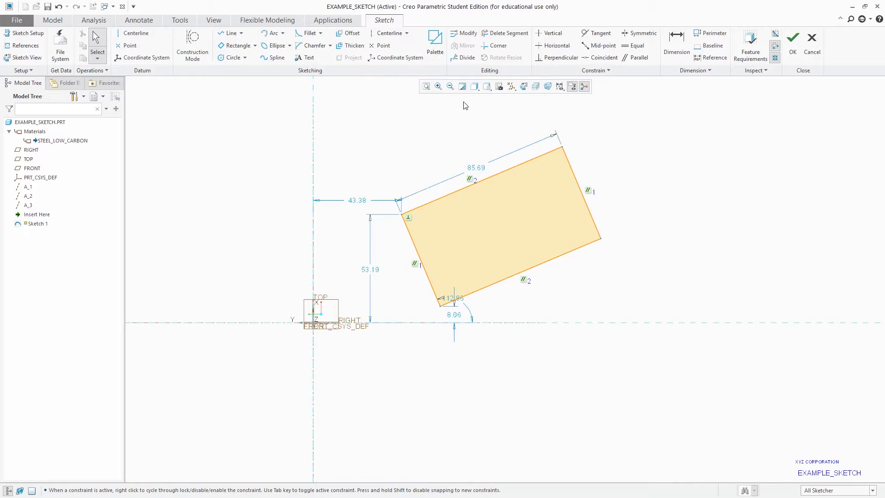
pyautogui.click(573, 172)
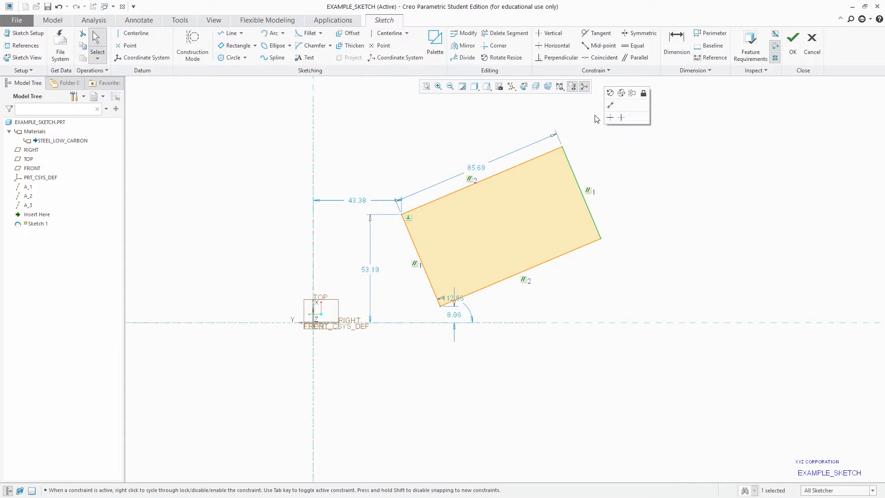
pyautogui.click(551, 151)
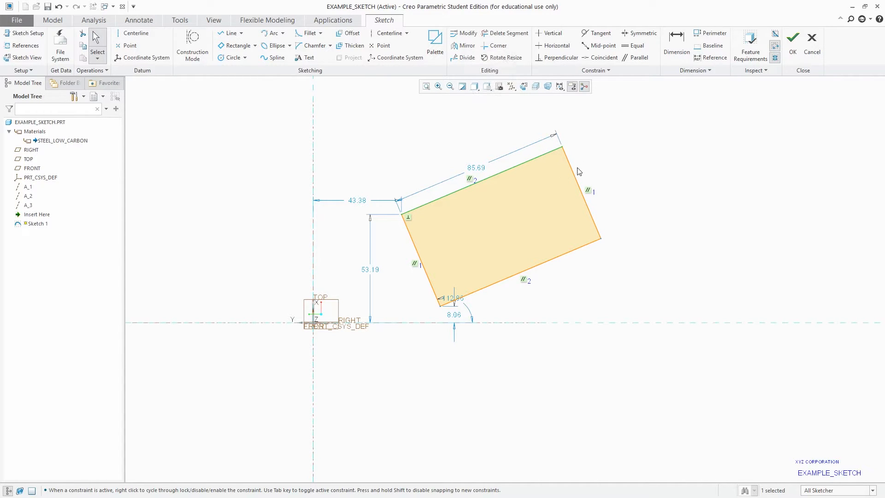
pyautogui.click(569, 253)
pyautogui.click(592, 223)
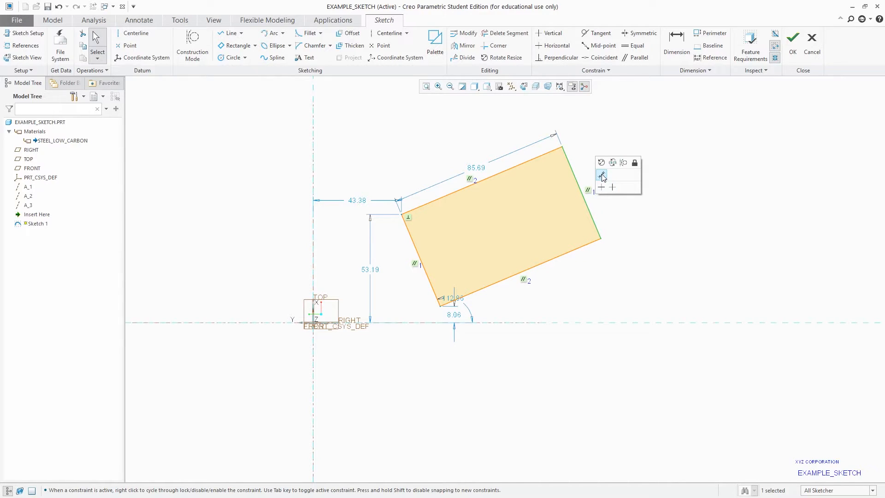
pyautogui.click(603, 177)
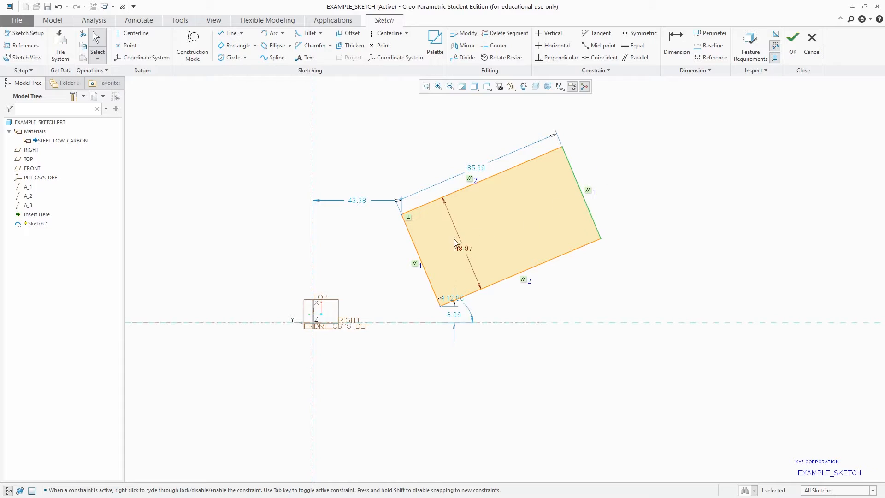
pyautogui.moveTo(462, 248); pyautogui.dragTo(613, 159)
pyautogui.moveTo(483, 169); pyautogui.dragTo(482, 151)
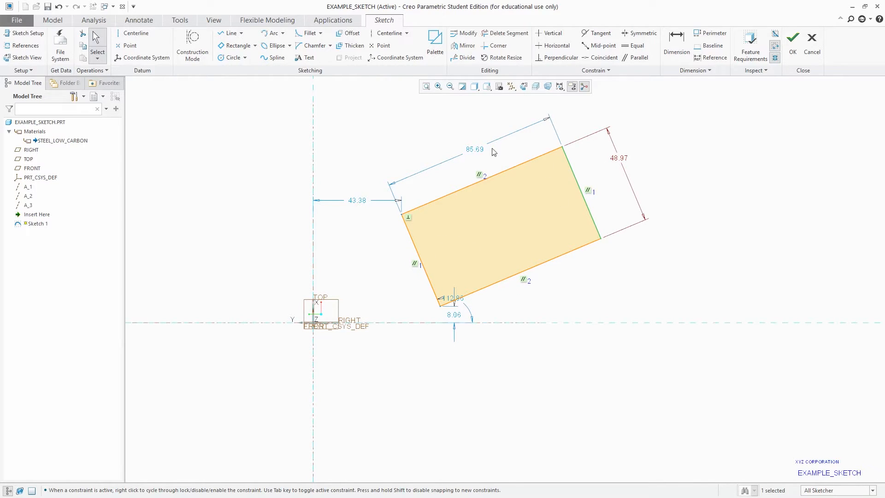
# Set the length of the slanted rectangle's long side to 90
pyautogui.doubleClick(475, 150)
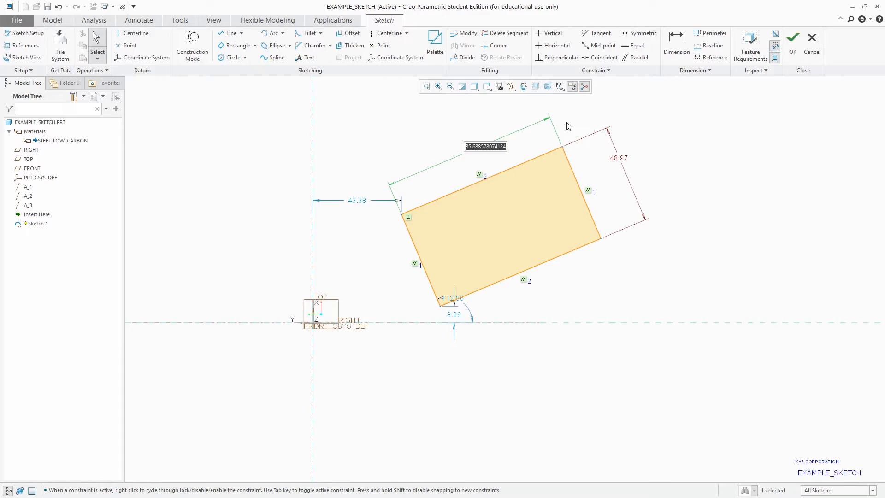
pyautogui.write('90')
pyautogui.press('Return')
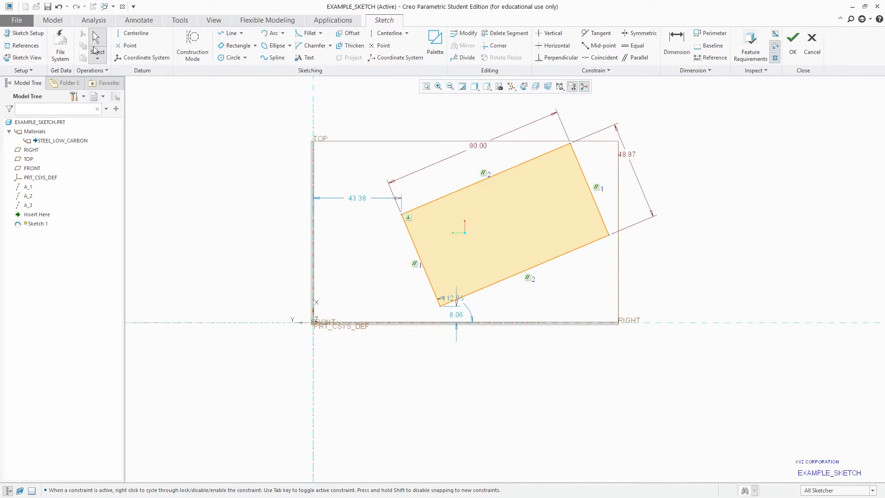
# Disable locking of both modified and user-defined dimensions while dragging the section in the Sketcher options
pyautogui.click(19, 21)
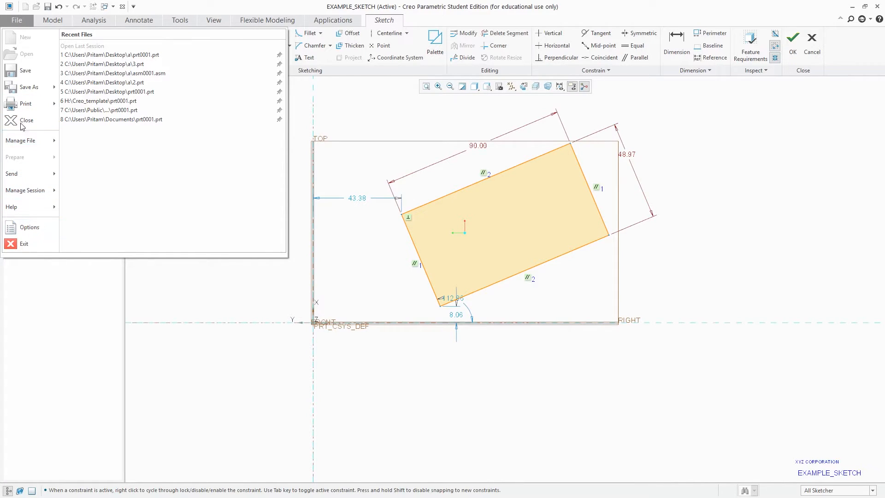
pyautogui.click(31, 228)
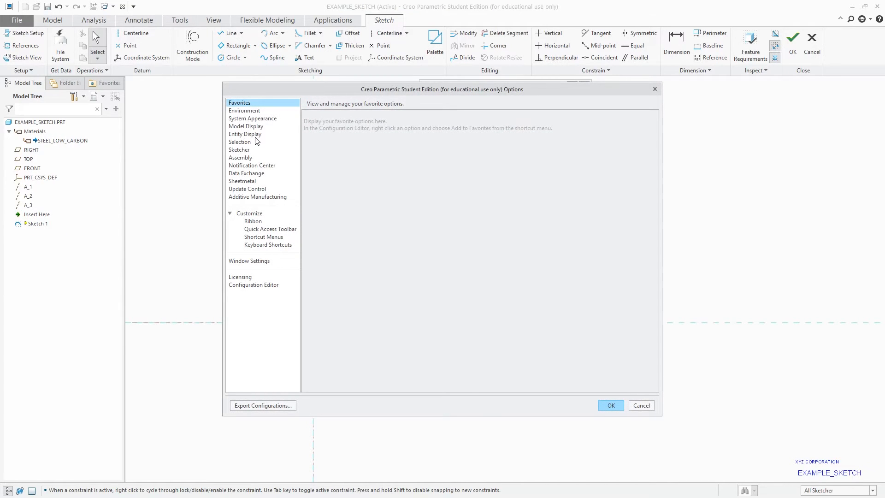
pyautogui.click(246, 152)
pyautogui.scroll(-5, 402, 245)
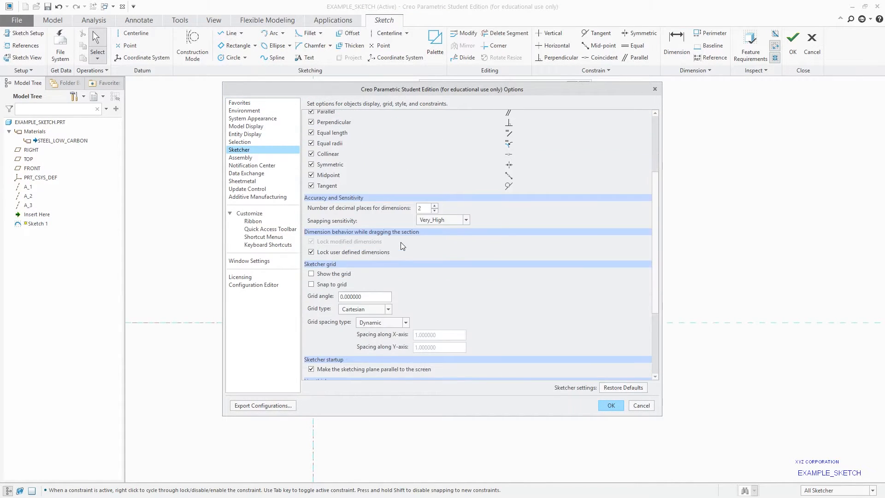
pyautogui.scroll(-3, 402, 246)
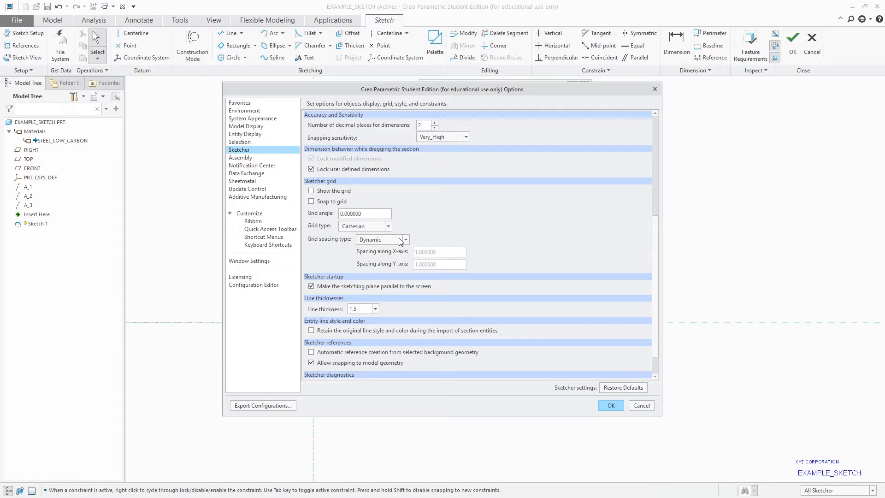
pyautogui.click(312, 169)
pyautogui.click(312, 169)
pyautogui.click(312, 158)
pyautogui.click(614, 406)
# Set the slanted rectangle's angle dimension to 110 and place its text outside the shape
pyautogui.moveTo(450, 303); pyautogui.dragTo(498, 295)
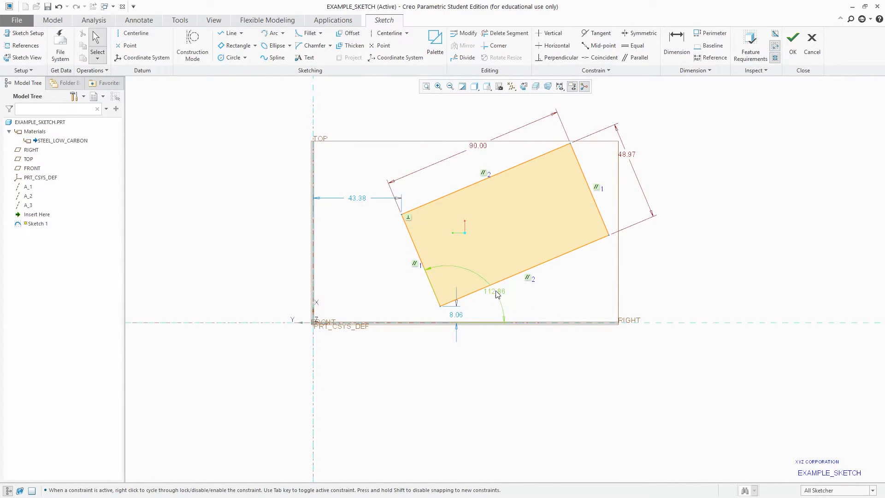
pyautogui.doubleClick(497, 292)
pyautogui.write('110')
pyautogui.press('Return')
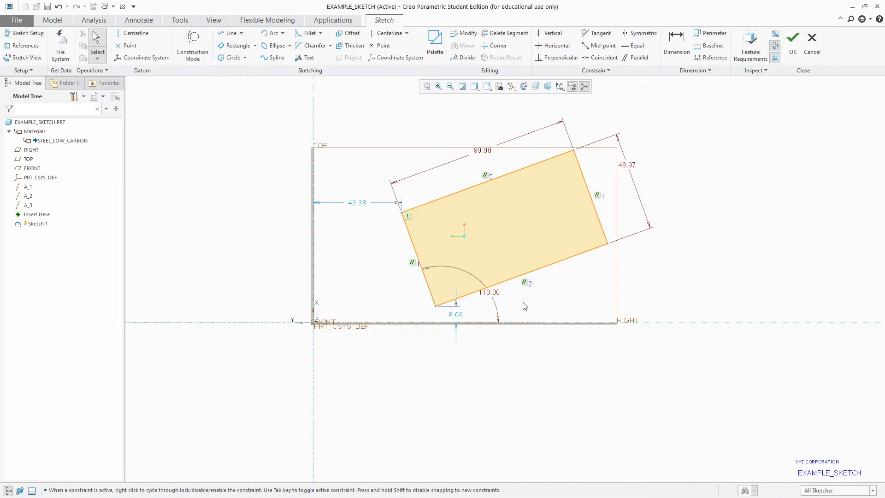
pyautogui.moveTo(495, 294); pyautogui.dragTo(416, 291)
# Review the dimension-locking settings in the Sketcher options, leaving without changing them
pyautogui.click(18, 21)
pyautogui.click(23, 228)
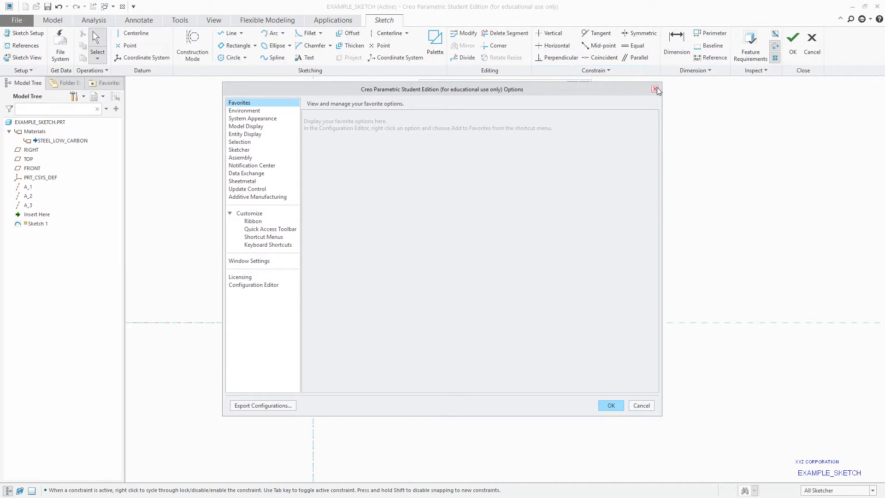
pyautogui.click(239, 150)
pyautogui.scroll(-3, 369, 269)
pyautogui.scroll(-2, 426, 298)
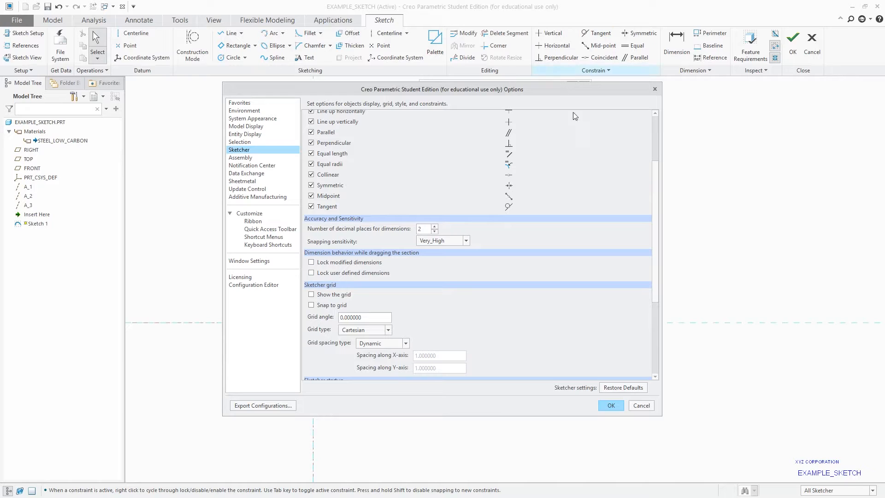
pyautogui.click(642, 405)
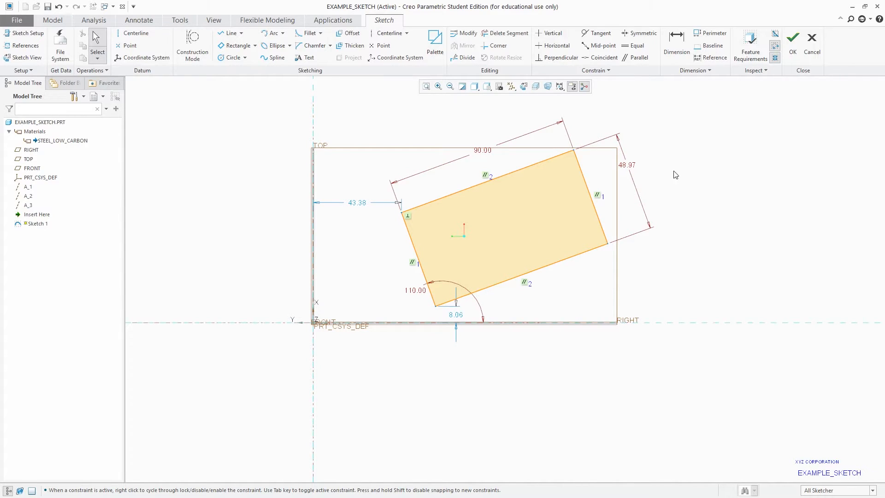
# Finish the sketch and delete Sketch 1 from the model
pyautogui.click(794, 45)
pyautogui.scroll(-2, 509, 295)
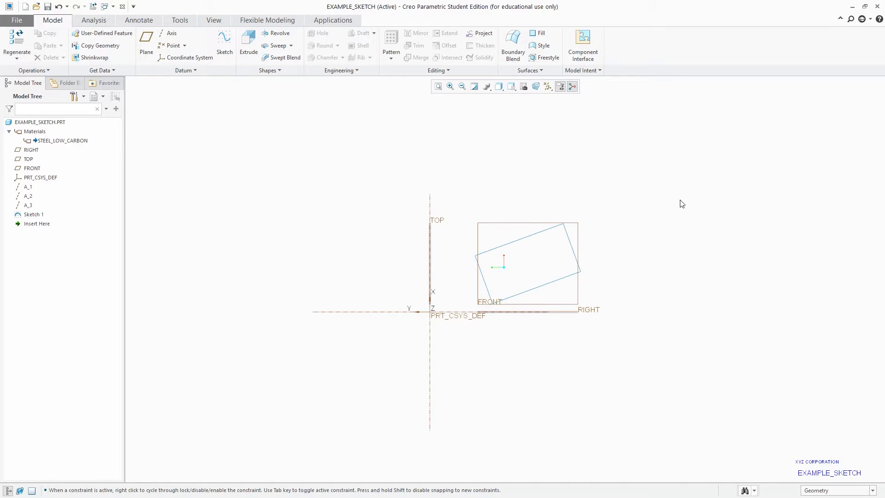
pyautogui.rightClick(35, 214)
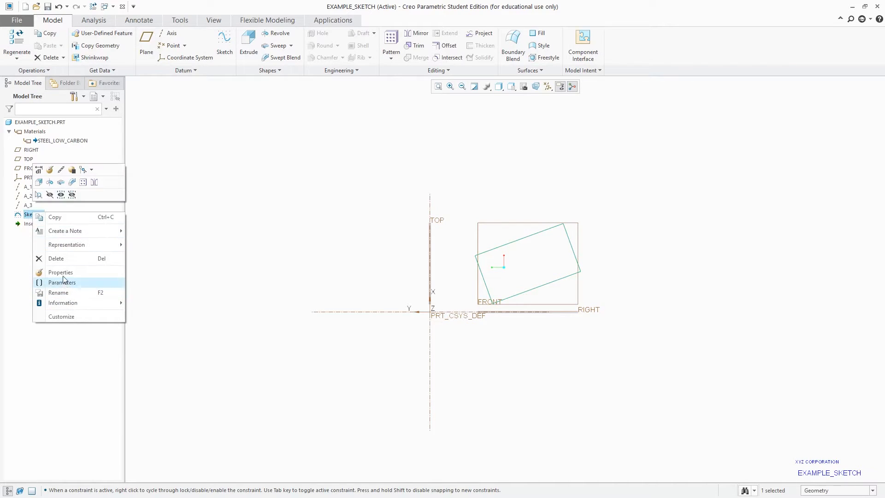
pyautogui.click(53, 258)
pyautogui.click(418, 265)
pyautogui.scroll(1, 287, 162)
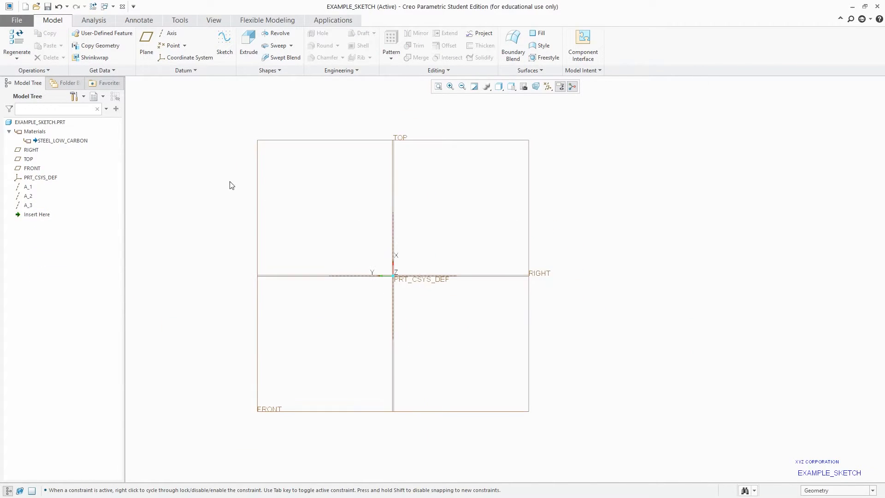
# Start a sketch on the FRONT plane and draw a slanted rectangle about 160.4 by 74.2, above and right of the origin
pyautogui.click(221, 41)
pyautogui.click(266, 139)
pyautogui.click(835, 215)
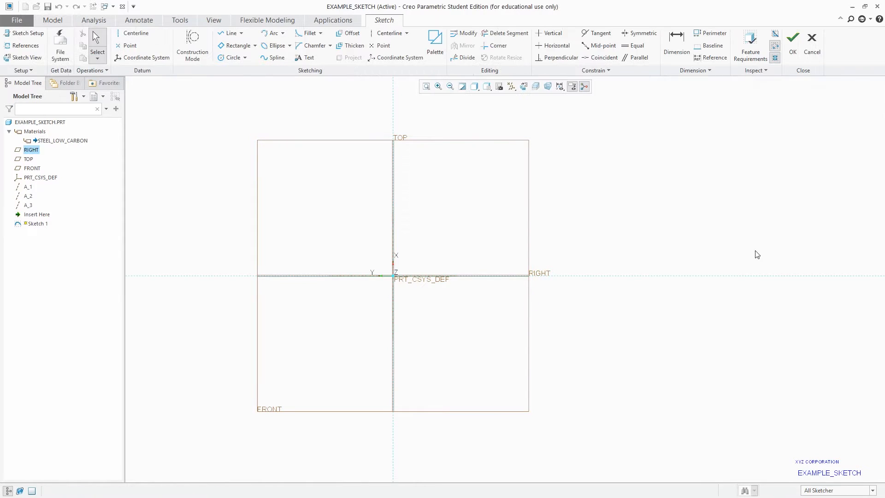
pyautogui.press('r')
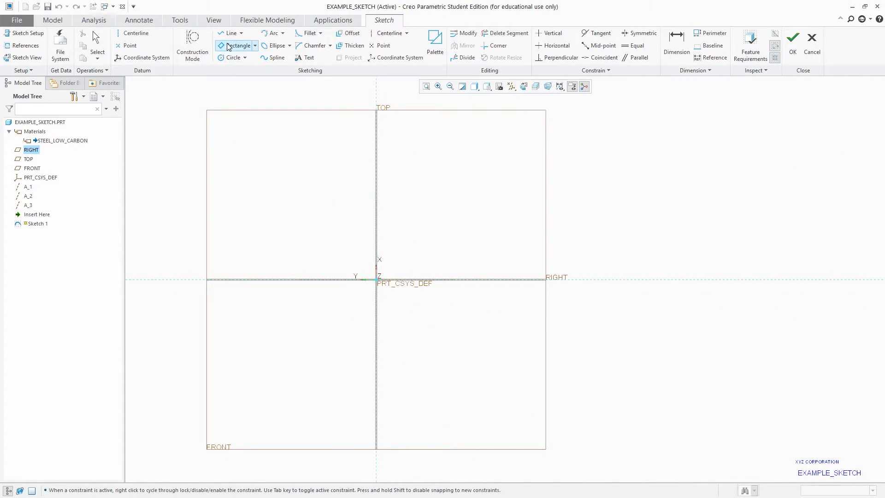
pyautogui.click(443, 248)
pyautogui.click(418, 203)
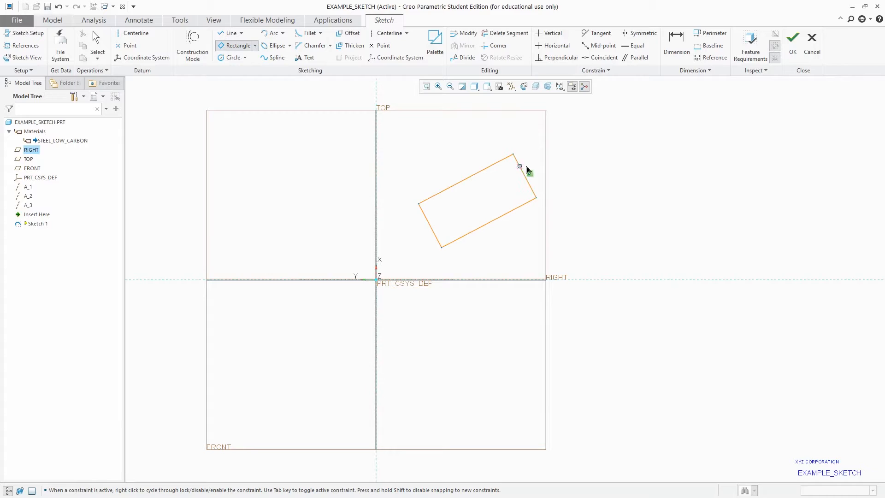
pyautogui.click(522, 170)
pyautogui.middleClick(570, 150)
pyautogui.click(571, 151)
pyautogui.scroll(-3, 483, 208)
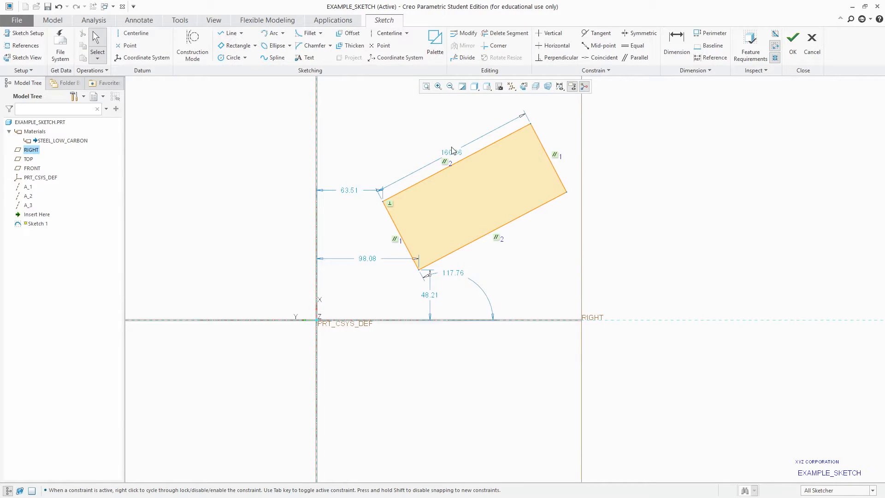
# Move the new rectangle's long-side dimension away from the shape and set it to 160
pyautogui.moveTo(453, 150); pyautogui.dragTo(438, 125)
pyautogui.doubleClick(436, 126)
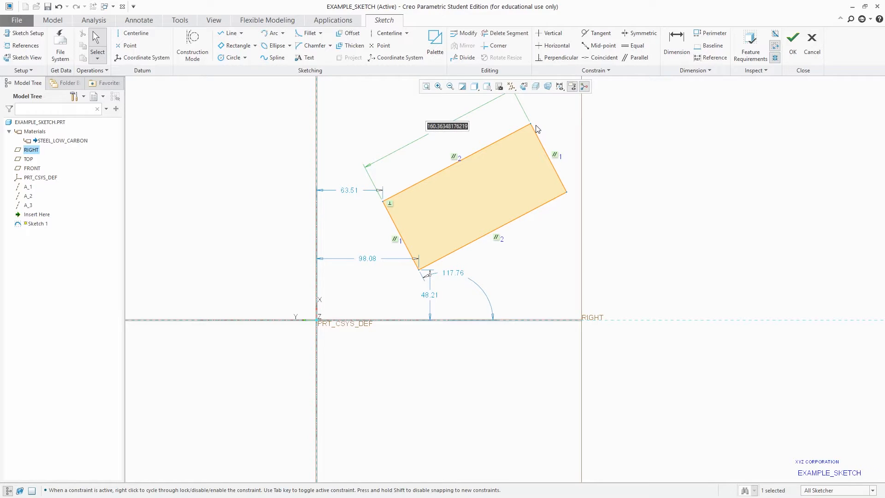
pyautogui.write('160')
pyautogui.press('Return')
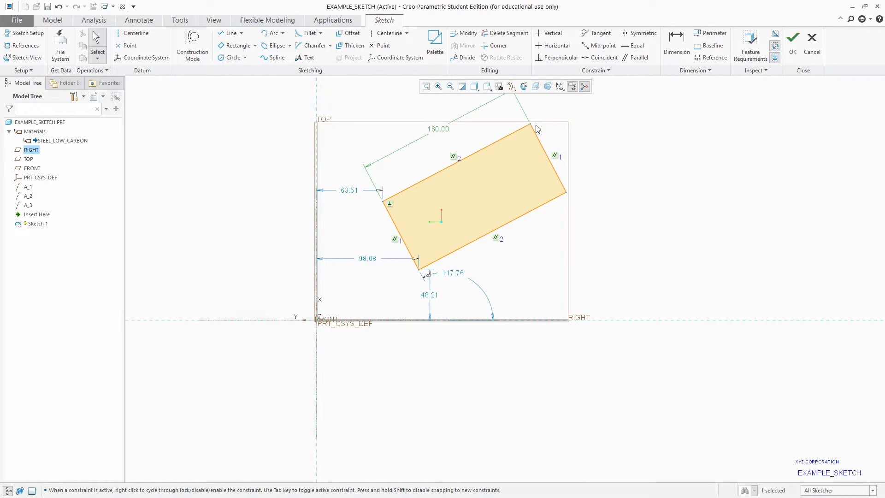
pyautogui.click(675, 165)
pyautogui.scroll(2, 546, 250)
pyautogui.scroll(-2, 473, 162)
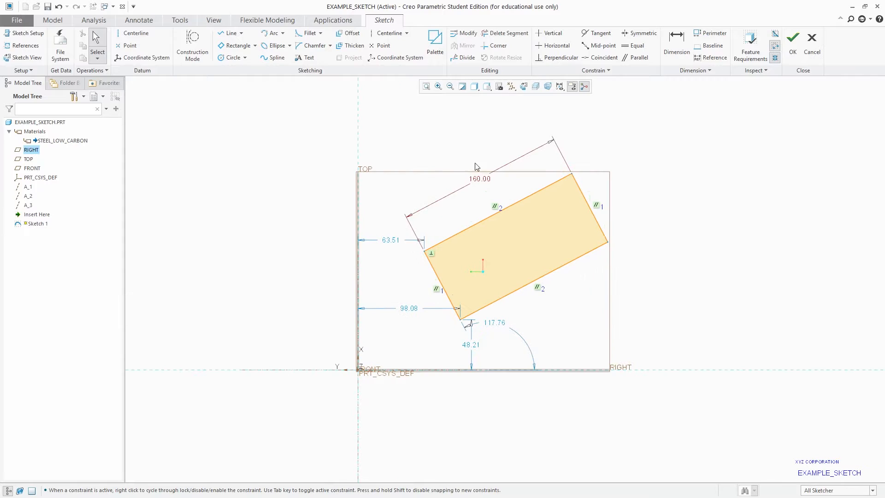
# Delete the rectangle's 160 length dimension and quit the sketch without saving it
pyautogui.doubleClick(482, 183)
pyautogui.click(708, 159)
pyautogui.click(485, 179)
pyautogui.press('Delete')
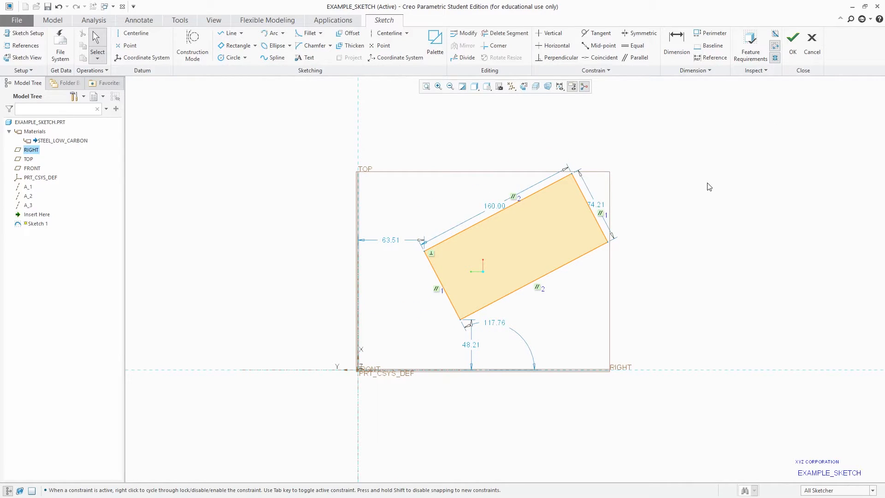
pyautogui.click(812, 39)
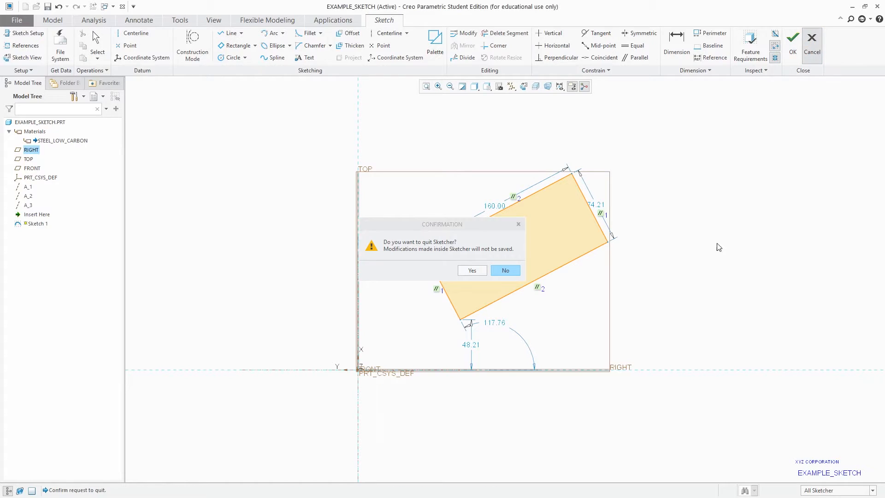
pyautogui.click(471, 270)
# Close the EXAMPLE_SKETCH part and erase all models not displayed from the session
pyautogui.click(9, 21)
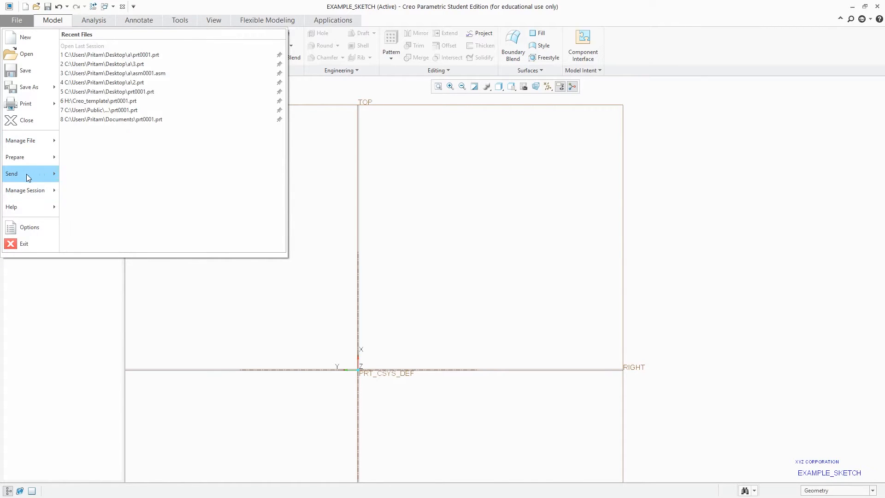
pyautogui.click(209, 20)
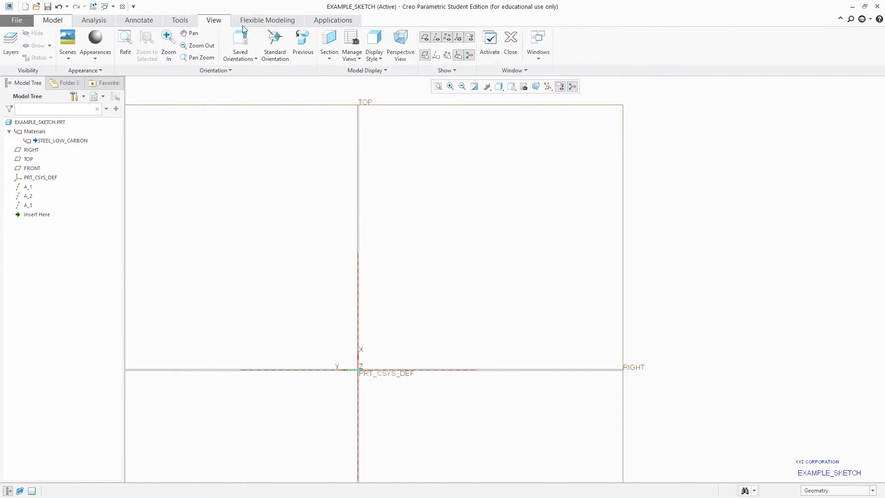
pyautogui.click(536, 44)
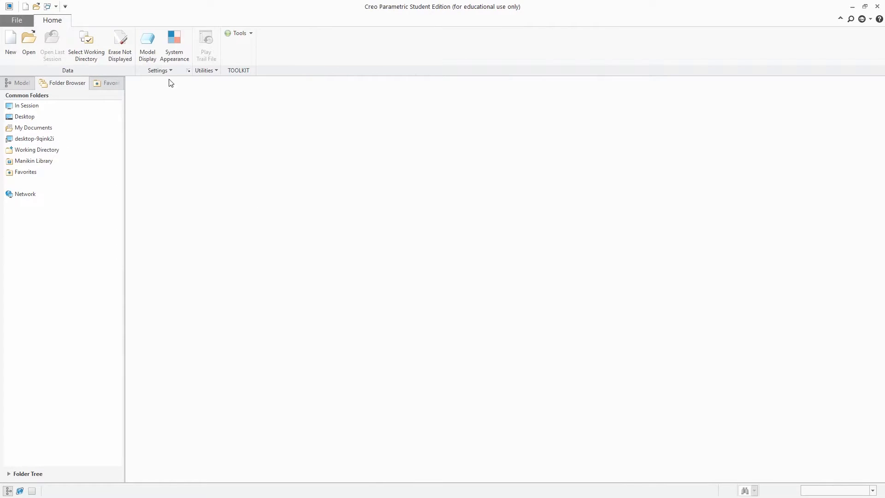
pyautogui.click(120, 42)
pyautogui.click(451, 330)
# Check the Sketcher dimension-locking options and export the configuration as config.pro in the public Documents folder
pyautogui.click(17, 20)
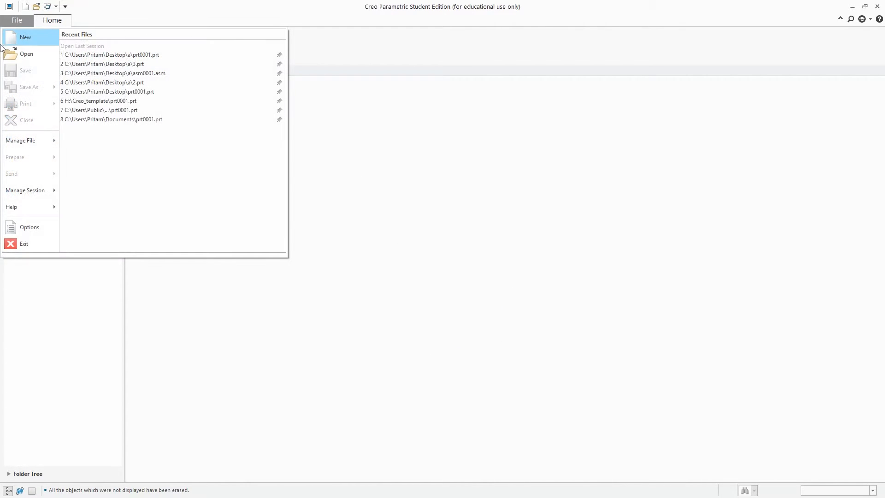
pyautogui.click(31, 227)
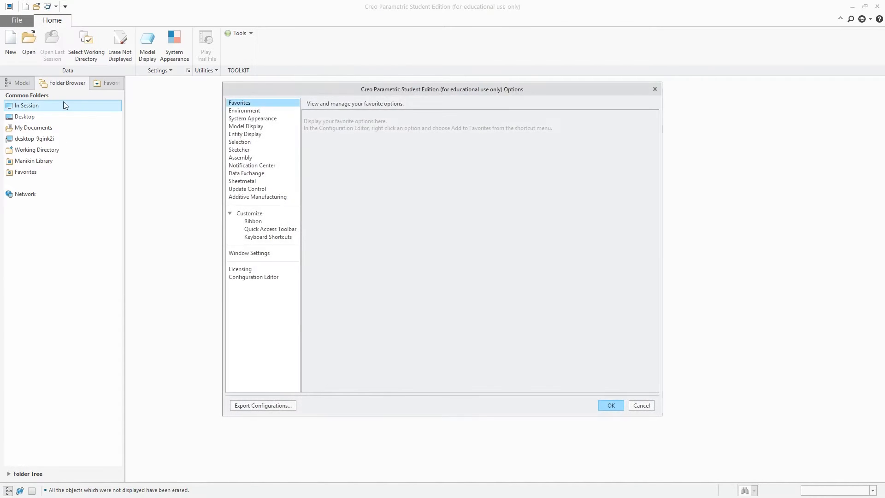
pyautogui.click(240, 150)
pyautogui.scroll(-1, 367, 348)
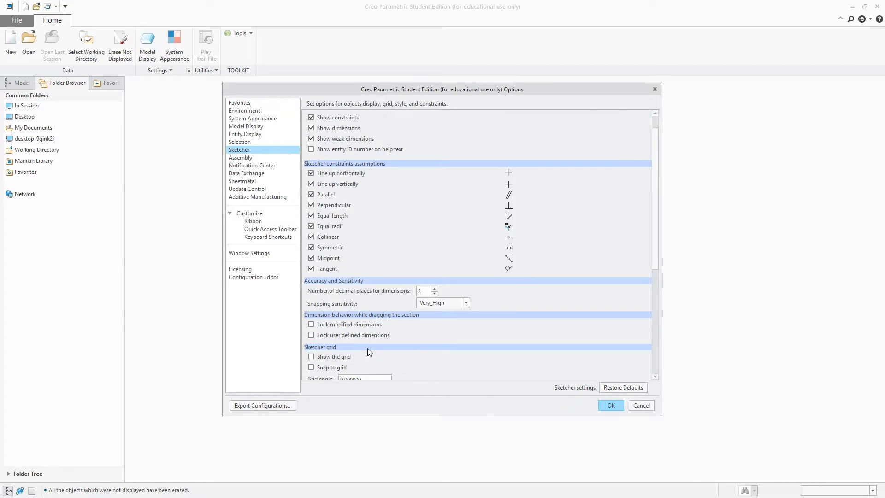
pyautogui.click(263, 405)
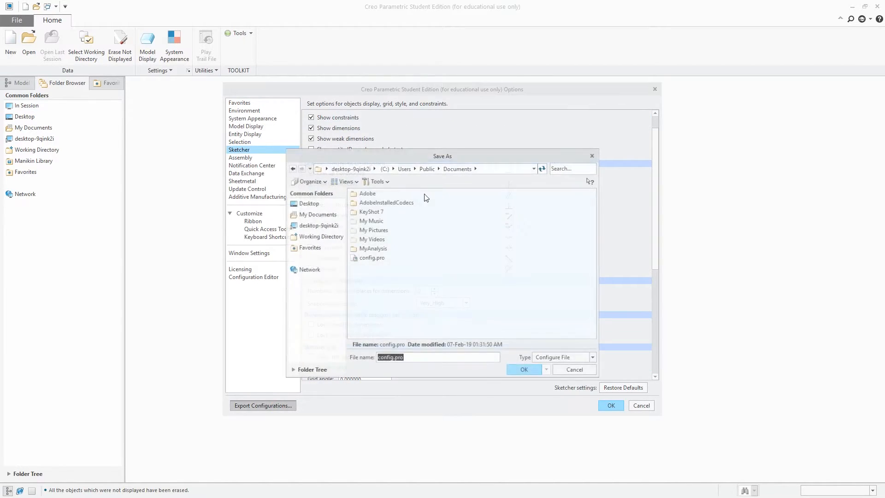
pyautogui.click(534, 371)
pyautogui.click(616, 407)
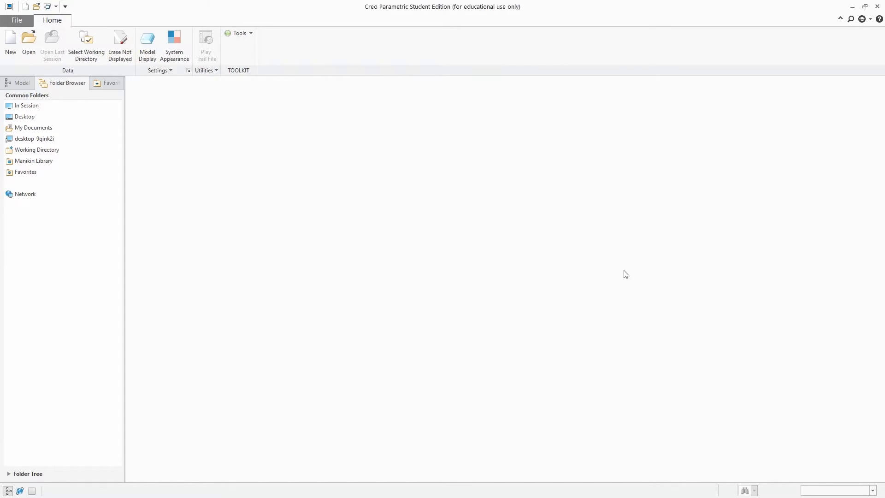
# Exit Creo Parametric and reconnect the WO Mic Client
pyautogui.click(17, 20)
pyautogui.click(25, 244)
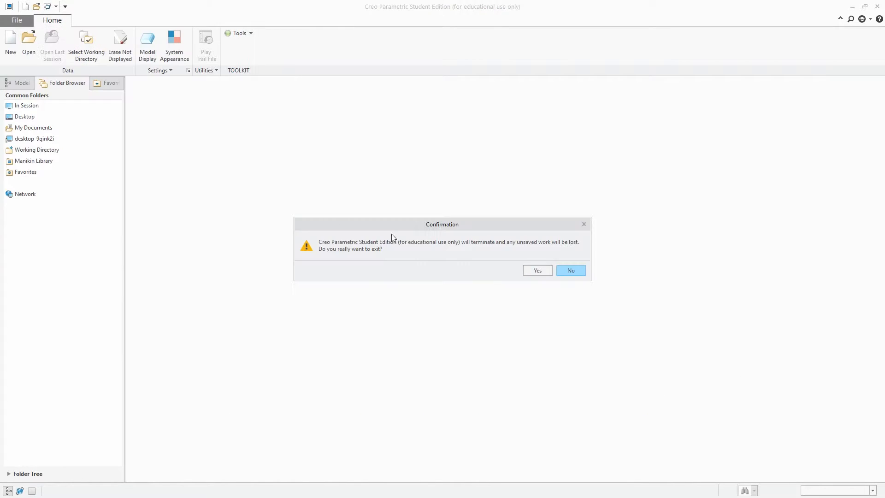
pyautogui.click(538, 271)
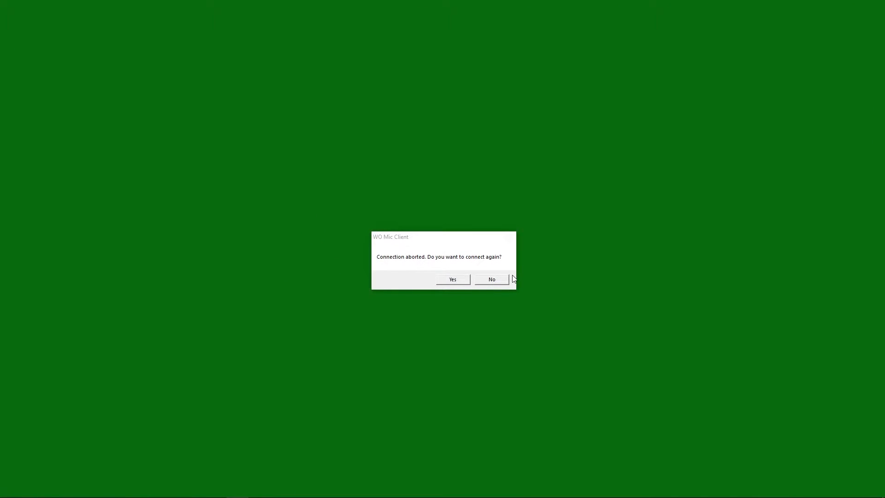
pyautogui.click(466, 279)
# Find Creo Parametric with a search for "cre" and launch it again
pyautogui.click(10, 487)
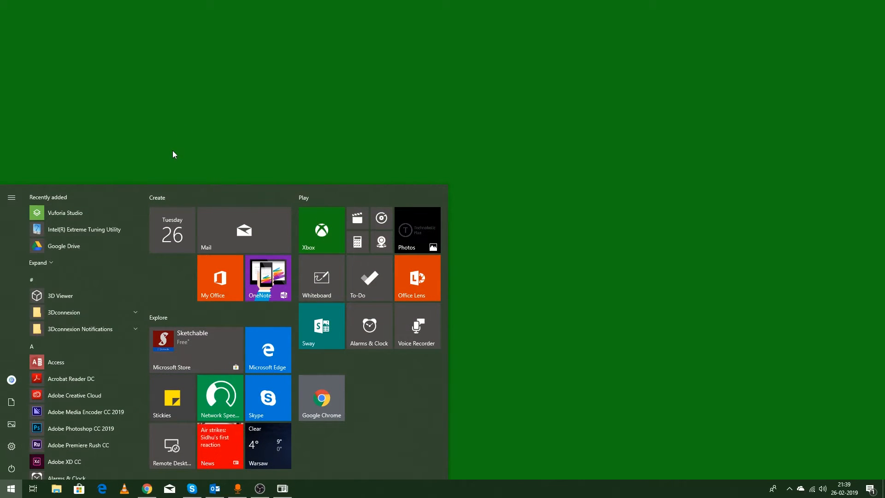
pyautogui.write('cre')
pyautogui.press('Return')
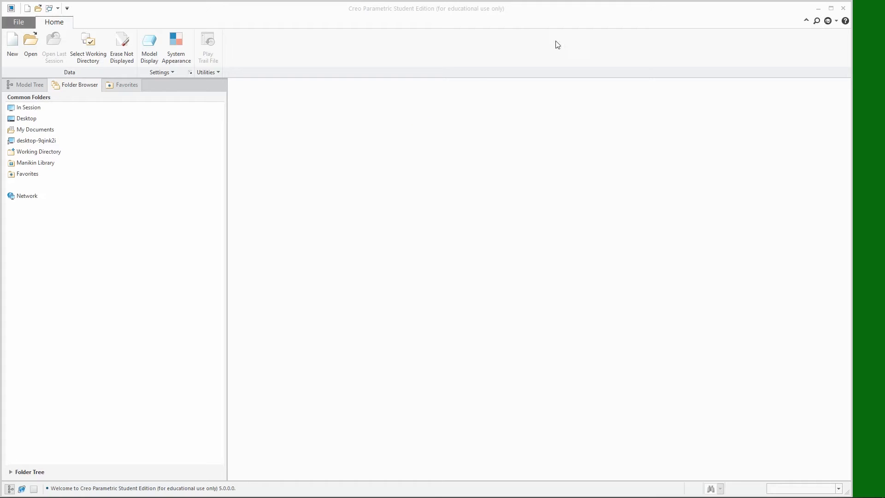
# Maximize the window and create a new solid part named xyz with the default template
pyautogui.click(831, 8)
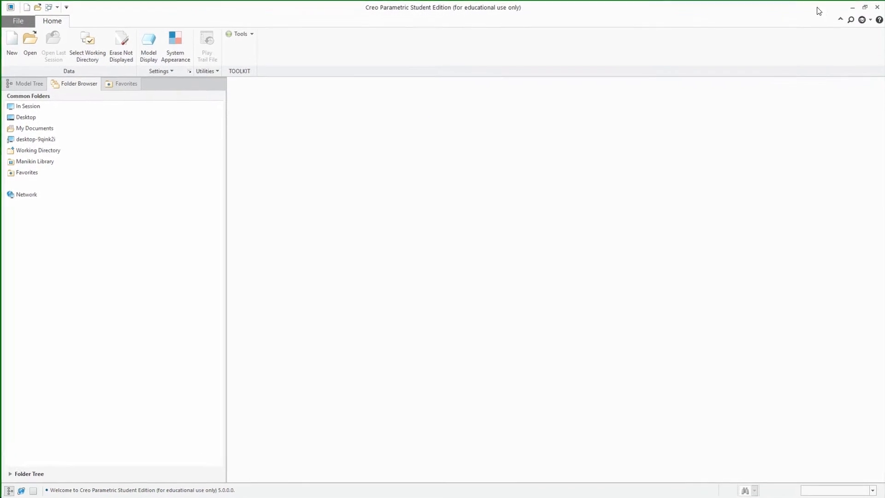
pyautogui.click(16, 20)
pyautogui.click(20, 37)
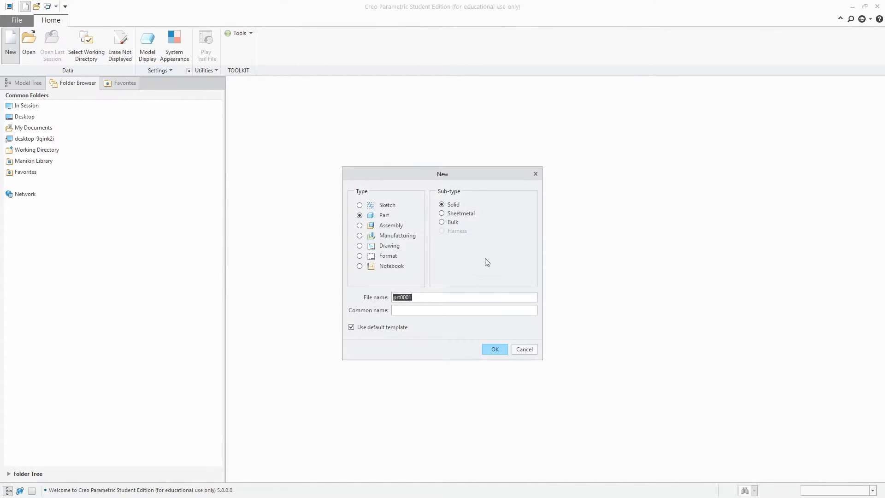
pyautogui.write('xyz')
pyautogui.click(493, 348)
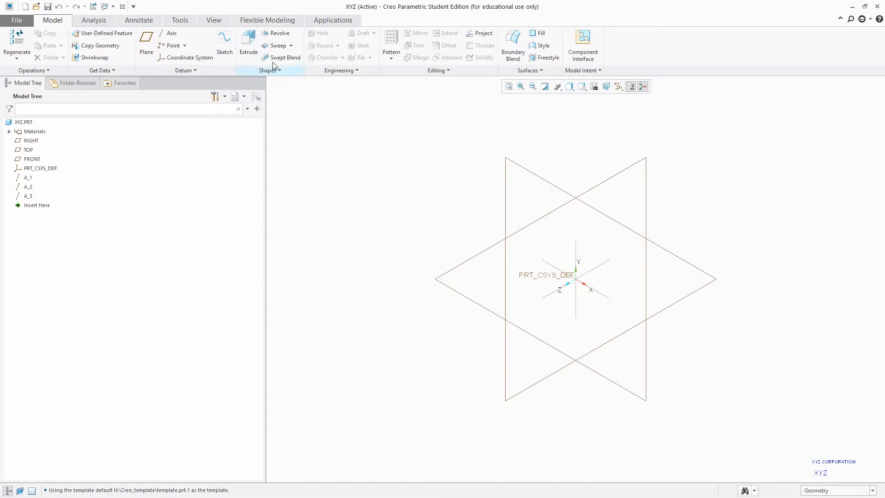
# Start a sketch on the FRONT datum plane with the default orientation
pyautogui.click(225, 42)
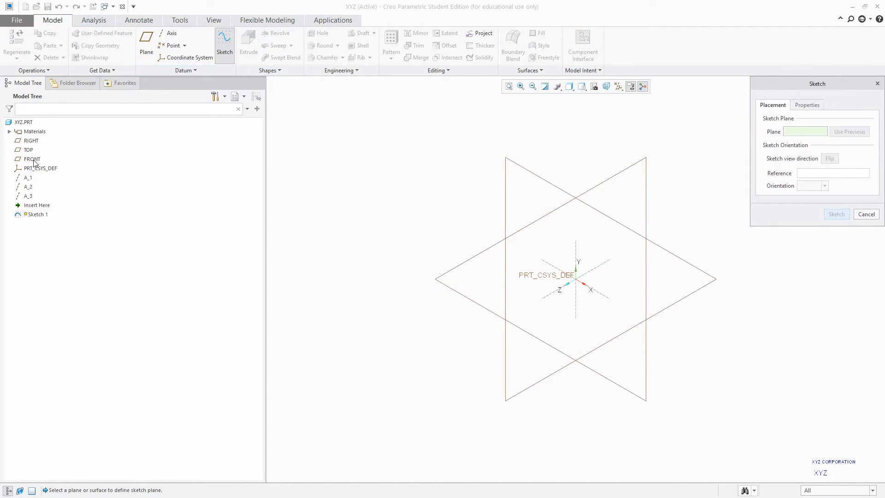
pyautogui.click(32, 159)
pyautogui.click(837, 213)
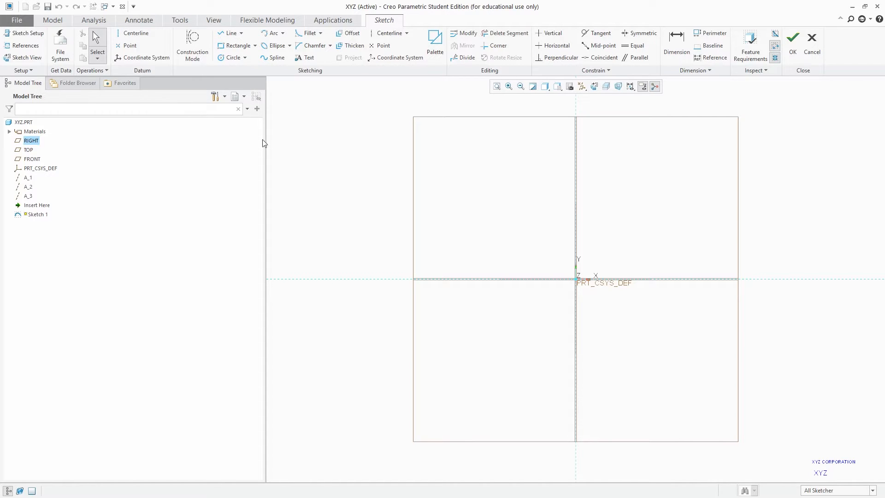
# Sketch a slanted line above the origin, from about 59 left to about 84 right of the vertical axis
pyautogui.scroll(2, 364, 189)
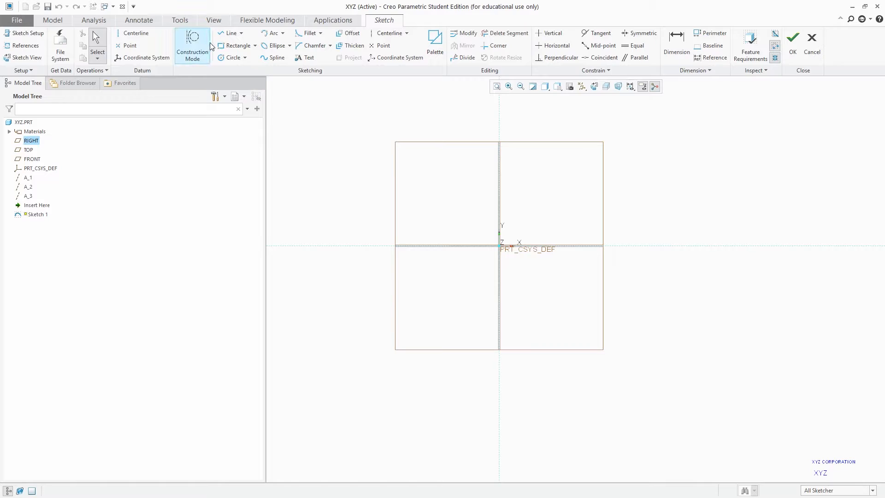
pyautogui.click(225, 38)
pyautogui.click(475, 216)
pyautogui.click(533, 196)
pyautogui.middleClick(549, 174)
pyautogui.click(544, 169)
pyautogui.scroll(-4, 525, 202)
# Move the dimension between the vertical axis and the line's right endpoint above the line, and set it to 80
pyautogui.moveTo(502, 210); pyautogui.dragTo(502, 164)
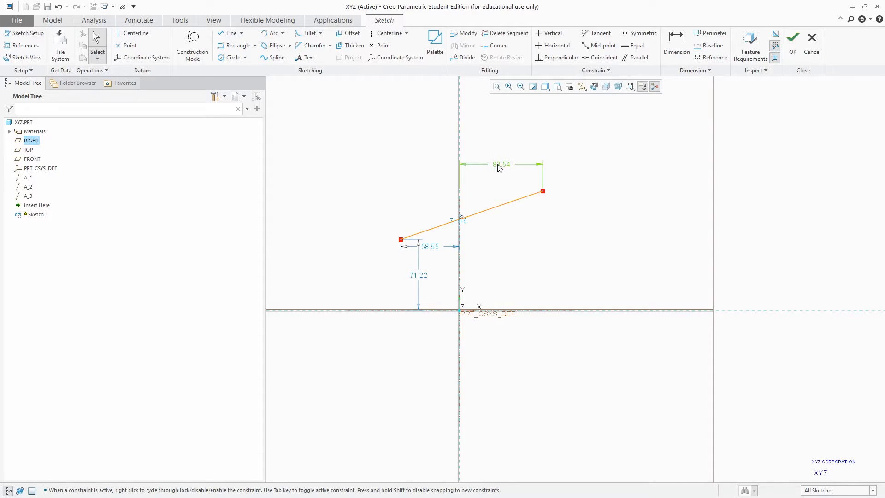
pyautogui.doubleClick(501, 166)
pyautogui.write('80')
pyautogui.press('Return')
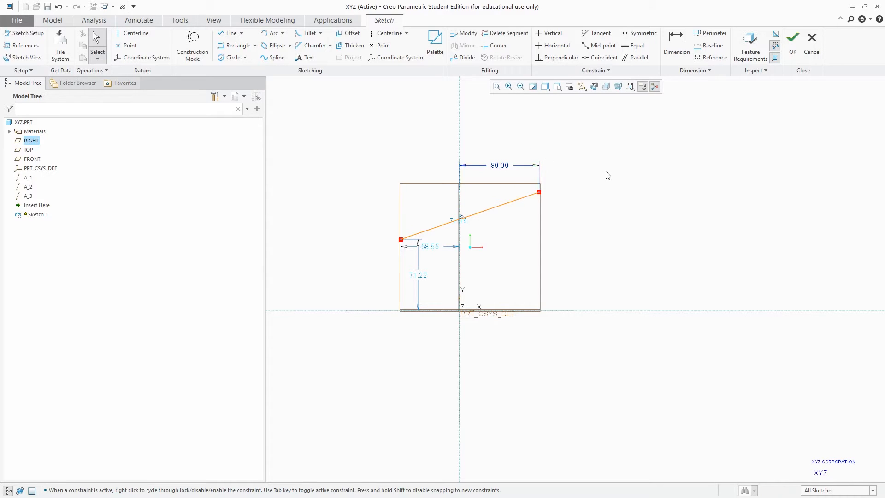
# Move the angle dimension clear of the vertical axis, and delete the slanted line
pyautogui.scroll(3, 496, 167)
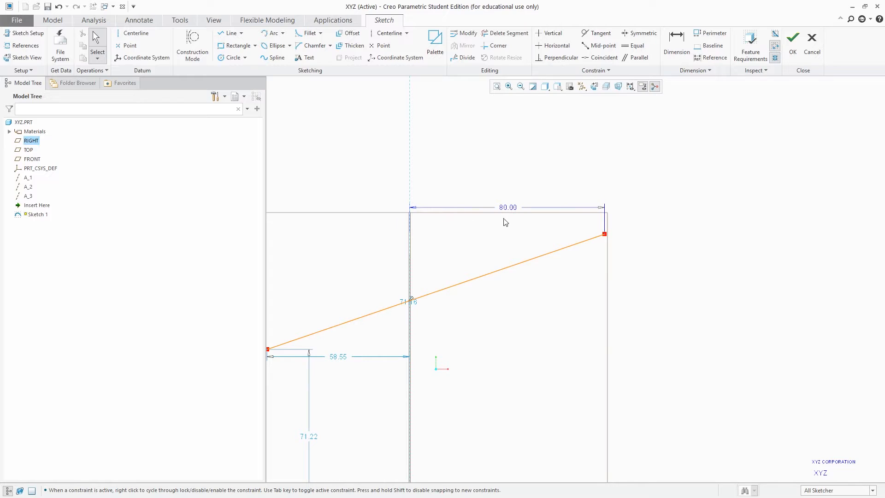
pyautogui.scroll(-2, 570, 168)
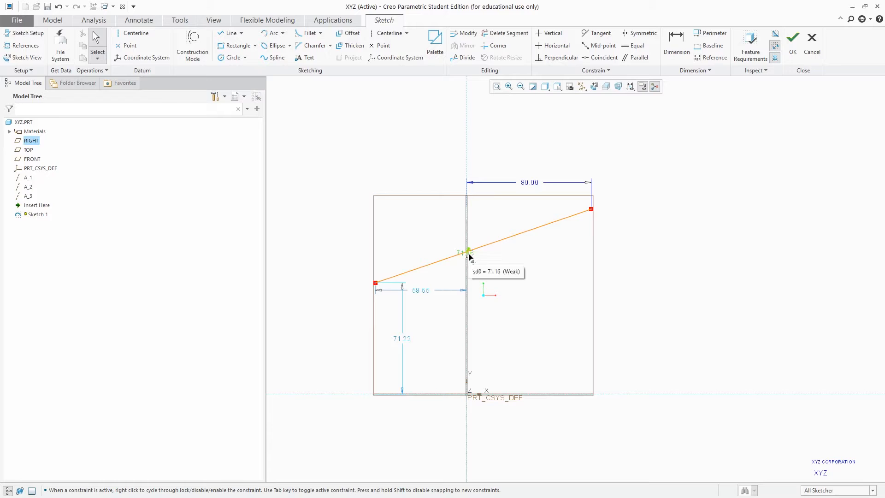
pyautogui.moveTo(469, 257); pyautogui.dragTo(493, 225)
pyautogui.click(592, 213)
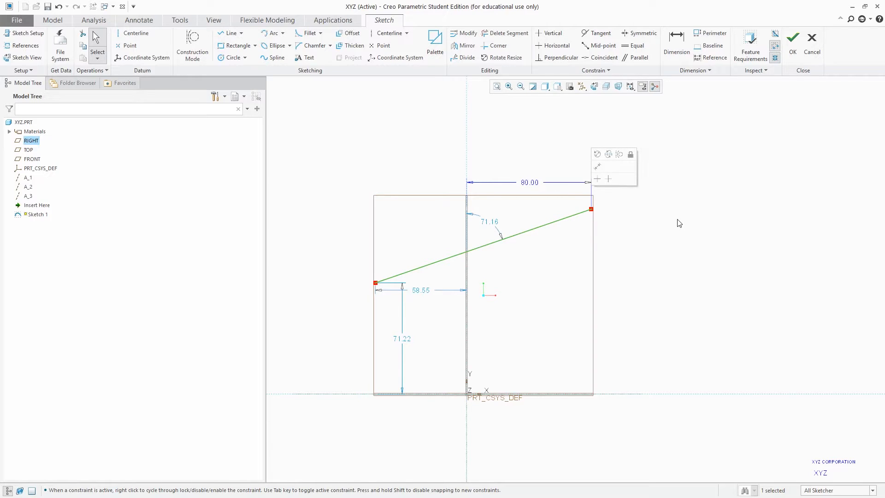
pyautogui.press('Delete')
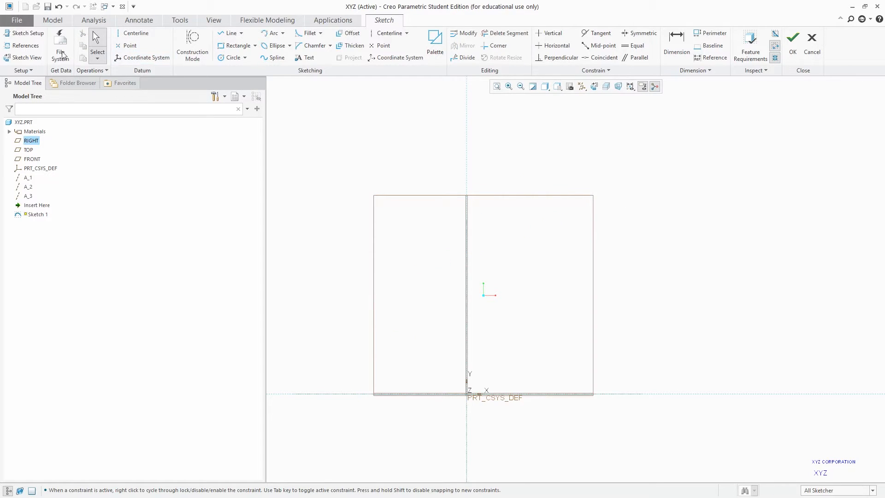
pyautogui.click(17, 20)
pyautogui.click(31, 226)
pyautogui.scroll(-3, 458, 306)
pyautogui.scroll(3, 452, 317)
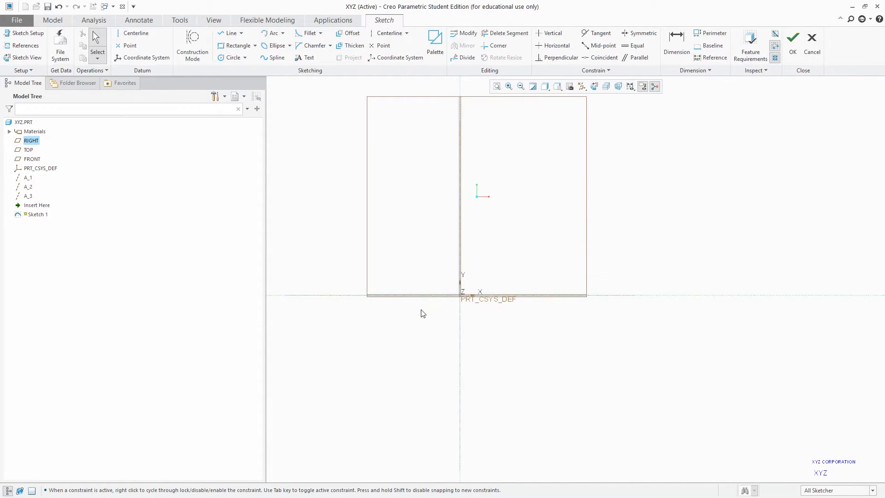
pyautogui.scroll(1, 426, 310)
pyautogui.scroll(-1, 557, 247)
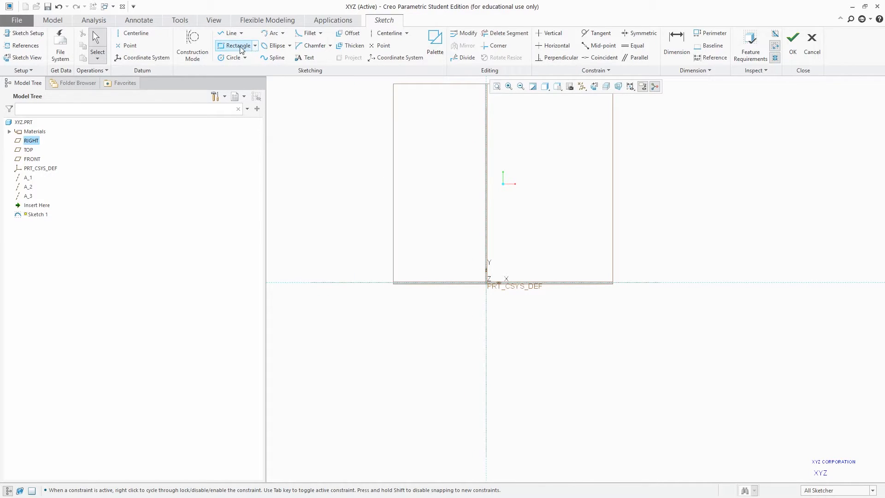
pyautogui.click(255, 46)
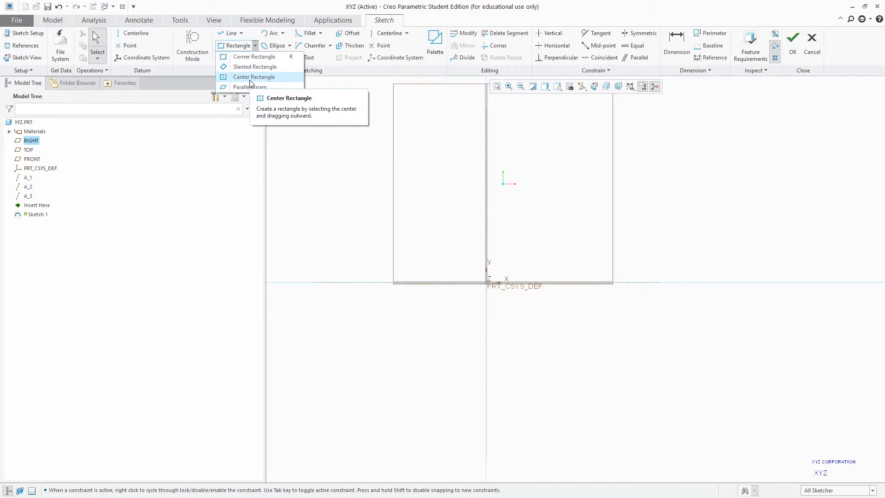
pyautogui.click(334, 193)
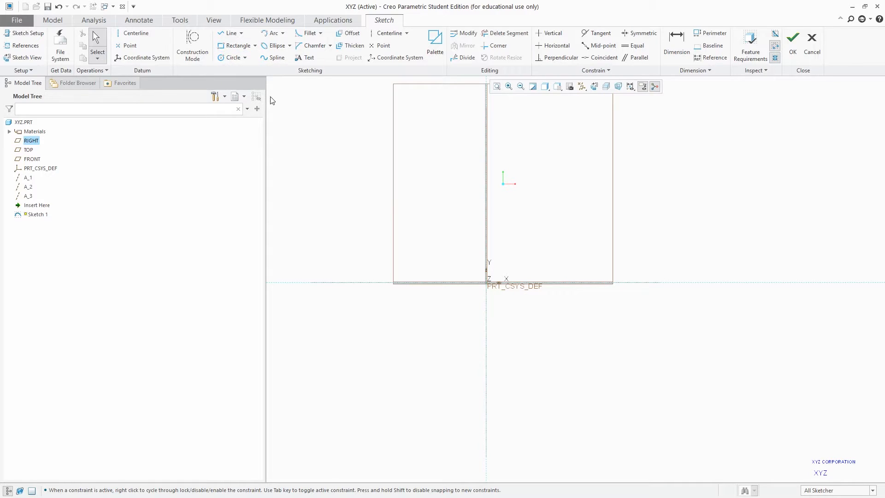
pyautogui.scroll(3, 534, 276)
pyautogui.scroll(-2, 439, 229)
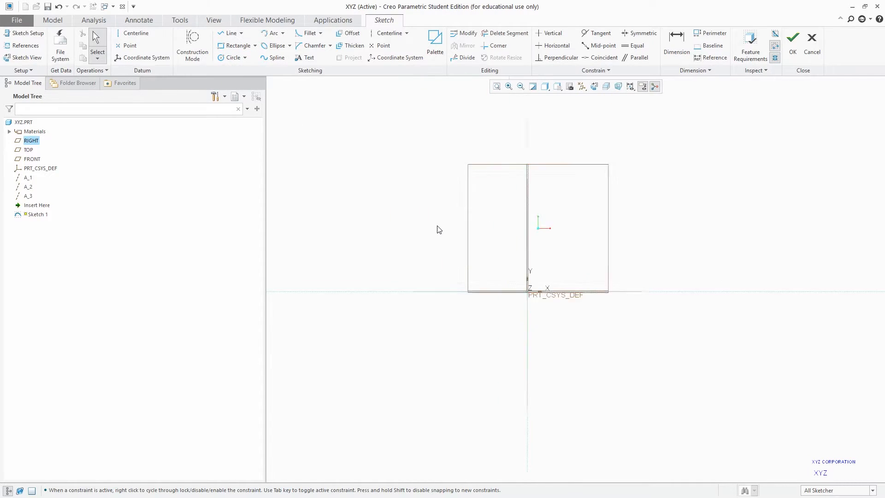
# Sketch a center rectangle about 73 by 46 on the origin and place its width and height dimensions outside the outline
pyautogui.click(255, 46)
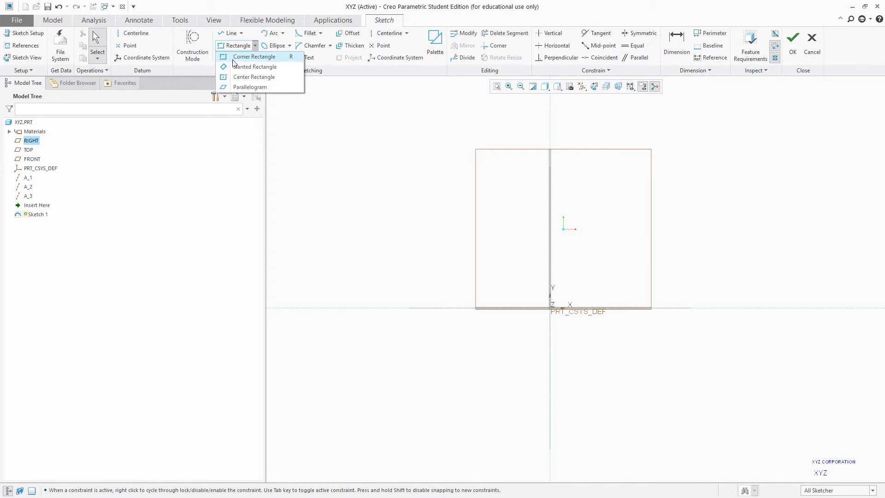
pyautogui.click(254, 77)
pyautogui.scroll(-2, 579, 330)
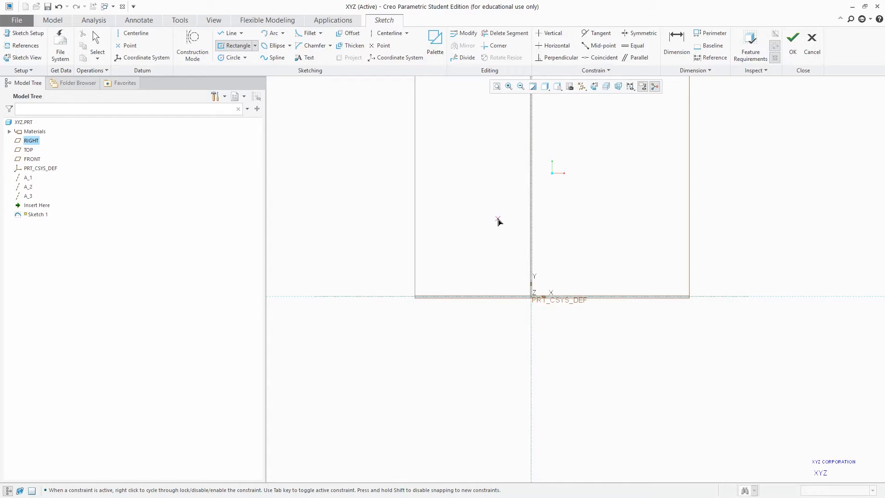
pyautogui.scroll(2, 498, 220)
pyautogui.scroll(-2, 537, 278)
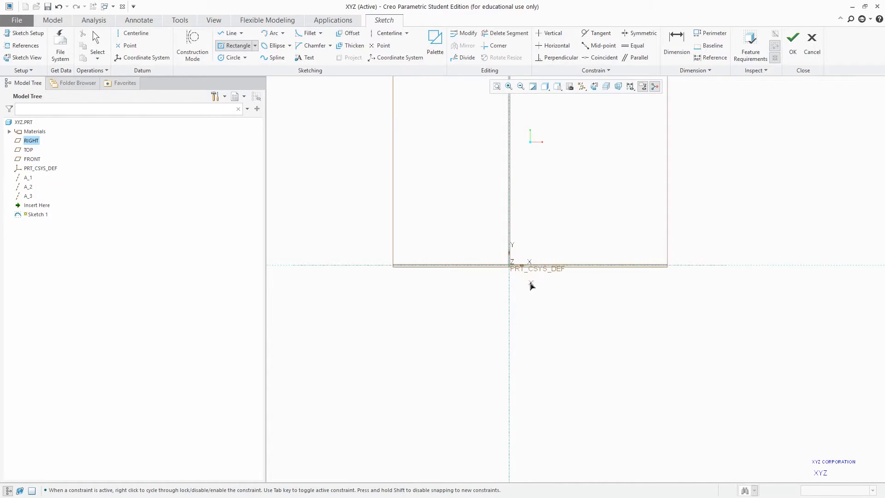
pyautogui.click(510, 265)
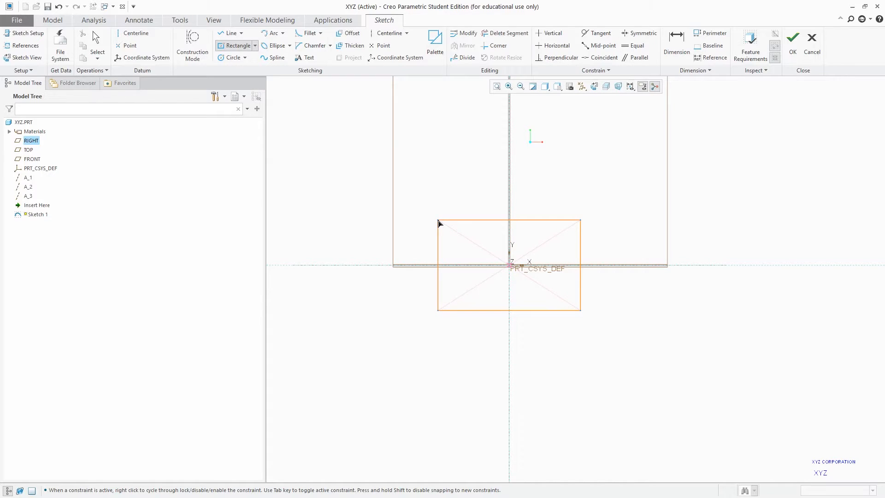
pyautogui.click(438, 224)
pyautogui.middleClick(442, 194)
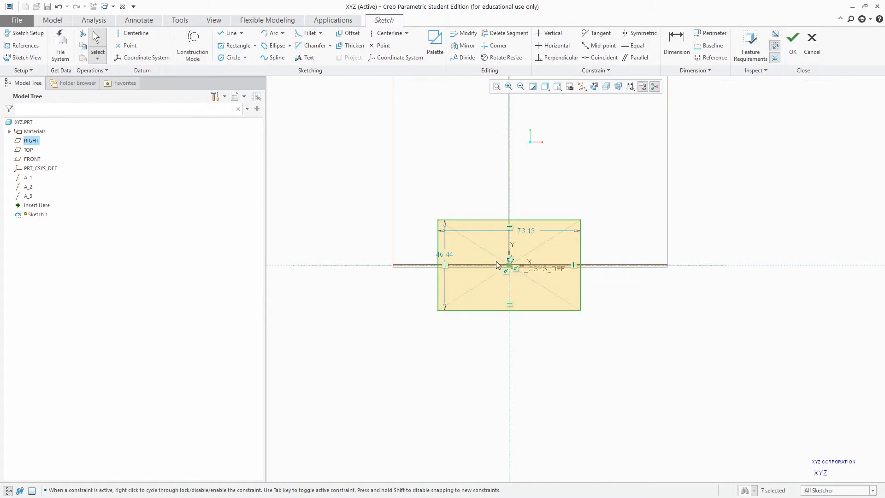
pyautogui.moveTo(528, 231); pyautogui.dragTo(530, 196)
pyautogui.moveTo(446, 257); pyautogui.dragTo(410, 257)
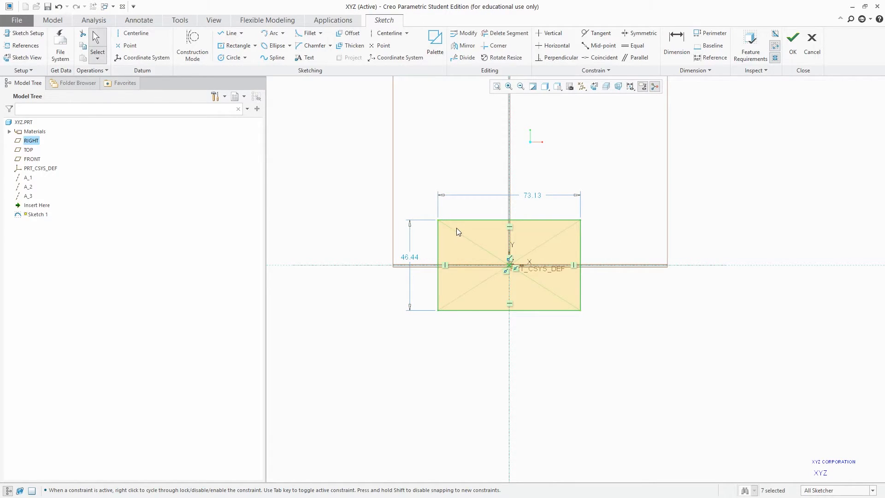
# Set the center rectangle's height to 30 and its width to 85
pyautogui.doubleClick(406, 257)
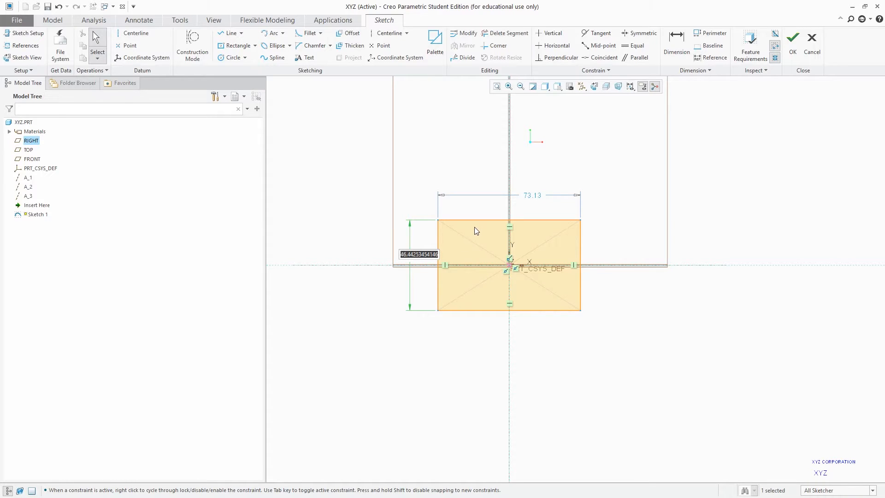
pyautogui.write('30')
pyautogui.press('Return')
pyautogui.scroll(4, 538, 254)
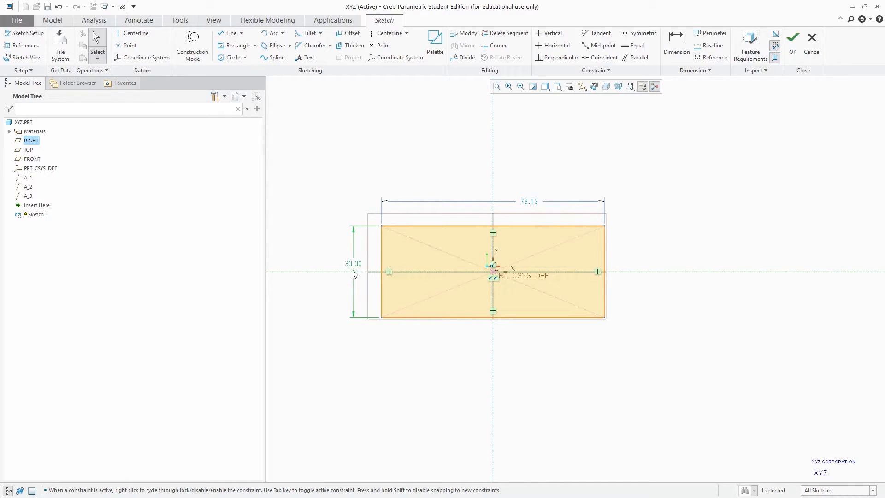
pyautogui.doubleClick(526, 202)
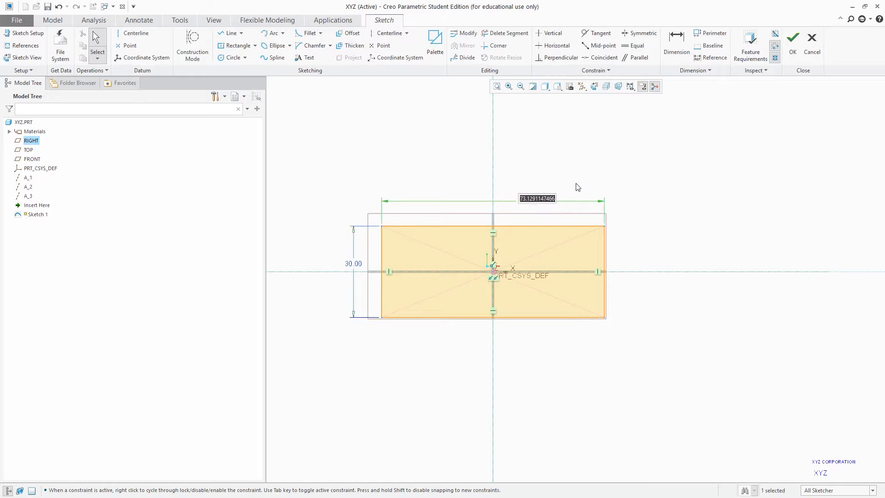
pyautogui.write('6')
pyautogui.press('Return')
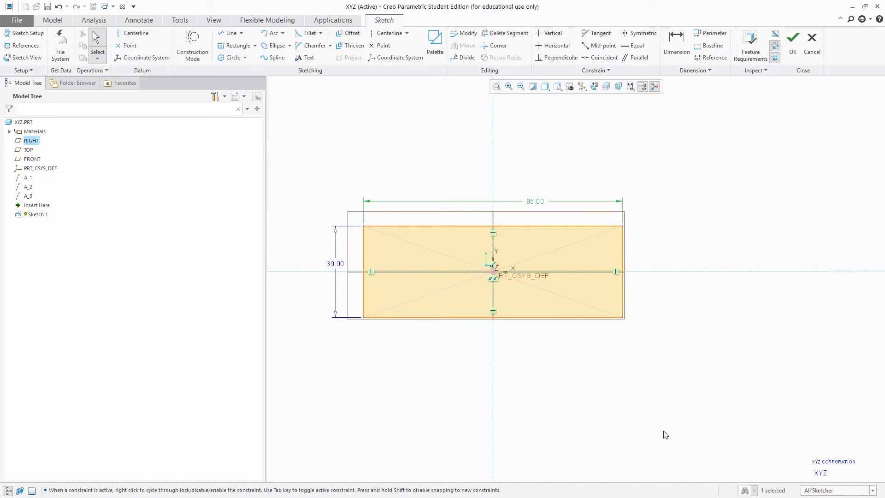
# Delete the center rectangle with its references and sketch a corner rectangle about 64 by 46 around the origin
pyautogui.moveTo(324, 229); pyautogui.dragTo(325, 228)
pyautogui.press('Delete')
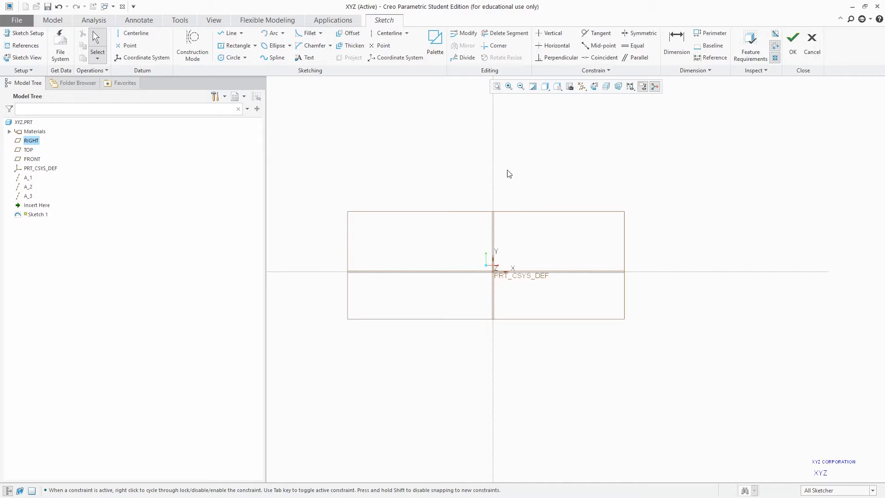
pyautogui.click(255, 45)
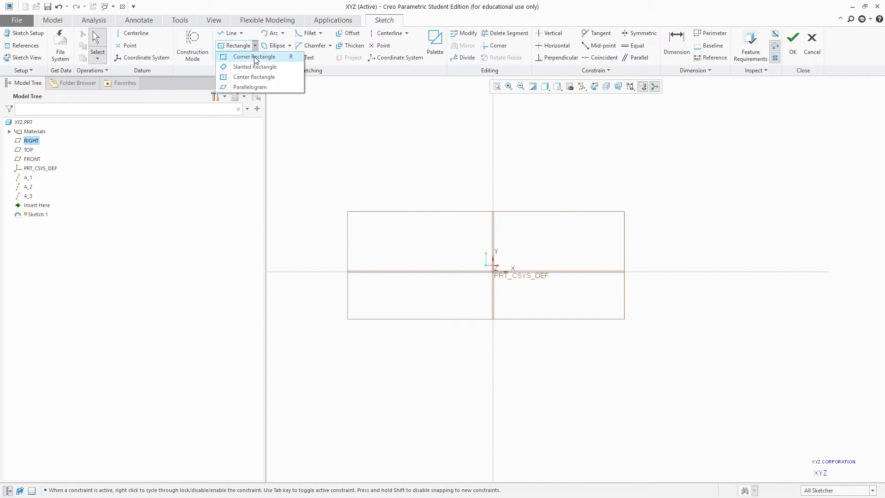
pyautogui.click(254, 57)
pyautogui.click(399, 205)
pyautogui.click(596, 345)
pyautogui.middleClick(696, 219)
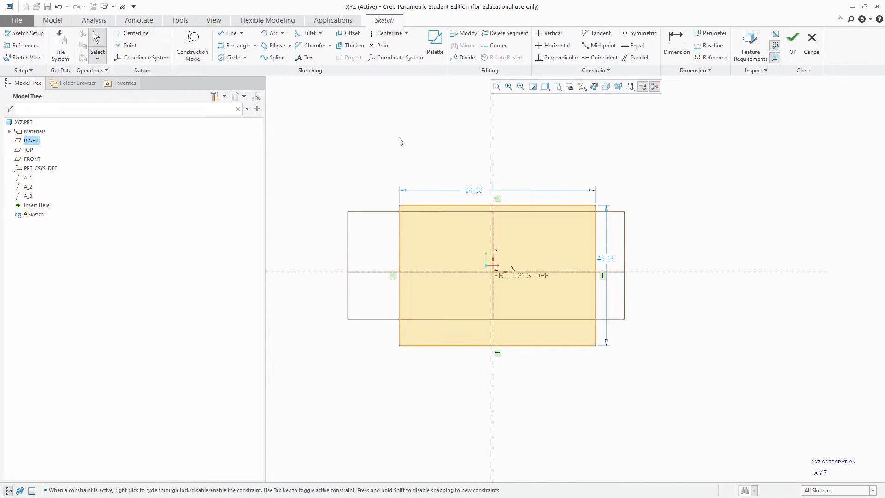
# Add the horizontal and vertical datum planes through the origin as sketch references
pyautogui.click(22, 45)
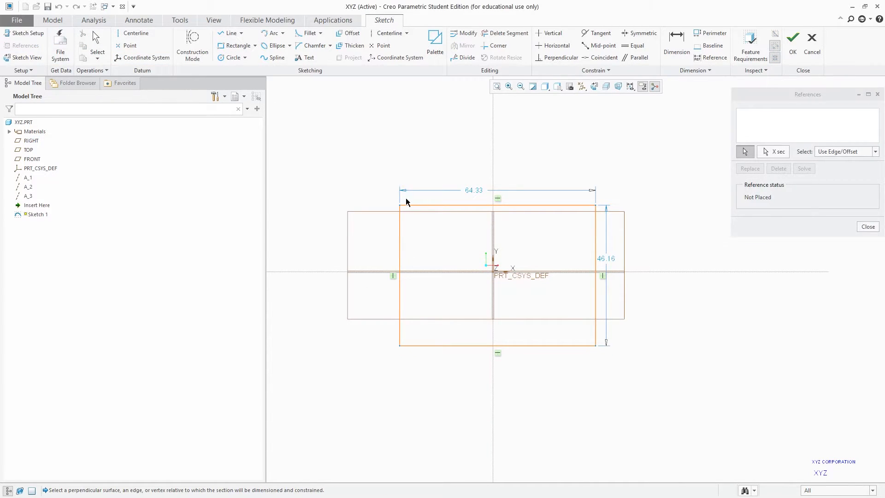
pyautogui.click(367, 272)
pyautogui.click(496, 213)
pyautogui.click(871, 234)
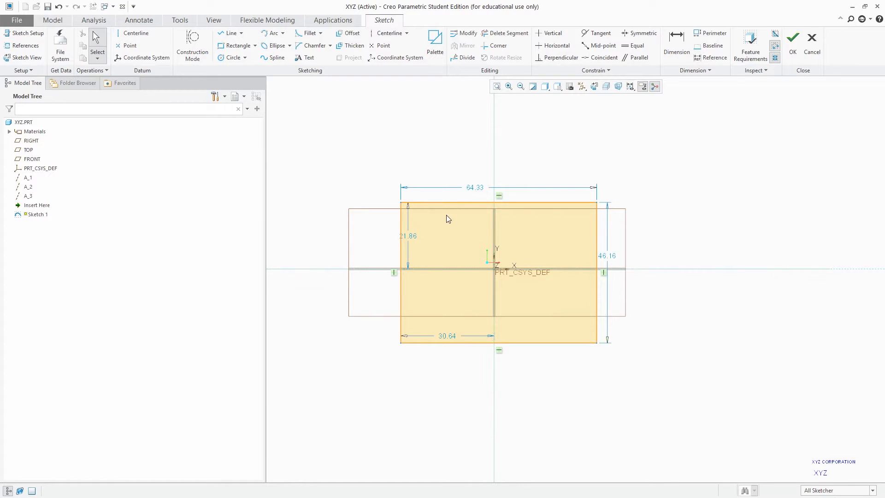
# Undo back to the 85 by 30 center rectangle, try deleting its upper edge, and undo that deletion
pyautogui.click(58, 7)
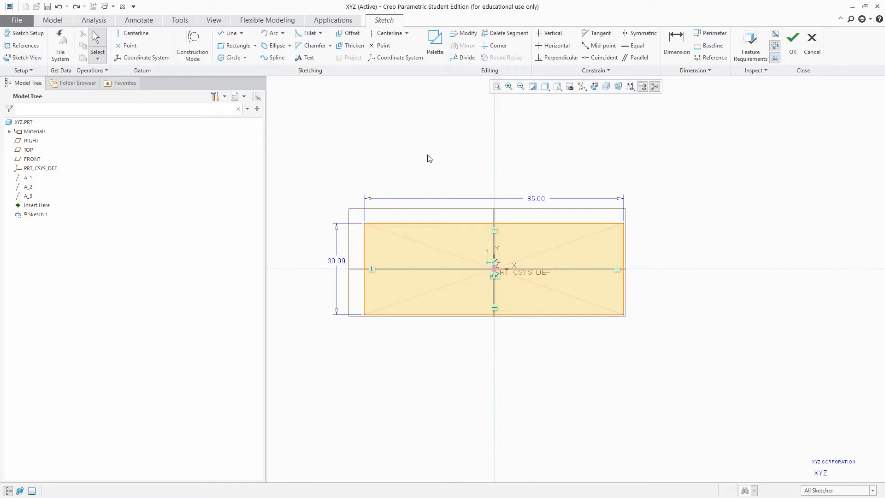
pyautogui.click(427, 223)
pyautogui.press('Delete')
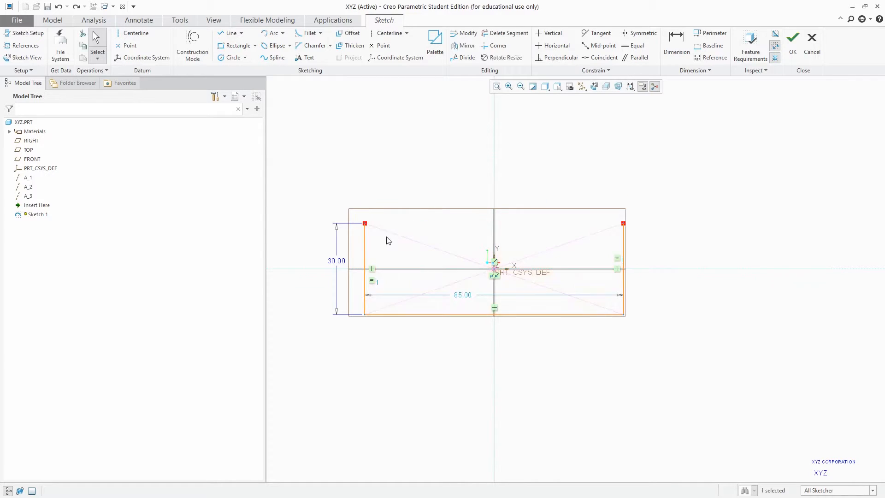
pyautogui.hotkey('ctrl', 'z')
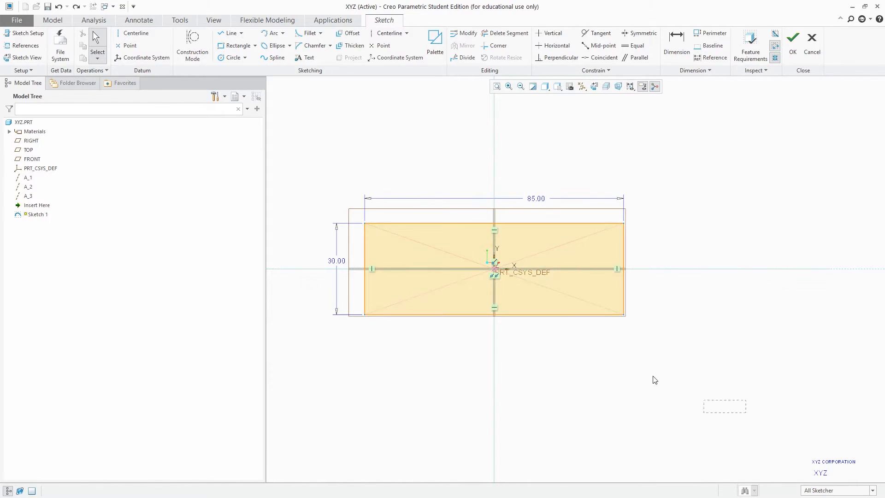
# Undo the center rectangle and its references, and add the TOP and RIGHT datum planes as sketch references
pyautogui.hotkey('ctrl', 'z')
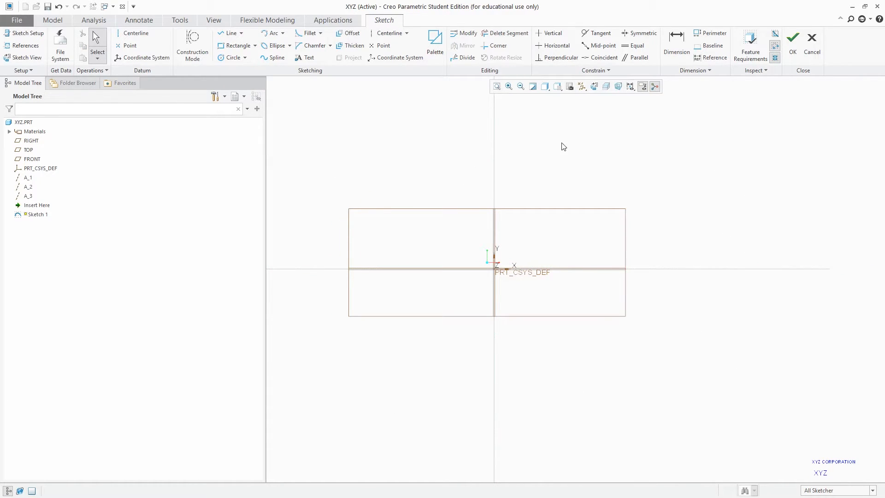
pyautogui.click(19, 46)
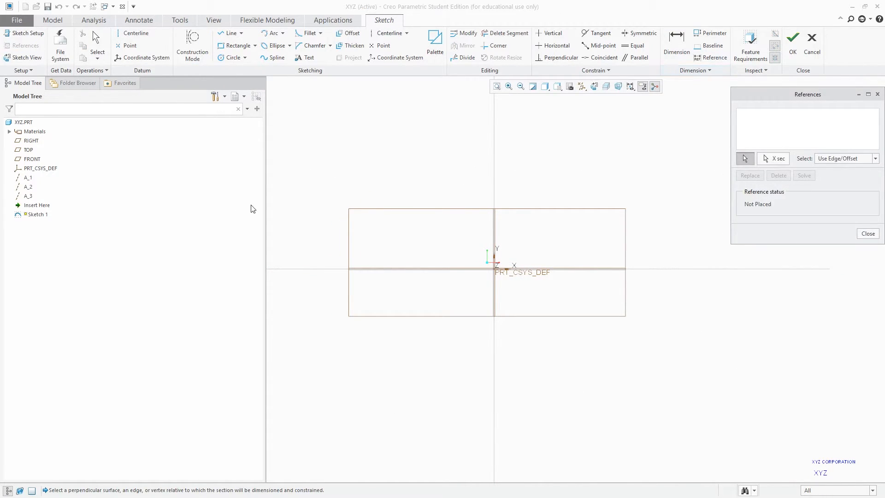
pyautogui.click(29, 151)
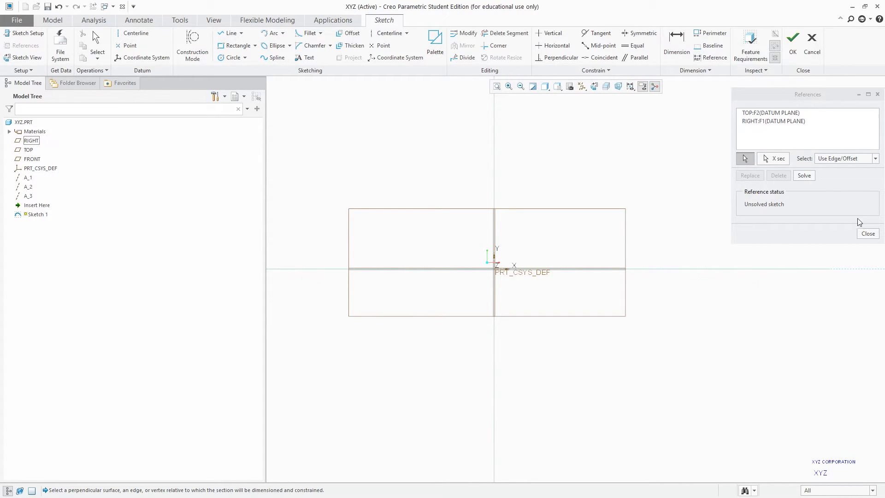
pyautogui.click(868, 234)
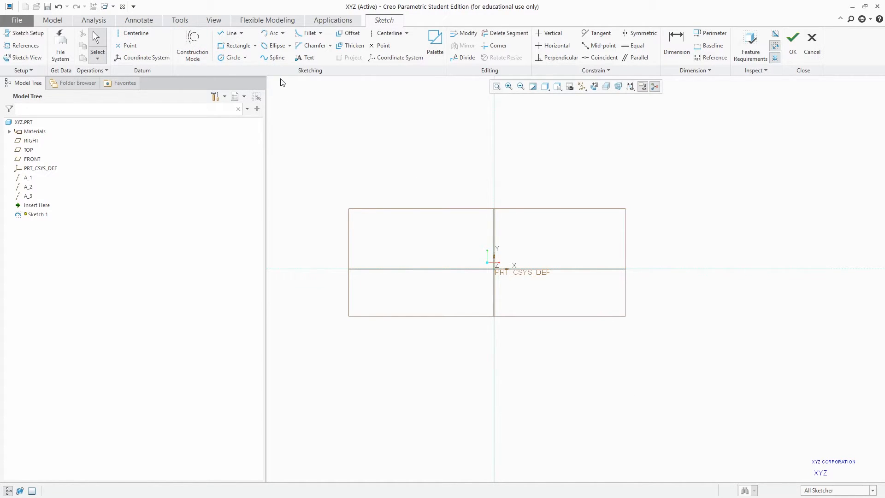
# Sketch a parallelogram about 38 wide and 19 high with horizontal upper and lower edges, up and to the right of the origin
pyautogui.click(254, 46)
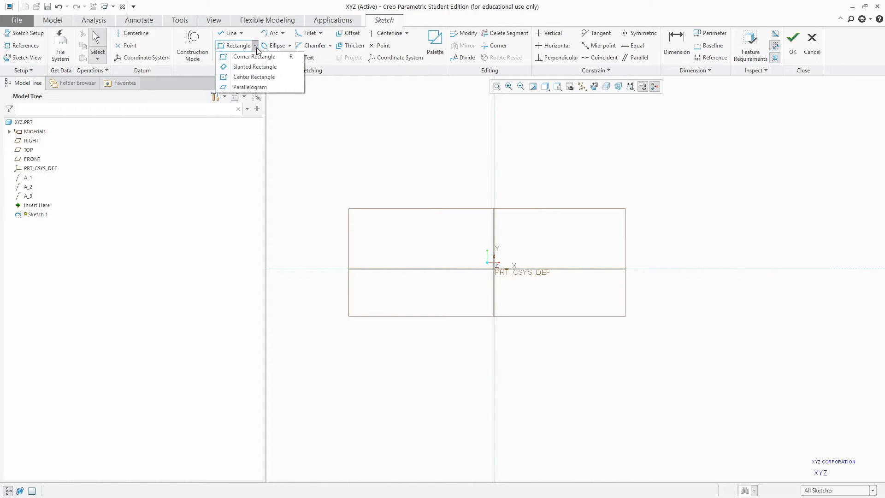
pyautogui.click(258, 88)
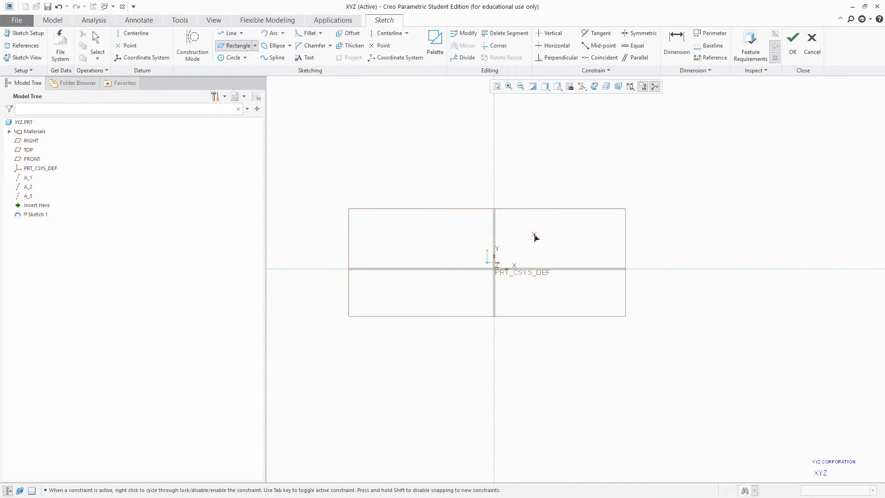
pyautogui.click(521, 225)
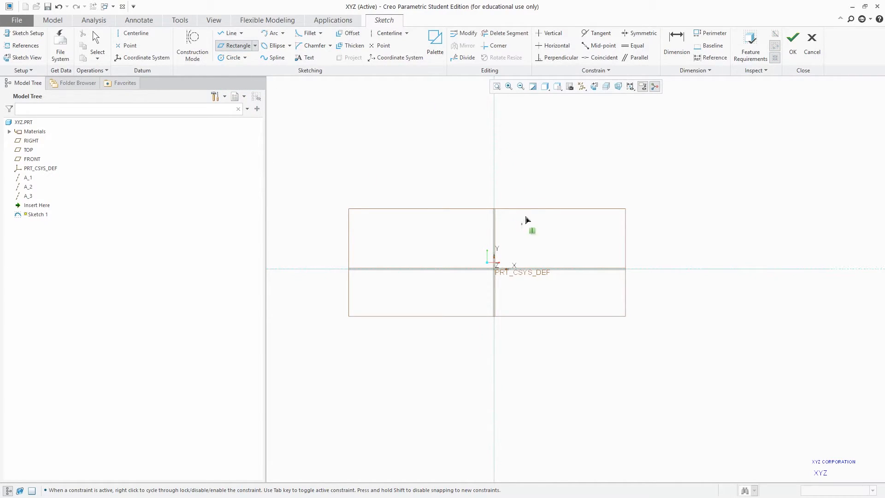
pyautogui.click(539, 168)
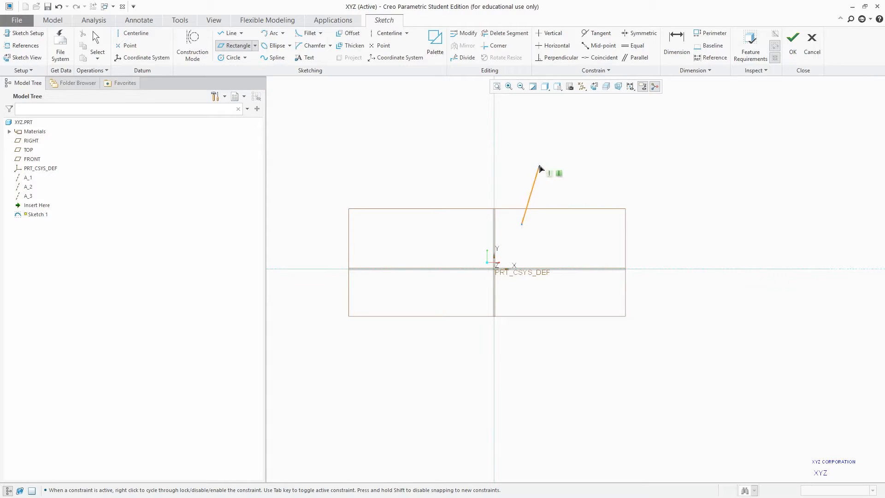
pyautogui.click(655, 168)
pyautogui.middleClick(673, 139)
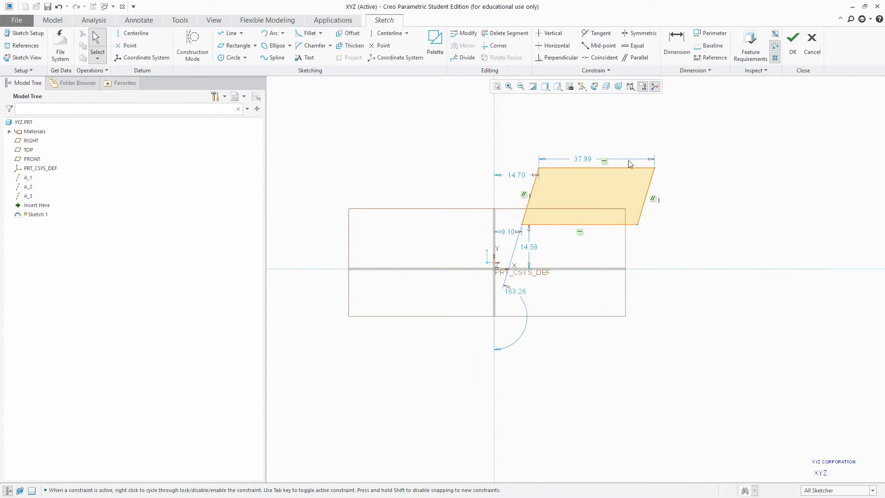
pyautogui.scroll(-2, 662, 202)
pyautogui.scroll(2, 664, 202)
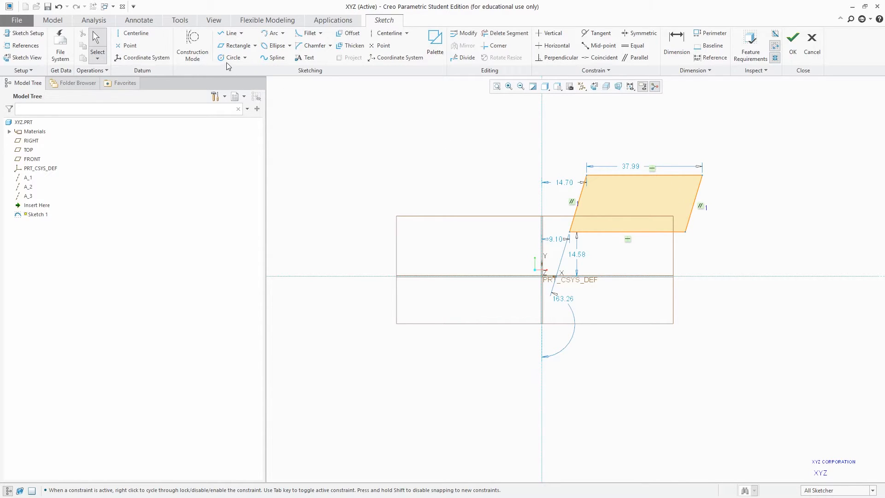
# Sketch a second, tilted parallelogram up and to the left of the origin, with its lowest corner about 70 left and 31 above
pyautogui.click(238, 45)
pyautogui.click(328, 183)
pyautogui.click(312, 143)
pyautogui.click(369, 91)
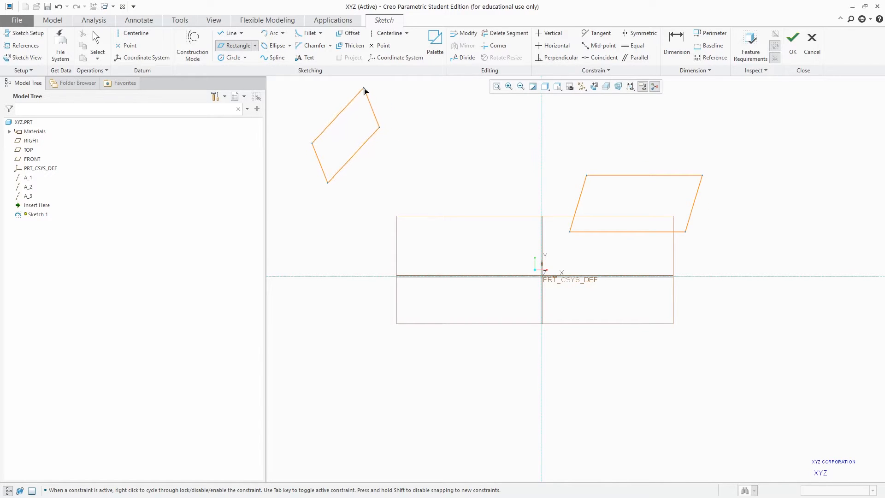
pyautogui.middleClick(429, 98)
pyautogui.scroll(1, 407, 194)
pyautogui.scroll(-2, 407, 194)
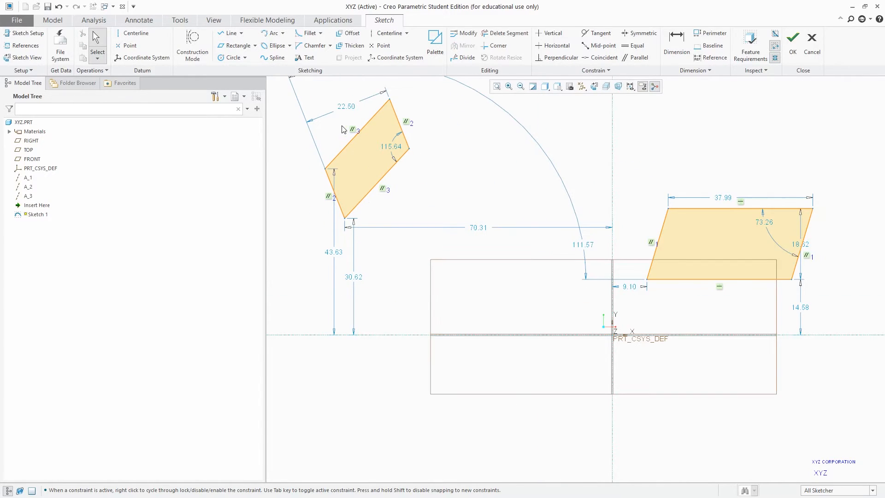
pyautogui.scroll(3, 401, 191)
# Delete both parallelograms from the sketch
pyautogui.moveTo(308, 103); pyautogui.dragTo(412, 228)
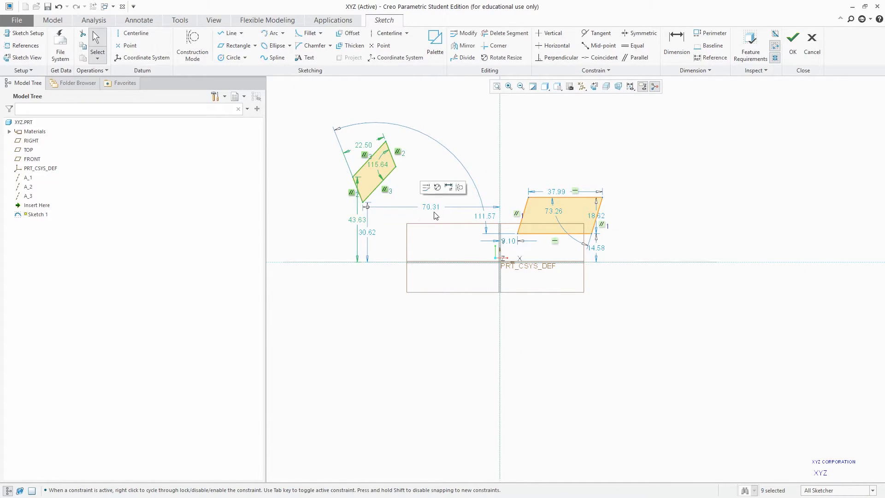
pyautogui.press('Delete')
pyautogui.moveTo(516, 176); pyautogui.dragTo(623, 251)
pyautogui.press('Delete')
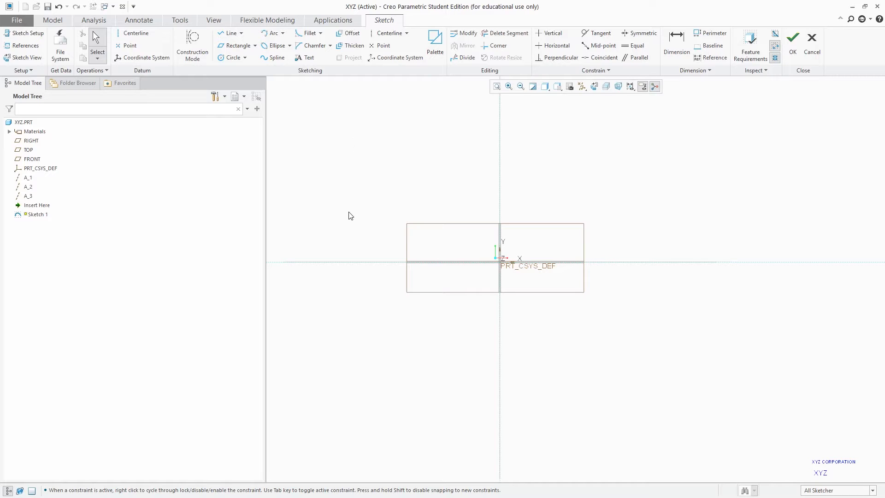
# Sketch a center-and-point circle at the origin and set its diameter to 50
pyautogui.scroll(3, 351, 216)
pyautogui.scroll(-3, 441, 181)
pyautogui.click(245, 58)
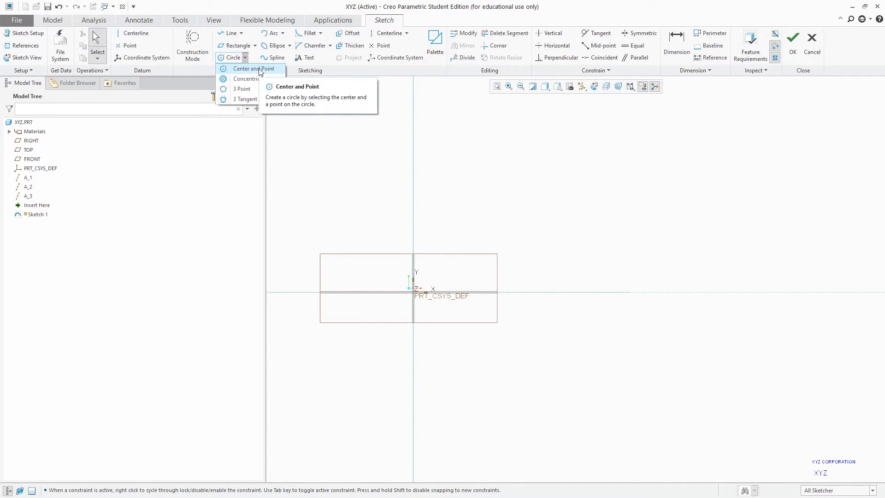
pyautogui.click(259, 70)
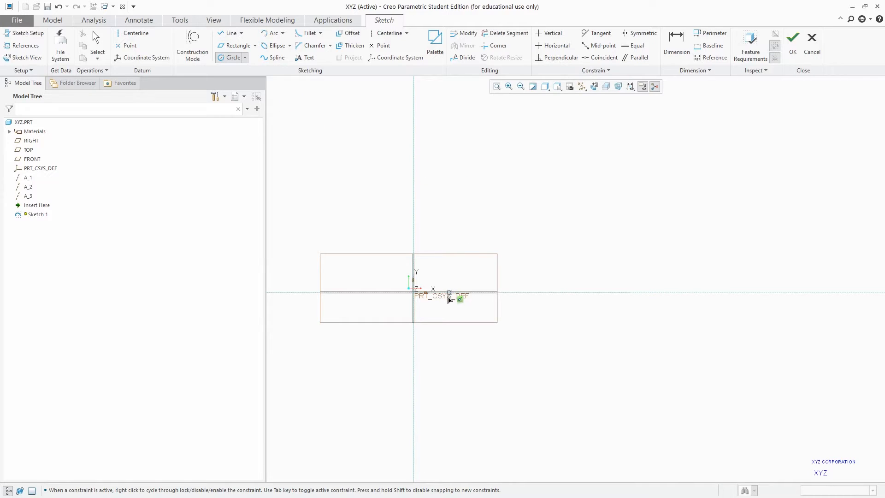
pyautogui.click(413, 293)
pyautogui.click(443, 328)
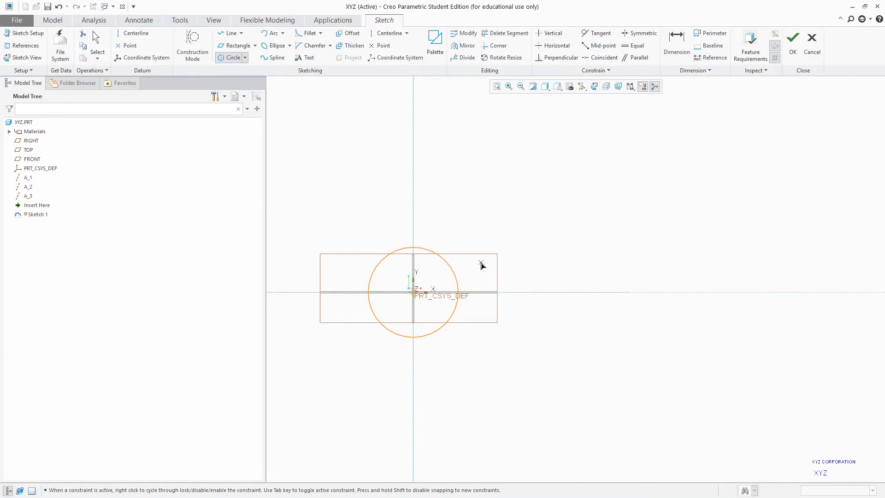
pyautogui.middleClick(548, 190)
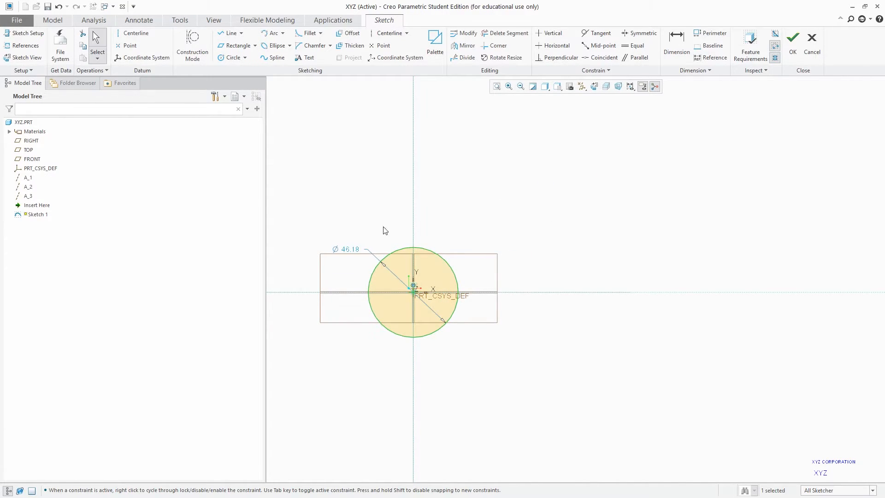
pyautogui.doubleClick(367, 248)
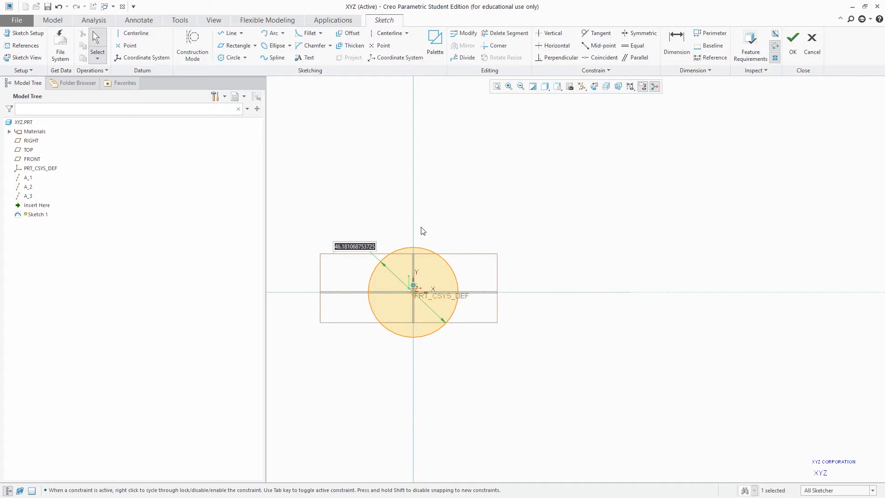
pyautogui.write('50')
pyautogui.press('Return')
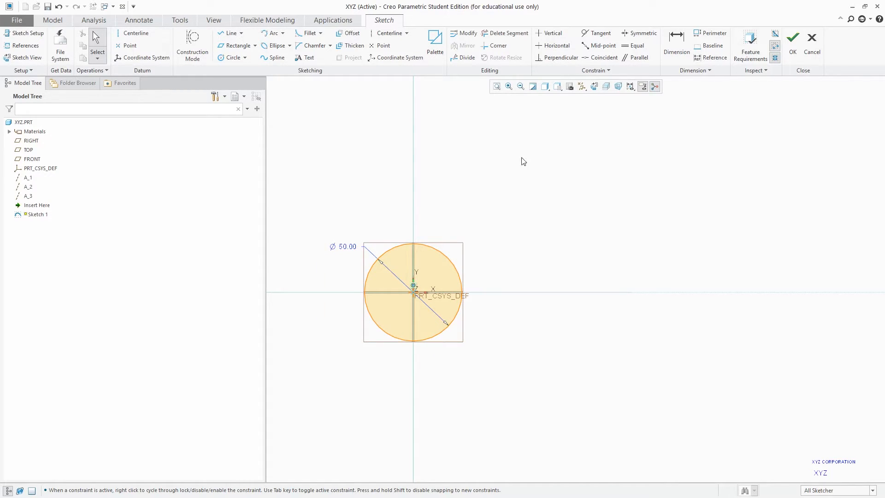
# Sketch a second circle about 88 right of and 48 above the origin and set its diameter to 30
pyautogui.click(231, 57)
pyautogui.click(584, 197)
pyautogui.click(599, 217)
pyautogui.middleClick(650, 172)
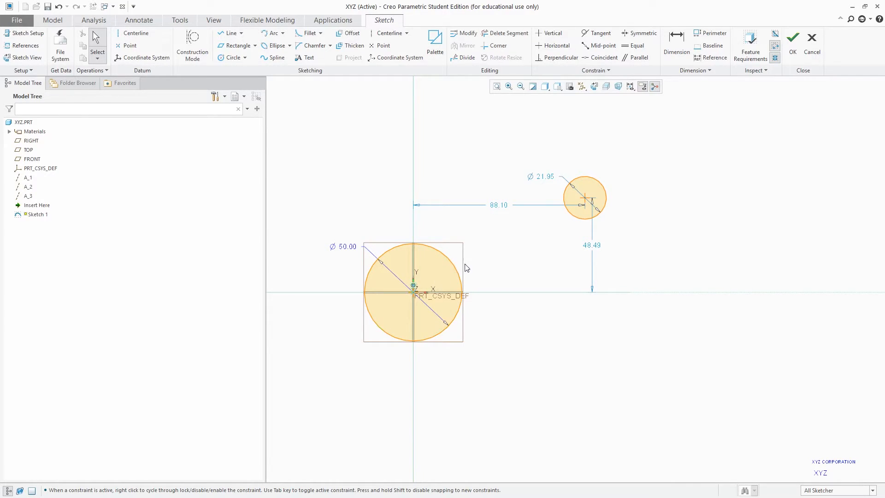
pyautogui.doubleClick(548, 177)
pyautogui.write('30')
pyautogui.press('Return')
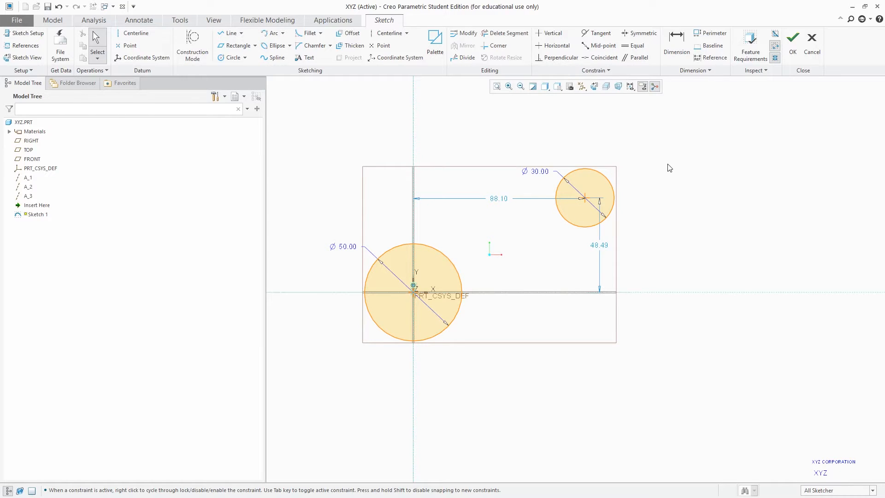
# Set the small circle's center distances from the origin references to 100 horizontally and 50 vertically
pyautogui.scroll(-3, 664, 167)
pyautogui.scroll(1, 443, 259)
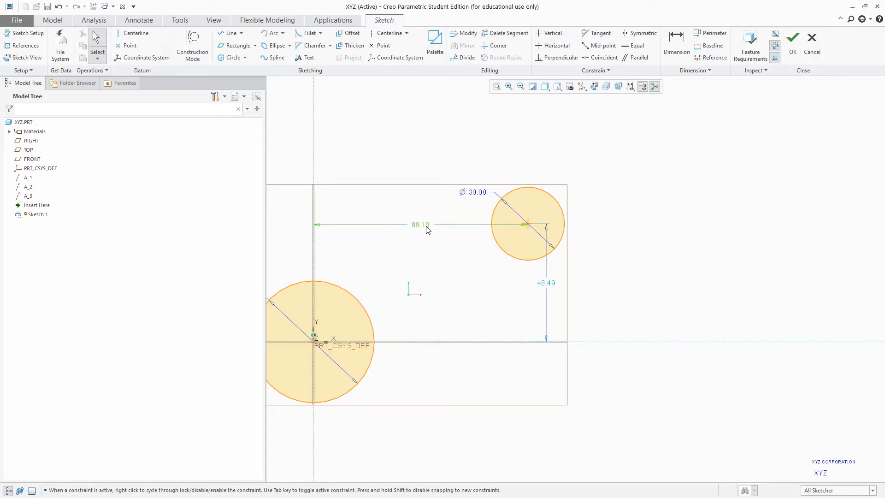
pyautogui.doubleClick(427, 226)
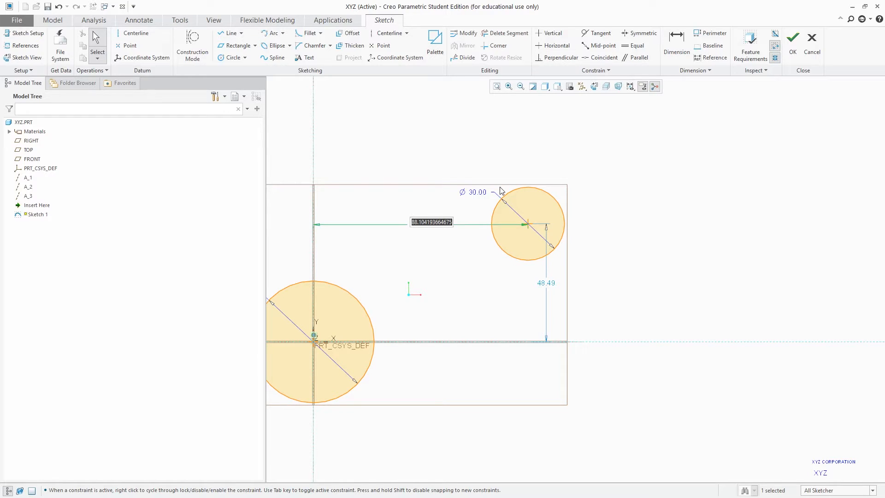
pyautogui.write('100')
pyautogui.press('Return')
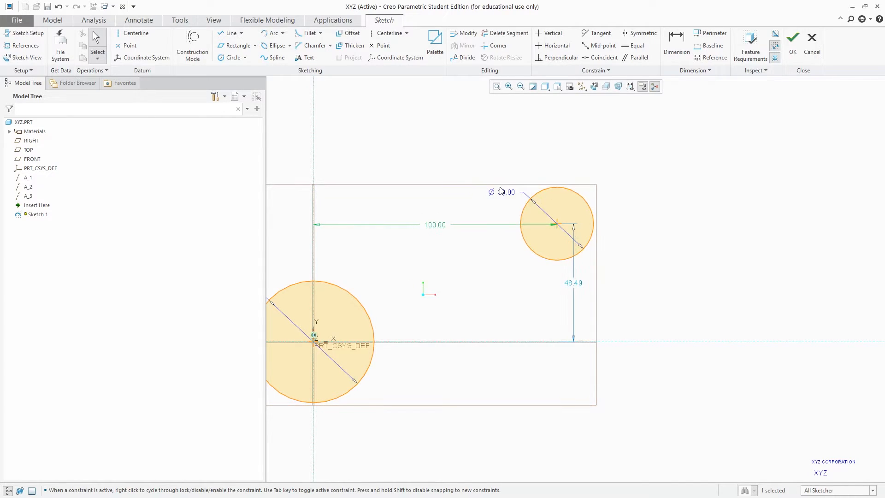
pyautogui.doubleClick(580, 287)
pyautogui.write('50')
pyautogui.press('Return')
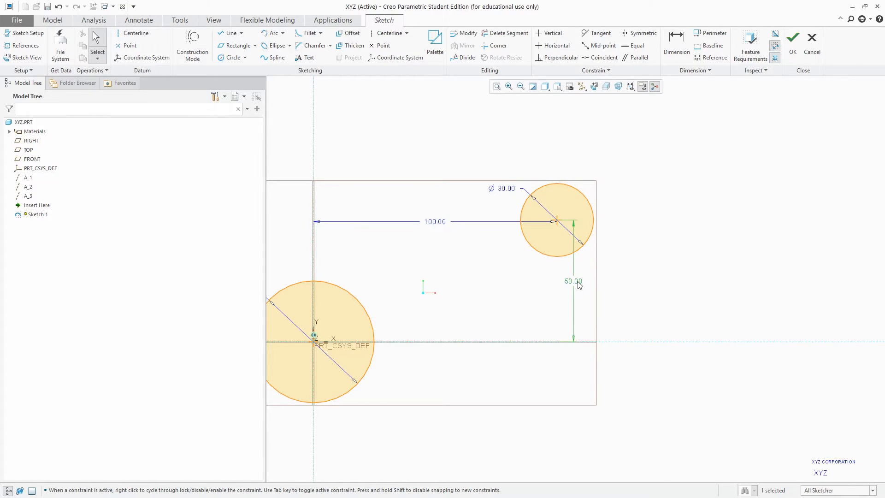
pyautogui.click(757, 162)
pyautogui.scroll(2, 644, 223)
pyautogui.scroll(-1, 517, 232)
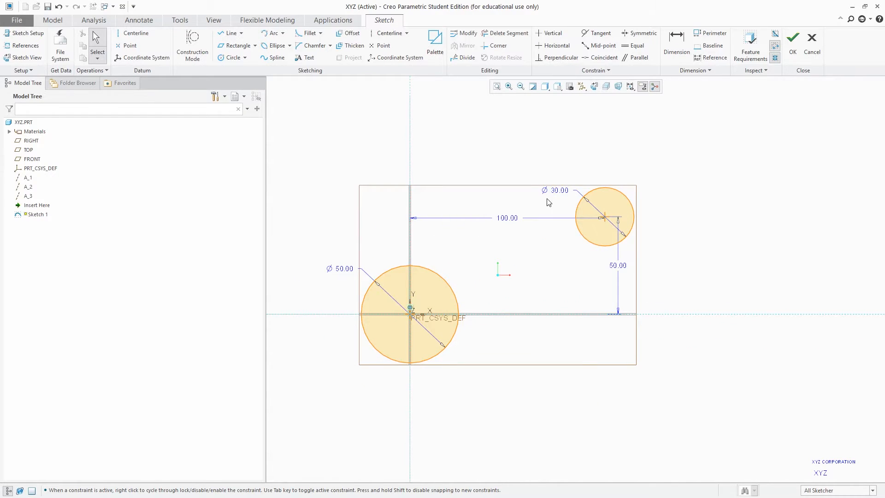
# Move the small circle's diameter dimension above it, try shifting the circle's center, and undo that shift
pyautogui.moveTo(556, 194); pyautogui.dragTo(637, 165)
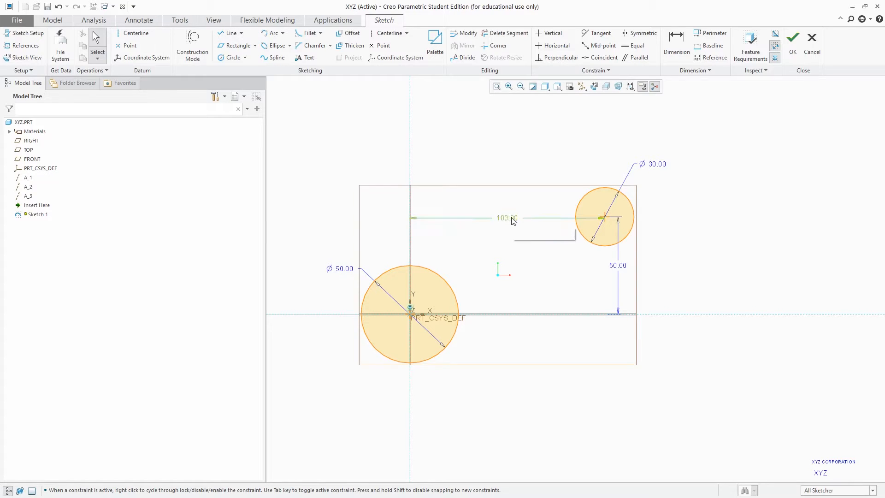
pyautogui.moveTo(607, 220)
pyautogui.mouseDown()
pyautogui.moveTo(596, 214)
pyautogui.moveTo(563, 228)
pyautogui.moveTo(612, 219)
pyautogui.moveTo(595, 217)
pyautogui.mouseUp()
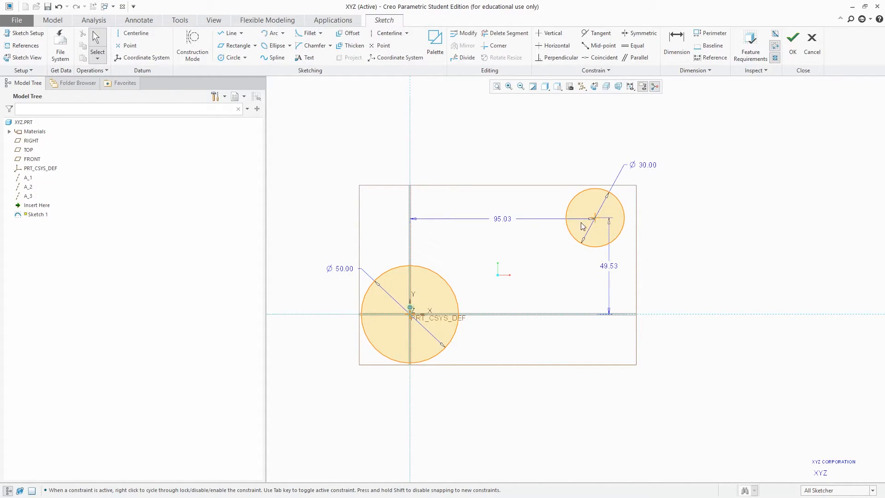
pyautogui.hotkey('ctrl', 'z')
# Lock the small circle's 100 and 50 position dimensions and its 30 diameter, and try moving its center
pyautogui.click(511, 221)
pyautogui.click(516, 187)
pyautogui.click(620, 267)
pyautogui.click(634, 207)
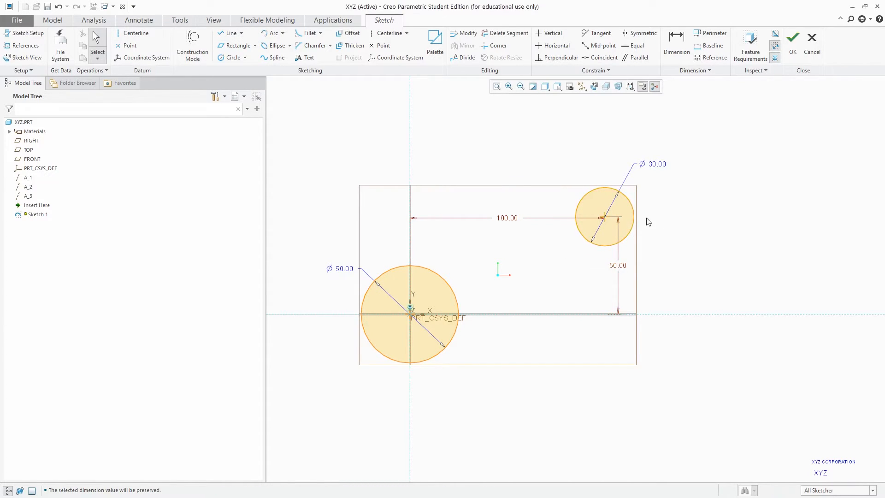
pyautogui.click(658, 167)
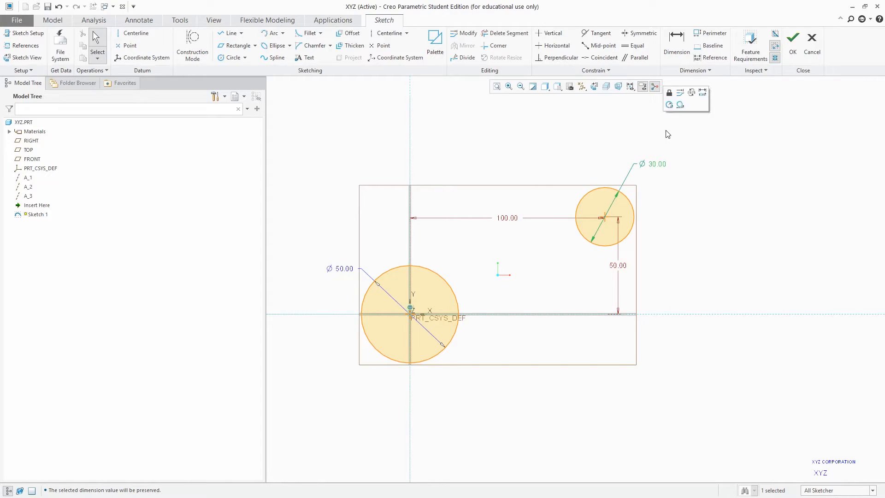
pyautogui.click(667, 91)
pyautogui.moveTo(603, 218); pyautogui.dragTo(611, 204)
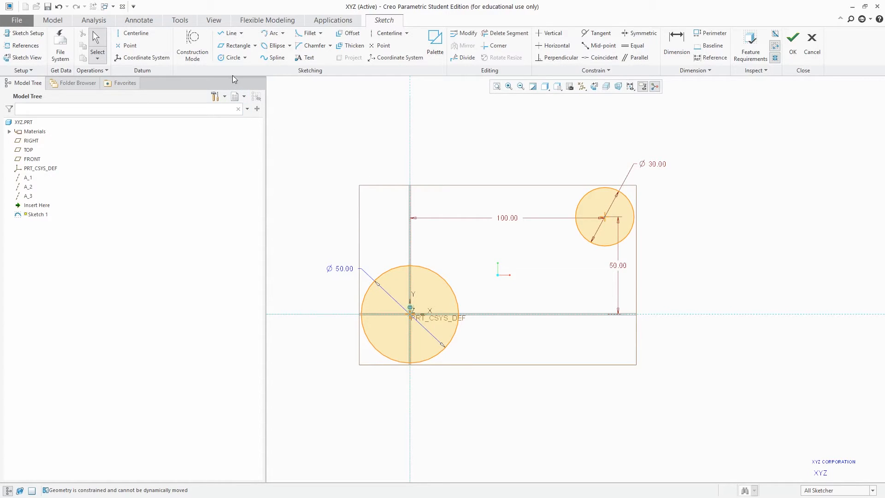
pyautogui.click(241, 37)
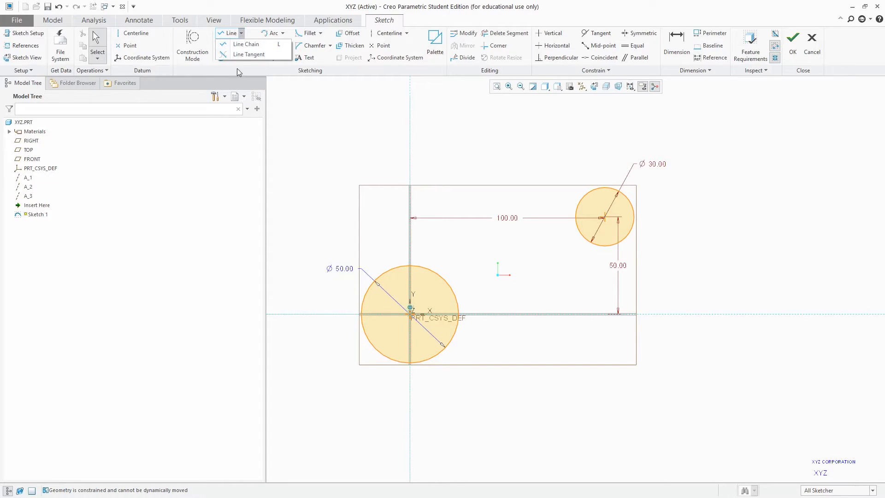
pyautogui.click(316, 130)
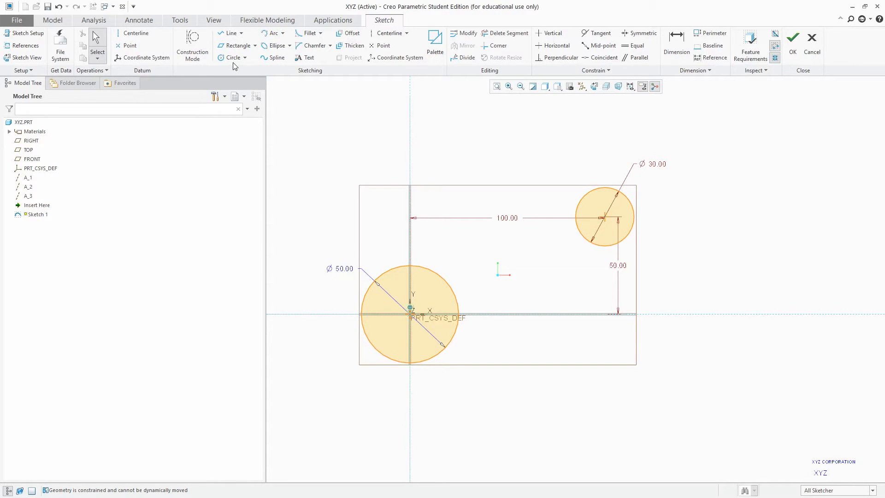
pyautogui.click(241, 33)
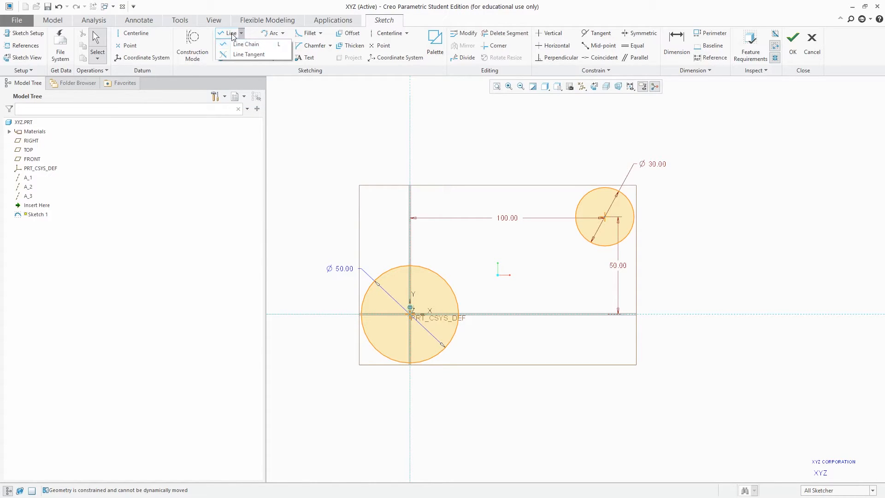
pyautogui.click(242, 33)
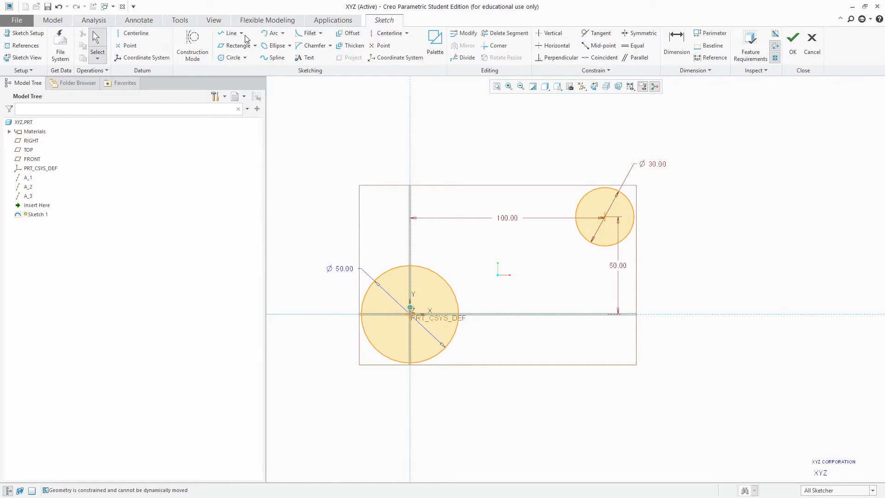
# Draw a tangent line joining the lower sides of the large and small circles with Line Tangent
pyautogui.click(242, 33)
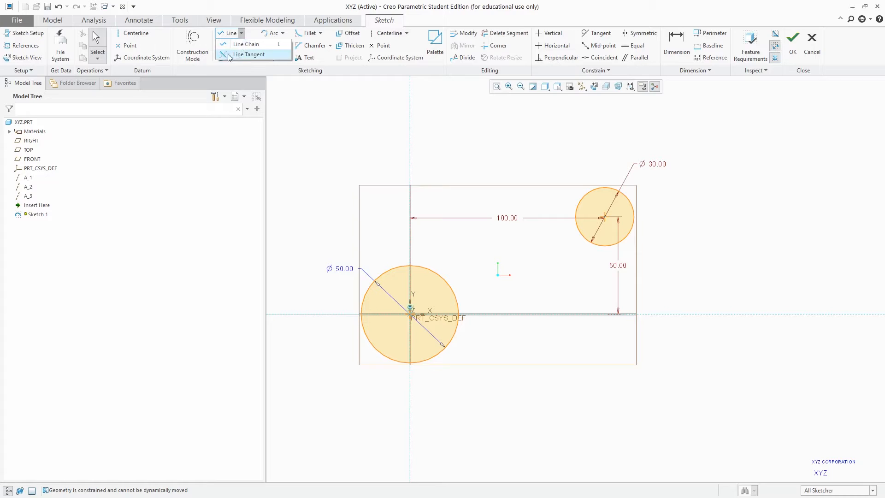
pyautogui.click(245, 54)
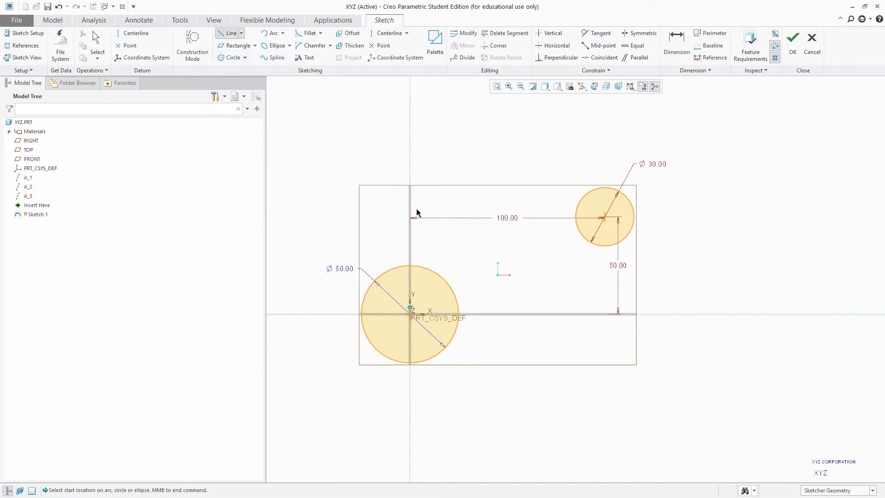
pyautogui.click(386, 274)
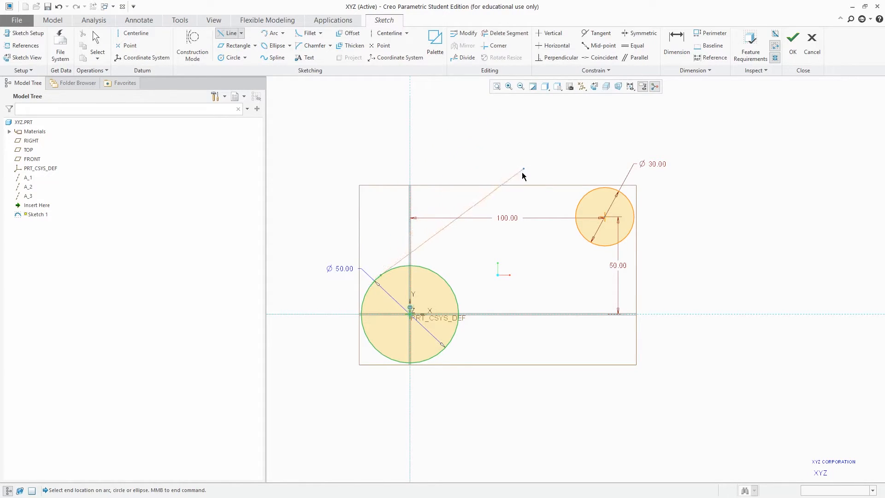
pyautogui.middleClick(579, 203)
pyautogui.click(393, 268)
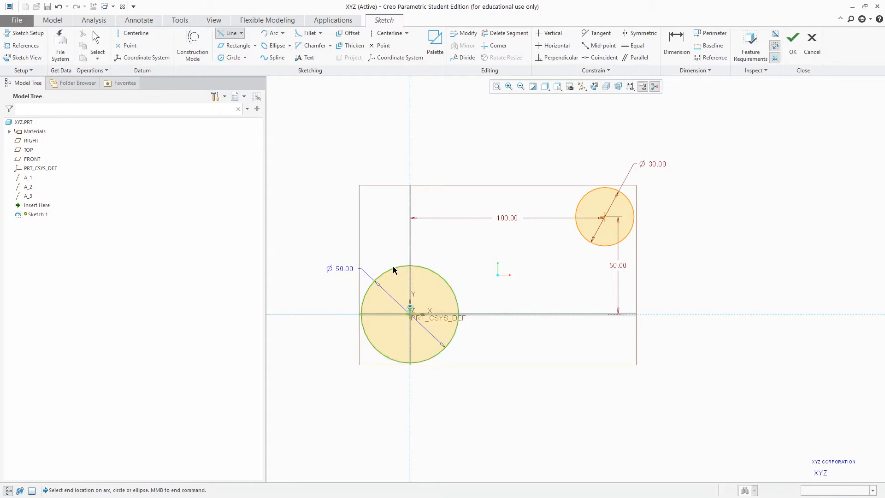
pyautogui.click(628, 236)
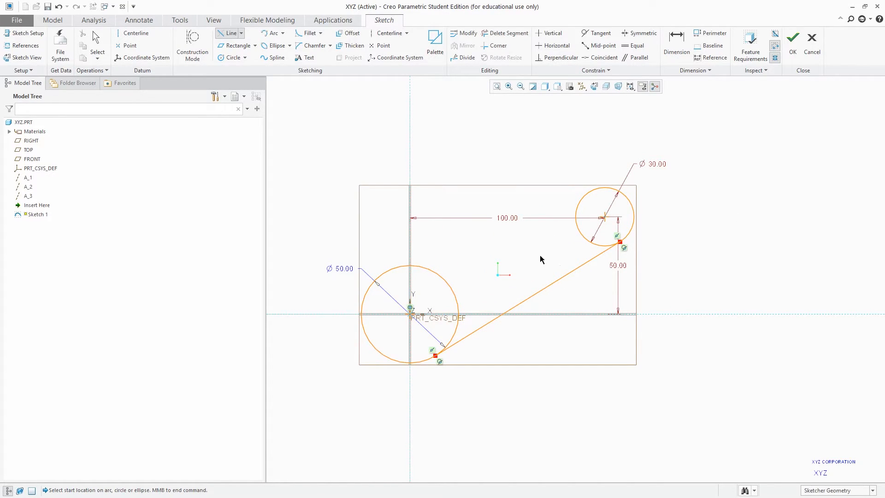
# Draw a second tangent line joining the upper sides of the large and small circles
pyautogui.click(392, 270)
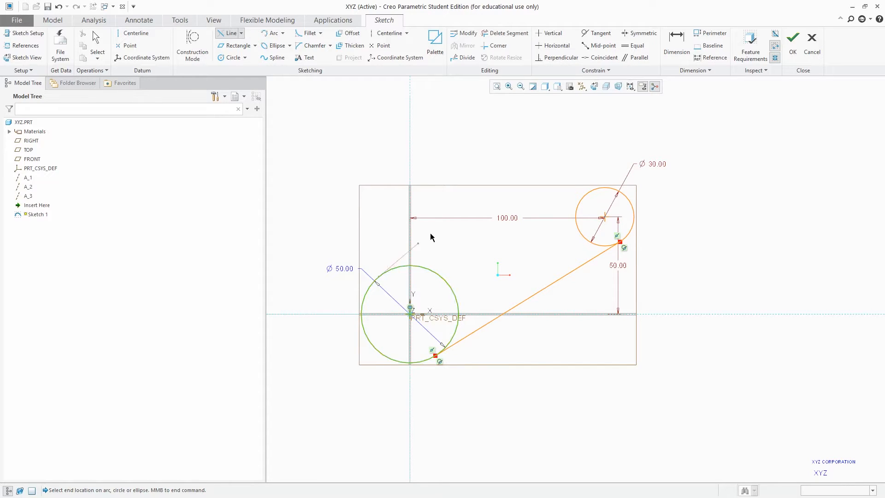
pyautogui.click(591, 188)
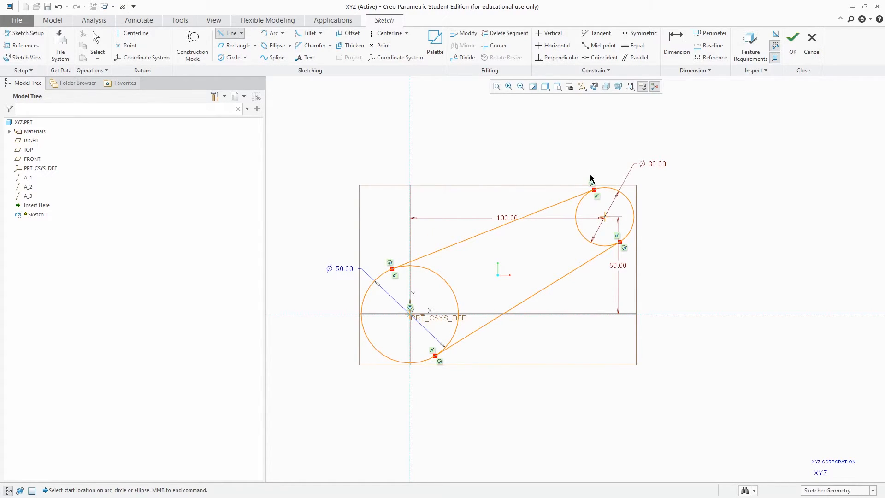
pyautogui.middleClick(519, 126)
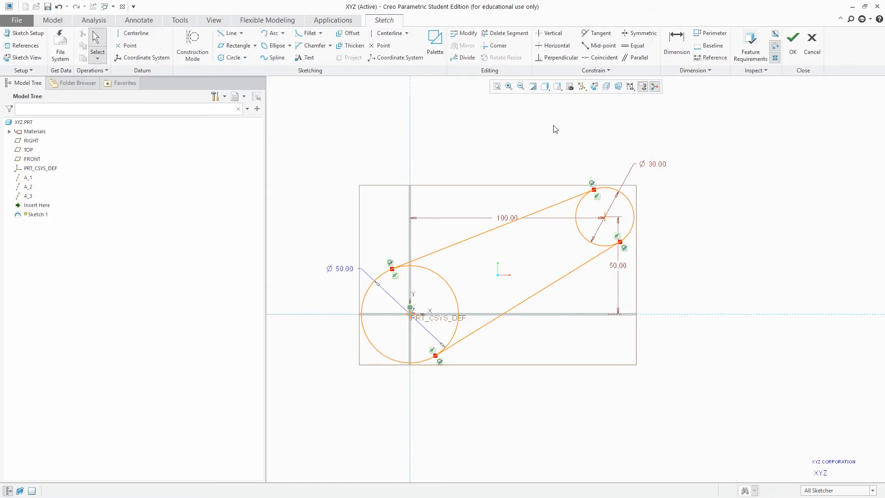
pyautogui.scroll(2, 401, 255)
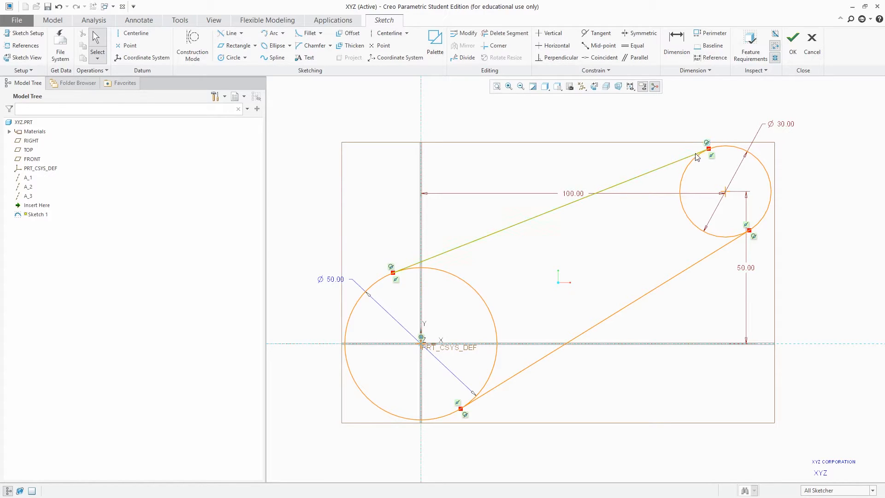
pyautogui.scroll(-2, 536, 179)
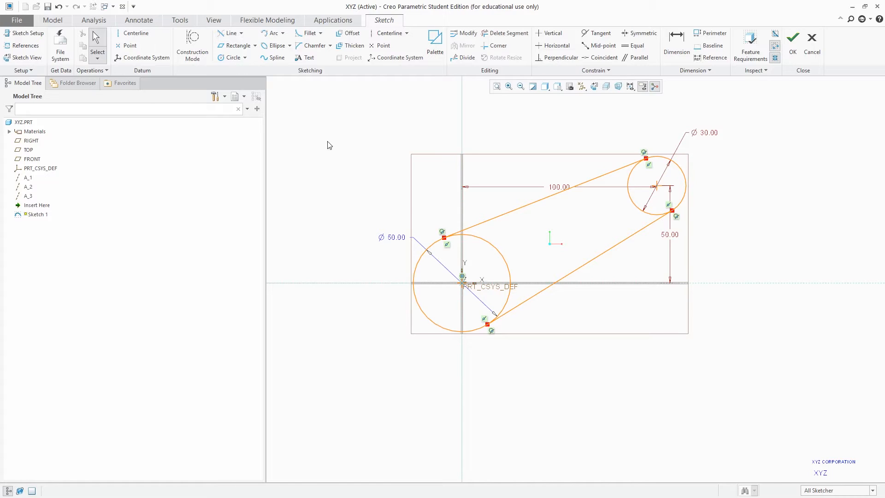
# Undo the tangent lines, the dimension changes and both circles until the sketch is empty
pyautogui.hotkey('ctrl', 'z')
pyautogui.hotkey('ctrl', 'z')
pyautogui.hotkey('ctrl', 'z')
pyautogui.hotkey('ctrl', 'z')
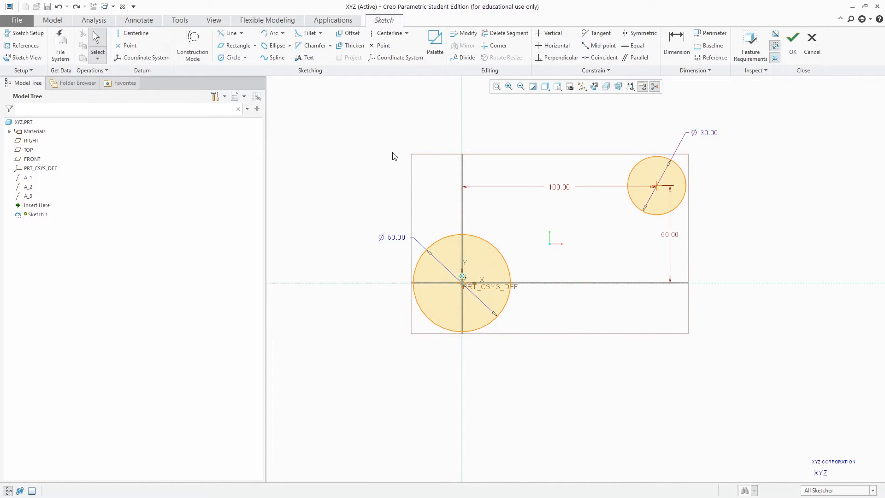
pyautogui.hotkey('ctrl', 'z')
pyautogui.hotkey('ctrl', 'z')
pyautogui.hotkey('ctrl', 'z')
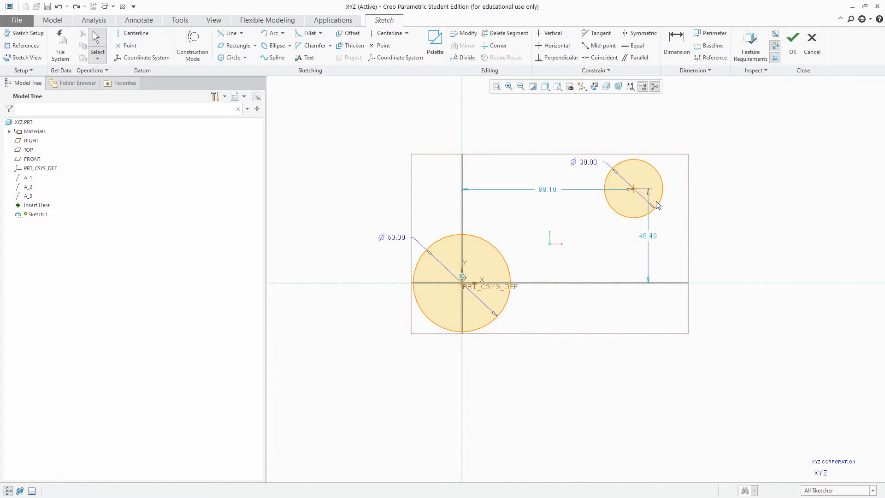
pyautogui.hotkey('ctrl', 'z')
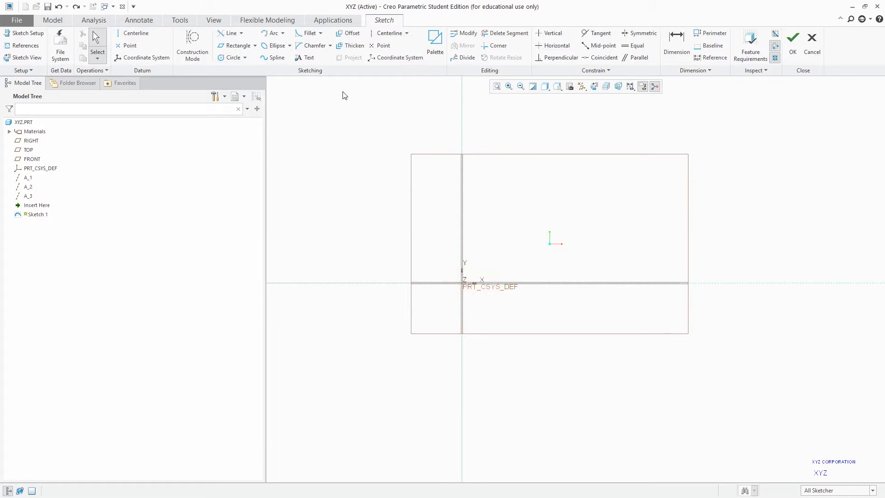
# Sketch a center-and-point circle about 86 in diameter centered on the origin
pyautogui.click(245, 57)
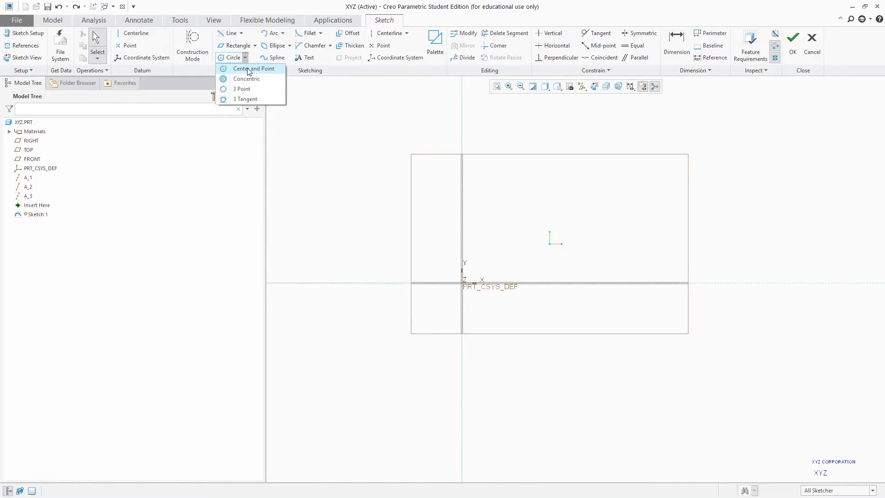
pyautogui.click(258, 69)
pyautogui.click(462, 283)
pyautogui.click(504, 212)
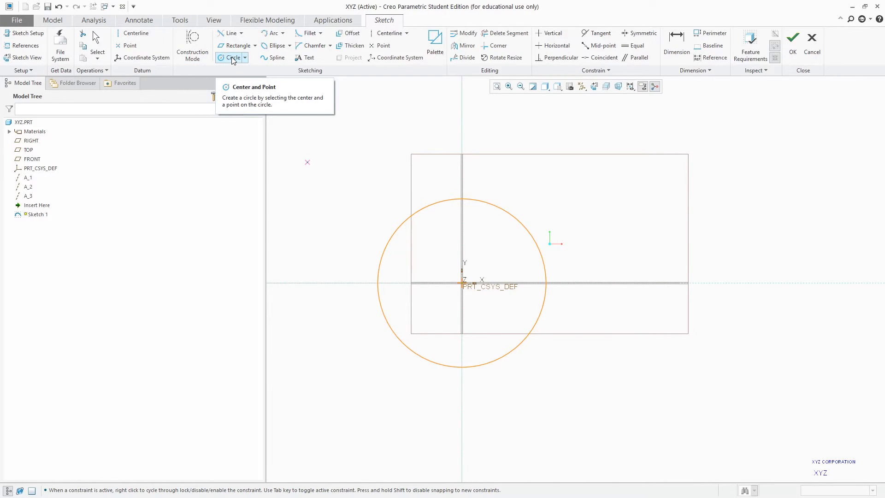
# Sketch a second circle about 55 in diameter, centered about 143 right of and 80 above the origin
pyautogui.click(233, 59)
pyautogui.scroll(2, 438, 253)
pyautogui.click(606, 180)
pyautogui.click(630, 209)
pyautogui.middleClick(684, 175)
# Sketch a series of progressively larger concentric circles around the 55 diameter circle, the outermost about 241 in diameter
pyautogui.click(245, 57)
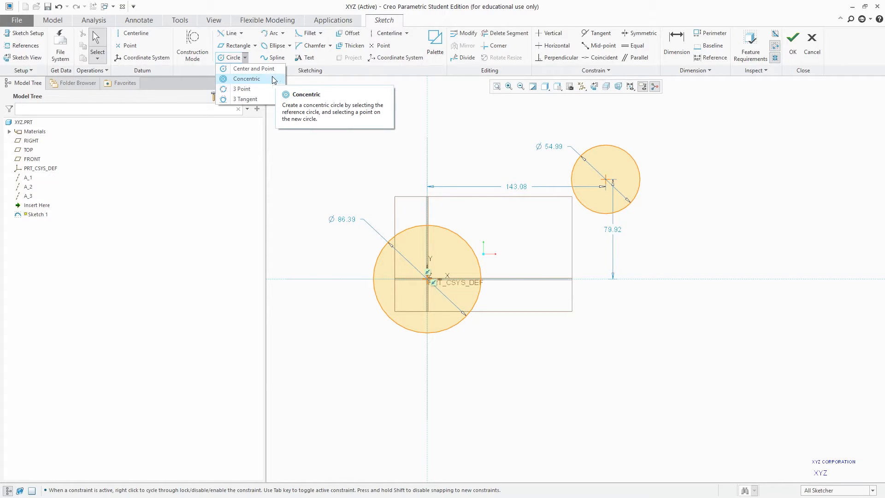
pyautogui.click(246, 79)
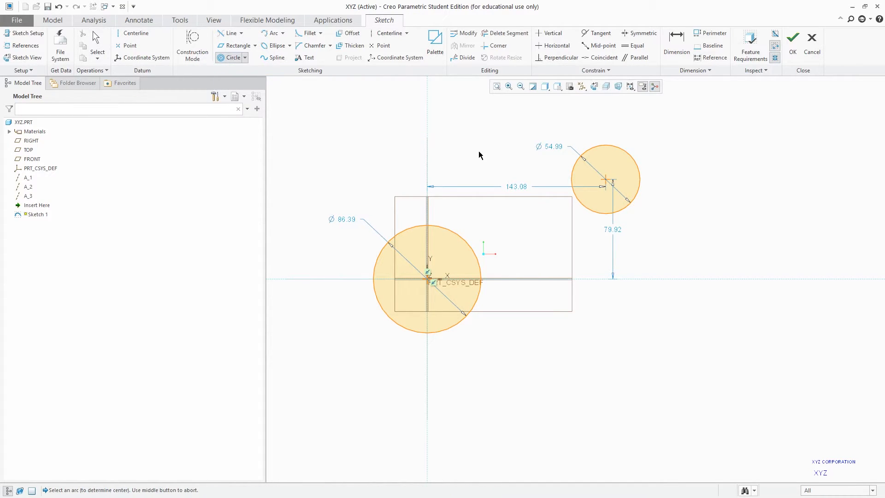
pyautogui.scroll(-3, 432, 236)
pyautogui.scroll(3, 432, 239)
pyautogui.scroll(-2, 434, 232)
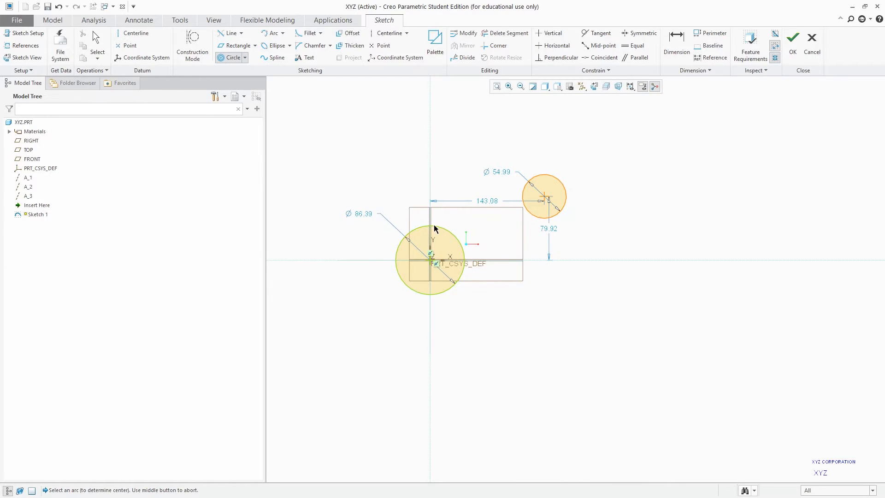
pyautogui.click(283, 33)
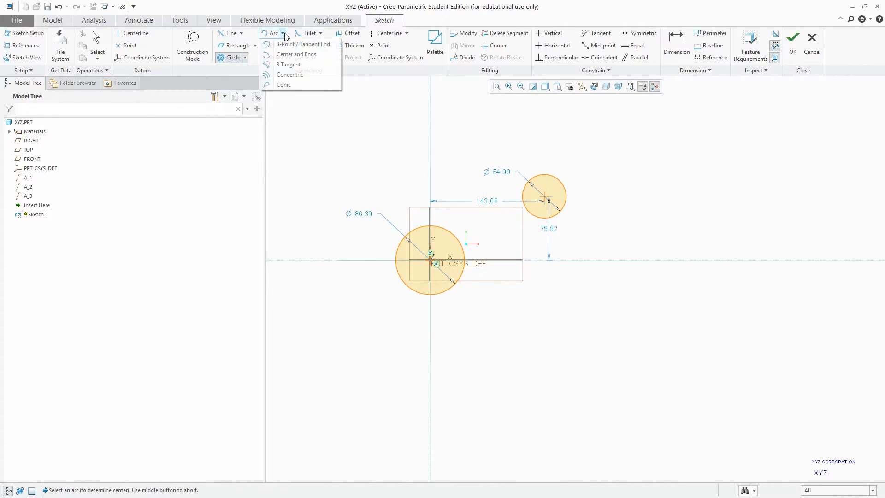
pyautogui.click(344, 120)
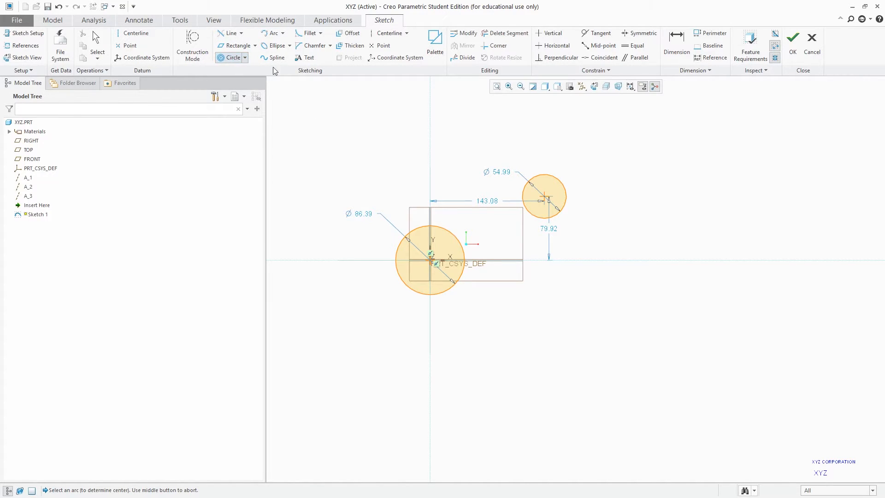
pyautogui.scroll(2, 477, 270)
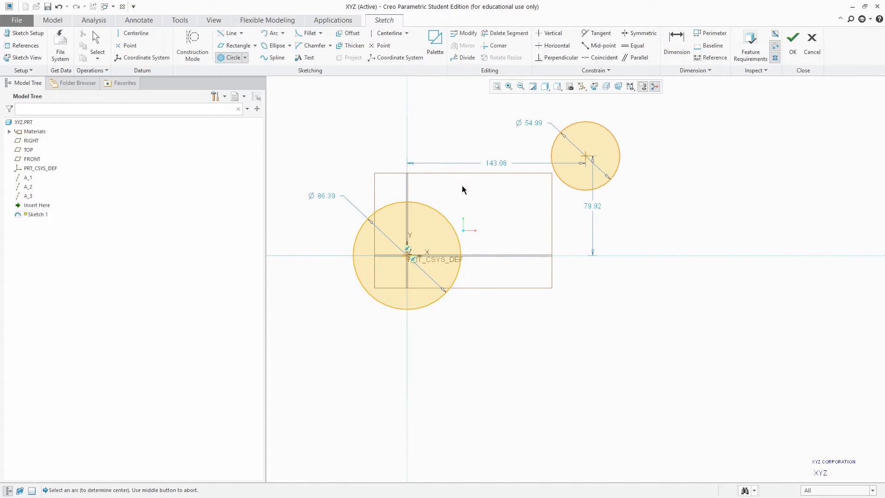
pyautogui.click(580, 124)
pyautogui.click(600, 116)
pyautogui.click(608, 106)
pyautogui.click(640, 109)
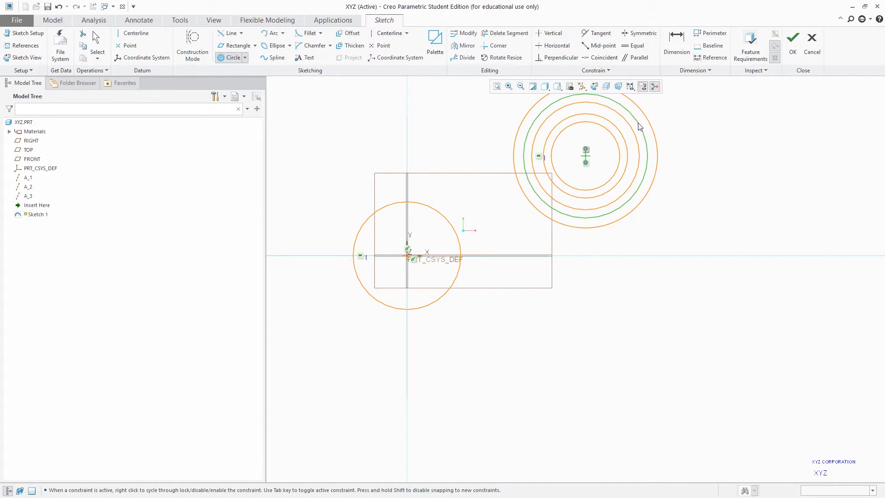
pyautogui.scroll(-4, 607, 173)
pyautogui.scroll(3, 626, 154)
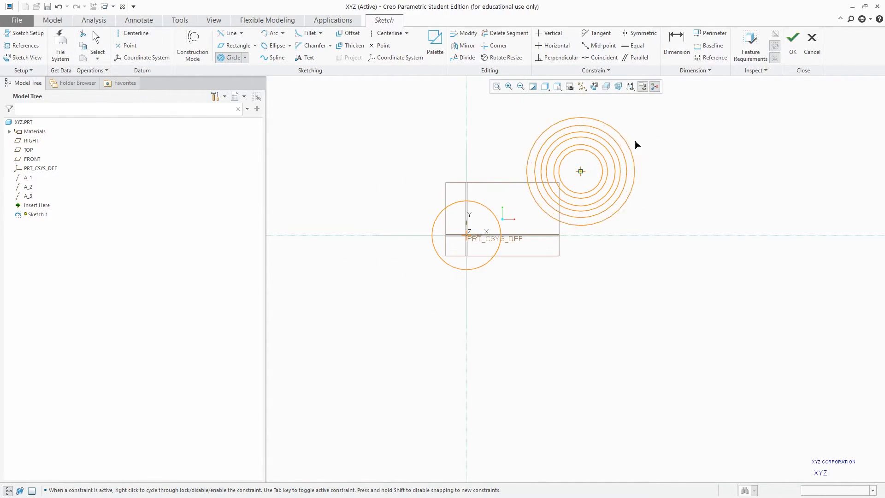
pyautogui.click(631, 146)
pyautogui.click(648, 143)
pyautogui.click(664, 124)
pyautogui.middleClick(676, 121)
pyautogui.scroll(-2, 471, 169)
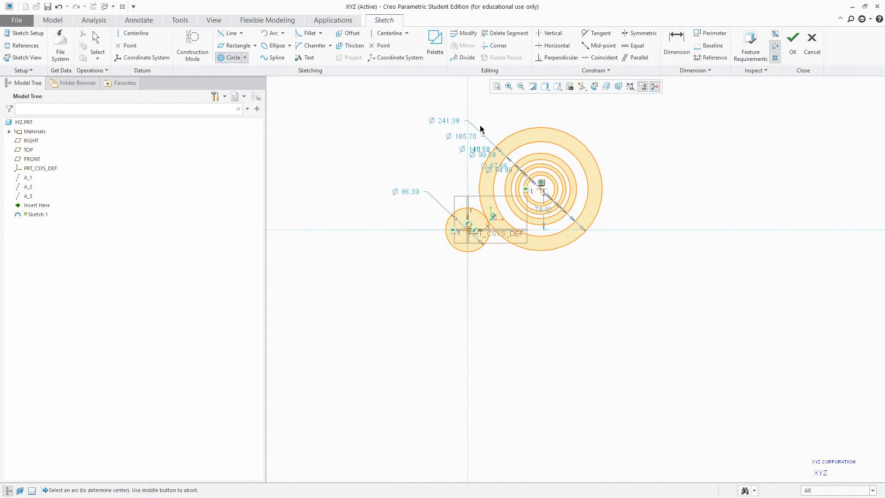
pyautogui.scroll(-1, 489, 110)
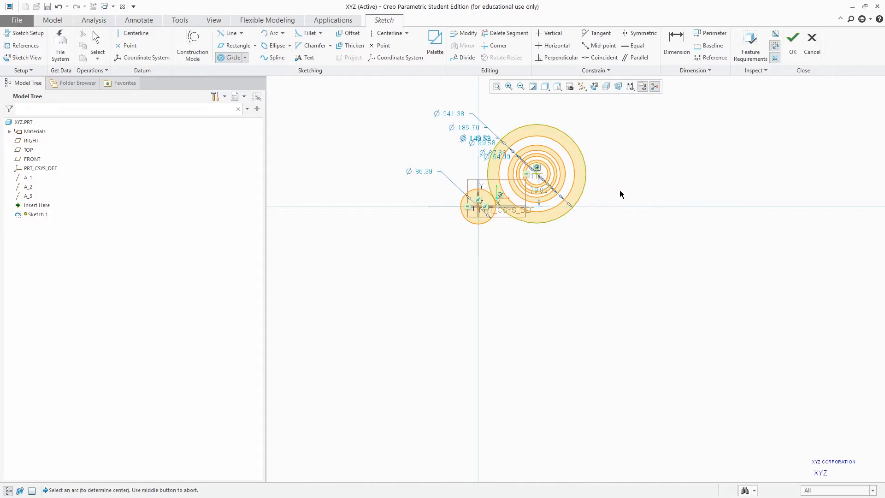
# End the concentric circle command and delete the largest circle, followed by all remaining circles and geometry in the sketch
pyautogui.scroll(1, 617, 182)
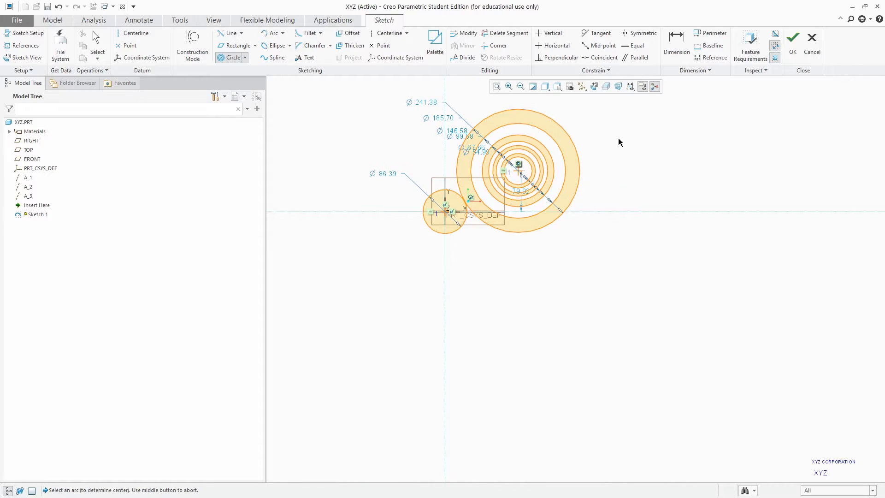
pyautogui.middleClick(588, 112)
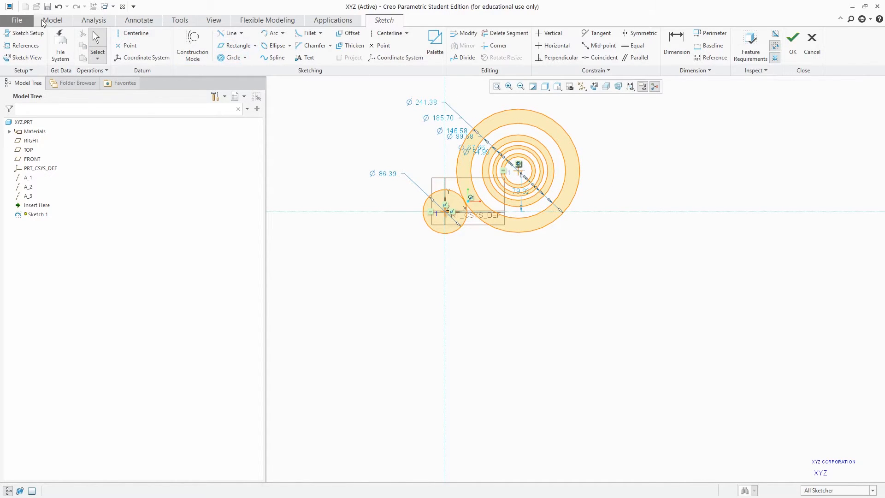
pyautogui.click(511, 111)
pyautogui.press('Delete')
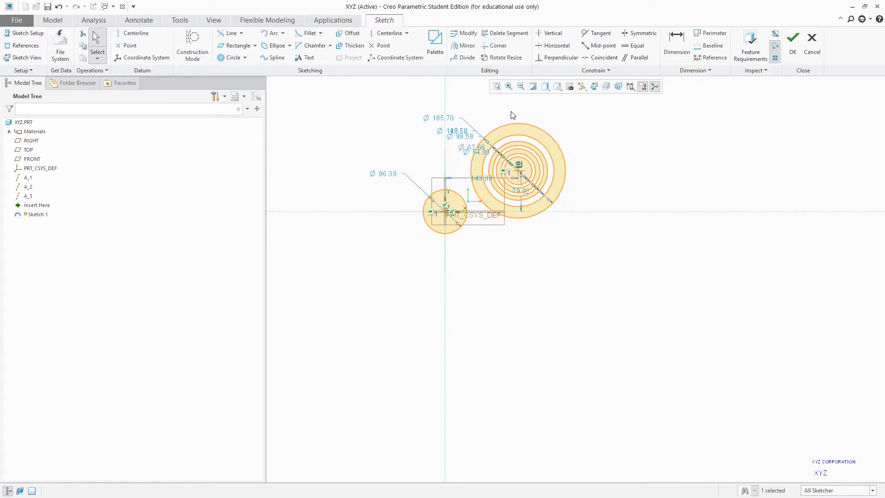
pyautogui.moveTo(622, 239)
pyautogui.mouseDown()
pyautogui.moveTo(572, 227)
pyautogui.moveTo(463, 116)
pyautogui.mouseUp()
pyautogui.press('Delete')
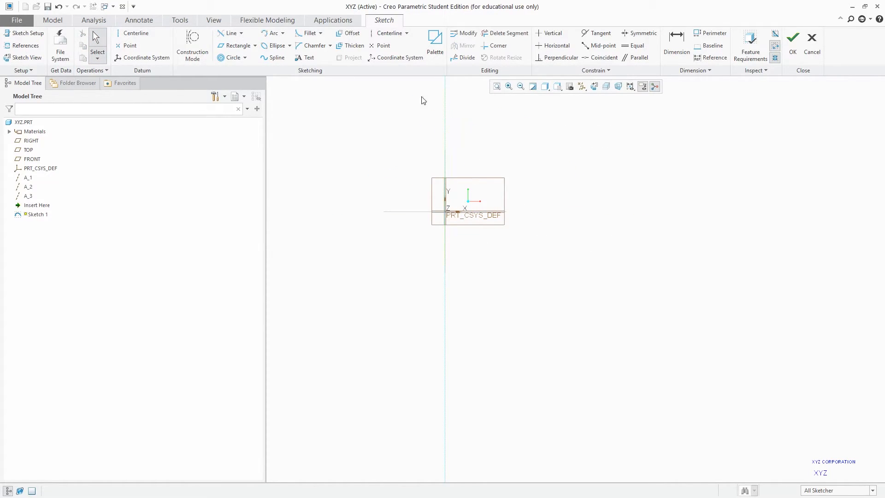
# Check the sketch's references and close the list, accepting sketching with a partially placed section
pyautogui.click(28, 45)
pyautogui.click(867, 233)
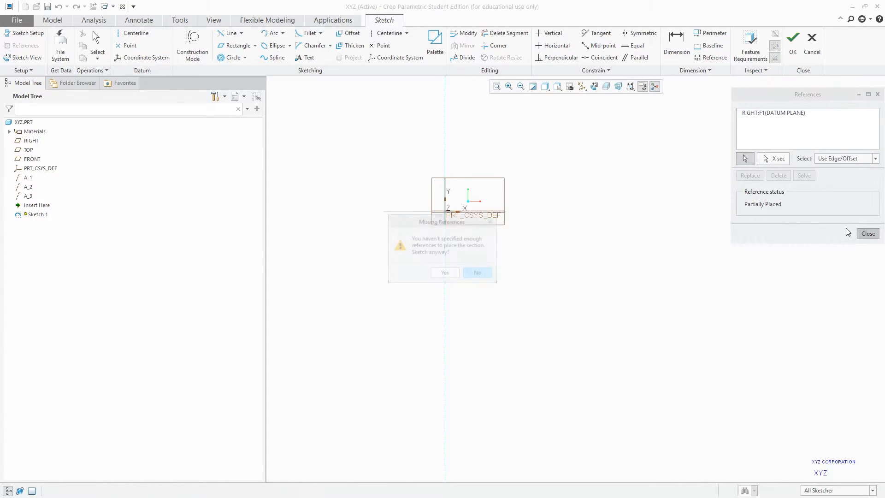
pyautogui.click(445, 274)
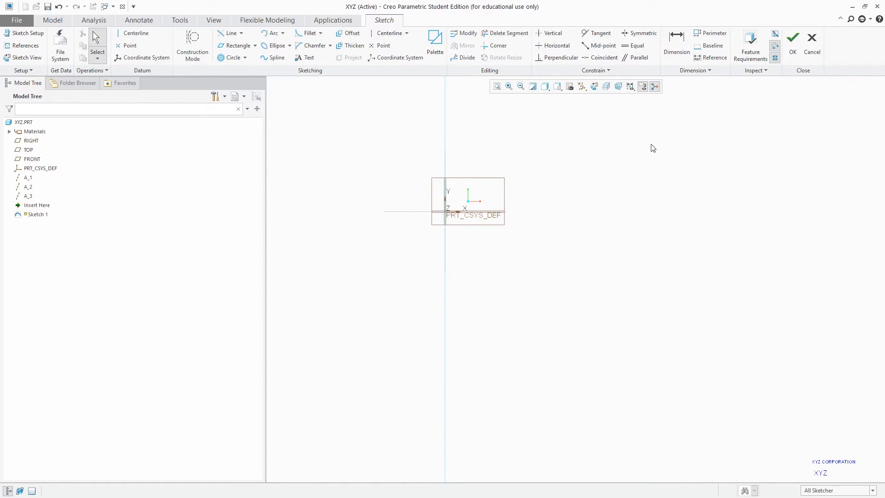
# Undo the deletions and all earlier circle creation, back to an empty sketch with both reference lines
pyautogui.hotkey('ctrl', 'z')
pyautogui.hotkey('ctrl', 'z')
pyautogui.hotkey('ctrl', 'z')
pyautogui.hotkey('ctrl', 'z')
pyautogui.hotkey('ctrl', 'z')
pyautogui.hotkey('ctrl', 'z')
pyautogui.hotkey('ctrl', 'z')
pyautogui.hotkey('ctrl', 'z')
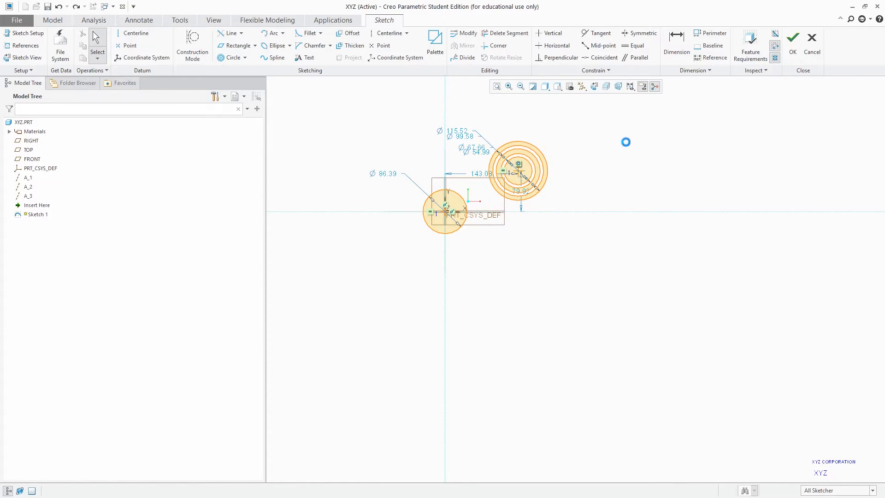
pyautogui.hotkey('ctrl', 'z')
pyautogui.hotkey('ctrl', 'z')
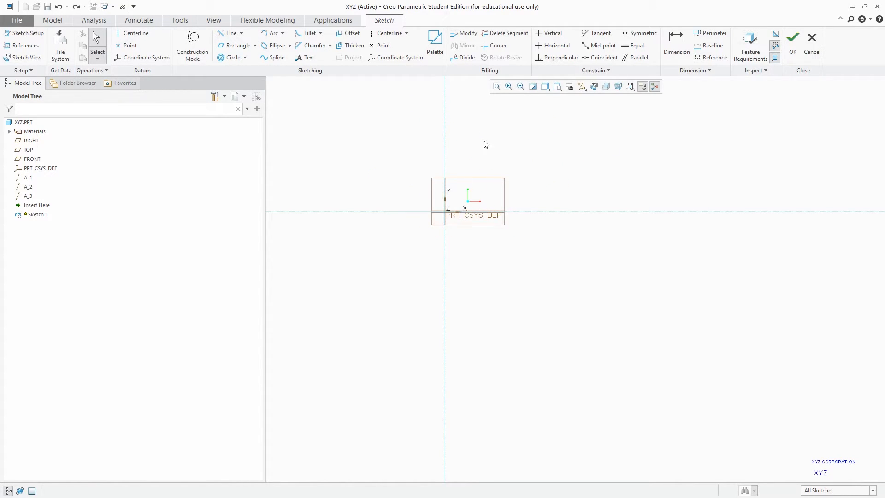
# Sketch a closed triangle with the Line Chain tool, with a horizontal base about 277 long, above and beyond the origin
pyautogui.scroll(-1, 380, 223)
pyautogui.click(246, 57)
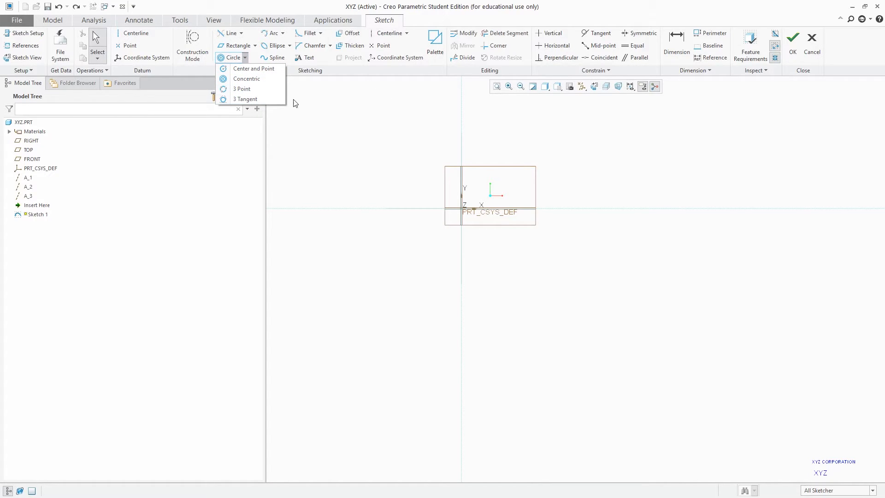
pyautogui.click(242, 34)
pyautogui.click(243, 34)
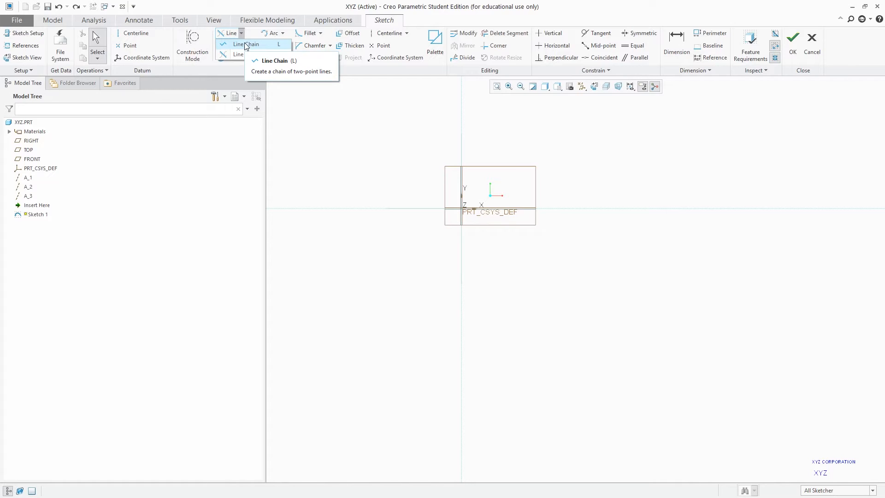
pyautogui.click(245, 45)
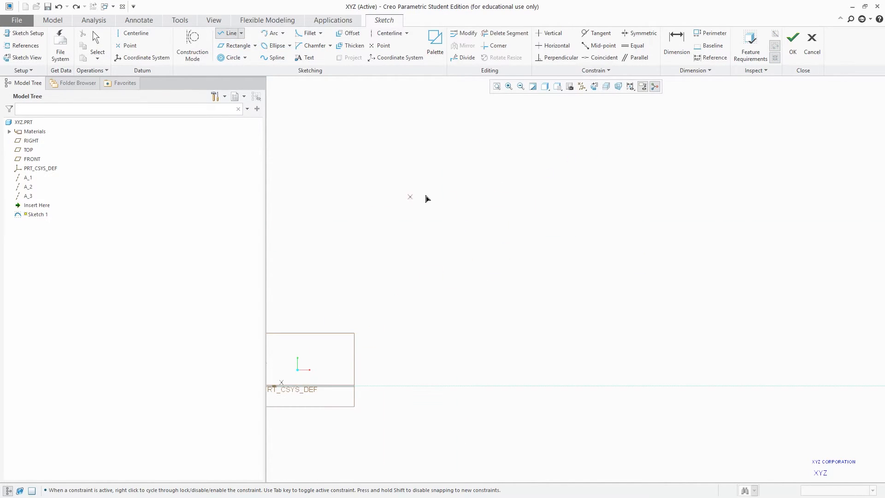
pyautogui.click(585, 146)
pyautogui.click(396, 207)
pyautogui.click(617, 207)
pyautogui.click(585, 147)
pyautogui.middleClick(619, 129)
# Sketch a second, smaller closed triangle below the first, with a corner angle of about 44 degrees facing the vertical reference
pyautogui.click(493, 285)
pyautogui.click(414, 326)
pyautogui.click(503, 353)
pyautogui.click(493, 285)
pyautogui.scroll(-3, 469, 208)
pyautogui.middleClick(563, 226)
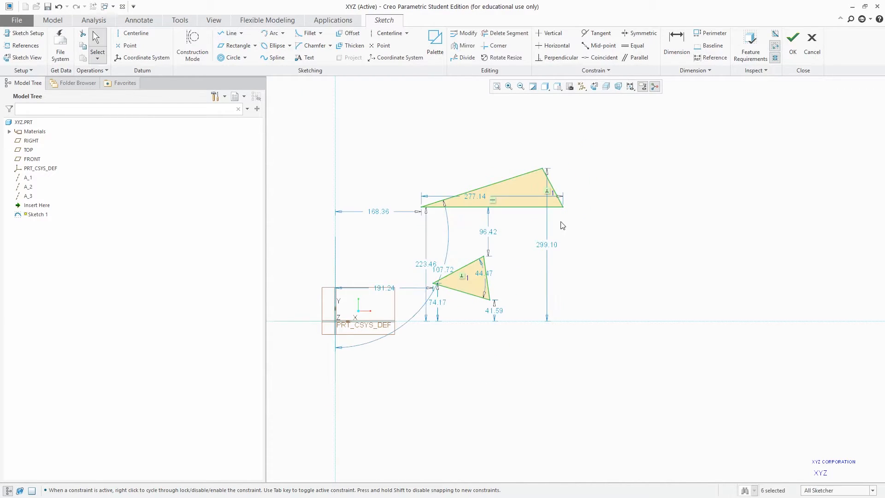
# Draw a 3 Point circle through the three corners of the upper triangle
pyautogui.click(244, 58)
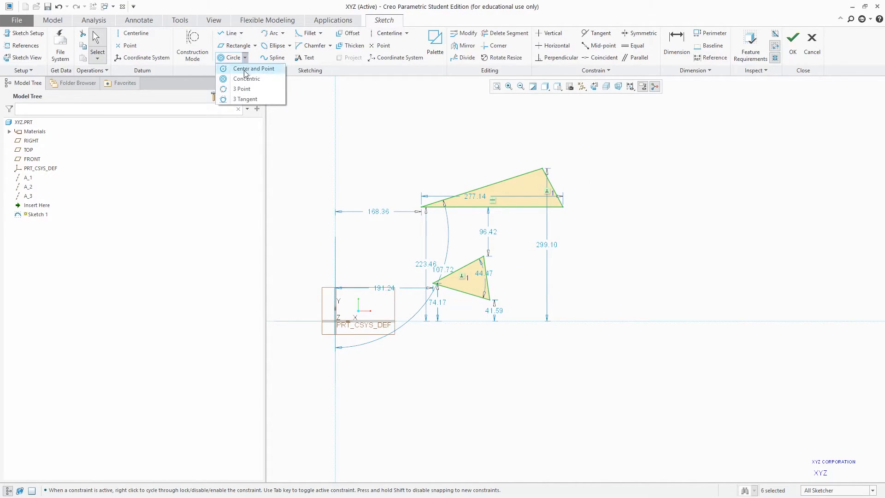
pyautogui.click(247, 99)
pyautogui.click(542, 169)
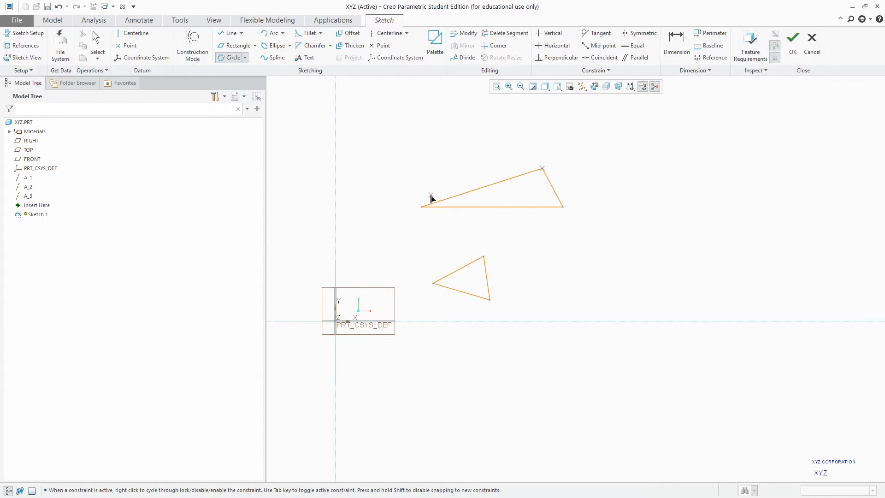
pyautogui.click(421, 207)
pyautogui.click(563, 207)
# Draw a second 3 Point circle through the three corners of the smaller triangle and end the command
pyautogui.scroll(4, 531, 173)
pyautogui.scroll(-6, 520, 237)
pyautogui.scroll(-2, 497, 194)
pyautogui.click(488, 138)
pyautogui.click(390, 190)
pyautogui.click(500, 222)
pyautogui.middleClick(606, 182)
# Undo both circles drawn through the triangles' corners
pyautogui.scroll(4, 494, 257)
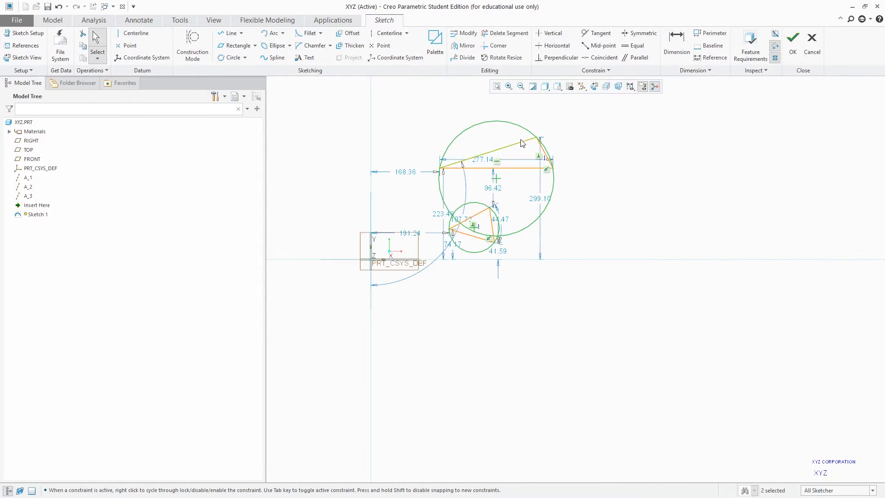
pyautogui.scroll(-4, 519, 144)
pyautogui.scroll(1, 496, 155)
pyautogui.click(712, 157)
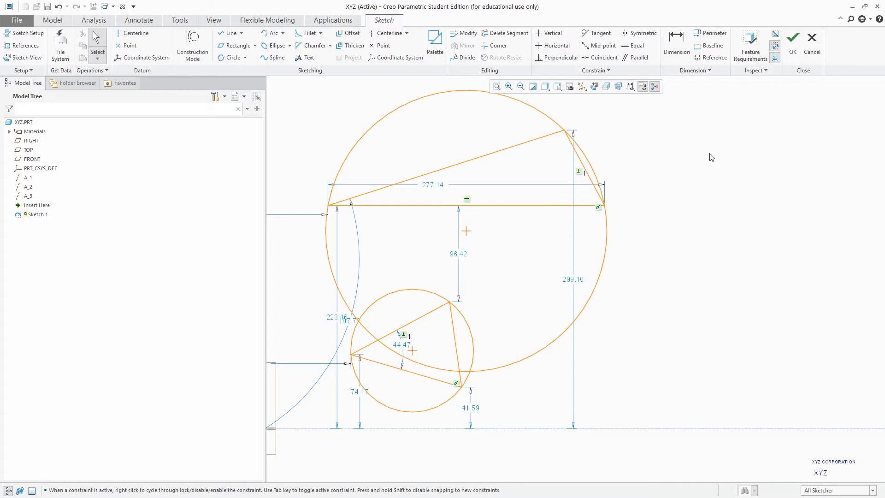
pyautogui.hotkey('ctrl', 'z')
pyautogui.hotkey('ctrl', 'z')
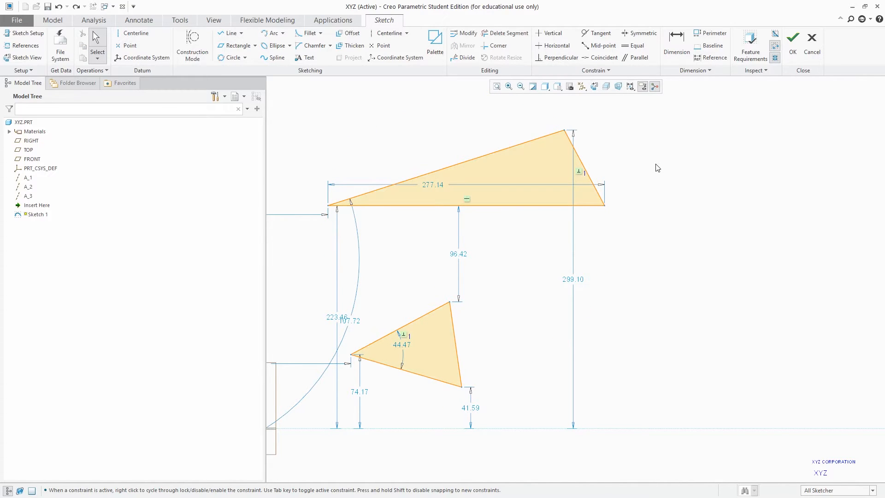
# Draw a 3 Tangent circle inside the upper triangle, touching its upper sloped side, short steep side and base
pyautogui.click(244, 58)
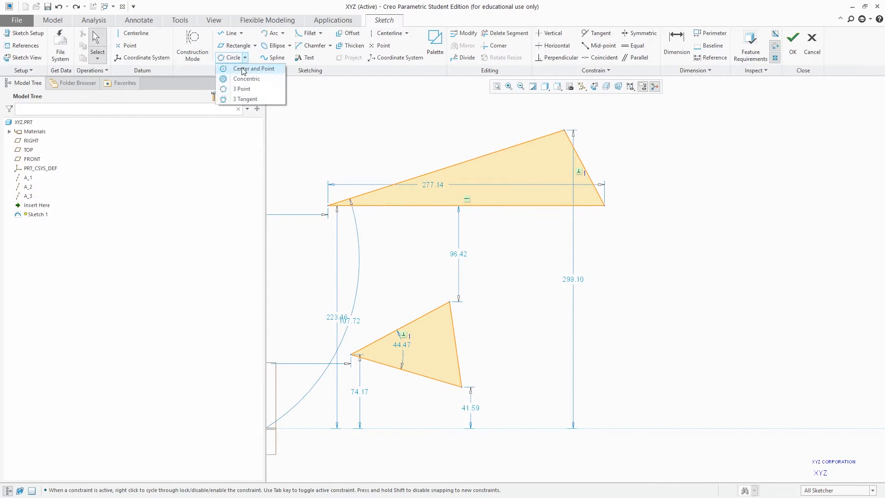
pyautogui.click(264, 99)
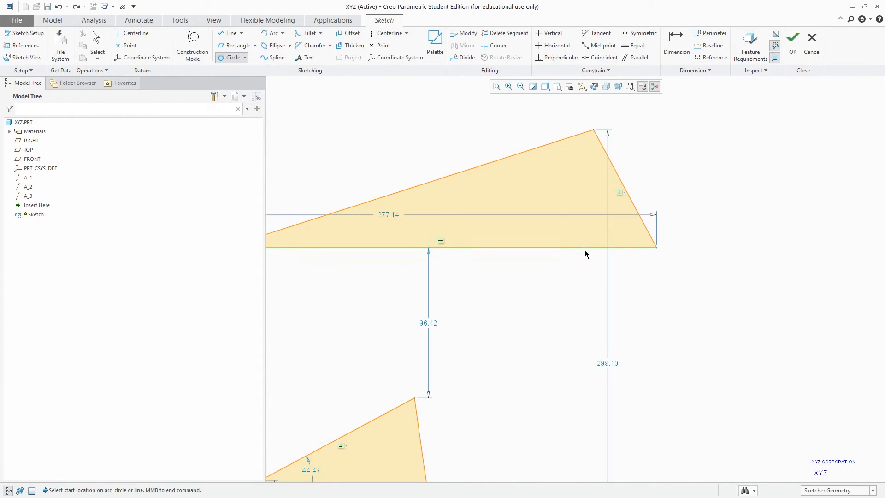
pyautogui.scroll(-2, 520, 208)
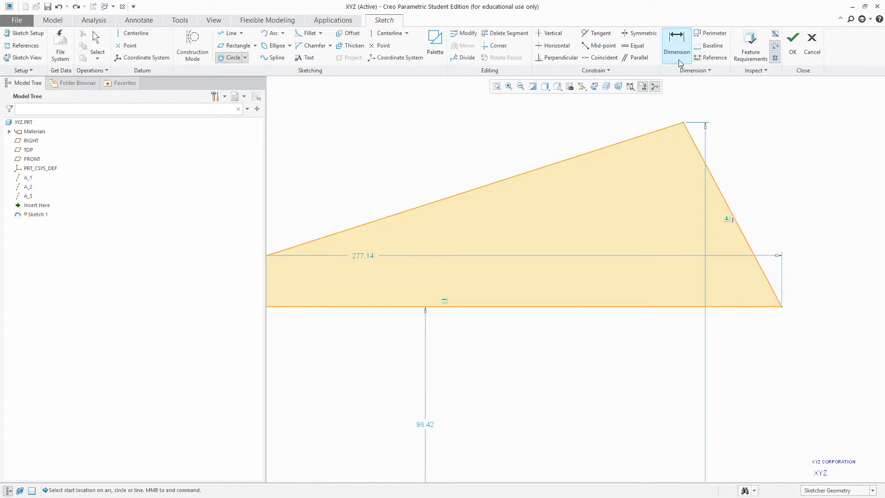
pyautogui.click(620, 145)
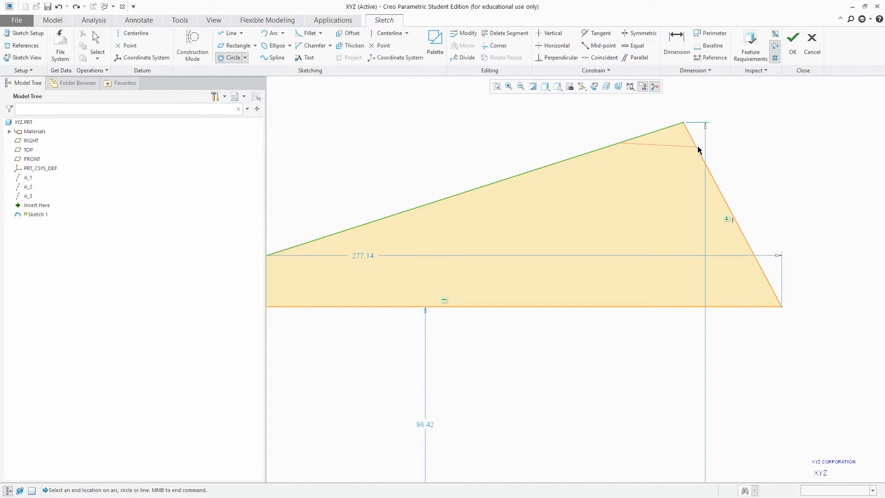
pyautogui.click(733, 219)
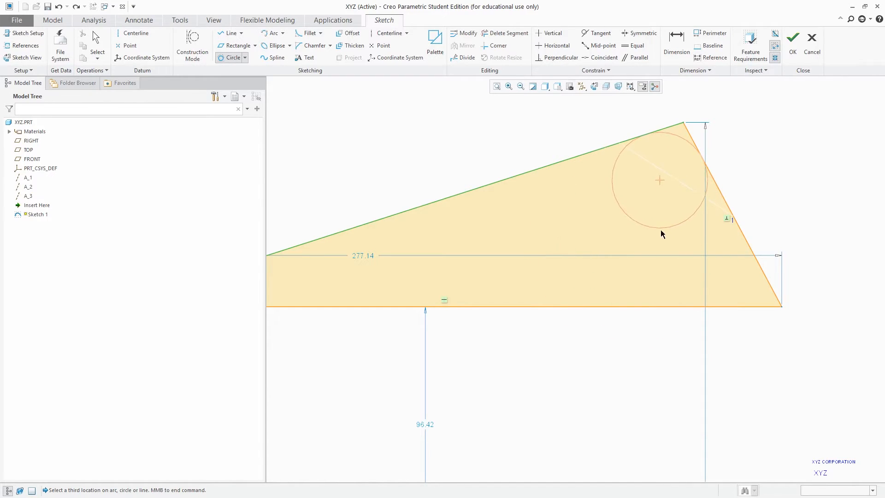
pyautogui.click(609, 307)
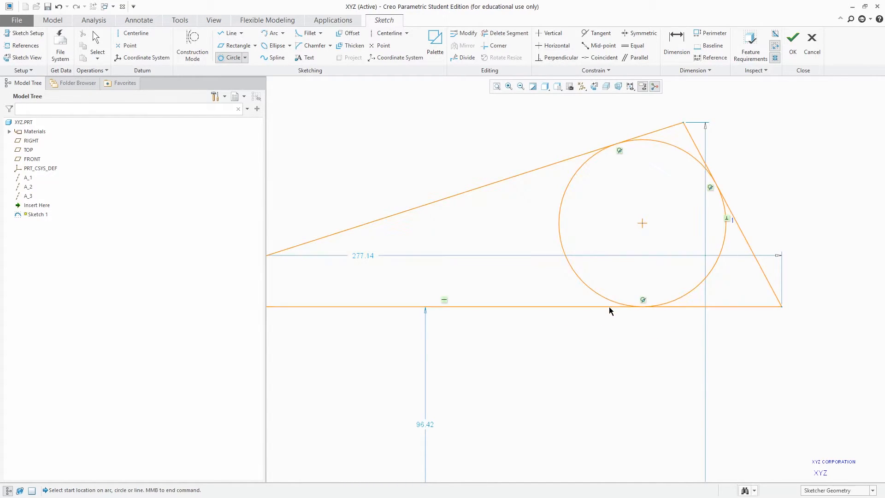
pyautogui.middleClick(800, 186)
# Draw another 3 Tangent circle inside the smaller triangle, touching all three of its sides
pyautogui.scroll(-4, 696, 155)
pyautogui.scroll(5, 697, 157)
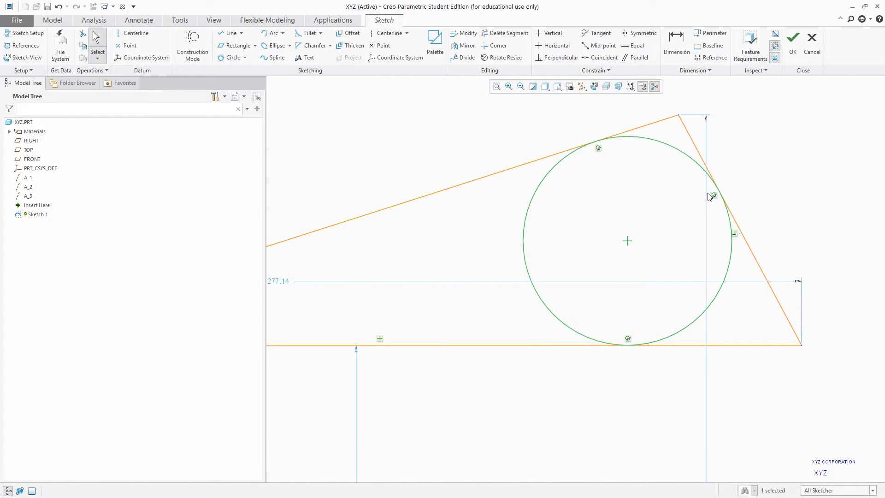
pyautogui.scroll(-3, 601, 153)
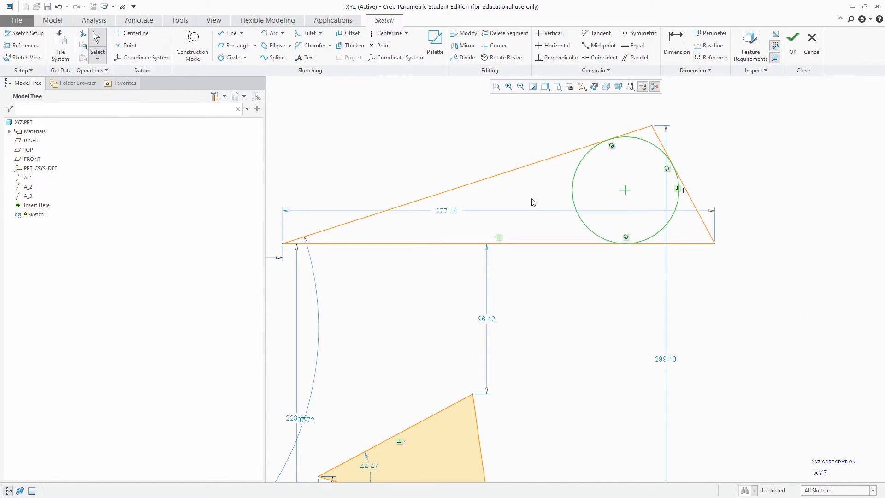
pyautogui.scroll(-3, 664, 146)
pyautogui.scroll(3, 586, 261)
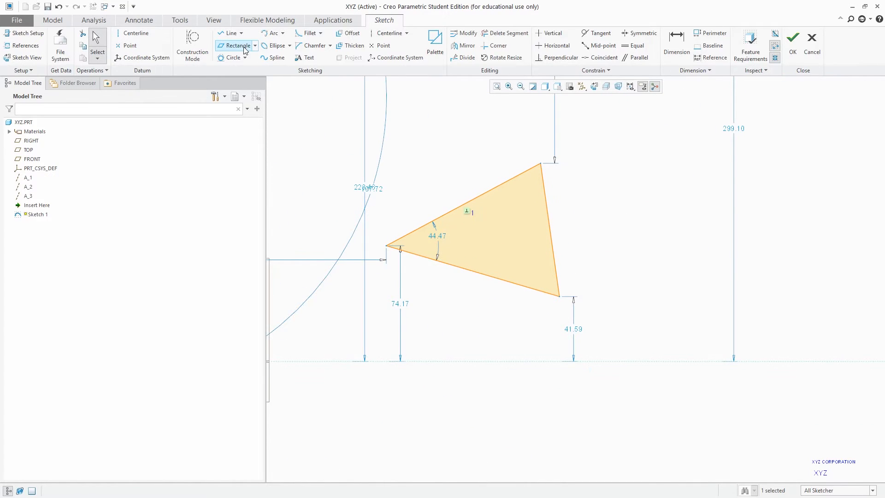
pyautogui.click(230, 57)
pyautogui.click(468, 204)
pyautogui.click(482, 275)
pyautogui.click(551, 233)
pyautogui.middleClick(628, 154)
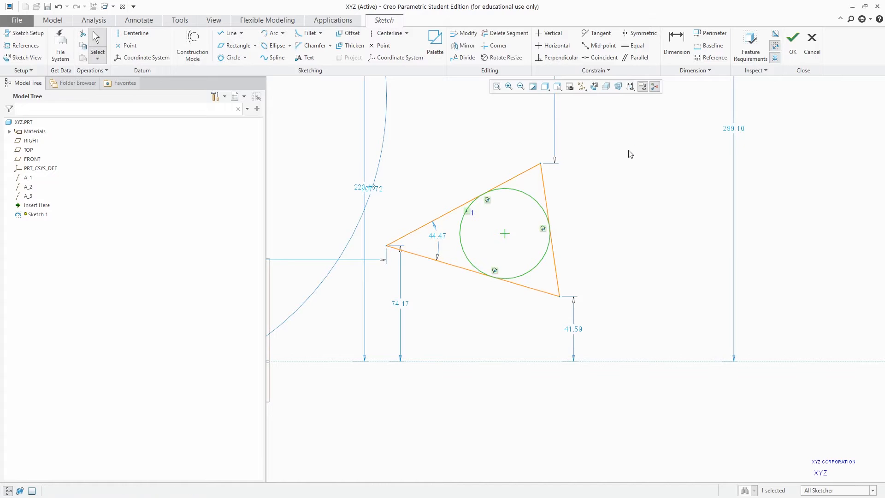
# Delete both triangles together with their inscribed circles
pyautogui.scroll(-3, 454, 284)
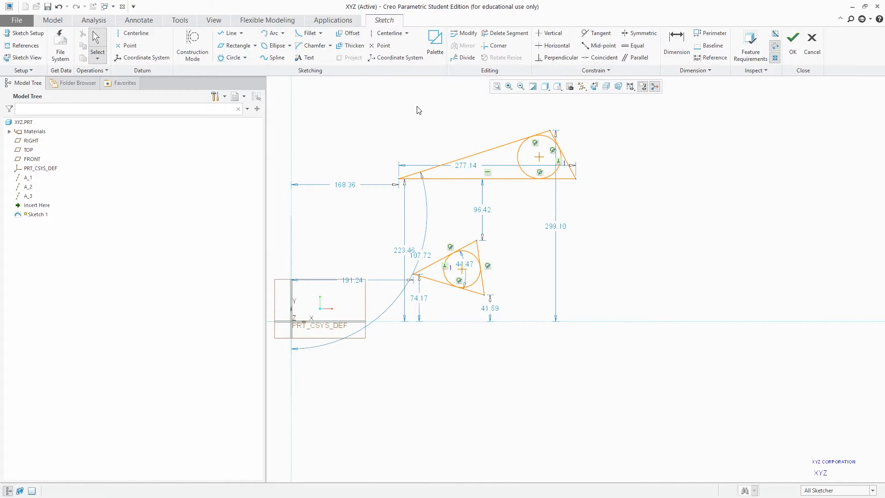
pyautogui.scroll(-3, 470, 171)
pyautogui.scroll(1, 487, 179)
pyautogui.moveTo(556, 255)
pyautogui.mouseDown()
pyautogui.moveTo(456, 203)
pyautogui.moveTo(427, 113)
pyautogui.moveTo(409, 112)
pyautogui.mouseUp()
pyautogui.press('Delete')
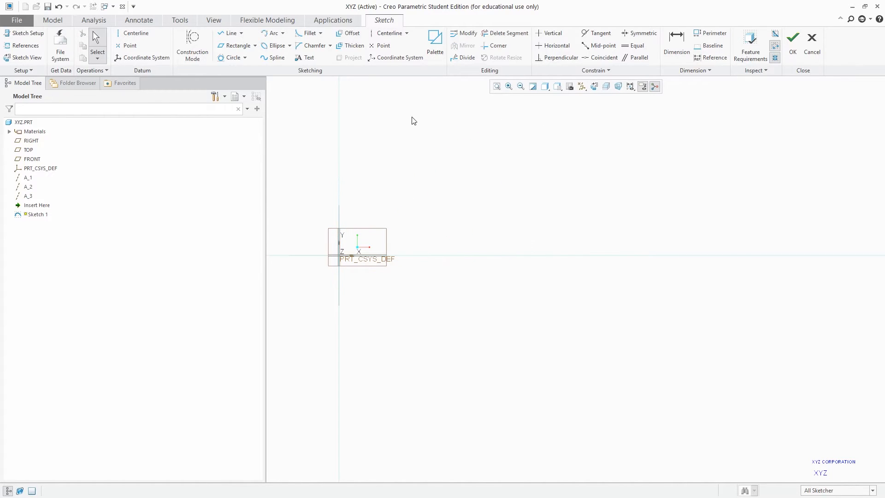
# Sketch a 3-Point arc above the origin with level endpoints, an upward bulge and a radius of about 263
pyautogui.scroll(-2, 525, 186)
pyautogui.scroll(3, 354, 242)
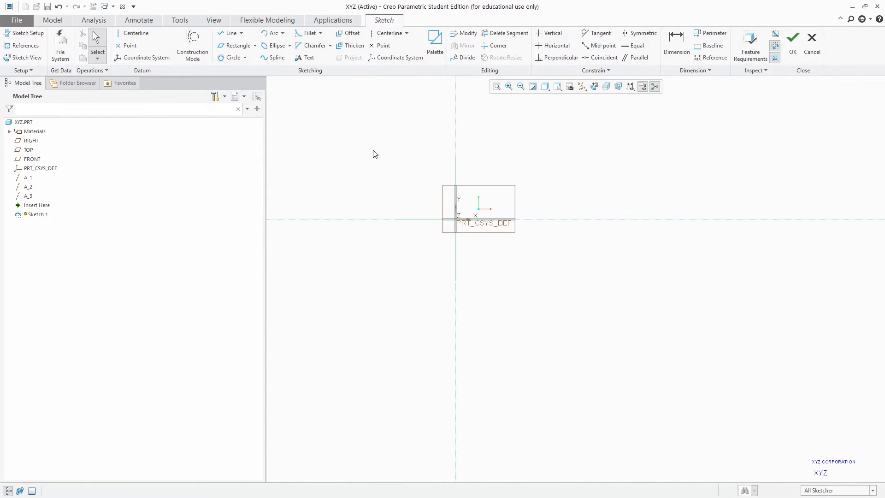
pyautogui.click(283, 33)
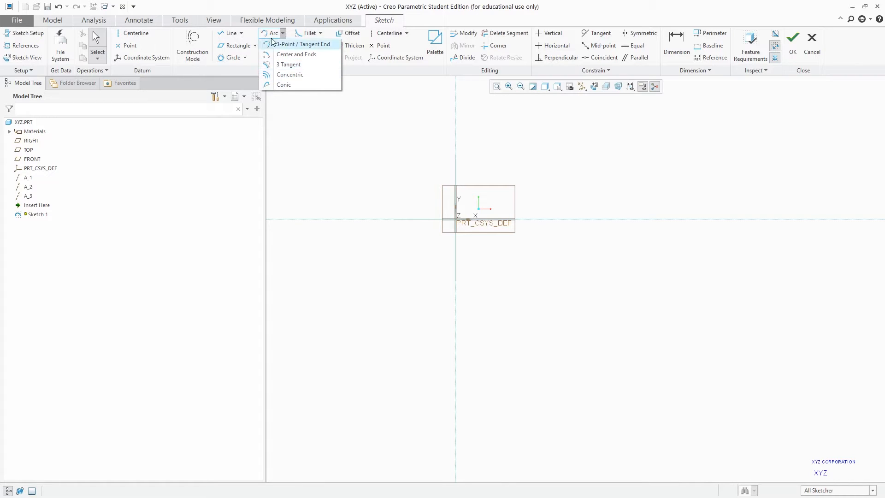
pyautogui.click(290, 45)
pyautogui.scroll(-2, 516, 186)
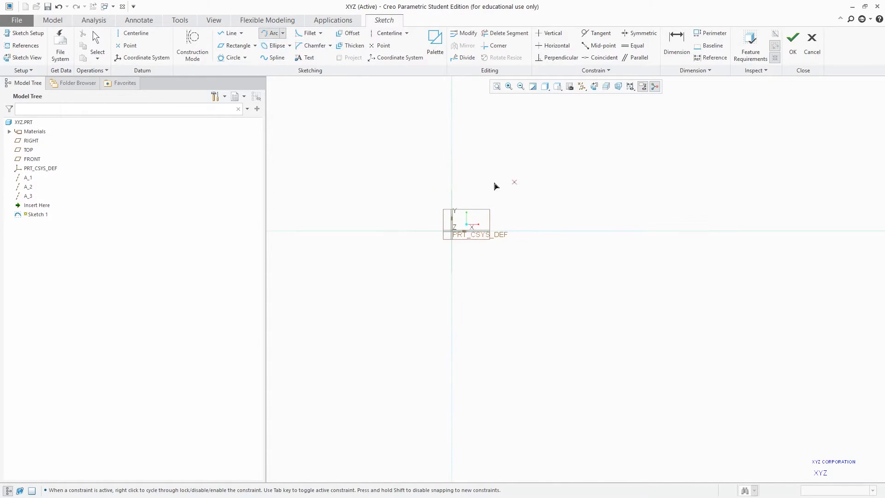
pyautogui.scroll(3, 490, 175)
pyautogui.click(435, 168)
pyautogui.click(653, 168)
pyautogui.click(561, 130)
pyautogui.middleClick(708, 123)
pyautogui.click(499, 216)
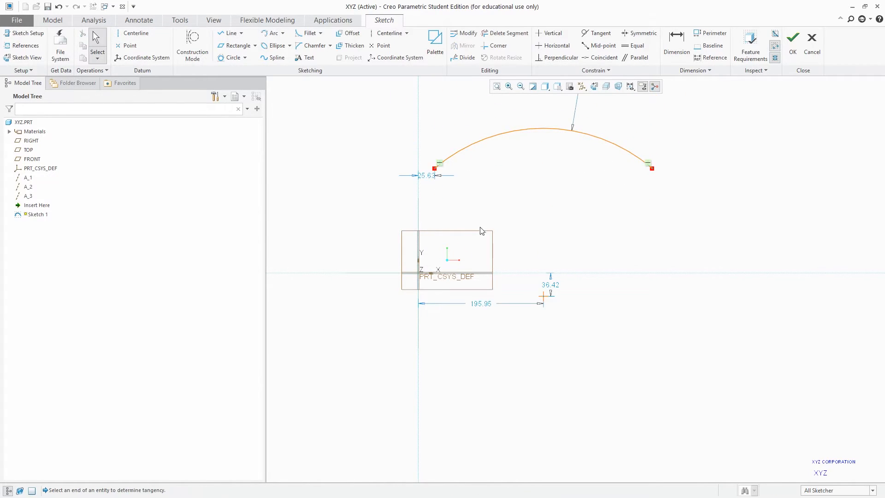
# Set the arc's radius to 250
pyautogui.scroll(-3, 478, 224)
pyautogui.doubleClick(545, 138)
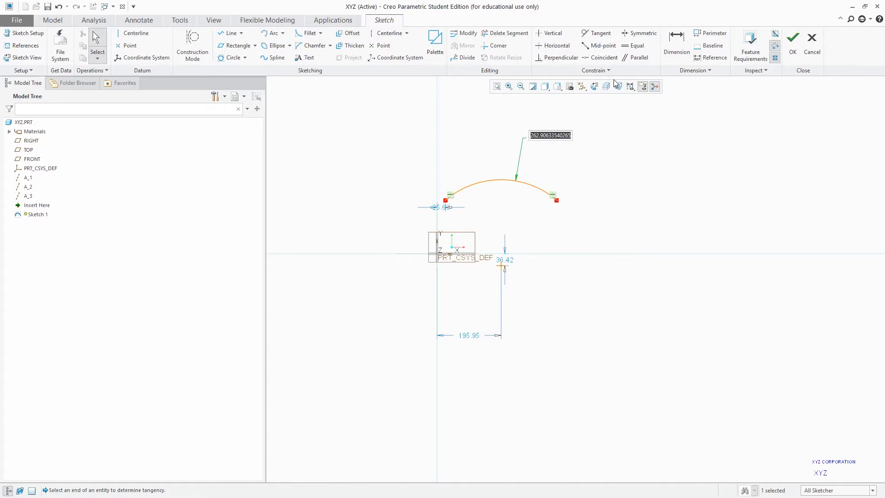
pyautogui.write('250')
pyautogui.press('Return')
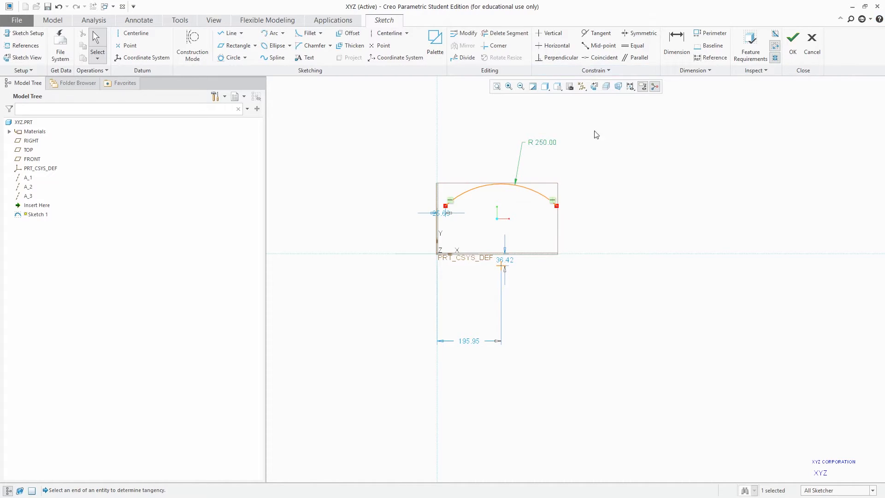
# Move the 250-radius arc leftward across the vertical reference so its centre lies about 63 to the right of it
pyautogui.scroll(4, 548, 159)
pyautogui.moveTo(580, 276)
pyautogui.mouseDown()
pyautogui.moveTo(541, 275)
pyautogui.moveTo(557, 283)
pyautogui.moveTo(500, 301)
pyautogui.moveTo(569, 230)
pyautogui.mouseUp()
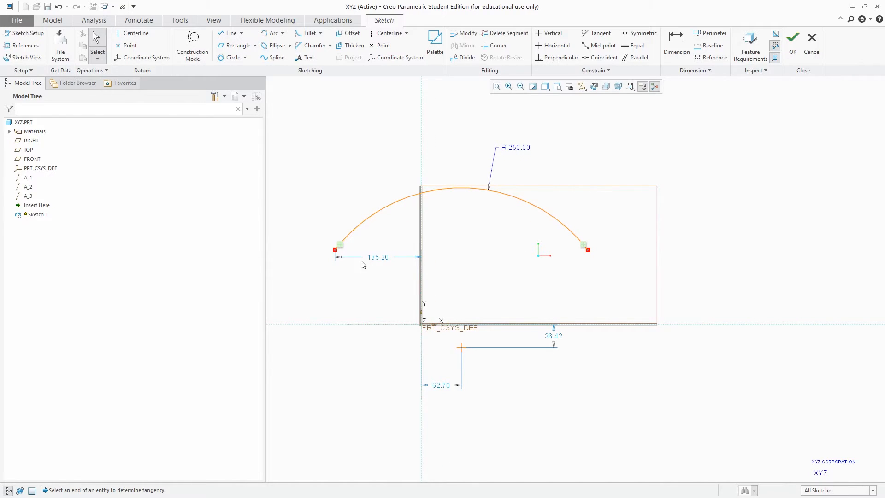
pyautogui.doubleClick(377, 257)
pyautogui.moveTo(369, 254); pyautogui.dragTo(410, 254)
pyautogui.click(475, 236)
# Sketch a tangent-end arc from the existing arc's right endpoint, curving down and outward with a radius of about 194
pyautogui.click(275, 38)
pyautogui.scroll(-2, 363, 152)
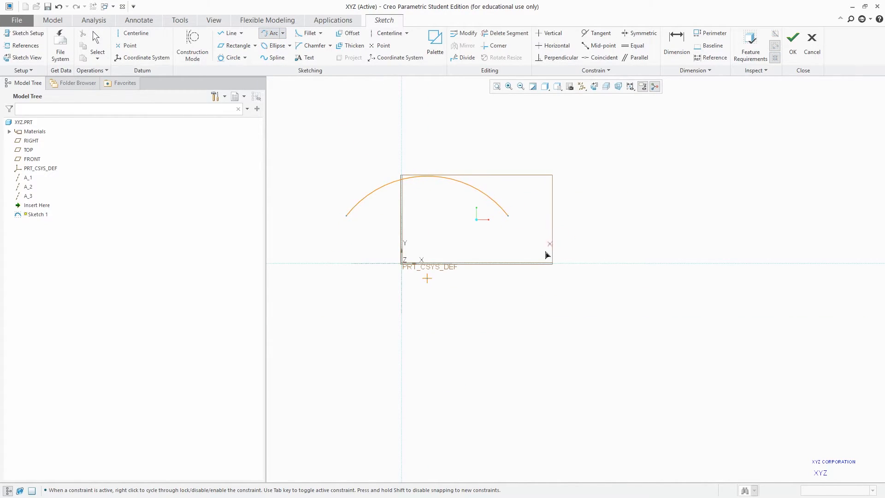
pyautogui.scroll(2, 548, 251)
pyautogui.scroll(1, 517, 246)
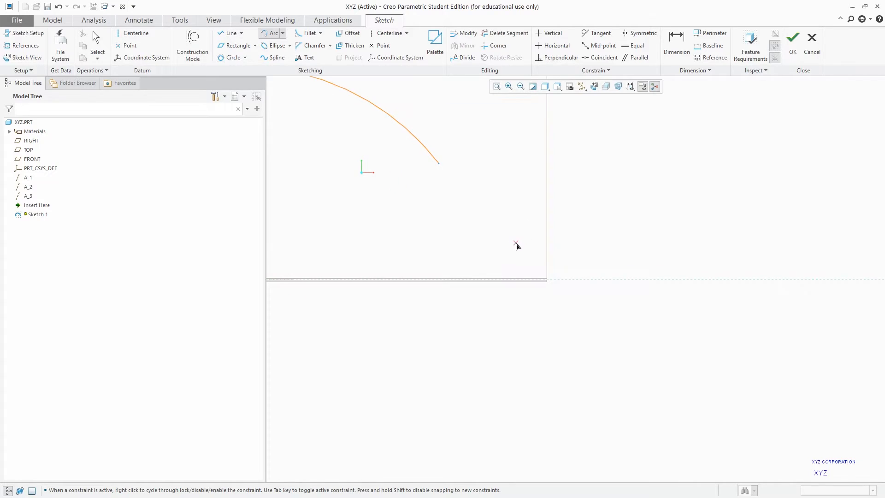
pyautogui.click(439, 164)
pyautogui.click(438, 164)
pyautogui.click(438, 167)
pyautogui.click(576, 239)
pyautogui.middleClick(603, 201)
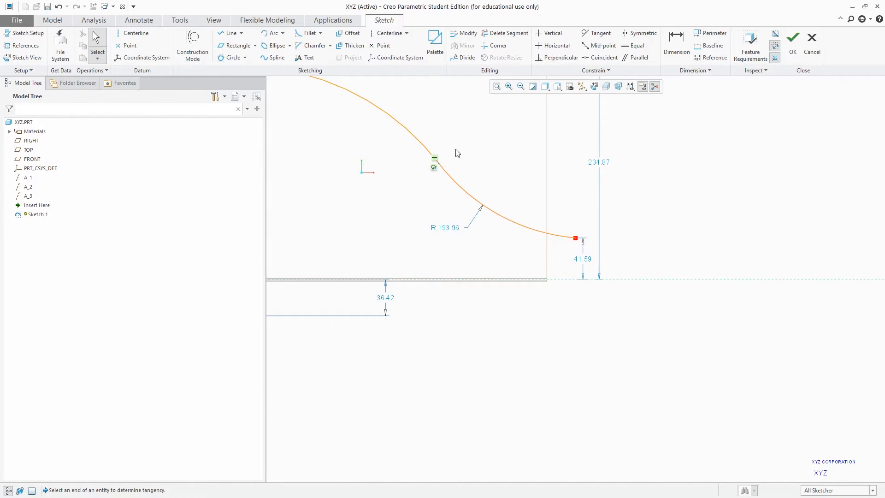
# Try to set the tangent arc's radius to 190
pyautogui.doubleClick(456, 229)
pyautogui.write('190')
pyautogui.press('Return')
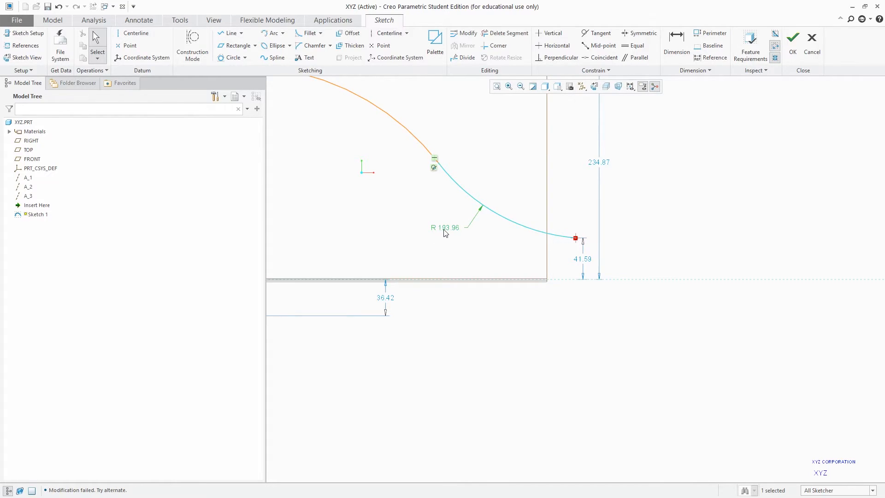
# Move the tangent arc's free end slightly inward, to about 40 above the horizontal reference
pyautogui.moveTo(575, 238); pyautogui.dragTo(565, 240)
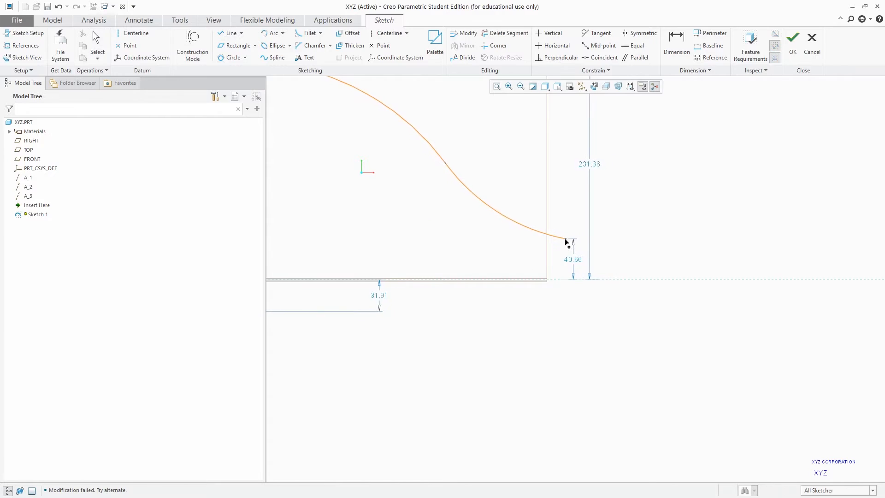
pyautogui.scroll(8, 553, 240)
pyautogui.scroll(-5, 518, 223)
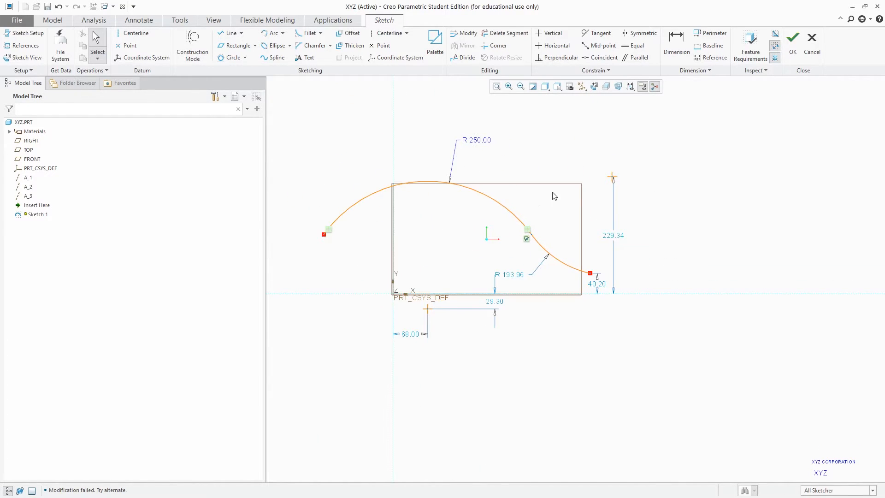
# Delete both connected arcs from the sketch
pyautogui.click(525, 224)
pyautogui.press('Delete')
pyautogui.press('Delete')
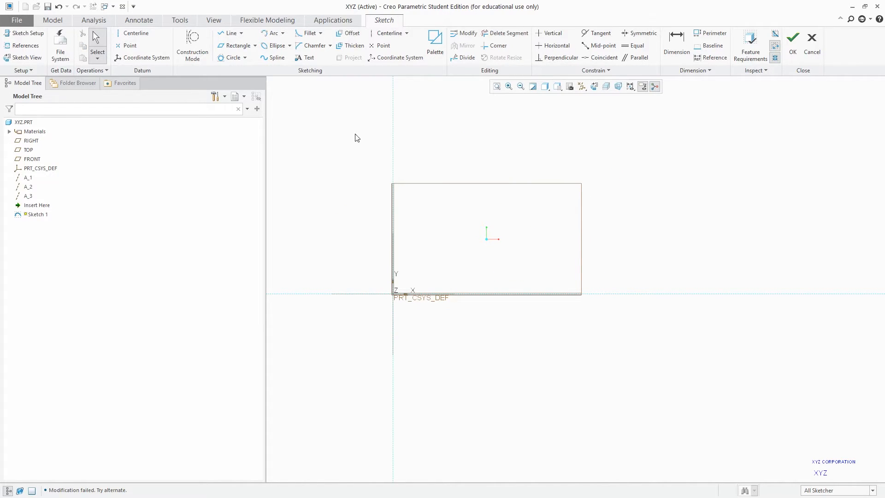
# Sketch a slightly rising line from about 69 left of the vertical reference to about 140 right of it
pyautogui.click(222, 33)
pyautogui.click(357, 226)
pyautogui.click(464, 219)
pyautogui.middleClick(507, 195)
pyautogui.scroll(3, 477, 220)
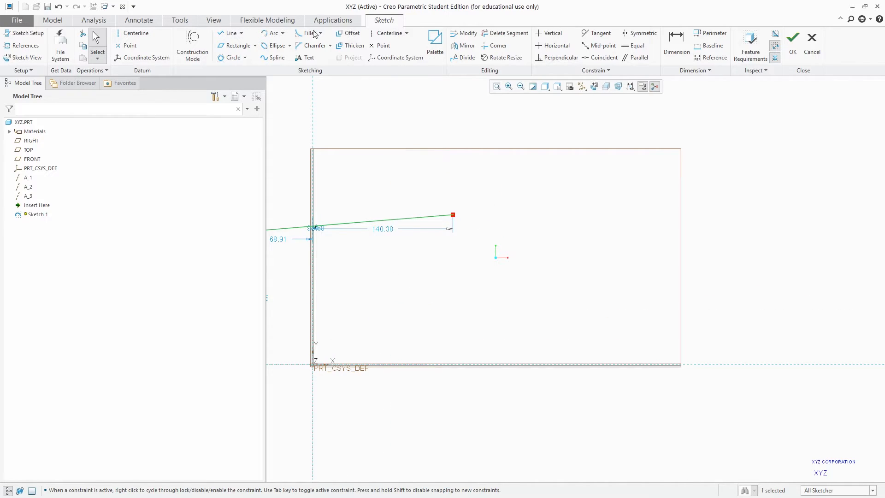
pyautogui.click(272, 33)
pyautogui.scroll(2, 472, 221)
pyautogui.click(442, 212)
pyautogui.middleClick(632, 195)
pyautogui.middleClick(617, 180)
# Sketch a tangent-end arc from the line's right endpoint, bending downward with a radius of about 153
pyautogui.click(272, 33)
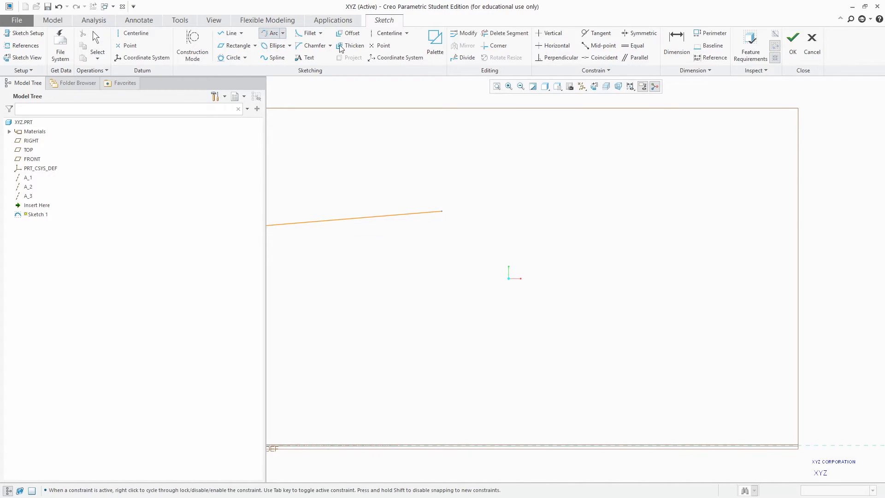
pyautogui.click(442, 211)
pyautogui.click(609, 253)
pyautogui.middleClick(620, 189)
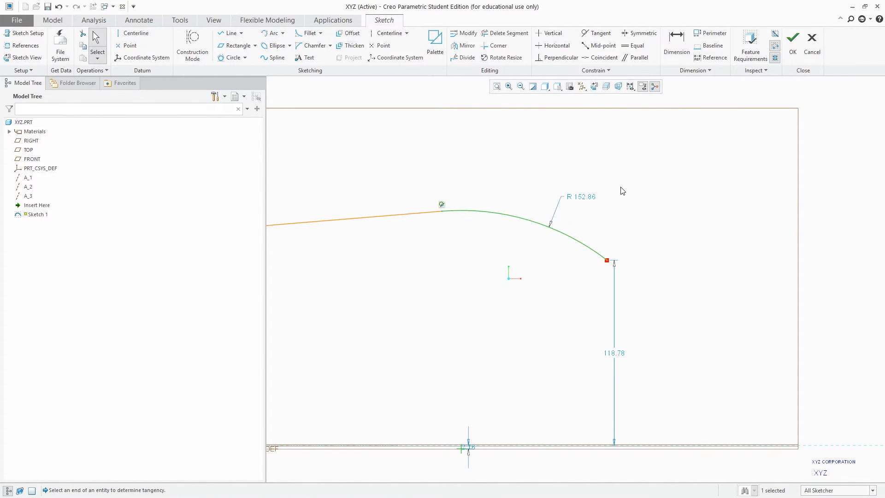
# Set the tangent arc's radius to 150
pyautogui.scroll(-2, 604, 180)
pyautogui.click(388, 205)
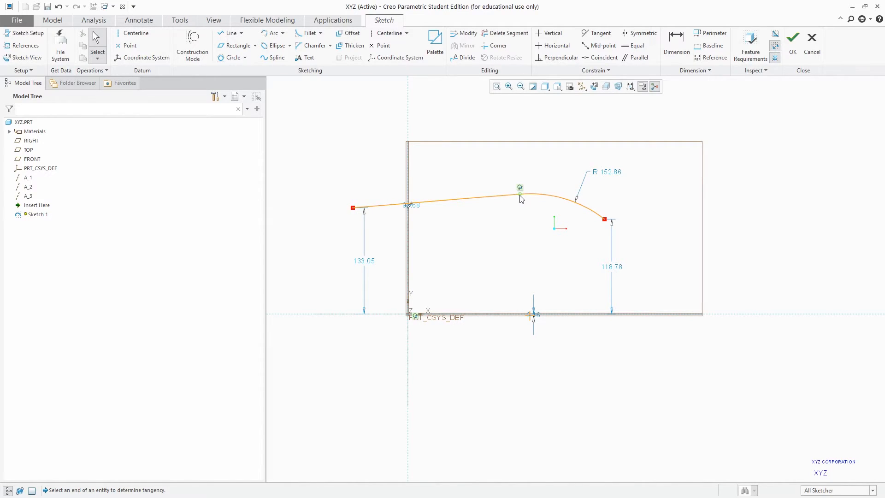
pyautogui.doubleClick(619, 172)
pyautogui.write('150')
pyautogui.press('Return')
pyautogui.click(622, 187)
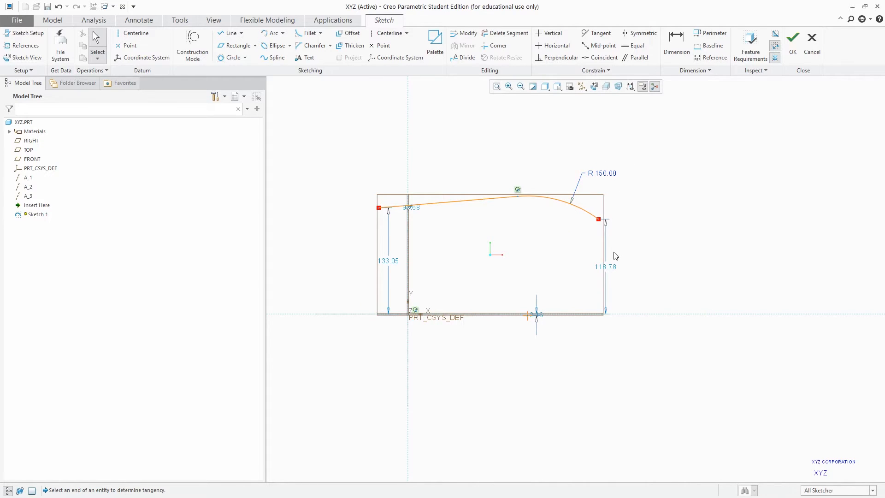
# Try reshaping the profile by moving the straight line, and undo that change
pyautogui.moveTo(450, 200)
pyautogui.mouseDown()
pyautogui.moveTo(417, 232)
pyautogui.moveTo(455, 191)
pyautogui.moveTo(474, 190)
pyautogui.moveTo(476, 201)
pyautogui.mouseUp()
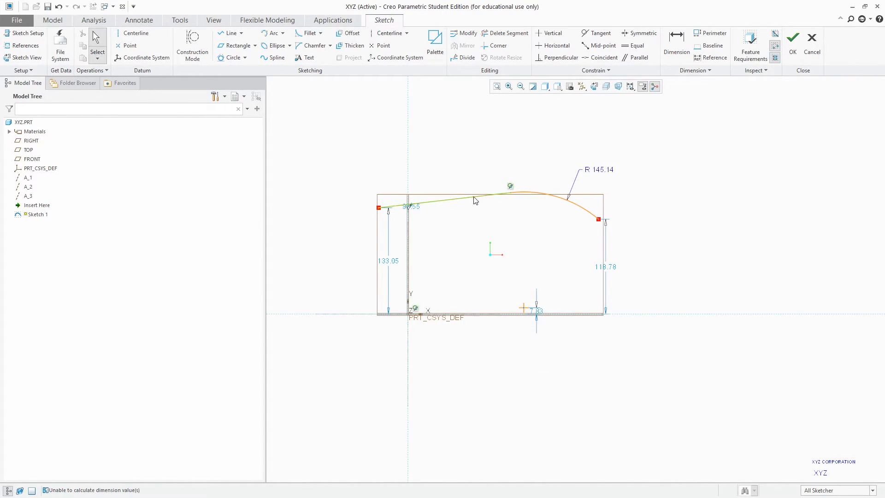
pyautogui.click(59, 8)
pyautogui.click(58, 8)
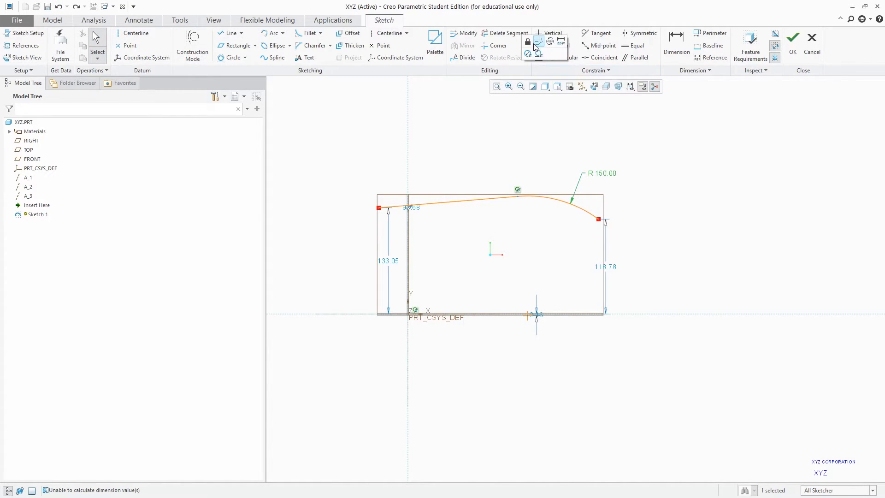
# Lock the arc's radius of 150 and move the straight line to reshape the profile, extending its left end outward
pyautogui.moveTo(493, 203)
pyautogui.mouseDown()
pyautogui.moveTo(485, 210)
pyautogui.moveTo(488, 200)
pyautogui.mouseUp()
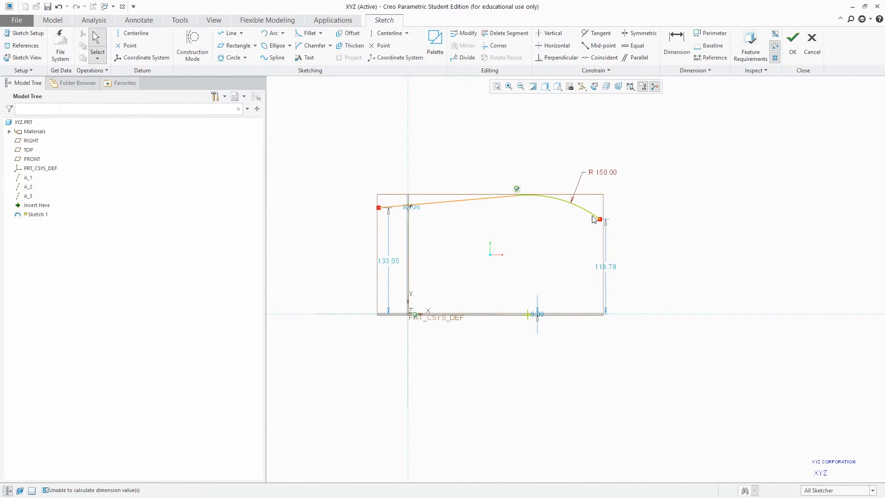
pyautogui.scroll(-3, 594, 192)
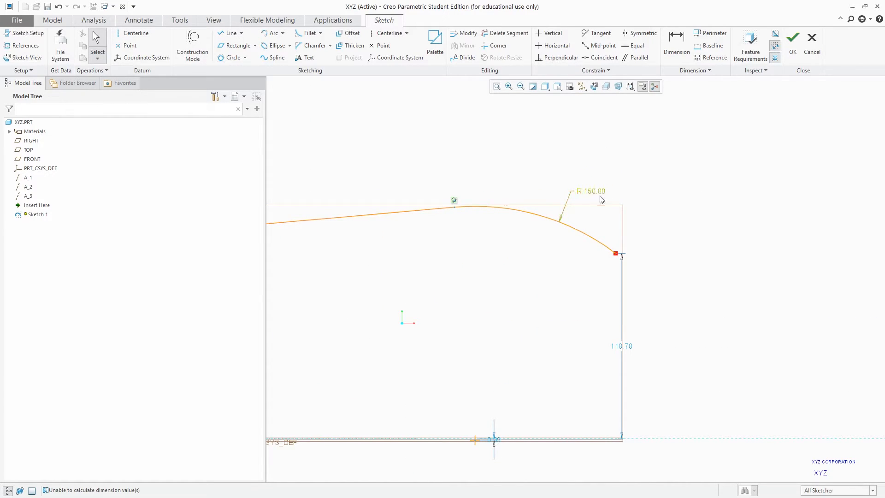
pyautogui.scroll(2, 668, 197)
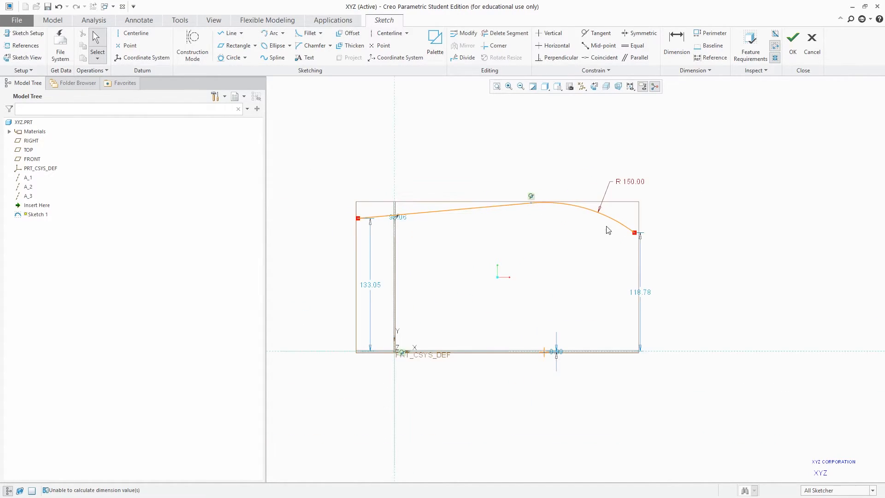
pyautogui.moveTo(462, 214)
pyautogui.mouseDown()
pyautogui.moveTo(458, 230)
pyautogui.moveTo(458, 213)
pyautogui.moveTo(441, 213)
pyautogui.mouseUp()
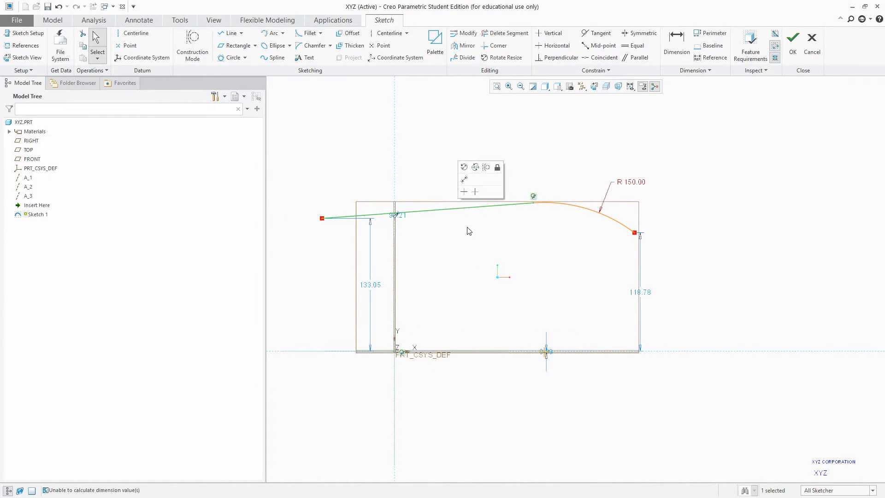
# Add a length dimension above the straight line and set it to 200
pyautogui.click(464, 179)
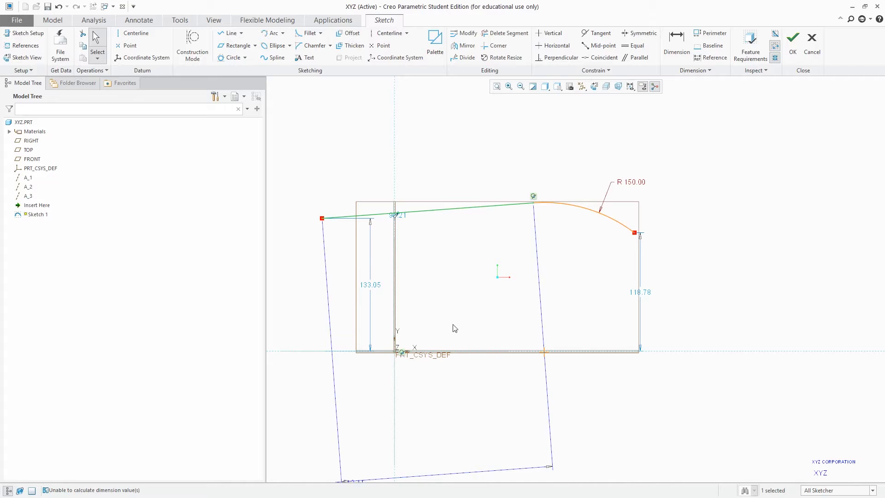
pyautogui.scroll(3, 443, 242)
pyautogui.middleClick(431, 203)
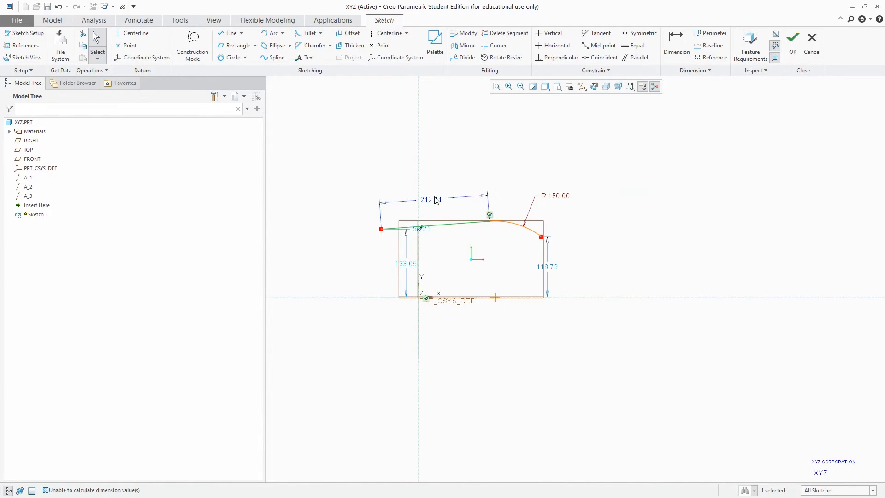
pyautogui.write('200')
pyautogui.press('Return')
pyautogui.scroll(5, 523, 215)
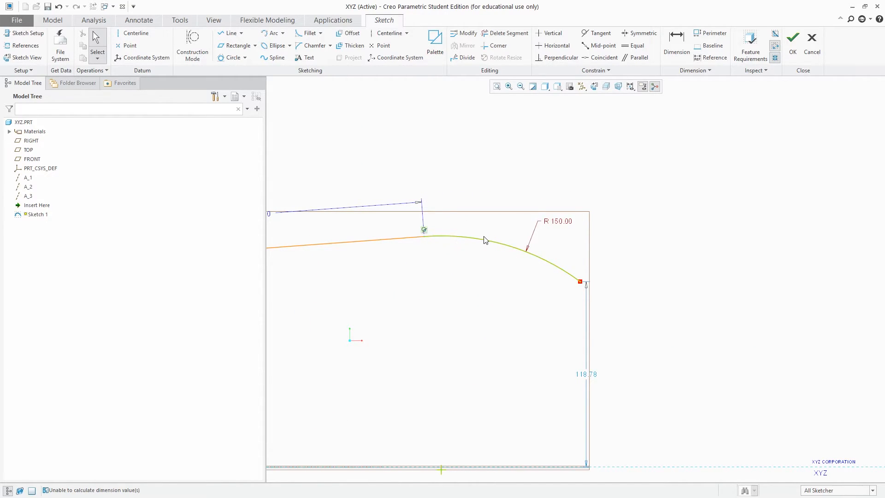
# Try to add a second size dimension to the tangent arc
pyautogui.click(499, 244)
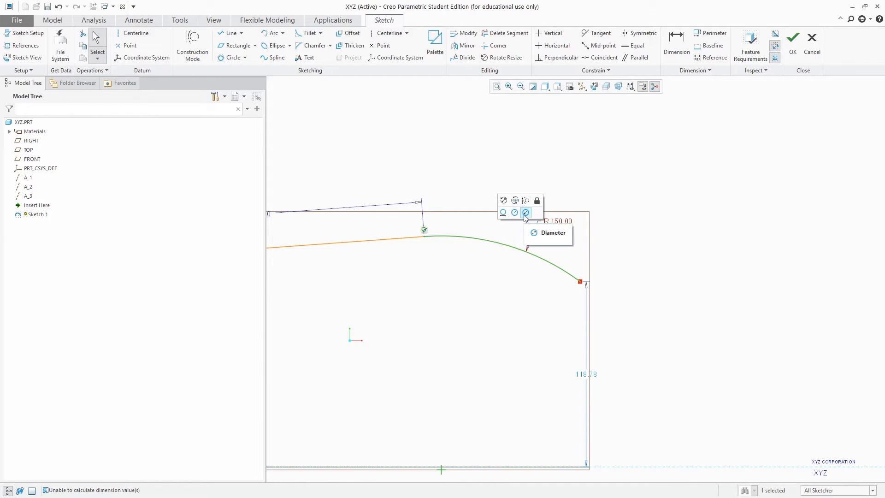
pyautogui.click(518, 217)
pyautogui.press('Escape')
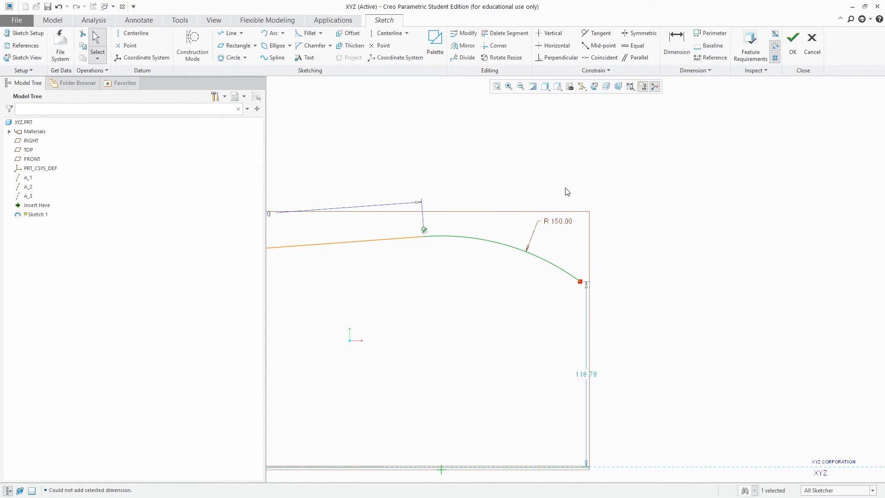
pyautogui.click(568, 187)
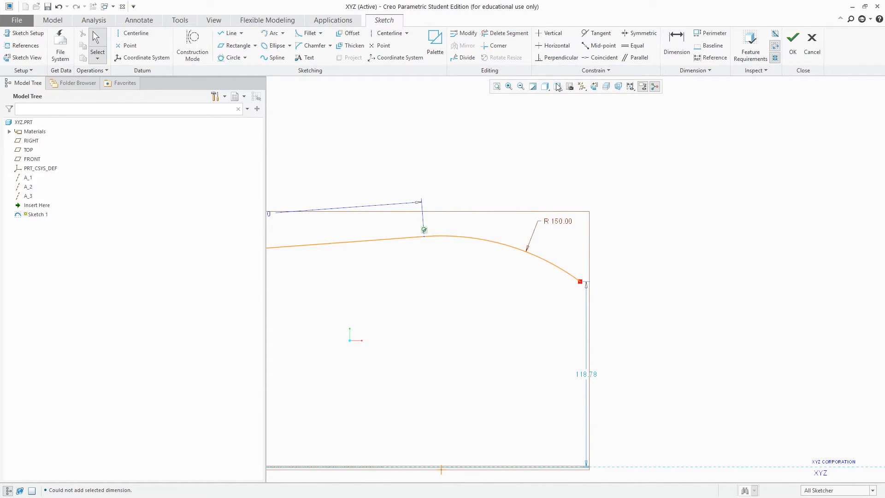
# Dimension the tangent arc's length along the curve between its two endpoints, set it to 110 and lock it
pyautogui.press('d')
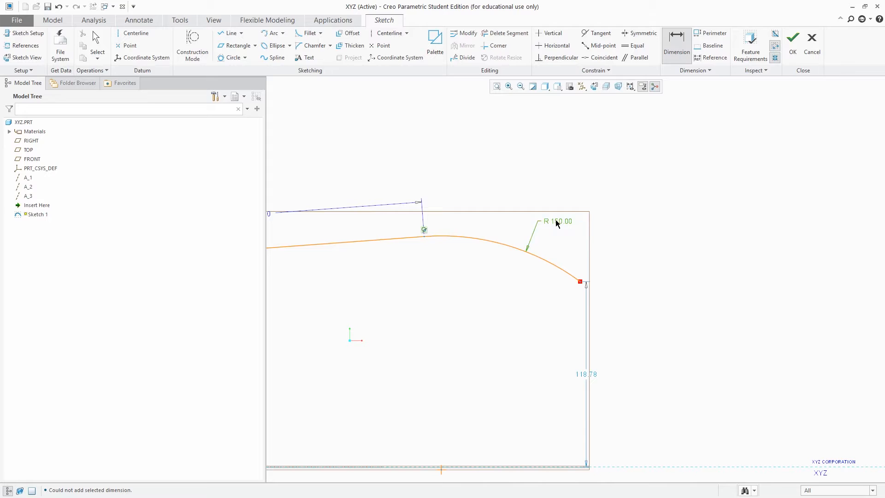
pyautogui.click(579, 270)
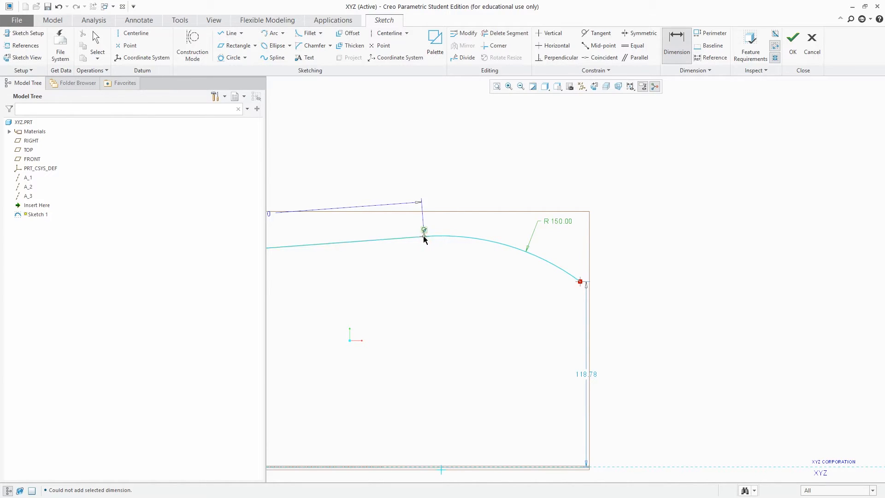
pyautogui.middleClick(493, 222)
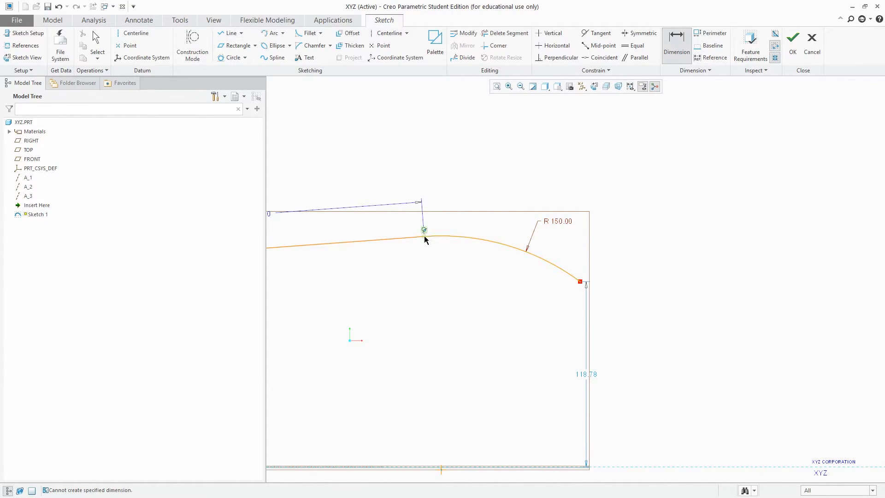
pyautogui.click(519, 254)
pyautogui.middleClick(524, 217)
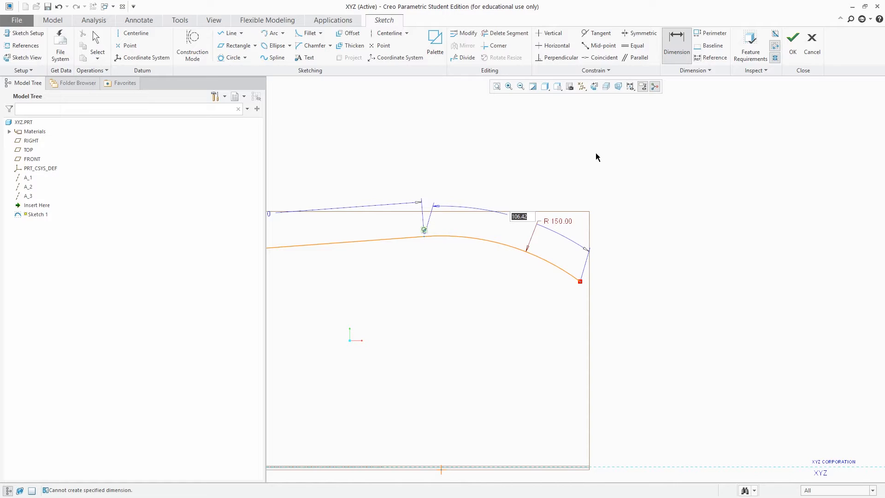
pyautogui.write('110')
pyautogui.press('Return')
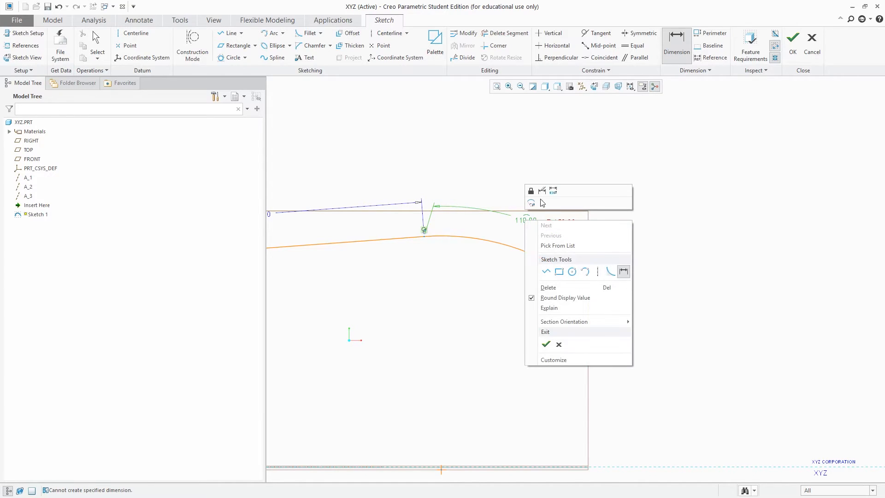
pyautogui.click(536, 189)
pyautogui.scroll(-4, 572, 152)
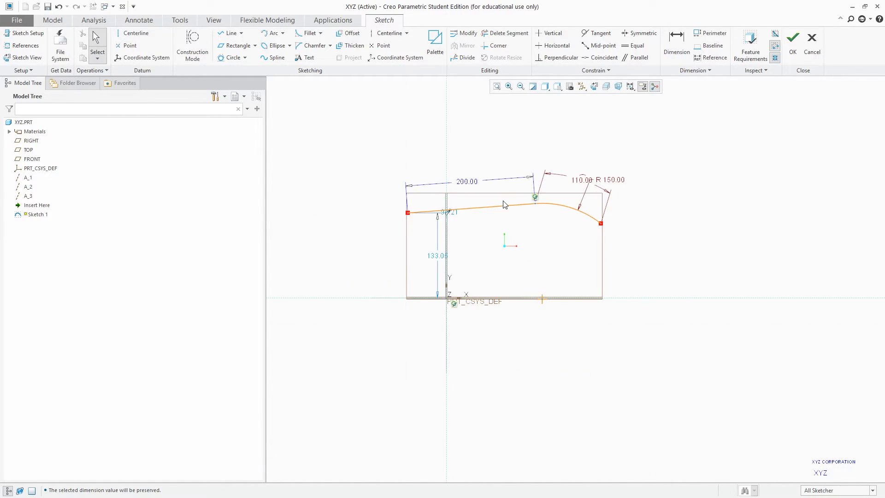
# Delete the tangent arc and the straight line
pyautogui.click(549, 201)
pyautogui.press('Delete')
pyautogui.click(514, 205)
pyautogui.press('Delete')
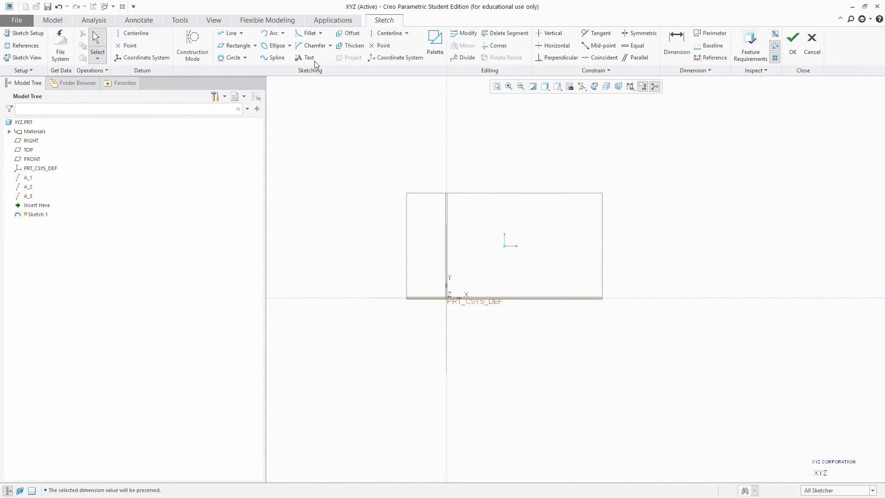
# Draw a Center and Ends arc centred on the origin, about 133 in radius, with level ends symmetric about the vertical reference
pyautogui.click(283, 33)
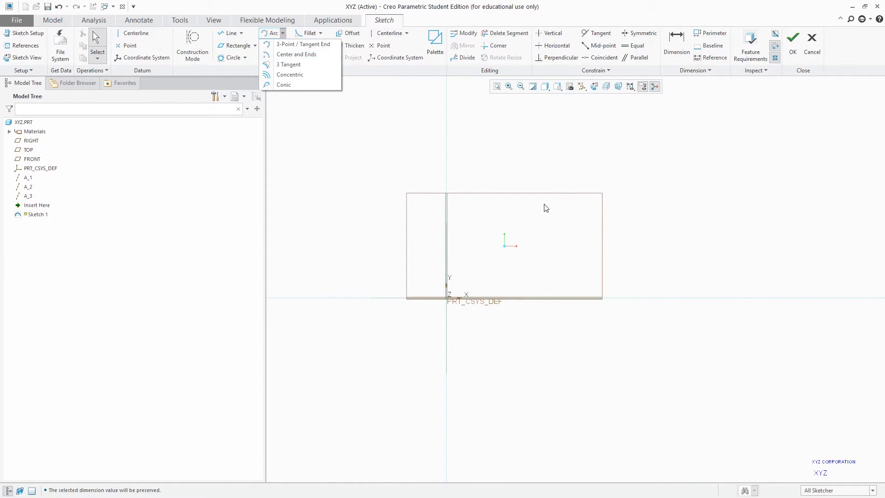
pyautogui.click(362, 151)
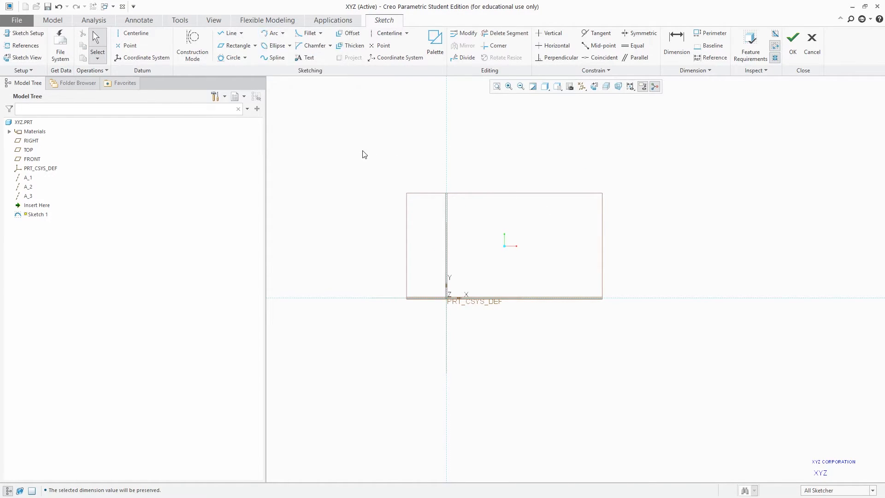
pyautogui.click(282, 34)
pyautogui.click(287, 53)
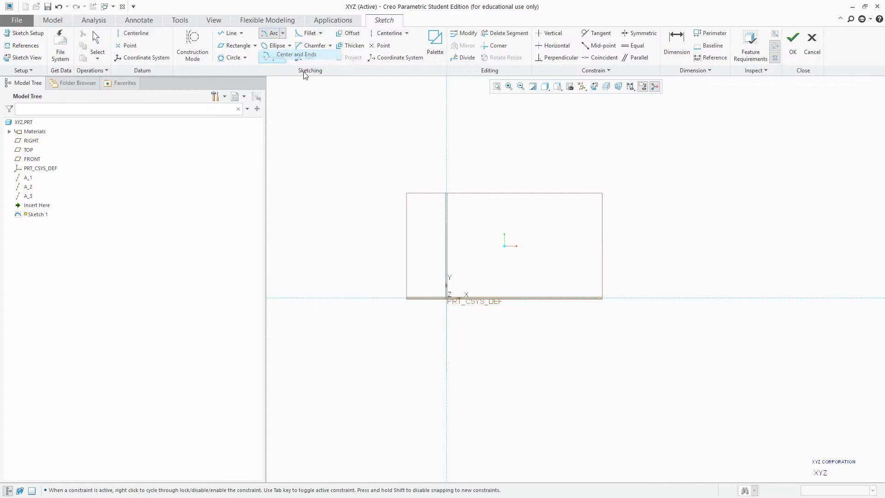
pyautogui.scroll(-2, 463, 252)
pyautogui.click(439, 323)
pyautogui.click(439, 221)
pyautogui.click(413, 194)
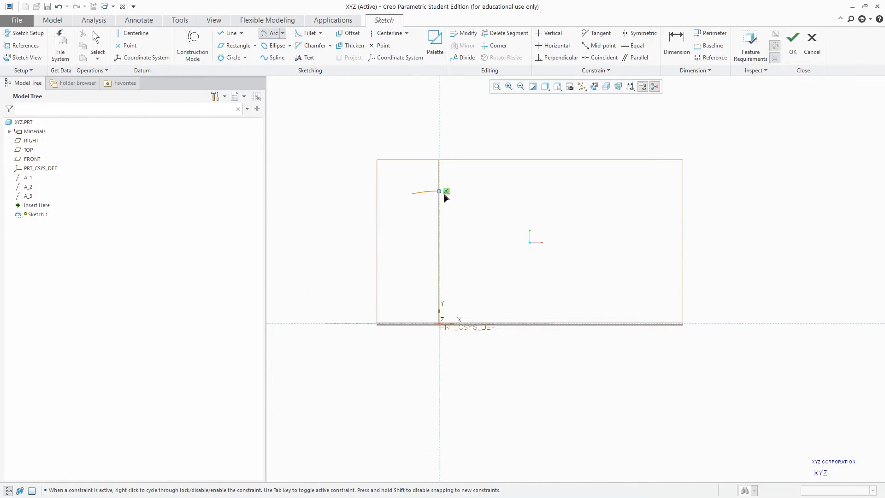
pyautogui.click(466, 194)
pyautogui.middleClick(484, 180)
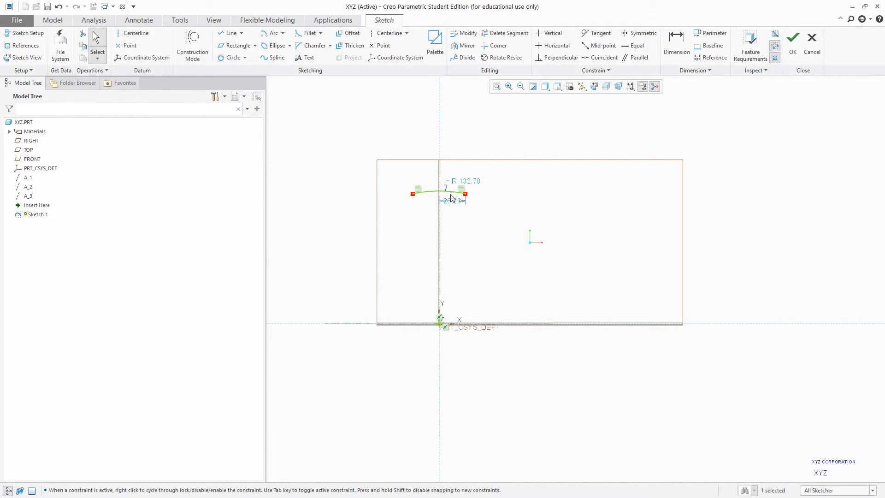
pyautogui.scroll(-5, 451, 198)
pyautogui.scroll(4, 487, 210)
pyautogui.scroll(-3, 459, 189)
pyautogui.scroll(1, 513, 198)
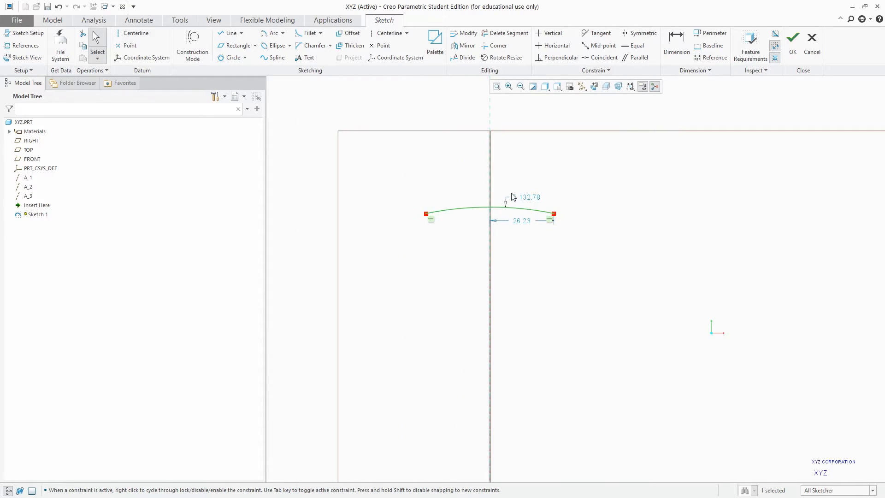
pyautogui.scroll(4, 514, 196)
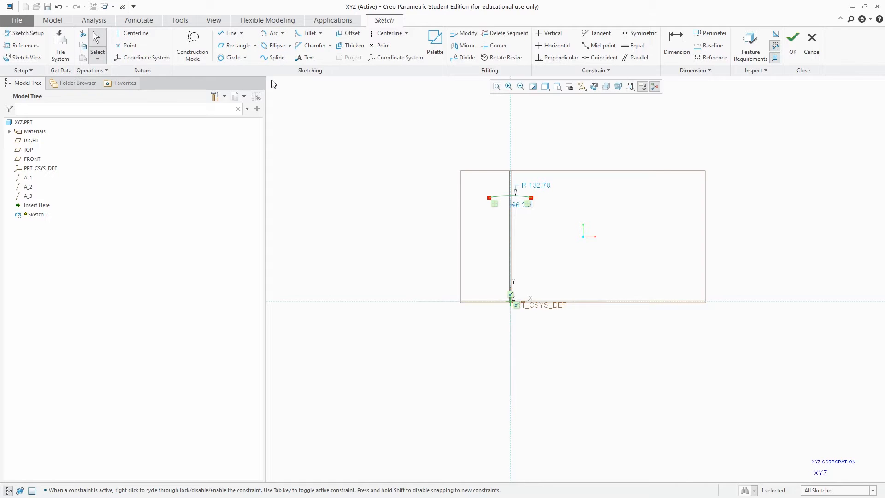
pyautogui.click(283, 33)
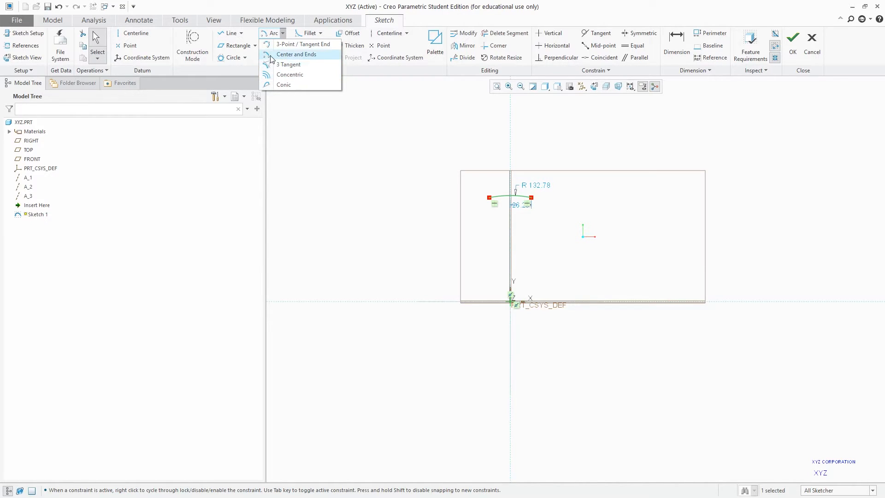
pyautogui.click(245, 57)
pyautogui.click(245, 57)
pyautogui.click(245, 56)
pyautogui.click(244, 58)
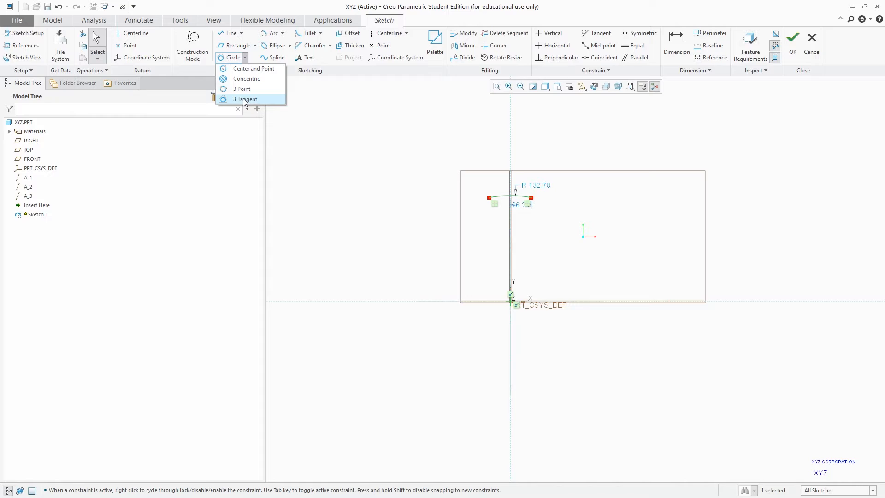
pyautogui.click(283, 33)
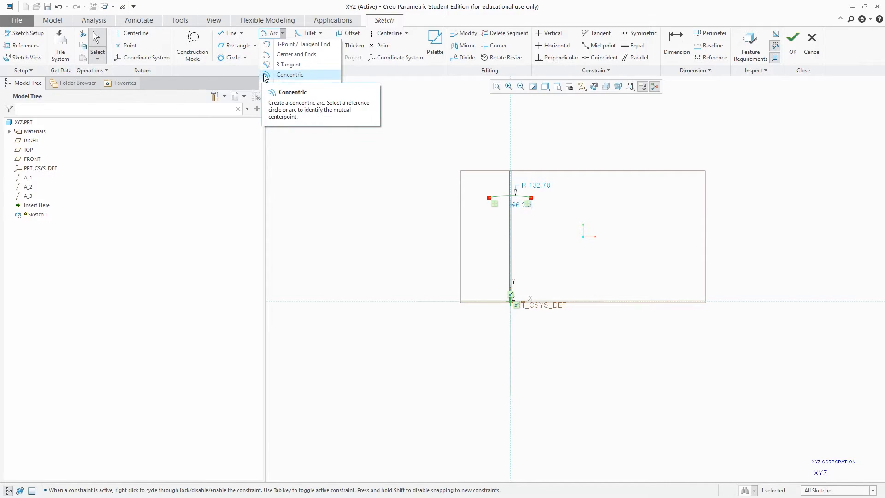
pyautogui.click(245, 59)
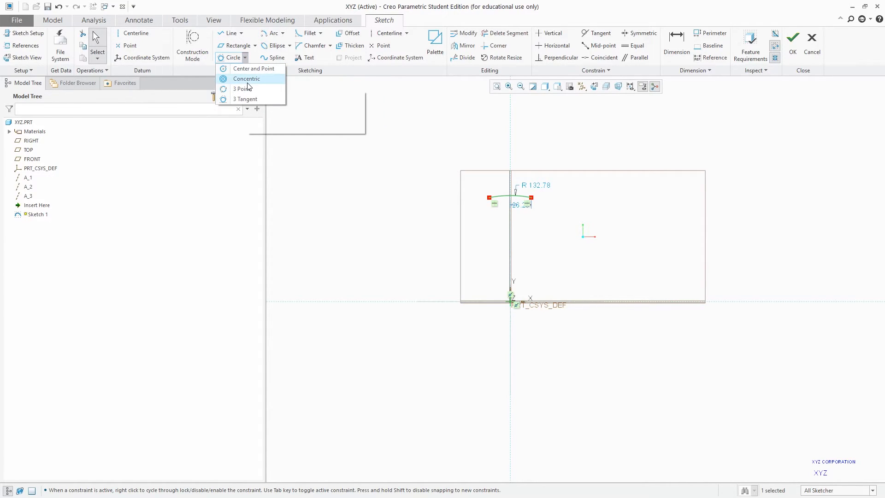
pyautogui.click(359, 98)
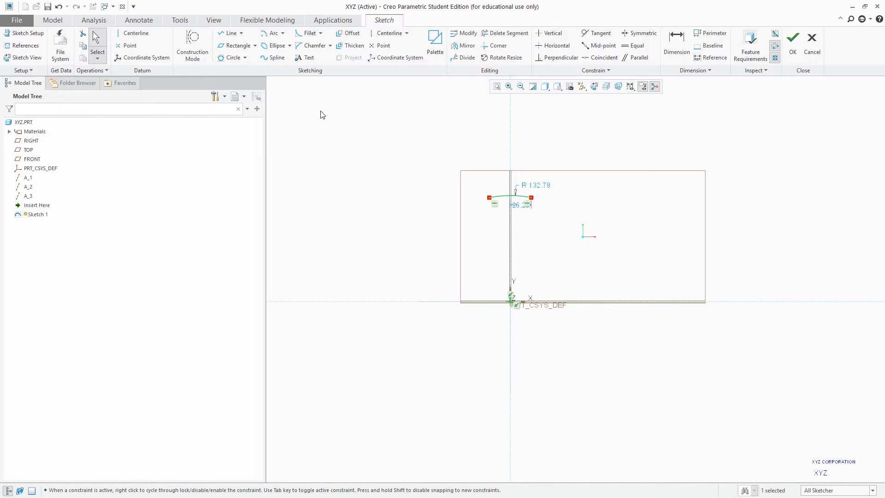
pyautogui.click(283, 35)
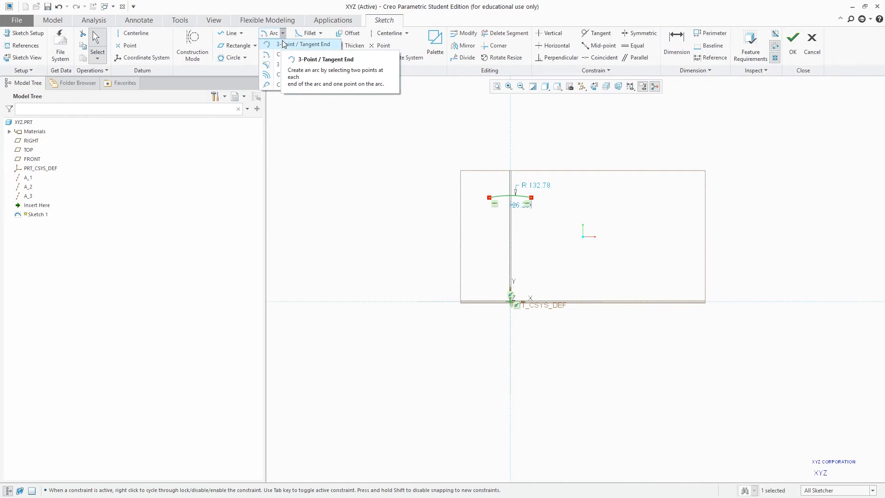
pyautogui.click(329, 135)
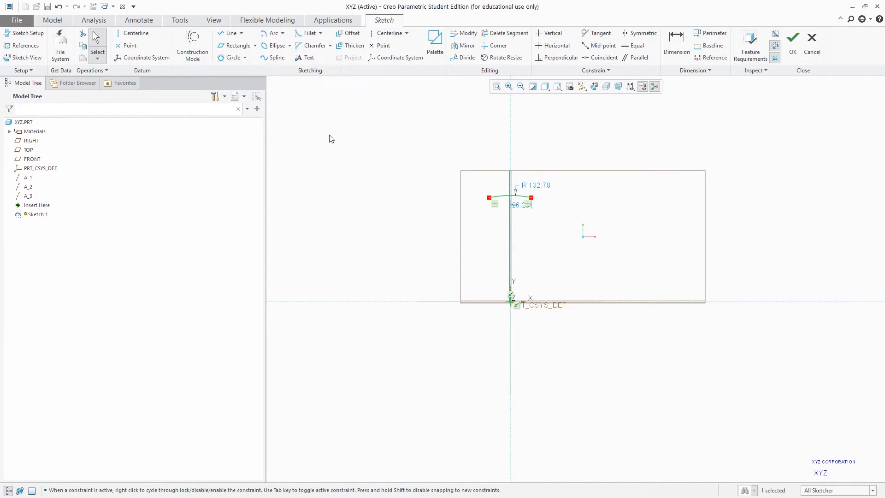
# Draw three slanted lines beside the arc, with the second line crossing the other two
pyautogui.click(234, 34)
pyautogui.click(381, 156)
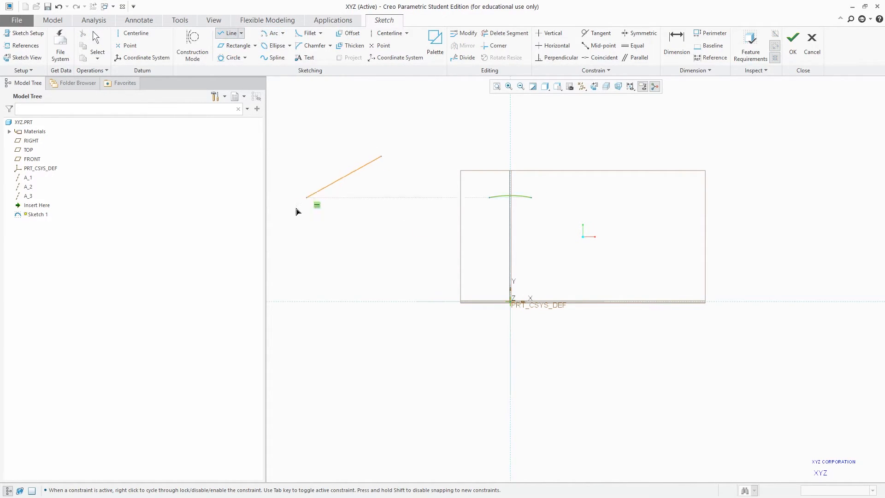
pyautogui.click(312, 232)
pyautogui.middleClick(400, 220)
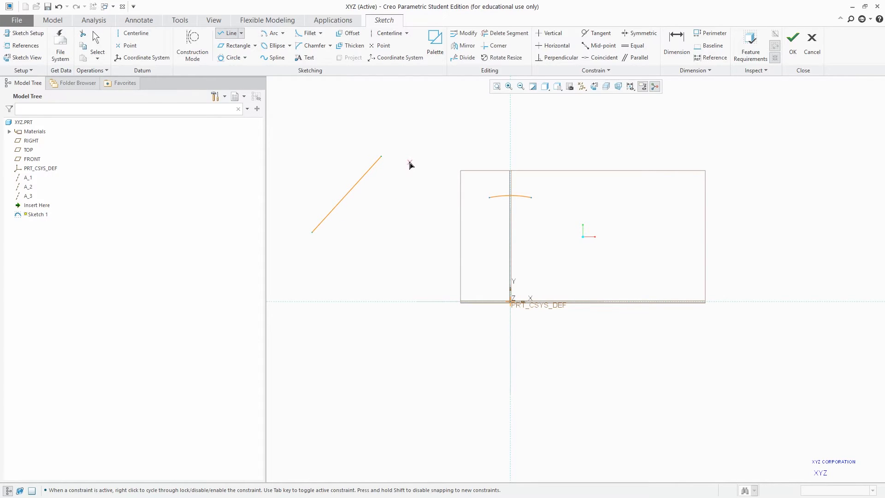
pyautogui.click(343, 144)
pyautogui.click(428, 220)
pyautogui.middleClick(443, 163)
pyautogui.click(432, 157)
pyautogui.click(372, 243)
pyautogui.middleClick(446, 172)
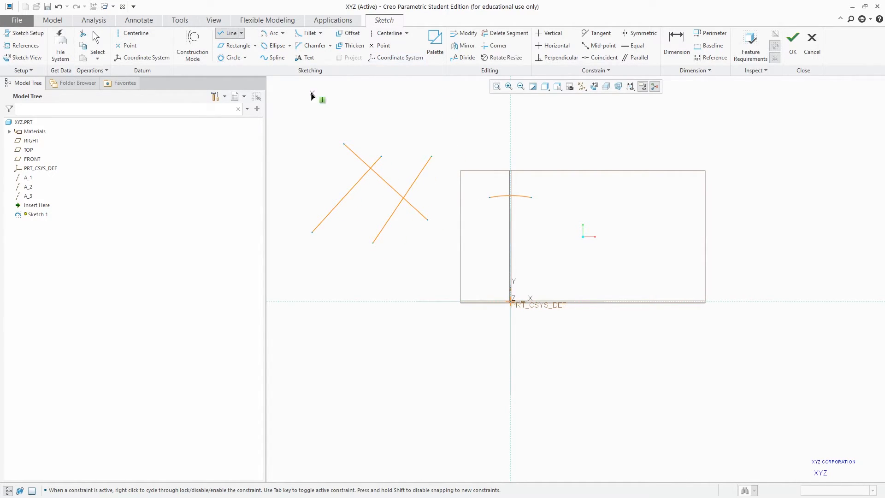
# Draw a 3 Tangent arc with a radius of about 30 touching the three slanted lines
pyautogui.click(282, 34)
pyautogui.click(286, 73)
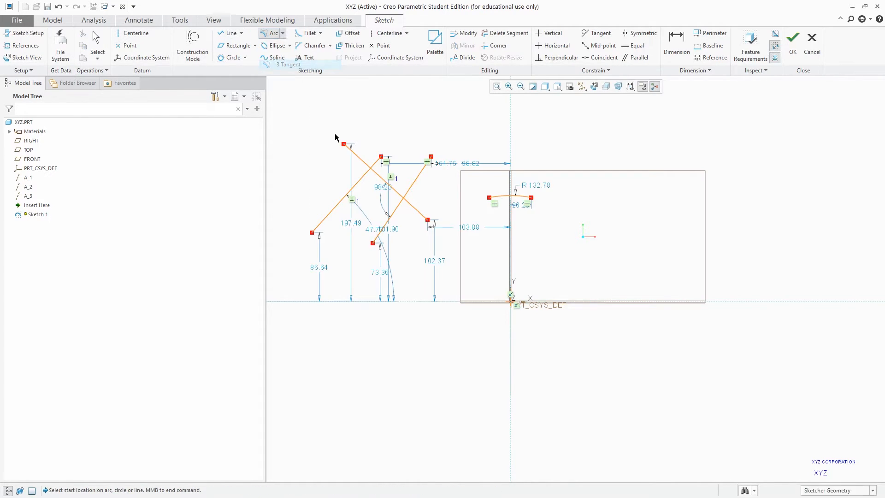
pyautogui.scroll(4, 359, 222)
pyautogui.click(346, 132)
pyautogui.click(420, 108)
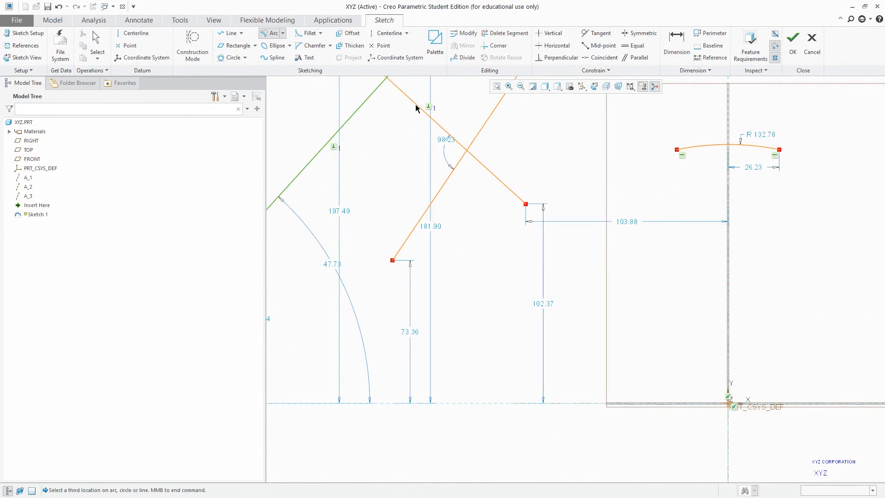
pyautogui.click(430, 207)
pyautogui.middleClick(397, 159)
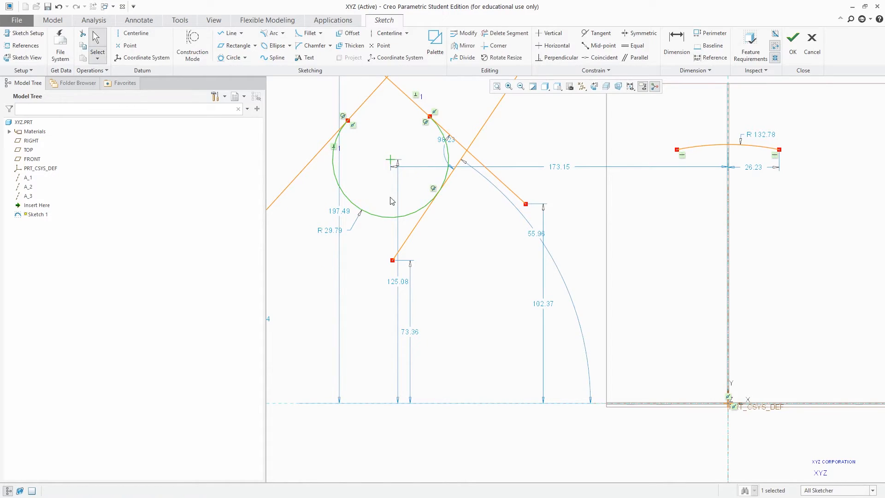
pyautogui.scroll(3, 383, 235)
pyautogui.scroll(-4, 400, 178)
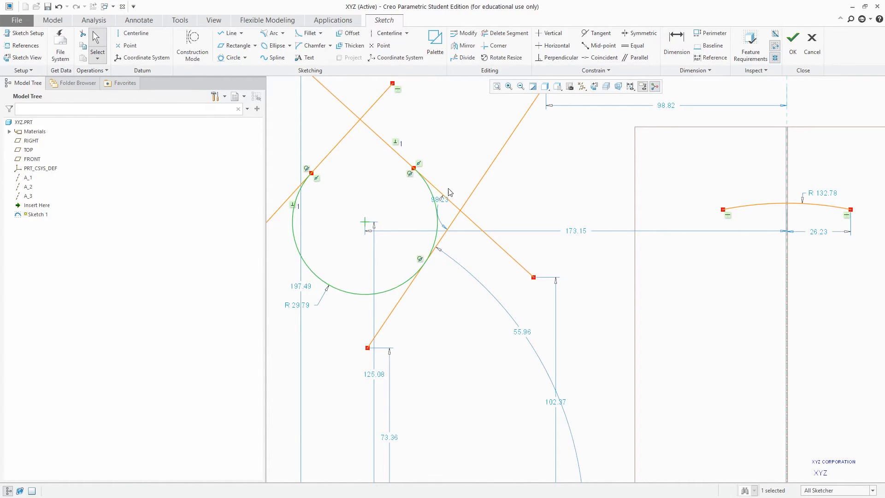
pyautogui.scroll(3, 448, 186)
pyautogui.scroll(-3, 394, 186)
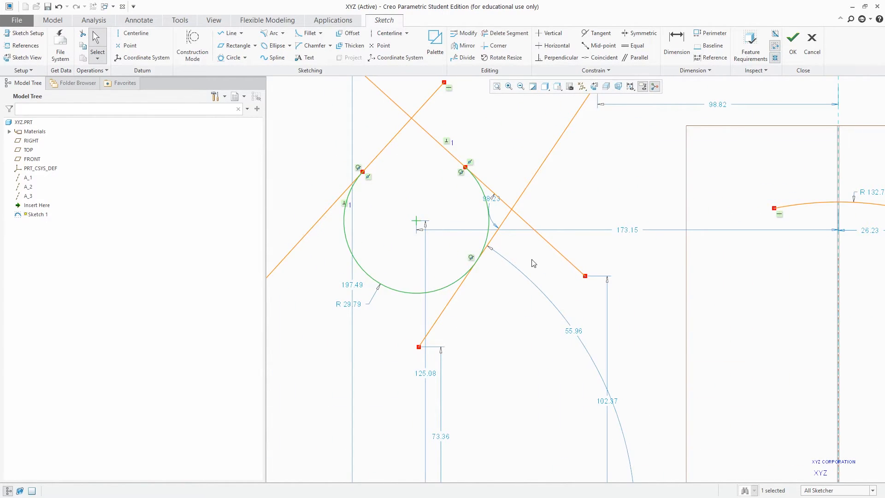
pyautogui.scroll(3, 456, 217)
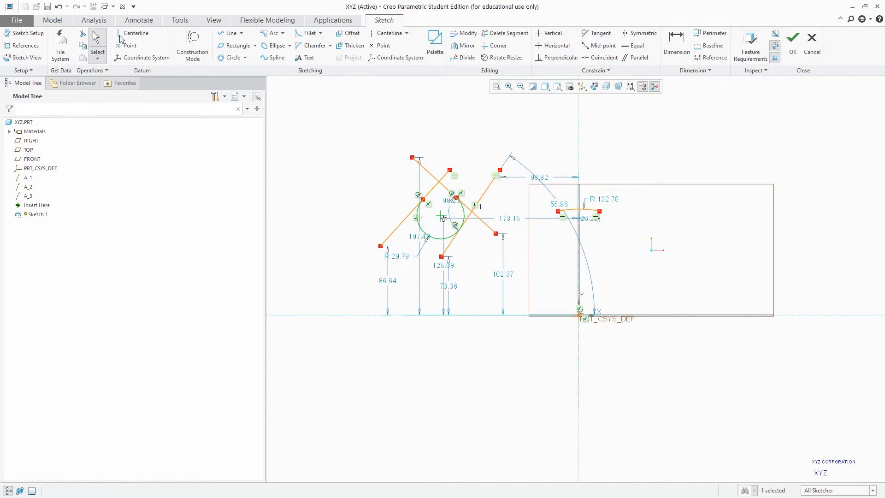
# Undo the 3 Tangent arc and the three slanted lines
pyautogui.click(58, 7)
pyautogui.click(58, 7)
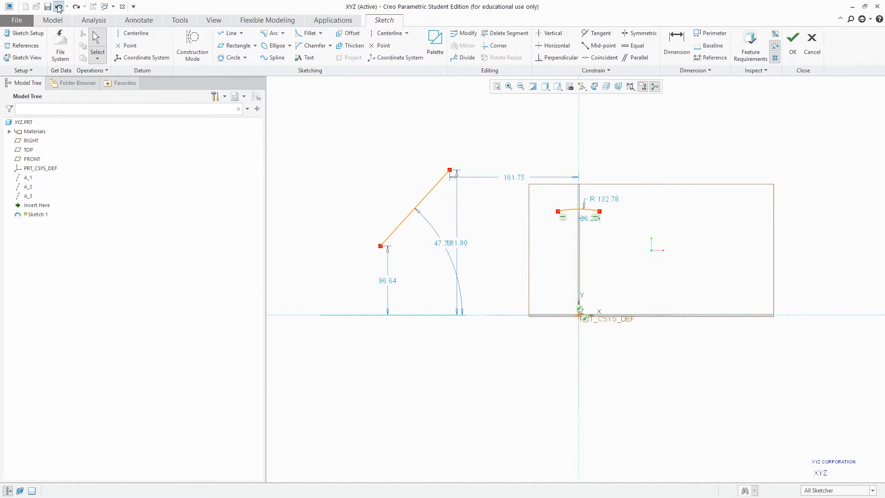
pyautogui.click(58, 7)
# Draw three Concentric arcs around the existing arc's centre, with radii of about 119, 151 and 166, symmetric about the vertical reference
pyautogui.click(244, 57)
pyautogui.click(282, 33)
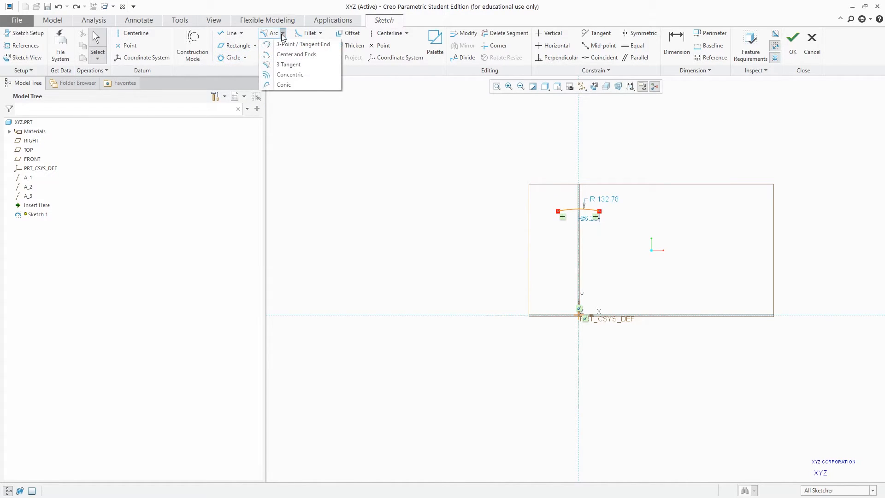
pyautogui.click(290, 74)
pyautogui.scroll(-4, 636, 230)
pyautogui.click(523, 178)
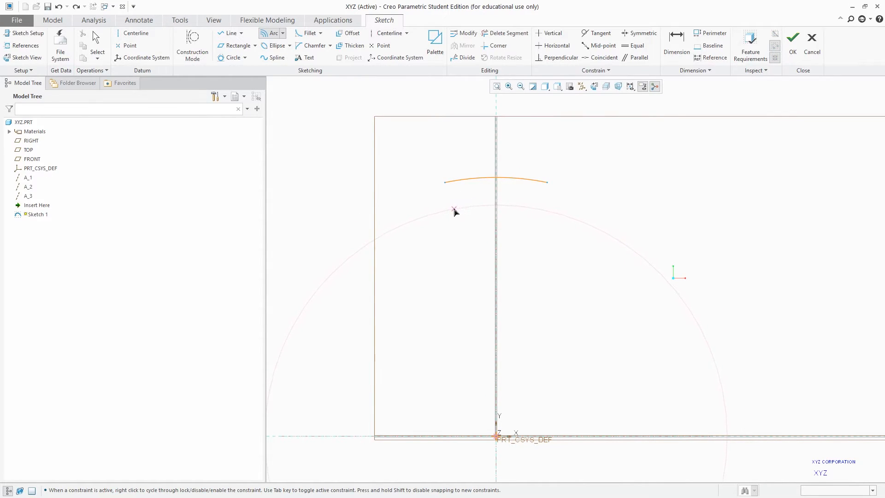
pyautogui.click(453, 210)
pyautogui.click(538, 210)
pyautogui.click(557, 148)
pyautogui.click(435, 148)
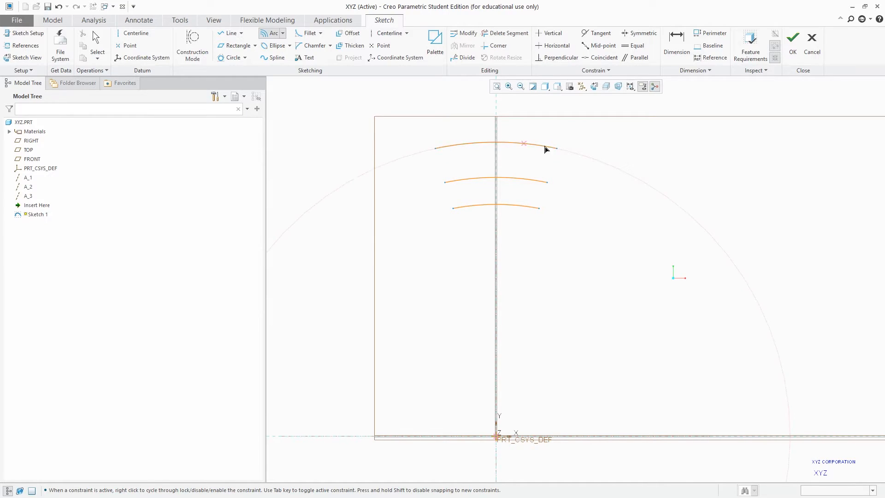
pyautogui.click(566, 119)
pyautogui.click(427, 120)
pyautogui.middleClick(621, 152)
pyautogui.scroll(3, 399, 234)
pyautogui.scroll(-1, 448, 213)
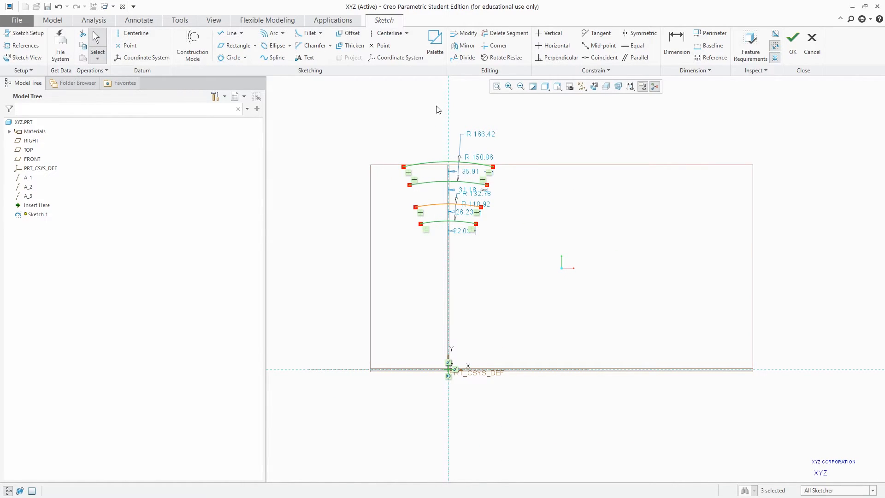
# Delete all four concentric arcs from the sketch
pyautogui.click(241, 60)
pyautogui.click(243, 78)
pyautogui.click(394, 114)
pyautogui.scroll(-2, 419, 230)
pyautogui.hotkey('ctrl', 'a')
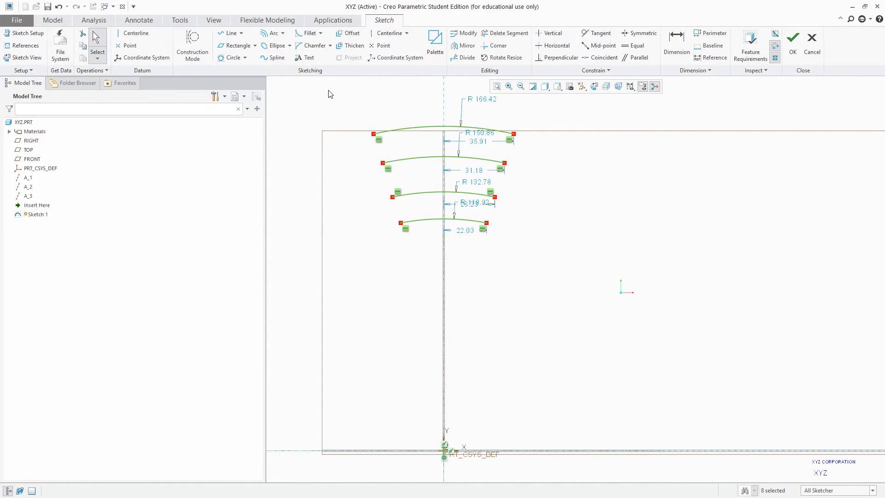
pyautogui.press('Delete')
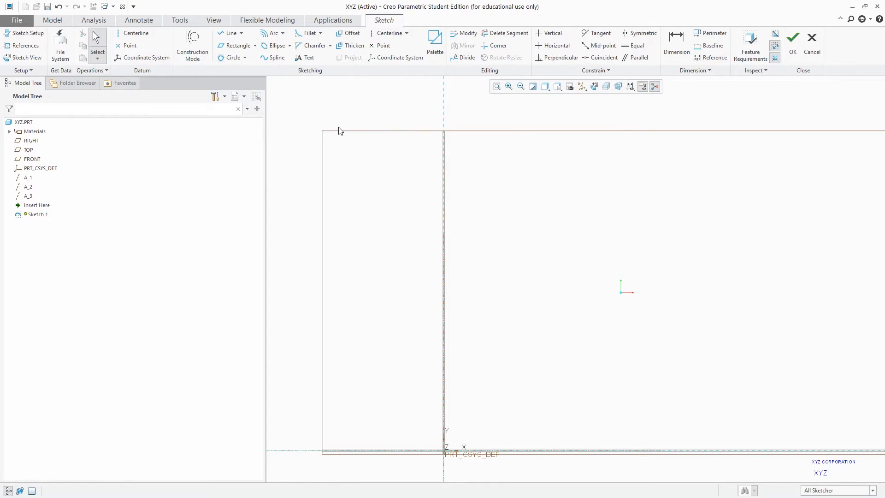
# Draw a Conic arc bulging up from a slanted chord, its ends about 12 and 31 from the vertical reference
pyautogui.click(282, 33)
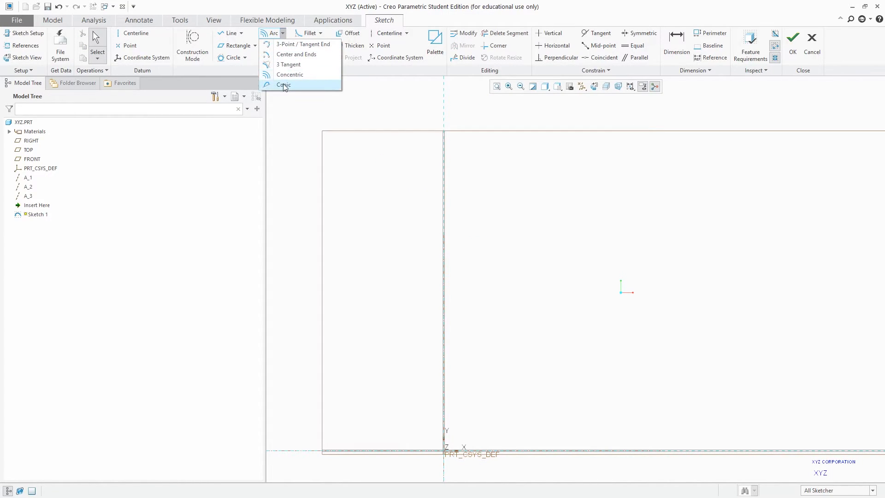
pyautogui.click(283, 84)
pyautogui.click(468, 234)
pyautogui.click(517, 224)
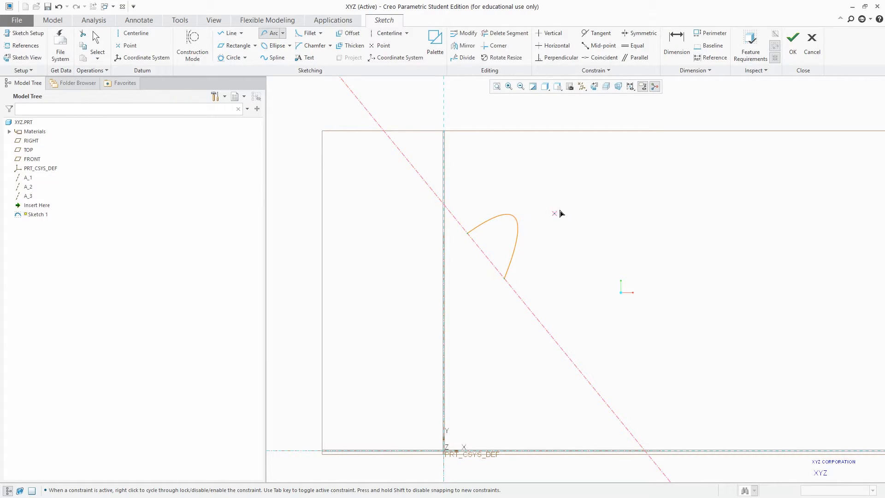
pyautogui.middleClick(545, 239)
pyautogui.scroll(3, 545, 239)
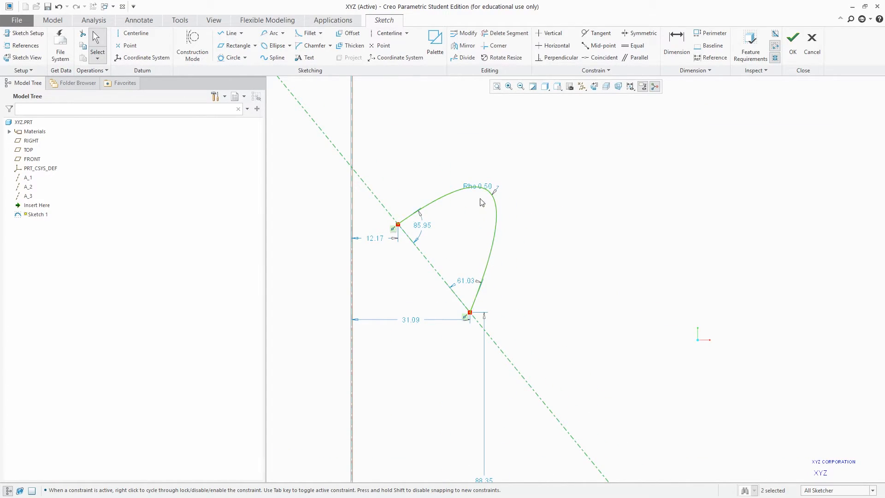
# Move the conic's Rho dimension text clear of the curve, beyond its peak
pyautogui.moveTo(470, 187); pyautogui.dragTo(533, 174)
pyautogui.scroll(4, 501, 197)
pyautogui.scroll(-6, 495, 219)
pyautogui.scroll(4, 464, 245)
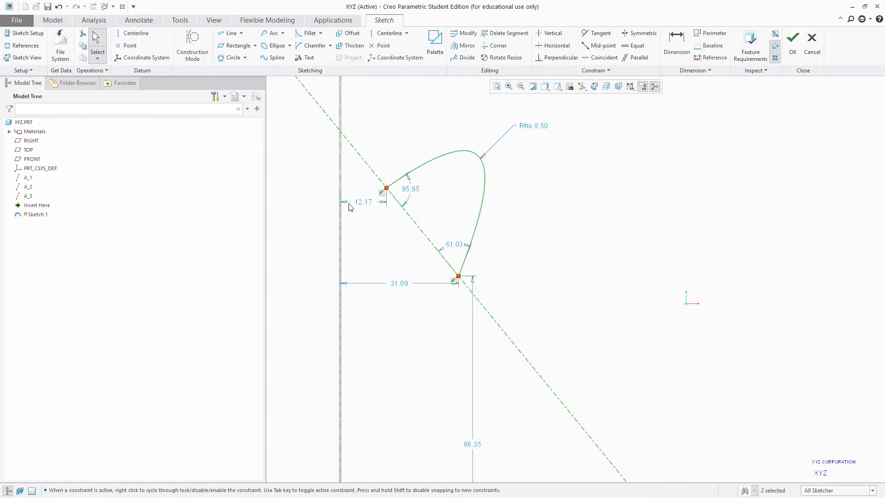
pyautogui.scroll(2, 484, 213)
pyautogui.scroll(-3, 477, 199)
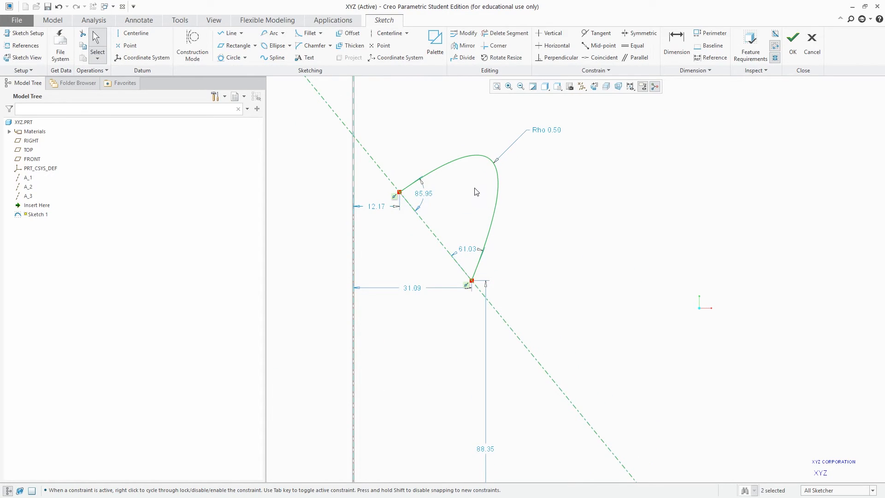
# Set the angle between the conic's upper end and its chord to 90°
pyautogui.doubleClick(432, 198)
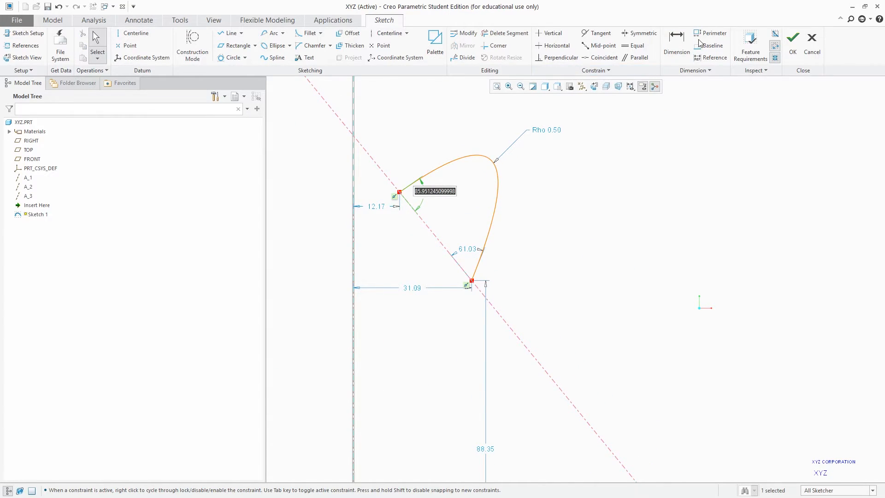
pyautogui.write('90')
pyautogui.press('Return')
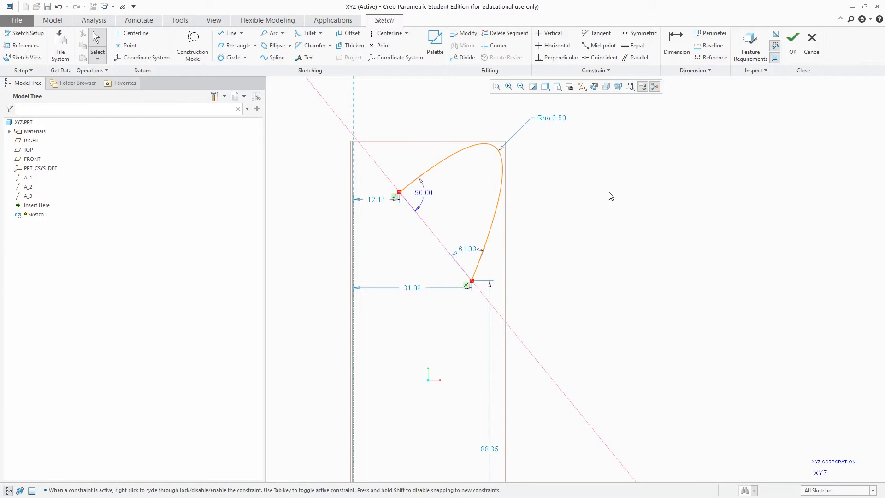
pyautogui.moveTo(317, 94); pyautogui.dragTo(397, 122)
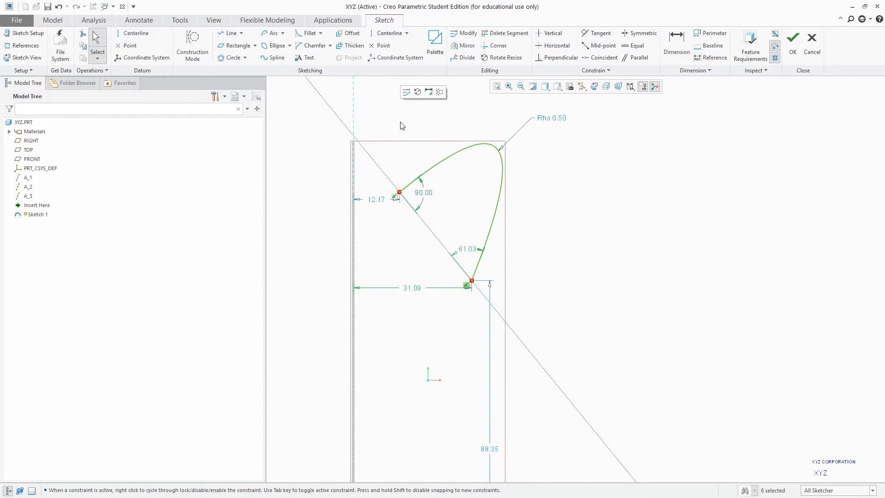
pyautogui.click(608, 257)
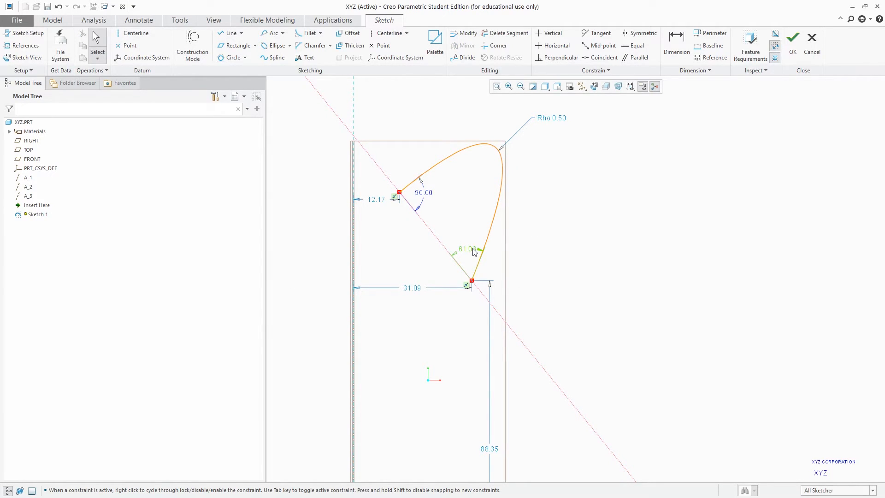
# Set the conic's Rho value to 0.7
pyautogui.doubleClick(552, 119)
pyautogui.write('0.7')
pyautogui.press('Return')
pyautogui.click(585, 237)
# Delete the conic arc from the sketch, leaving the slanted centerline in place
pyautogui.scroll(3, 584, 237)
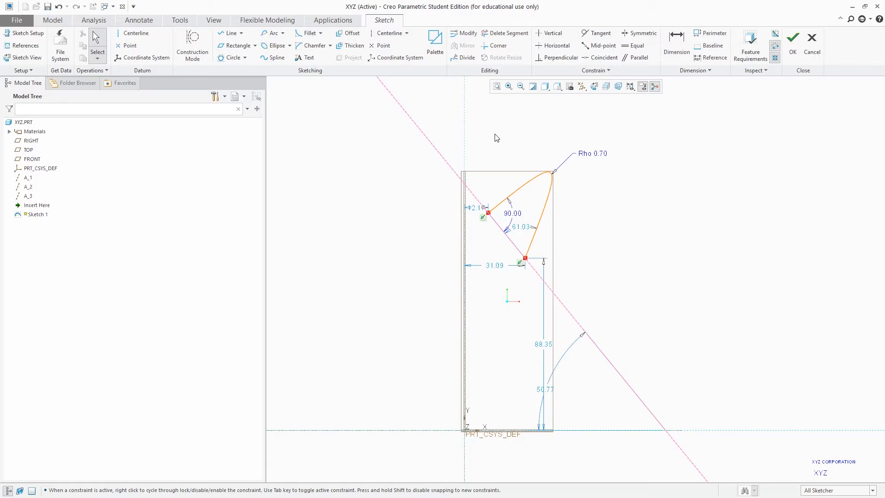
pyautogui.moveTo(492, 148); pyautogui.dragTo(595, 272)
pyautogui.press('Delete')
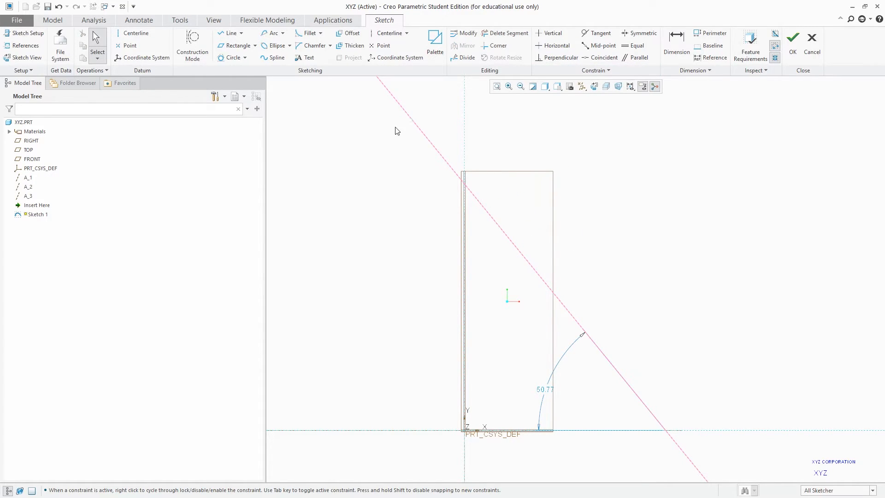
pyautogui.click(283, 35)
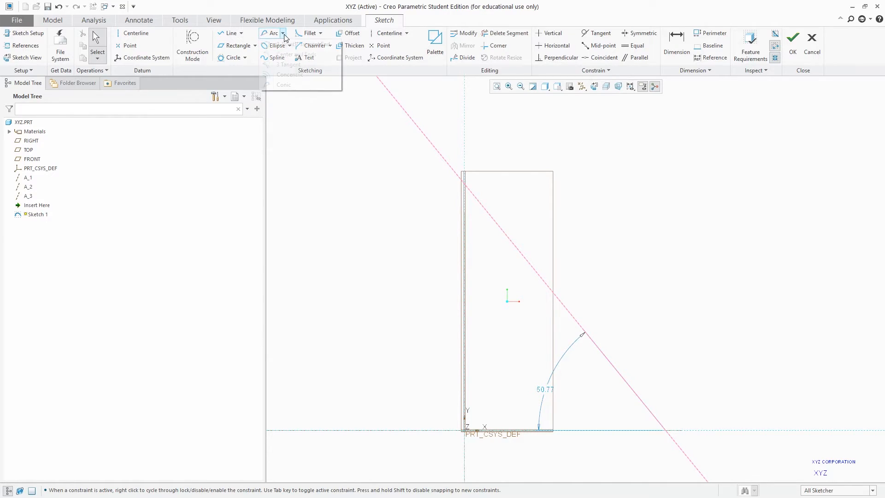
pyautogui.click(343, 126)
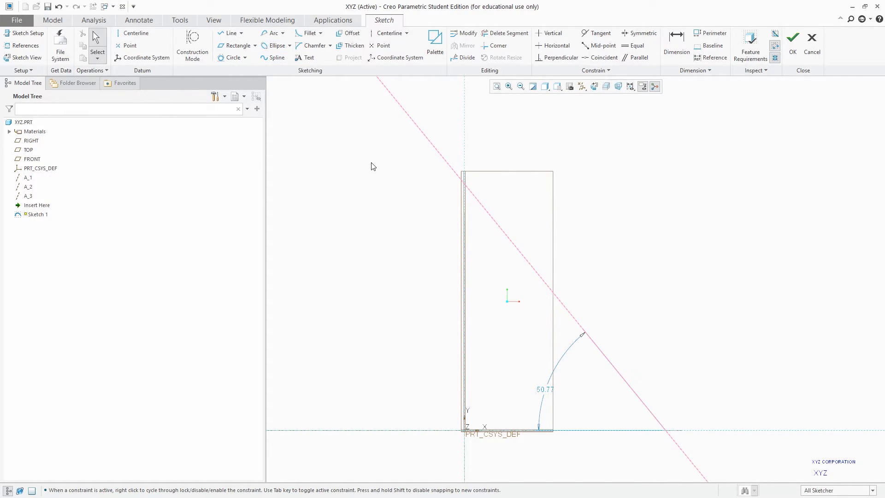
# Draw an Axis Ends Ellipse from the origin along the horizontal reference, about 124 wide and 49 high
pyautogui.scroll(-4, 372, 157)
pyautogui.scroll(3, 365, 175)
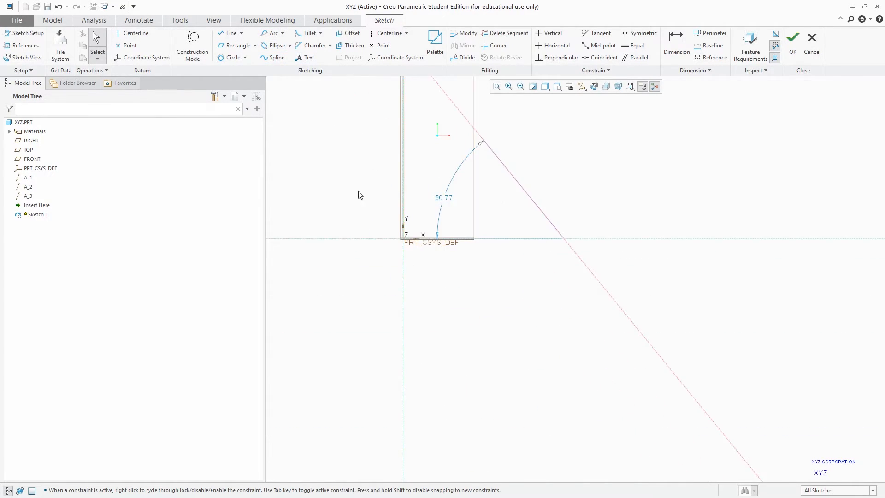
pyautogui.click(276, 48)
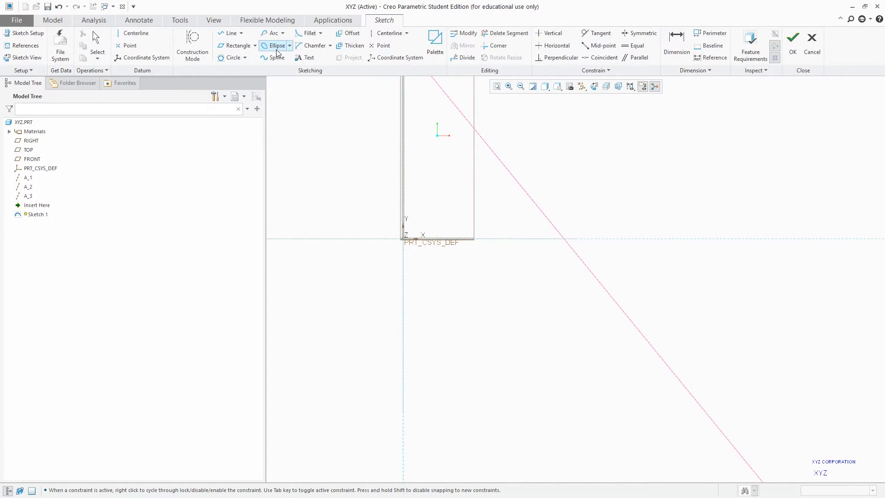
pyautogui.click(403, 239)
pyautogui.click(597, 240)
pyautogui.click(564, 280)
pyautogui.middleClick(590, 199)
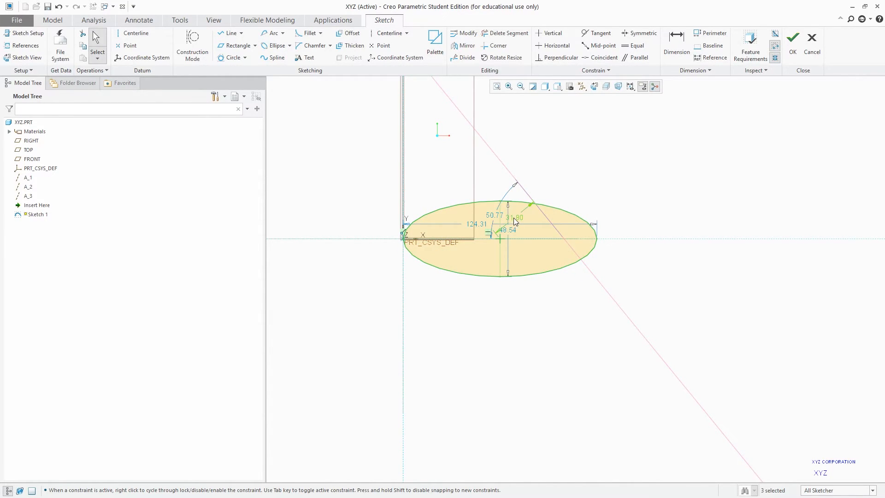
# Move the ellipse's height and width dimensions outside the curve and delete the slanted centerline
pyautogui.moveTo(512, 232); pyautogui.dragTo(661, 236)
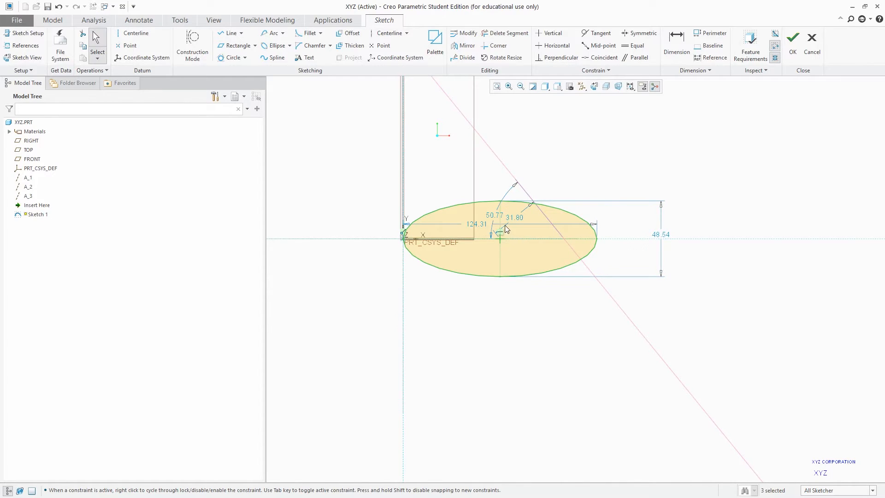
pyautogui.moveTo(464, 225); pyautogui.dragTo(472, 319)
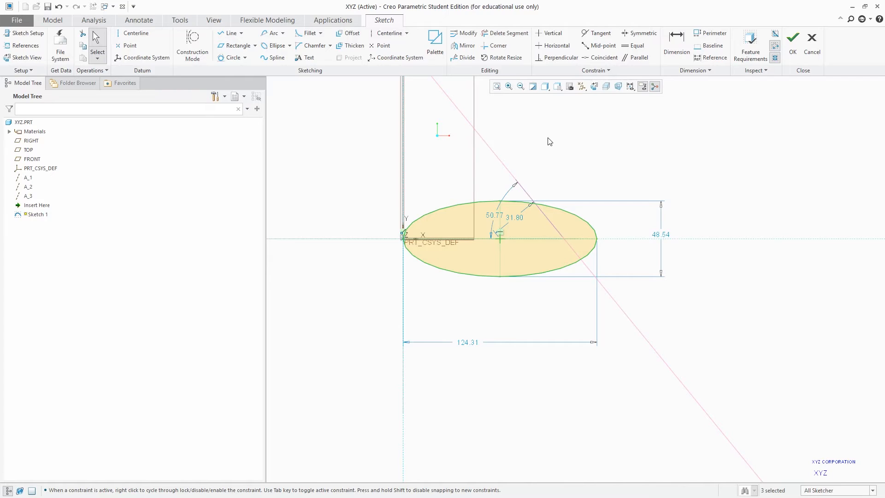
pyautogui.click(646, 339)
pyautogui.scroll(3, 492, 228)
pyautogui.scroll(-8, 495, 221)
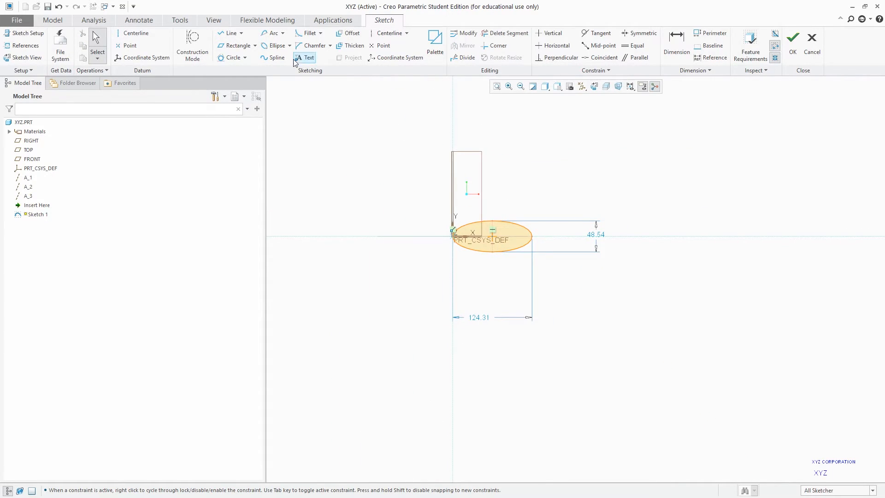
# Undo the recent changes back through drawing the ellipse, and delete the slanted centerline
pyautogui.hotkey('ctrl', 'z')
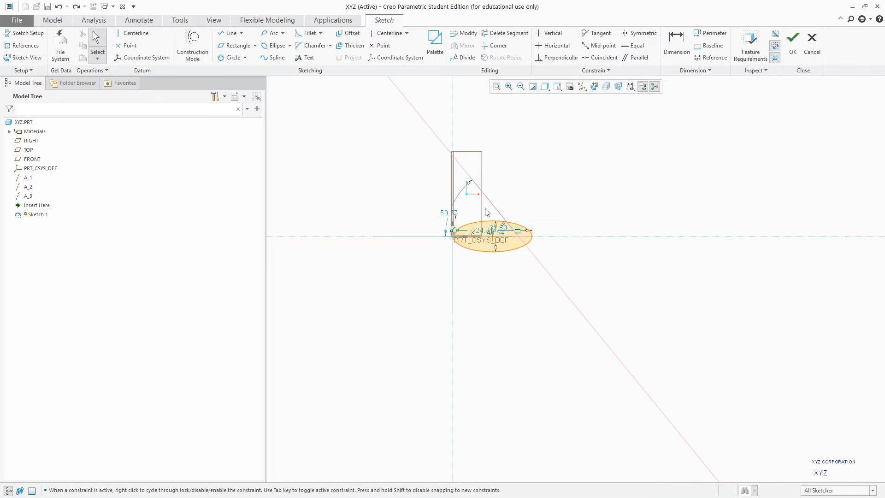
pyautogui.hotkey('ctrl', 'z')
pyautogui.hotkey('ctrl', 'y')
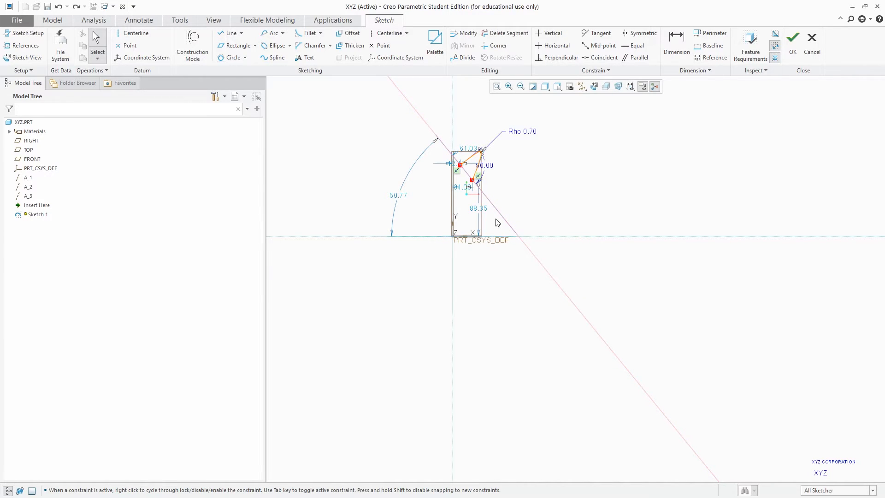
pyautogui.hotkey('ctrl', 'z')
pyautogui.click(542, 268)
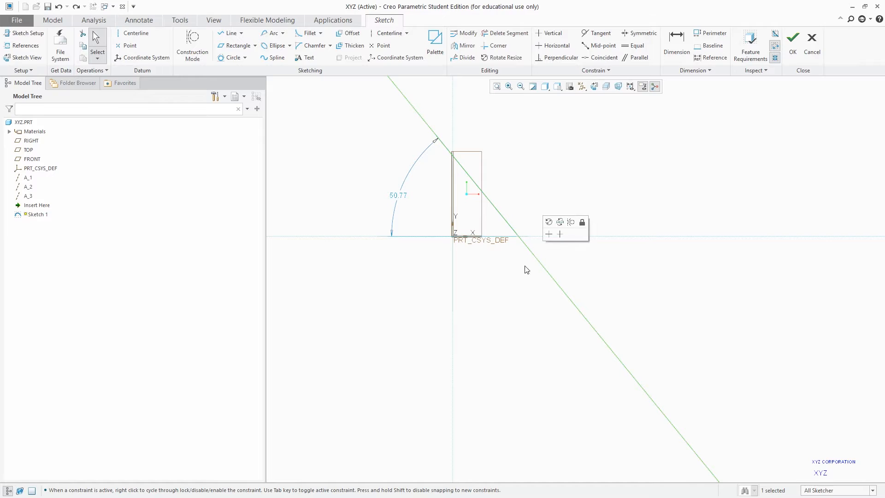
pyautogui.press('Delete')
# Draw a Center and Axis Ellipse centred on the origin, about 134 wide and 45 high
pyautogui.scroll(3, 461, 240)
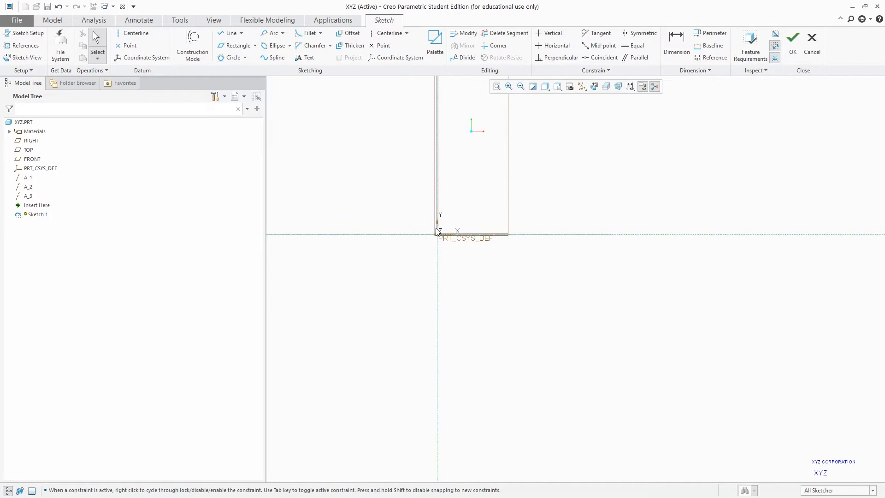
pyautogui.click(290, 47)
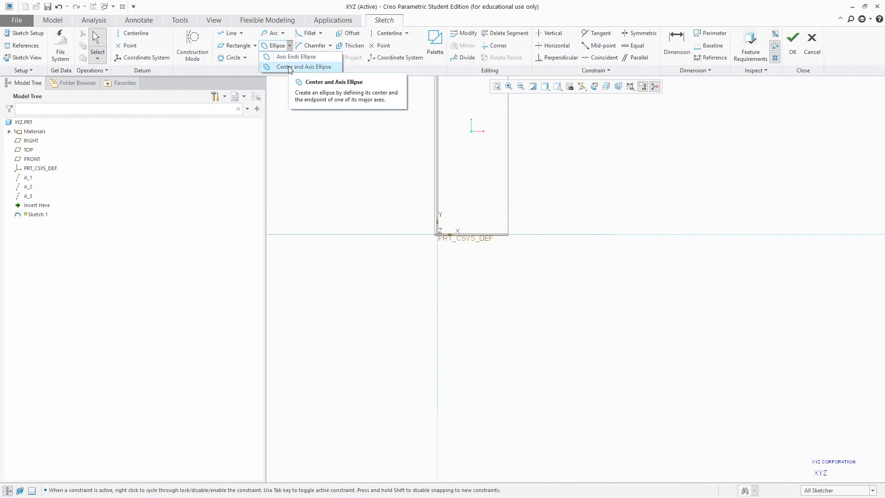
pyautogui.click(290, 67)
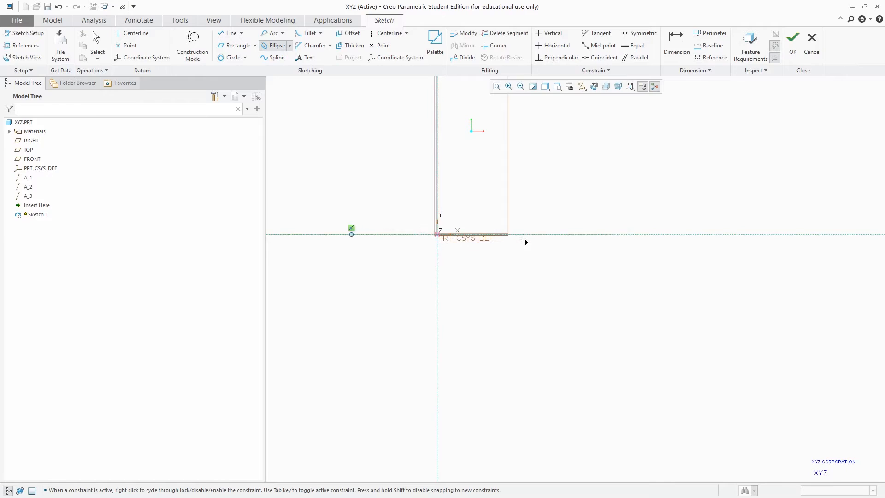
pyautogui.click(541, 234)
pyautogui.click(537, 271)
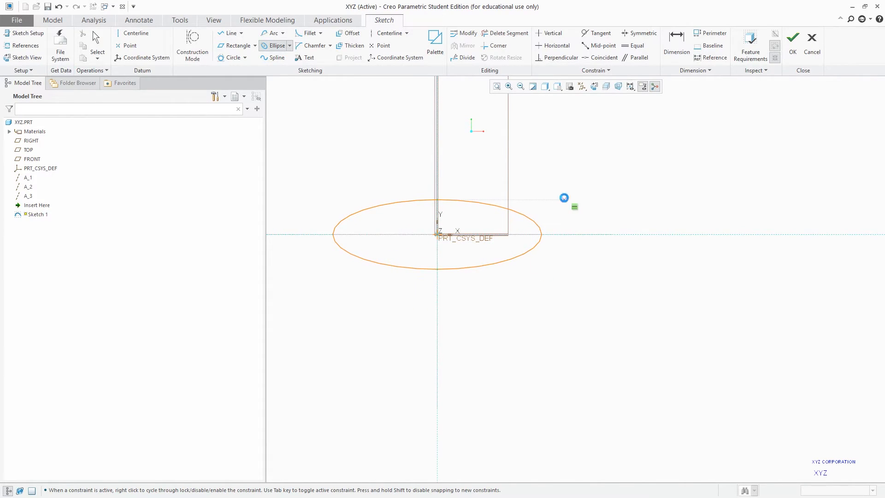
pyautogui.middleClick(566, 202)
# Draw a smaller Axis Ends Ellipse above the first one, with its major axis horizontal and starting on the vertical reference
pyautogui.click(290, 46)
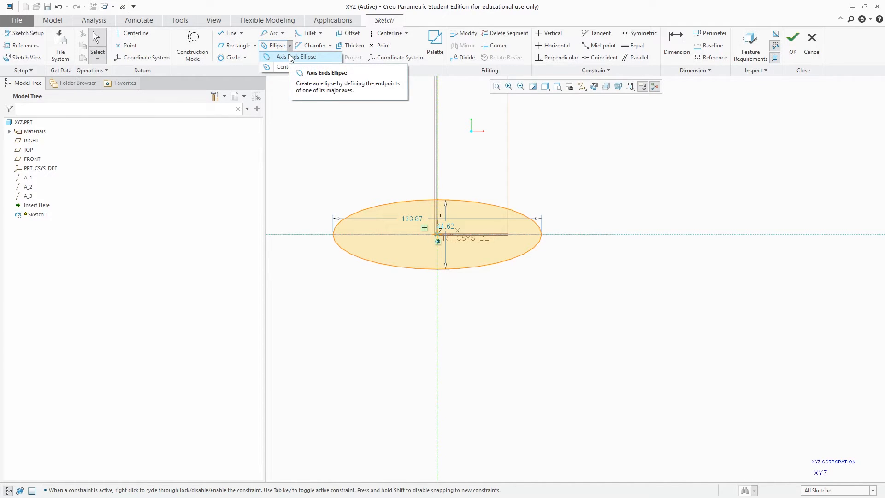
pyautogui.click(291, 57)
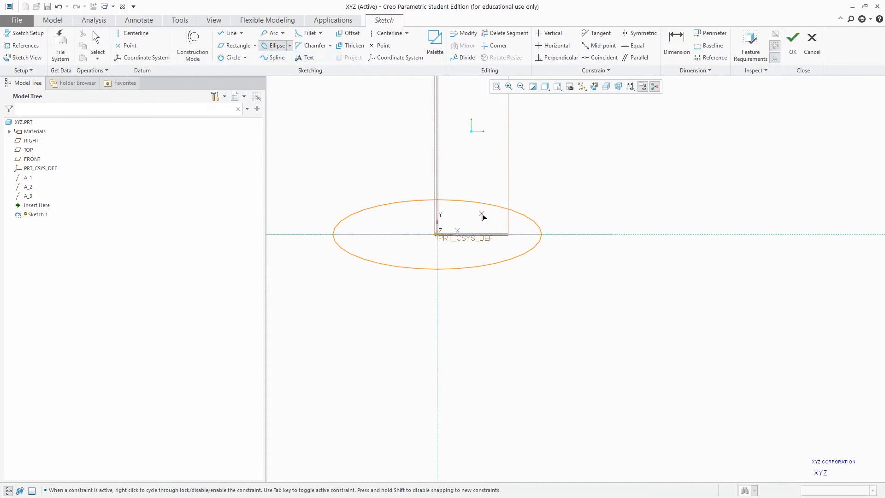
pyautogui.scroll(-2, 480, 215)
pyautogui.scroll(3, 480, 125)
pyautogui.click(424, 161)
pyautogui.click(569, 168)
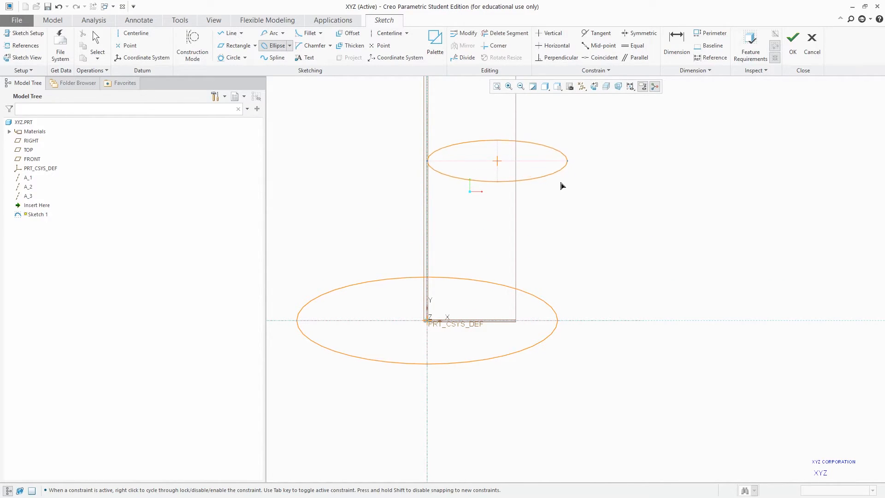
pyautogui.click(561, 191)
pyautogui.middleClick(681, 165)
pyautogui.click(681, 163)
# Delete both ellipses from the sketch
pyautogui.moveTo(595, 243); pyautogui.dragTo(452, 113)
pyautogui.press('Delete')
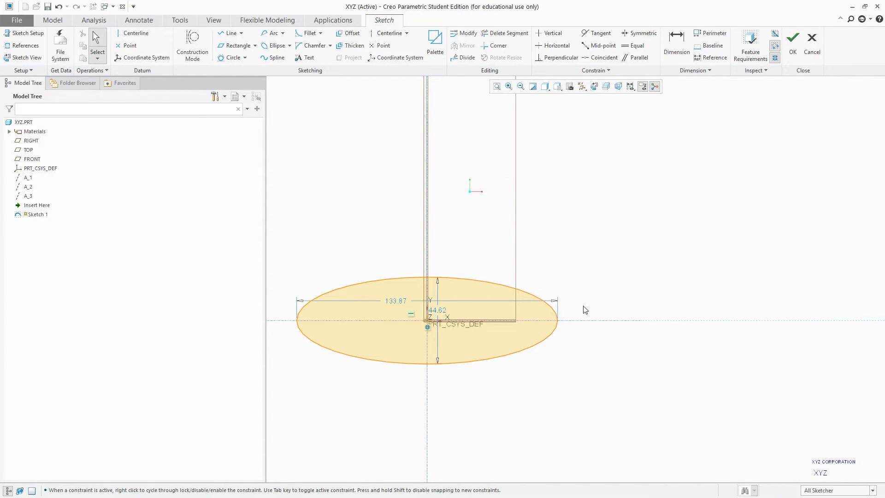
pyautogui.moveTo(591, 307); pyautogui.dragTo(466, 259)
pyautogui.press('Delete')
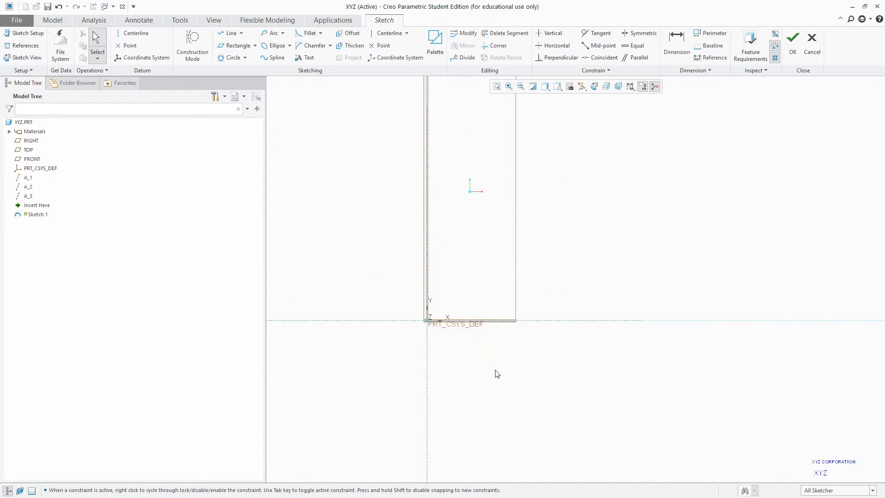
# Draw a wavy five-point Spline across the vertical reference, its ends about 69 and 89 from it and 52 and 53 above the horizontal reference
pyautogui.scroll(-3, 470, 186)
pyautogui.scroll(3, 440, 240)
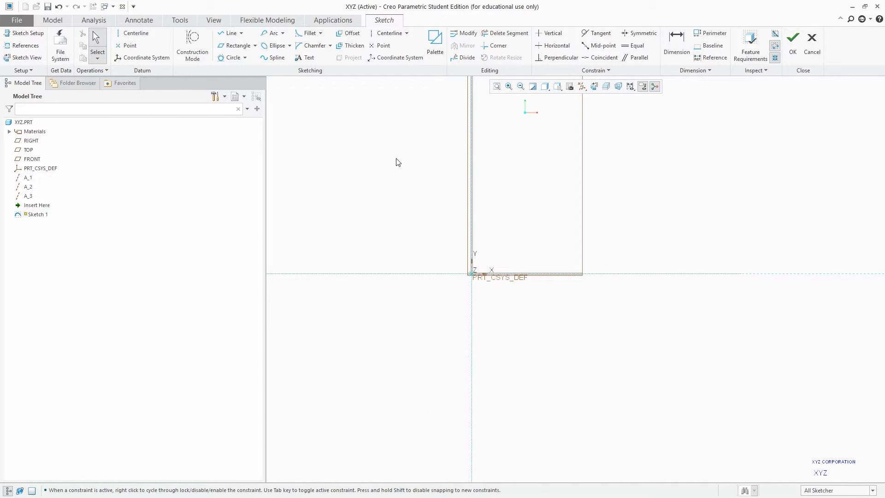
pyautogui.click(269, 59)
pyautogui.click(304, 148)
pyautogui.click(371, 132)
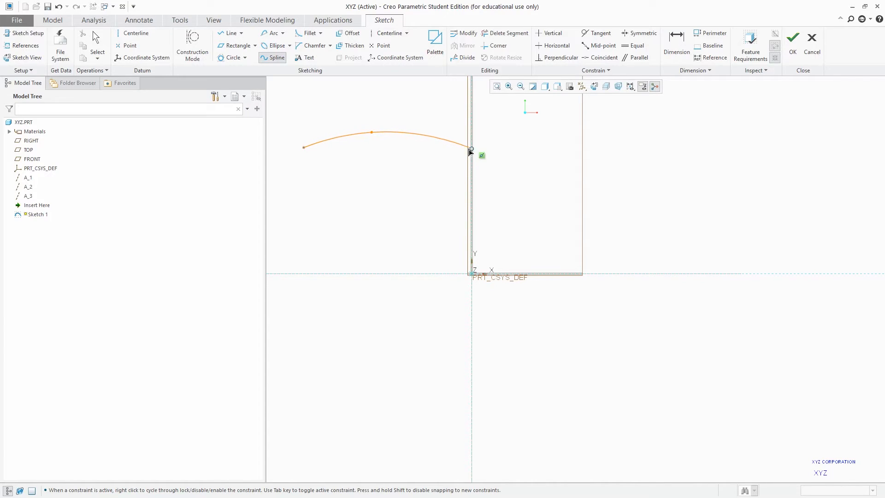
pyautogui.click(499, 162)
pyautogui.click(604, 135)
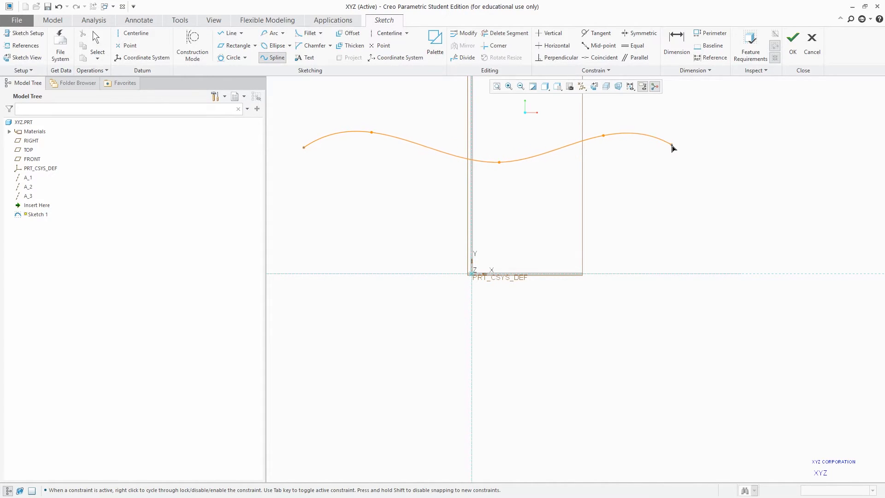
pyautogui.click(688, 144)
pyautogui.middleClick(693, 118)
pyautogui.middleClick(693, 118)
pyautogui.click(686, 103)
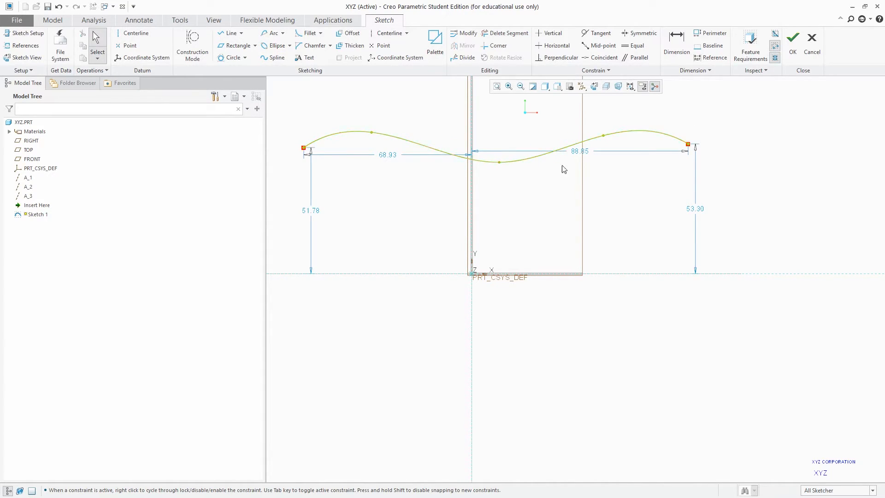
# Shift the spline's middle point slightly upward
pyautogui.scroll(2, 368, 200)
pyautogui.scroll(-4, 365, 161)
pyautogui.click(377, 156)
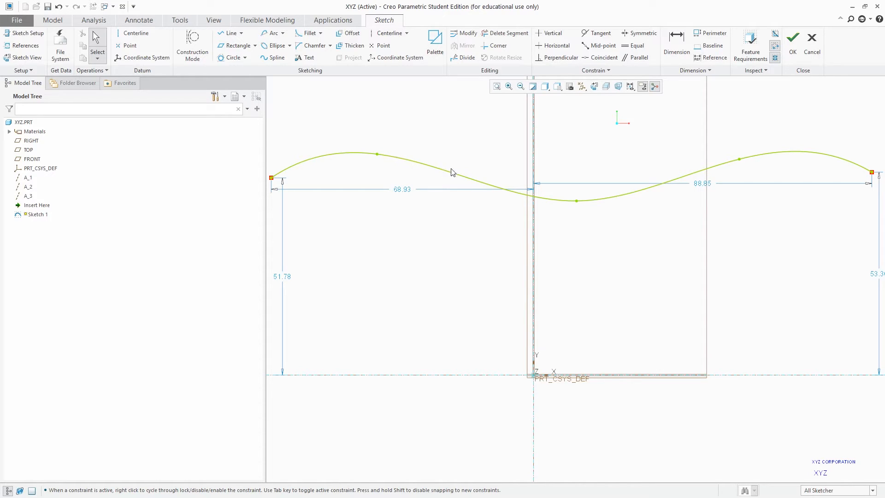
pyautogui.moveTo(578, 202)
pyautogui.mouseDown()
pyautogui.moveTo(585, 118)
pyautogui.moveTo(579, 200)
pyautogui.mouseUp()
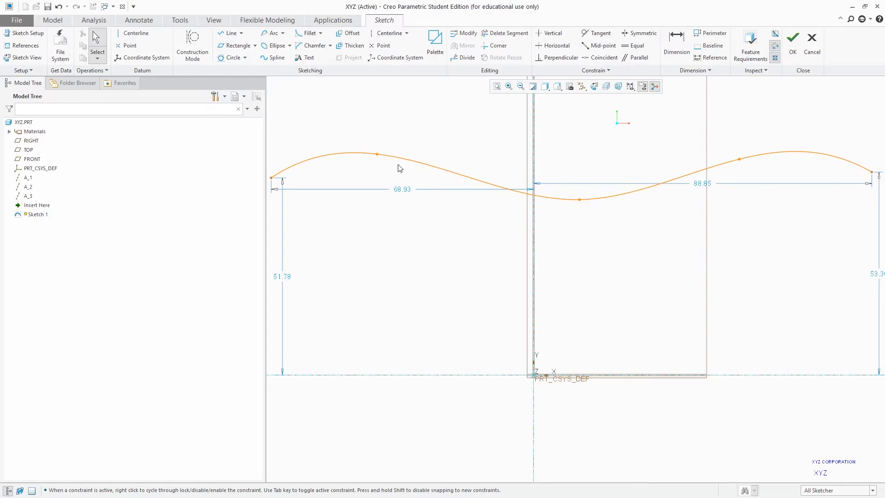
# Move the spline's right end to about 97 from the vertical reference and raise its middle point just above its neighbours
pyautogui.scroll(-2, 432, 213)
pyautogui.scroll(2, 615, 177)
pyautogui.moveTo(609, 219); pyautogui.dragTo(634, 217)
pyautogui.scroll(-3, 560, 192)
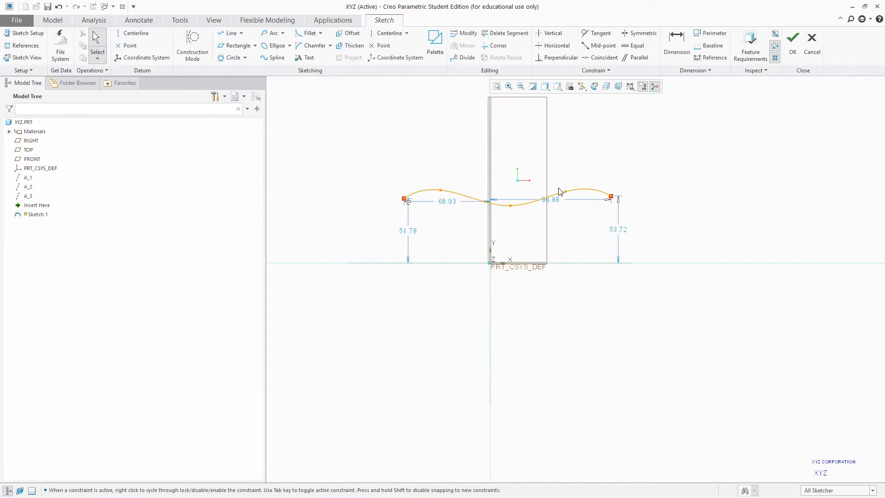
pyautogui.scroll(1, 514, 196)
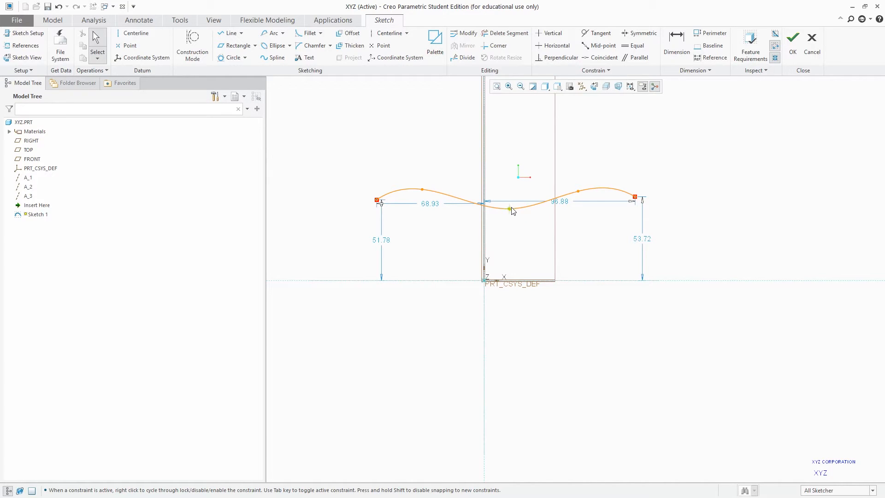
pyautogui.moveTo(512, 209); pyautogui.dragTo(511, 186)
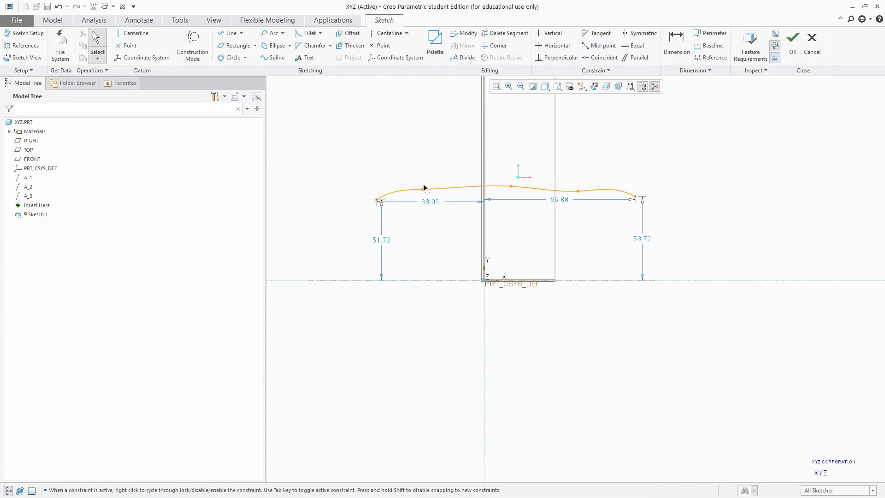
# Raise the spline's second point from its left end, and delete the spline from the sketch
pyautogui.moveTo(422, 190); pyautogui.dragTo(424, 182)
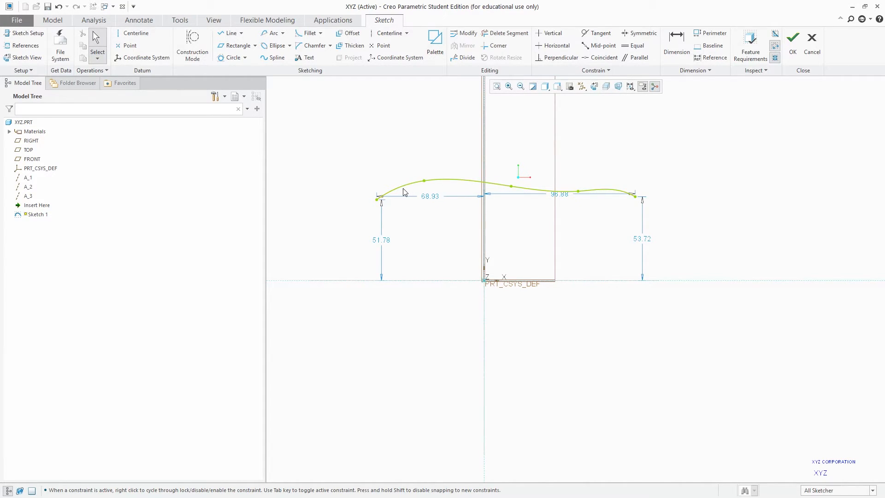
pyautogui.click(576, 194)
pyautogui.click(609, 194)
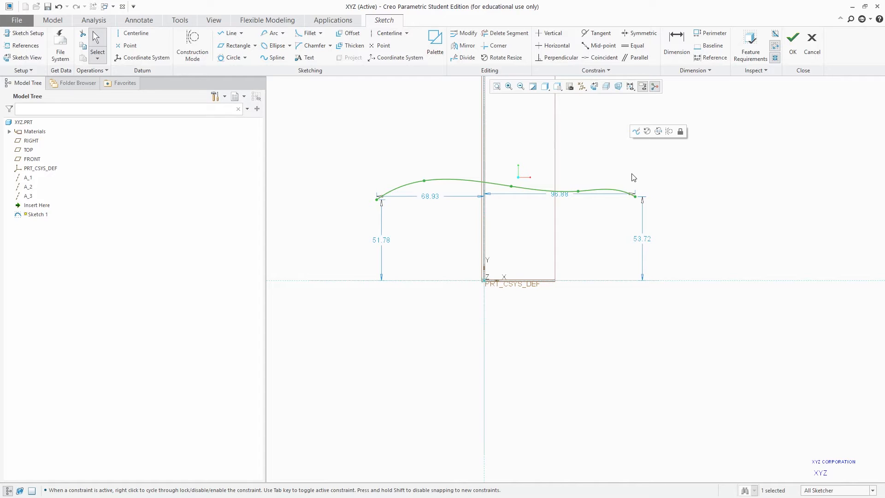
pyautogui.press('Delete')
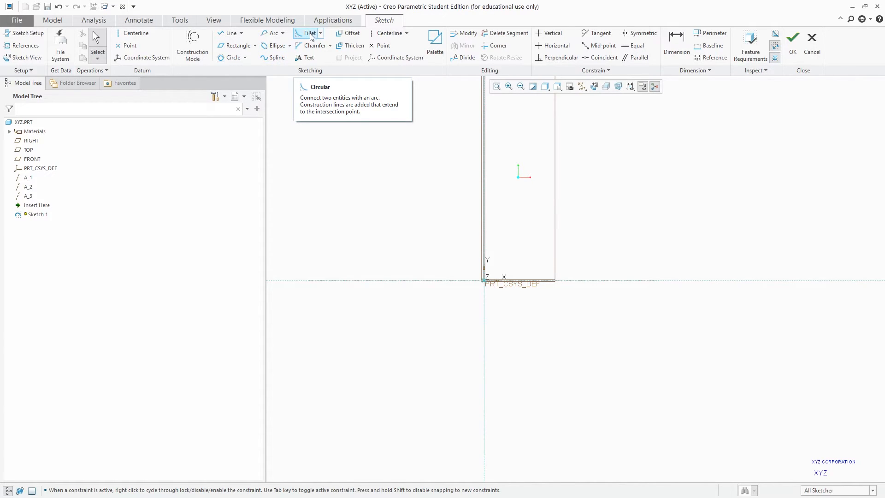
# Draw two connected perpendicular lines peaking about 42 from the vertical reference and 96 above the horizontal one, ending about 15 from the vertical
pyautogui.click(230, 34)
pyautogui.click(330, 177)
pyautogui.click(418, 132)
pyautogui.click(461, 215)
pyautogui.middleClick(459, 136)
# Round the peak between the two lines with a Circular fillet of about 9.3 radius and place its radius dimension outside the lines' upper side
pyautogui.scroll(4, 452, 113)
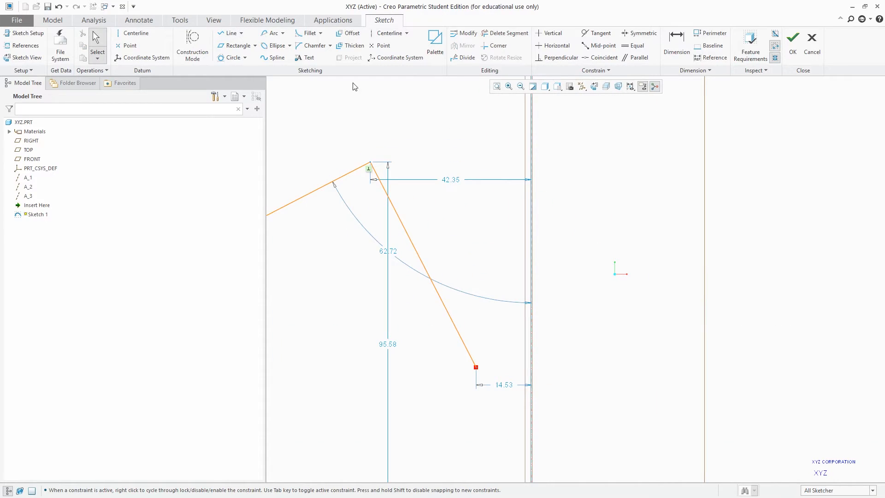
pyautogui.click(309, 34)
pyautogui.click(390, 202)
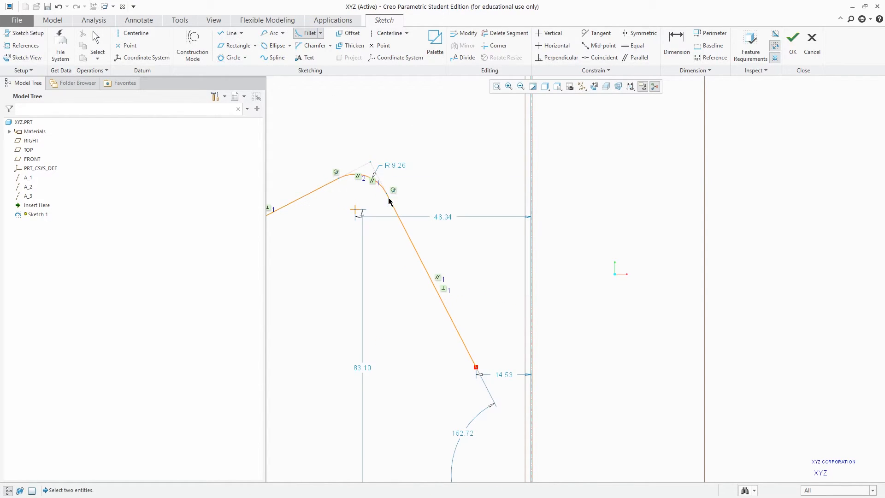
pyautogui.middleClick(393, 150)
pyautogui.scroll(-2, 332, 143)
pyautogui.scroll(2, 334, 142)
pyautogui.moveTo(397, 166); pyautogui.dragTo(323, 144)
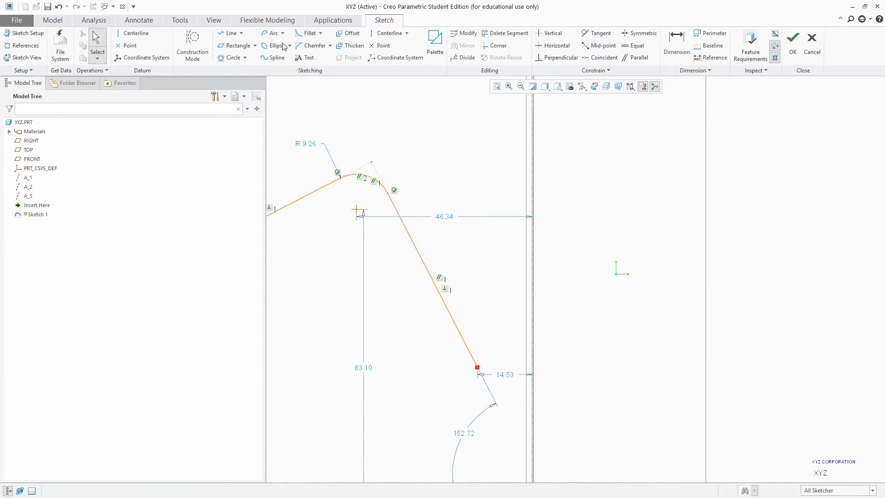
pyautogui.scroll(2, 469, 195)
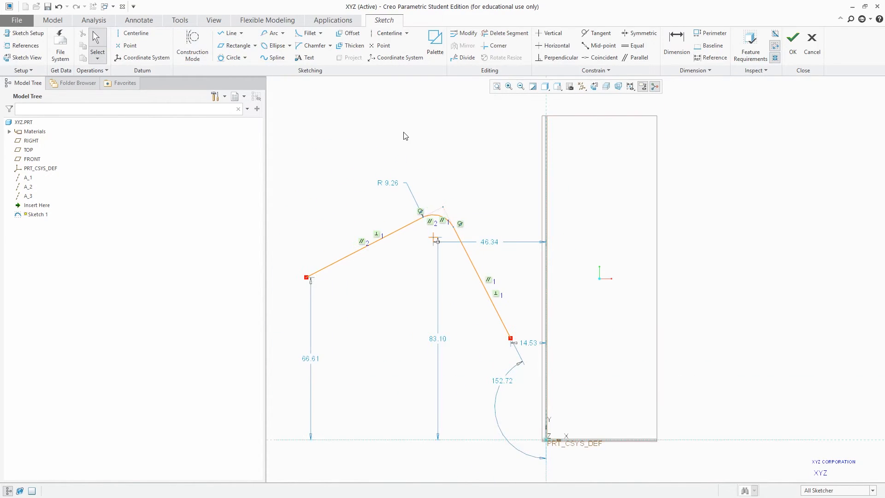
# Draw a smaller two-line peak above the first, starting about 87 from the vertical reference with its corner about 56 from it
pyautogui.click(230, 33)
pyautogui.click(333, 159)
pyautogui.click(411, 121)
pyautogui.click(433, 173)
pyautogui.middleClick(449, 130)
pyautogui.middleClick(446, 127)
pyautogui.click(438, 109)
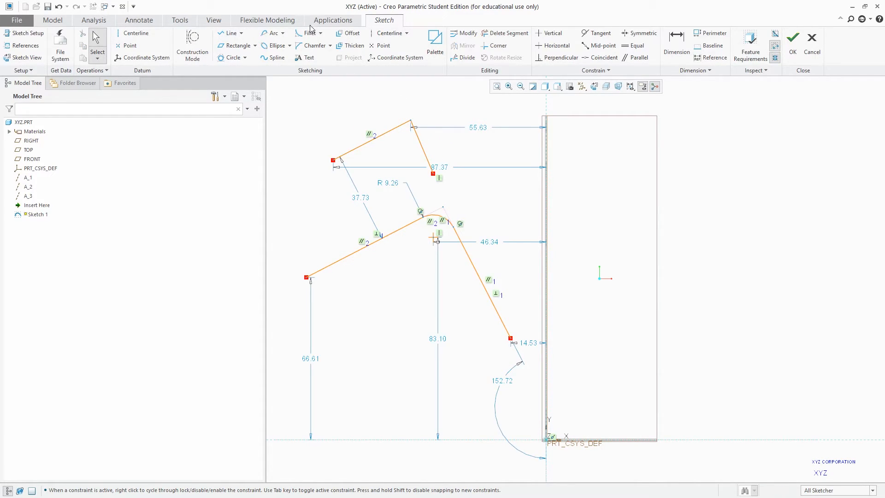
# Round the upper peak's corner with a Circular Trim fillet of about 4.4 radius
pyautogui.click(322, 33)
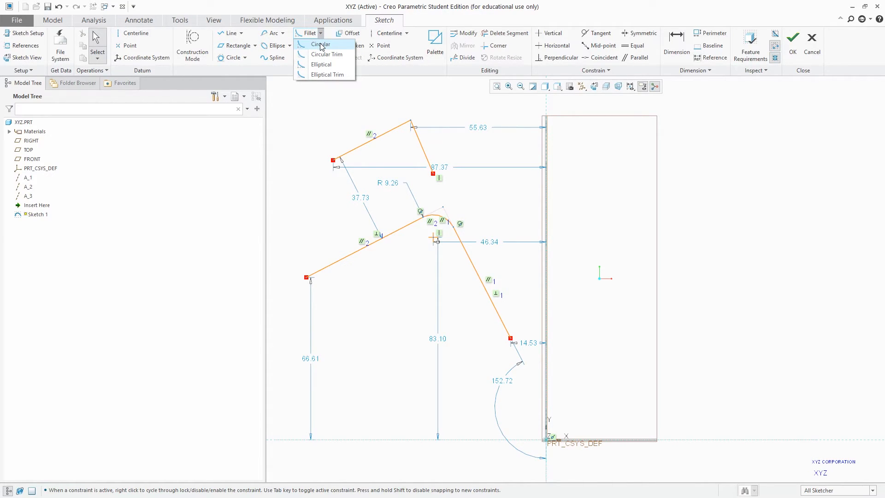
pyautogui.click(327, 54)
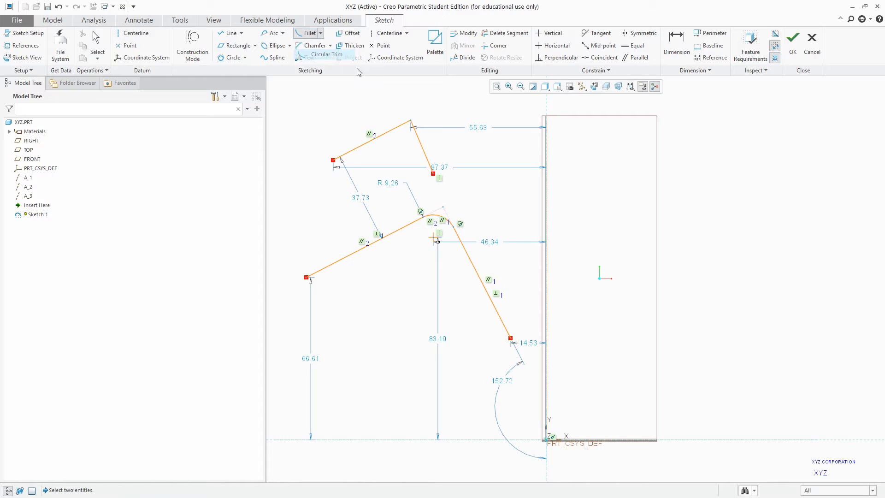
pyautogui.scroll(3, 411, 122)
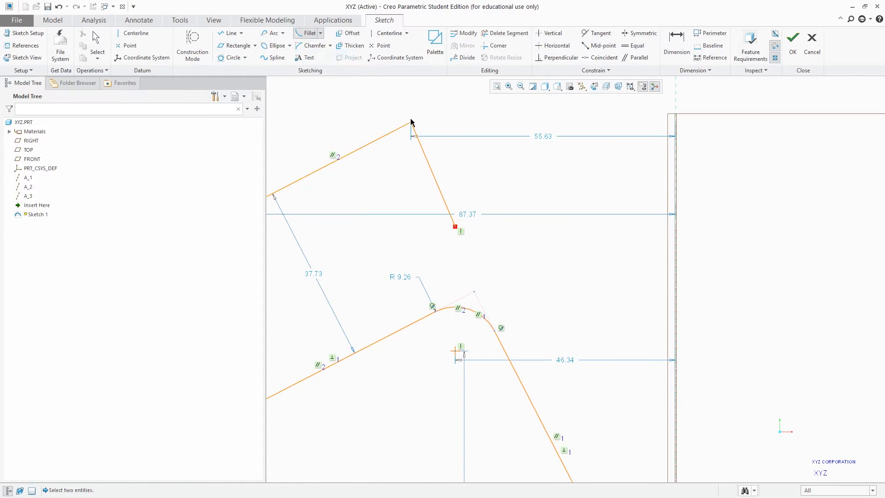
pyautogui.click(420, 156)
pyautogui.middleClick(438, 127)
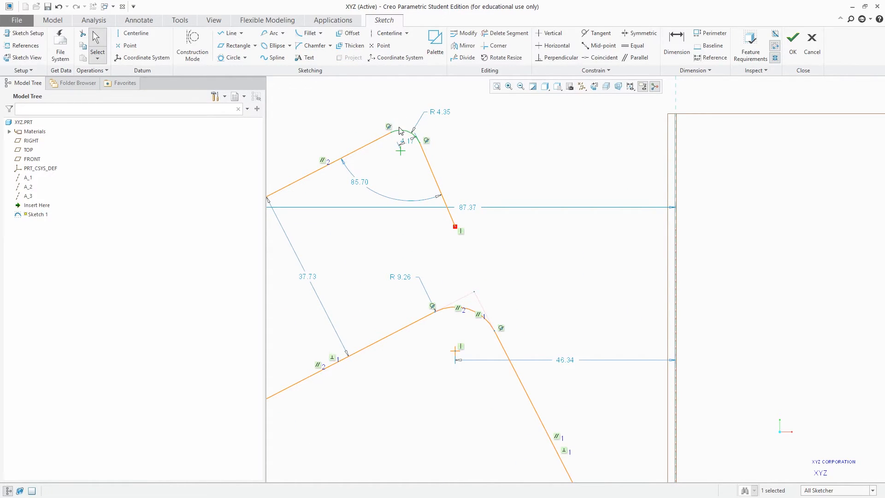
# Examine the Circular and Circular Trim fillets up close, comparing how the original corners are treated
pyautogui.scroll(5, 472, 340)
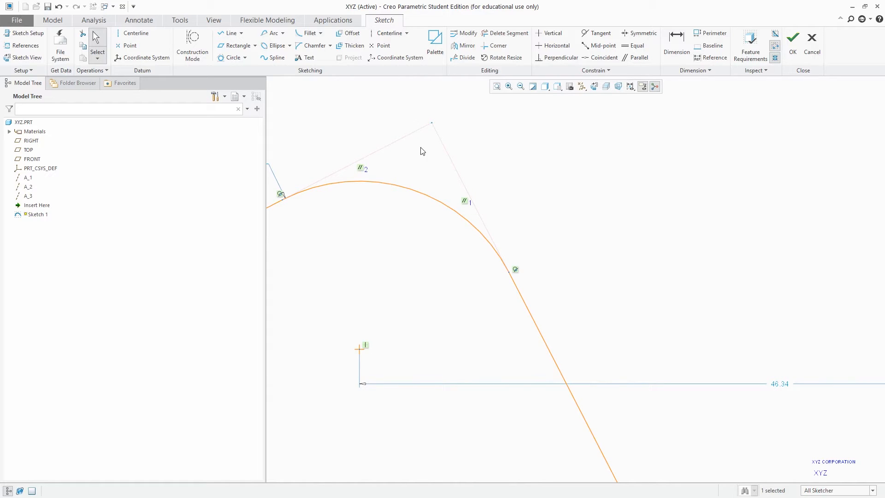
pyautogui.scroll(-2, 427, 148)
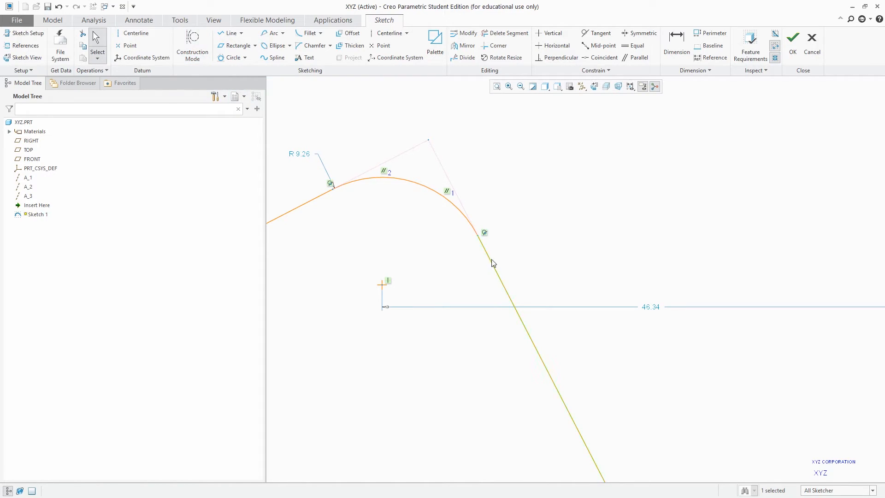
pyautogui.scroll(-2, 489, 259)
pyautogui.scroll(-1, 481, 182)
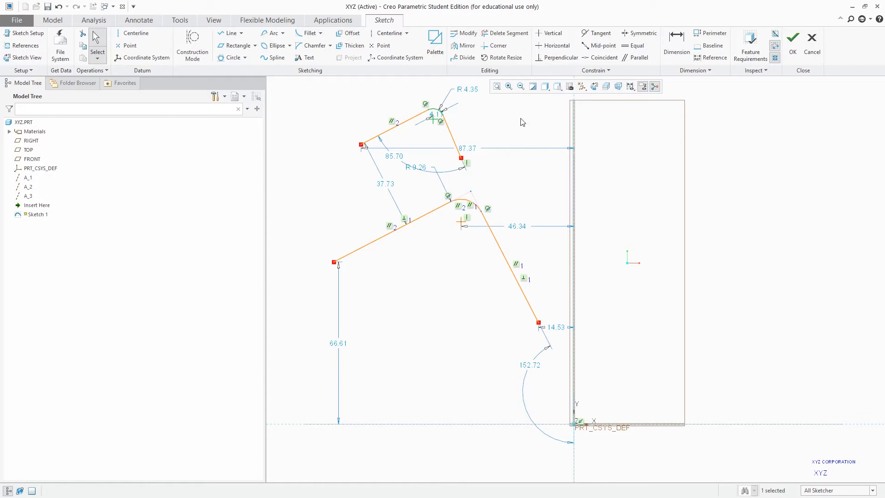
pyautogui.scroll(-3, 348, 148)
pyautogui.scroll(5, 361, 152)
pyautogui.click(468, 129)
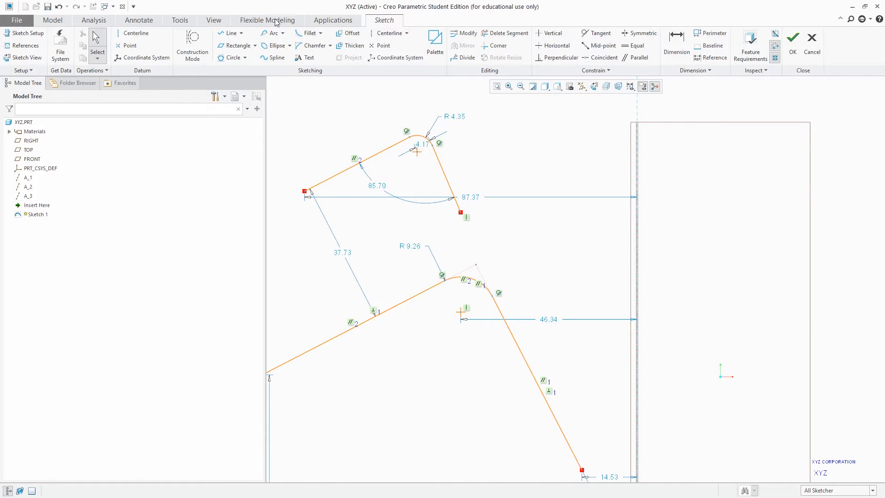
pyautogui.scroll(-3, 523, 178)
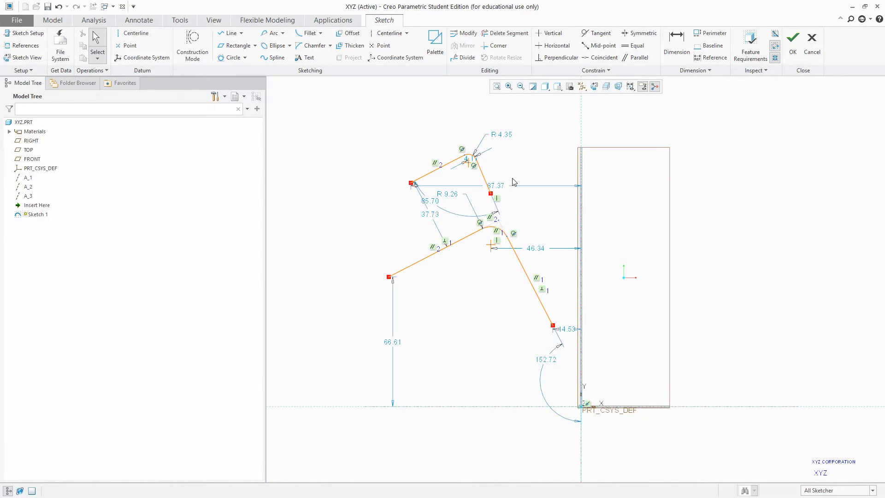
pyautogui.scroll(2, 481, 145)
pyautogui.scroll(-3, 503, 186)
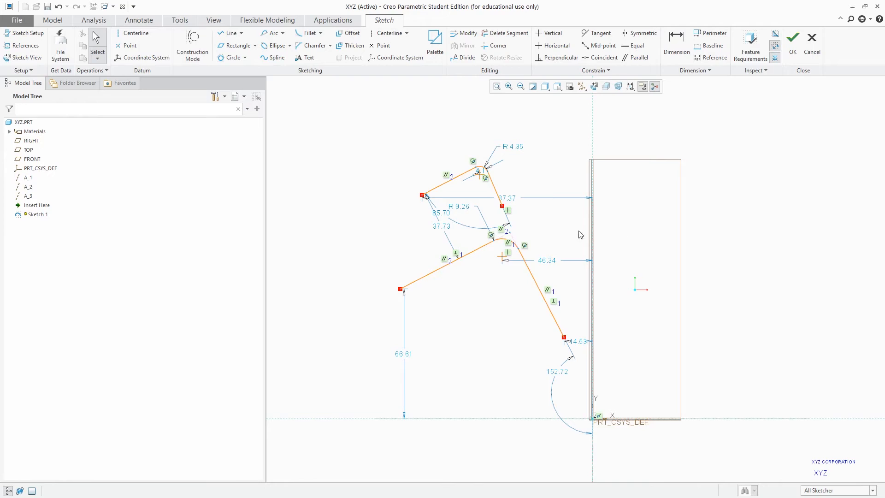
# Delete the lower pair of lines together with its Circular fillet
pyautogui.scroll(4, 553, 224)
pyautogui.scroll(-2, 524, 236)
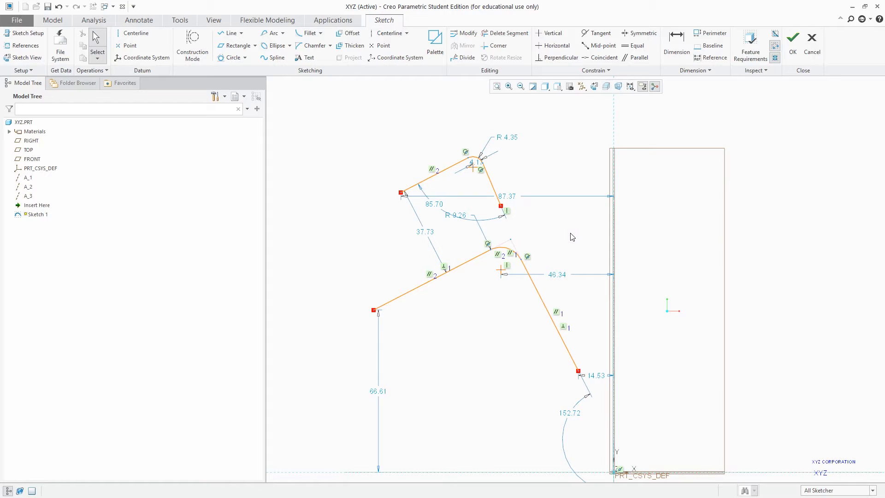
pyautogui.moveTo(593, 230)
pyautogui.mouseDown()
pyautogui.moveTo(439, 424)
pyautogui.moveTo(354, 414)
pyautogui.mouseUp()
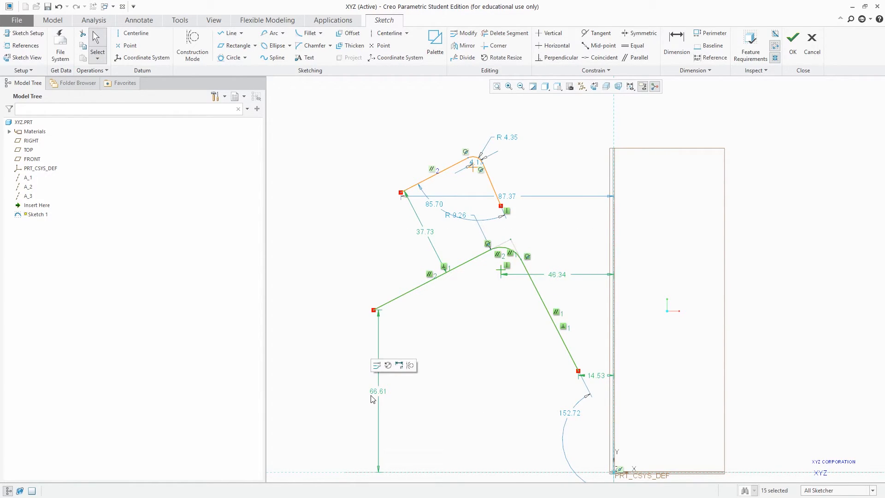
pyautogui.press('Delete')
# Set the remaining fillet's radius to 4.5
pyautogui.doubleClick(511, 138)
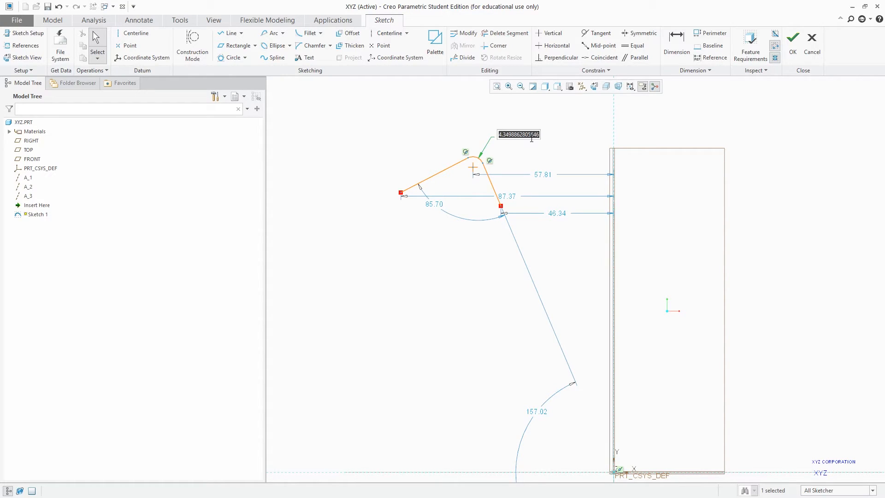
pyautogui.write('4.5')
pyautogui.press('Return')
# Set the angle between the two filleted lines to 85 degrees
pyautogui.scroll(-5, 510, 135)
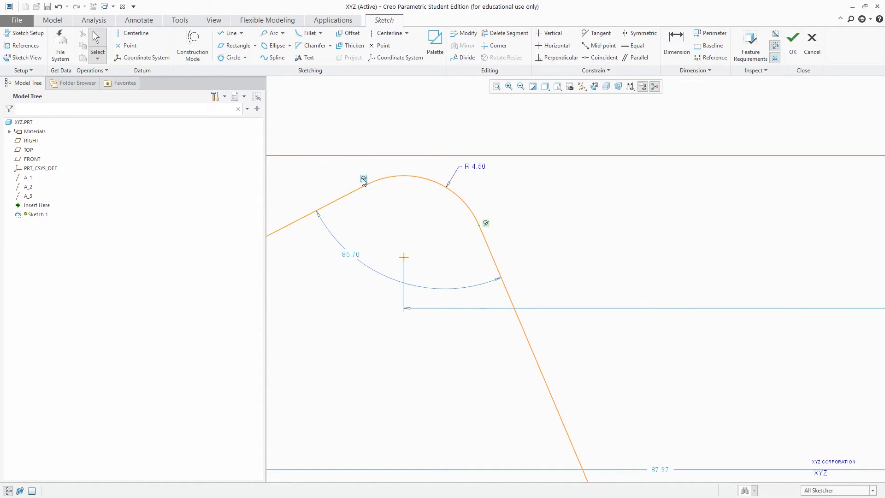
pyautogui.scroll(2, 449, 156)
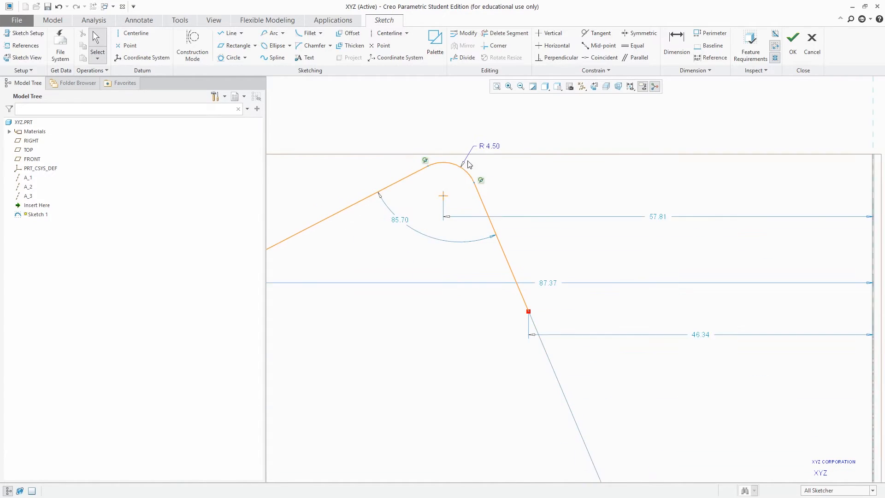
pyautogui.scroll(-1, 415, 205)
pyautogui.doubleClick(416, 209)
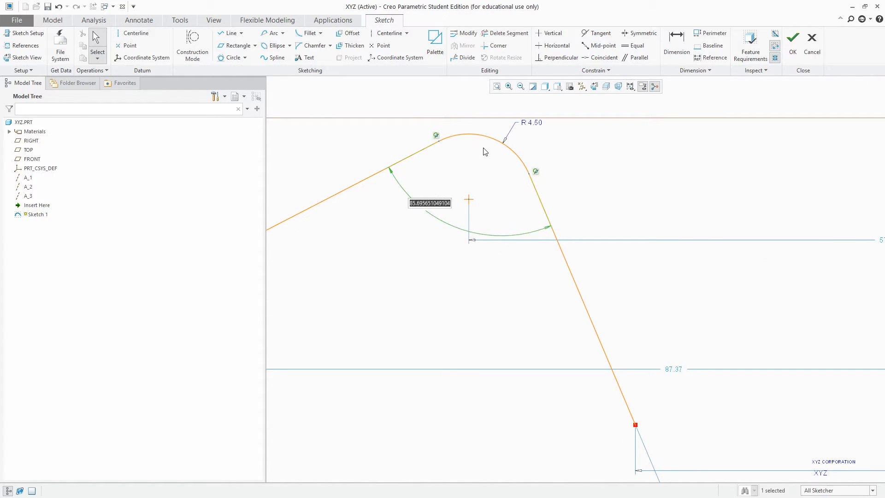
pyautogui.write('85')
pyautogui.press('Return')
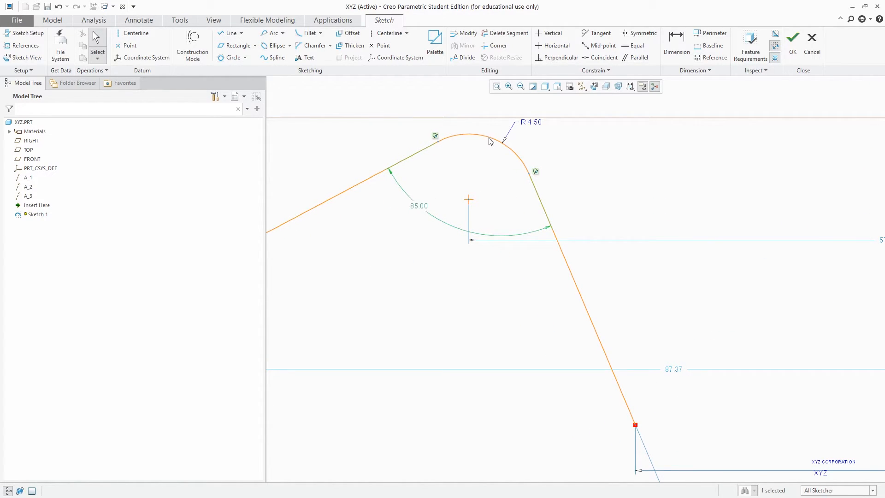
pyautogui.scroll(1, 602, 181)
pyautogui.scroll(1, 584, 175)
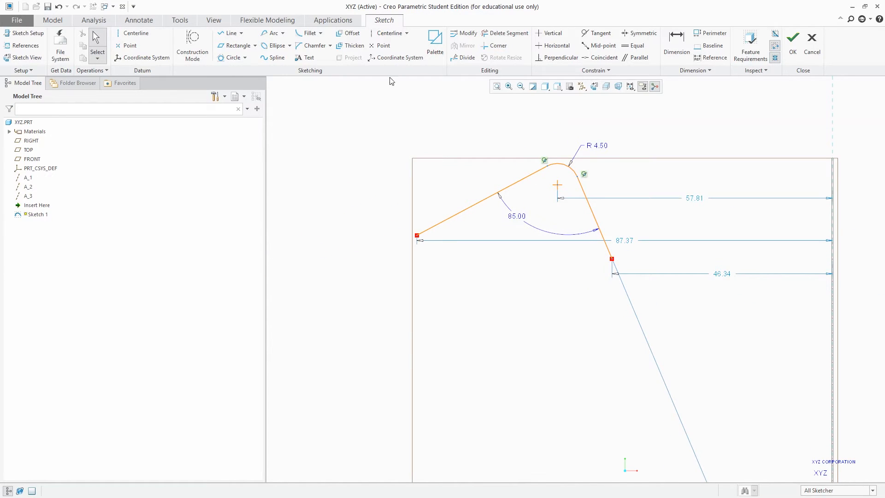
# Delete the remaining filleted lines from the sketch
pyautogui.scroll(1, 368, 146)
pyautogui.moveTo(517, 233)
pyautogui.mouseDown()
pyautogui.moveTo(377, 164)
pyautogui.moveTo(364, 135)
pyautogui.mouseUp()
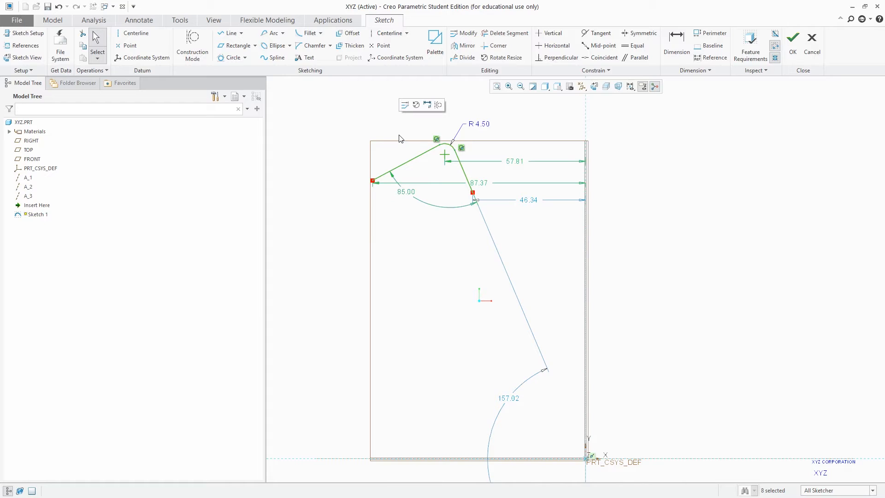
pyautogui.press('Delete')
pyautogui.scroll(2, 364, 125)
pyautogui.scroll(-1, 386, 184)
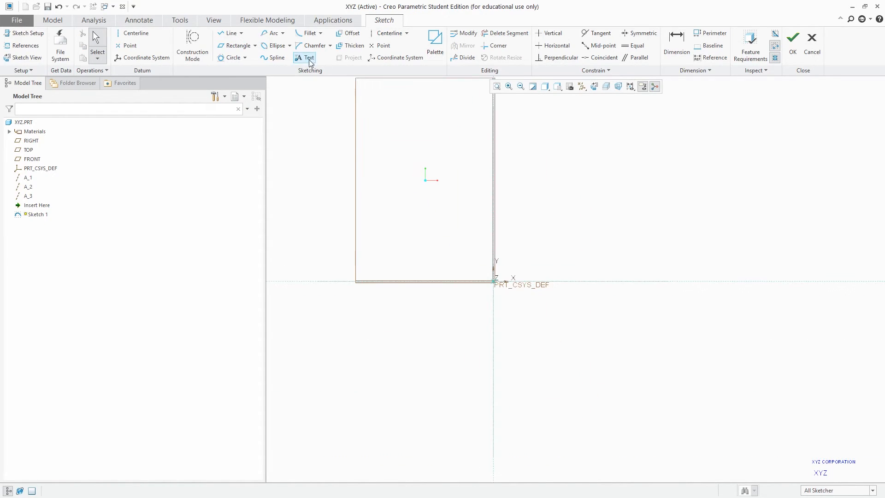
pyautogui.click(320, 34)
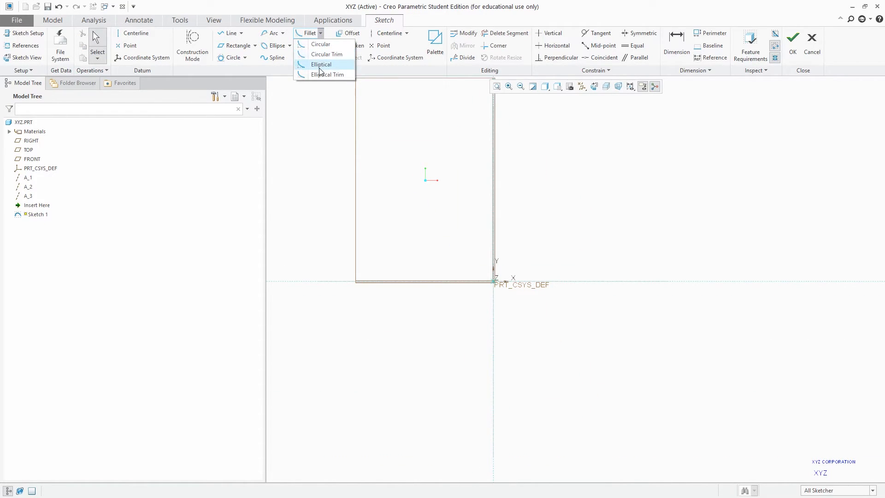
pyautogui.click(485, 147)
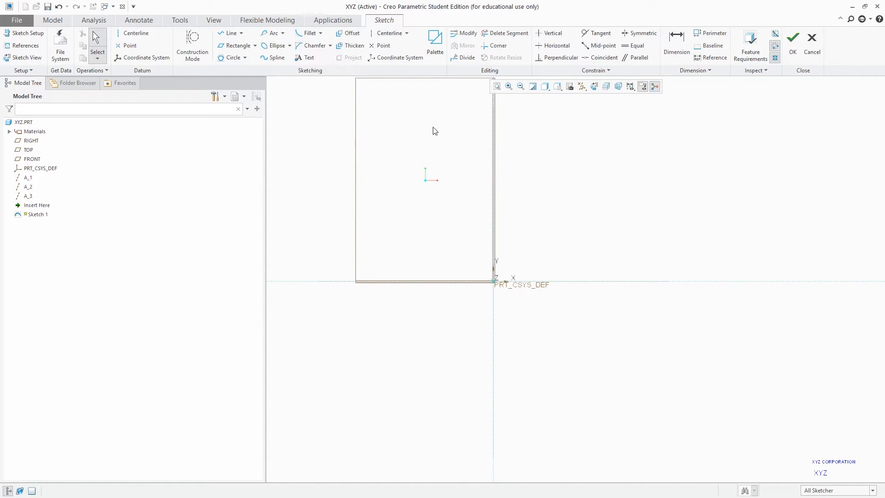
# Draw a horizontal line about 69 long and a vertical line about 49 down from its end, starting about 11 right of the vertical reference
pyautogui.click(227, 32)
pyautogui.click(511, 191)
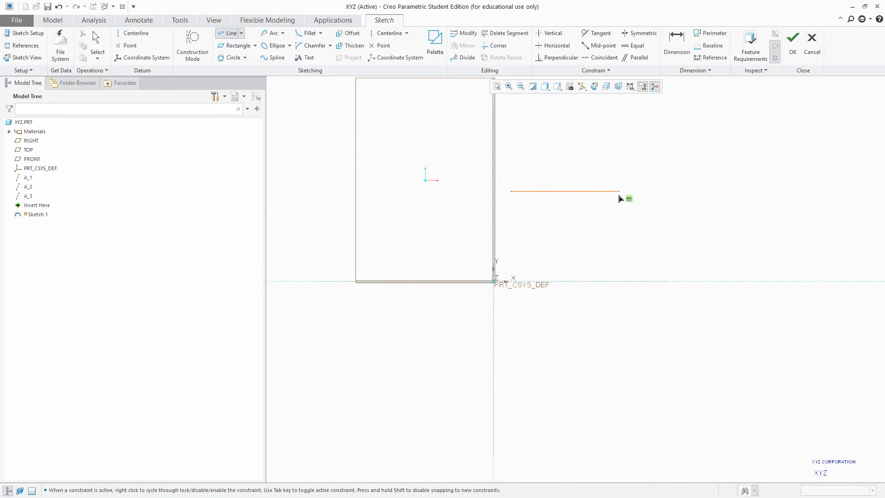
pyautogui.click(619, 272)
pyautogui.middleClick(655, 195)
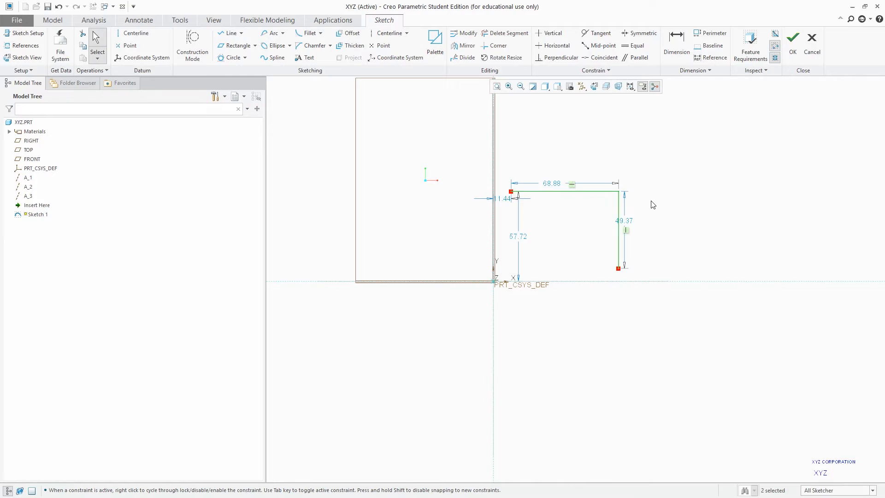
# Round the corner between the horizontal and vertical lines with an Elliptical Trim fillet about 9.8 wide and 11.5 high
pyautogui.scroll(4, 652, 200)
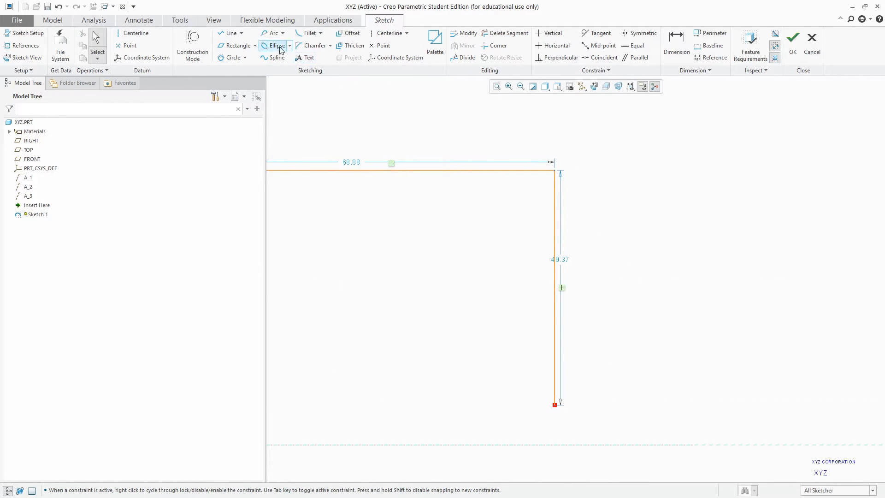
pyautogui.click(320, 33)
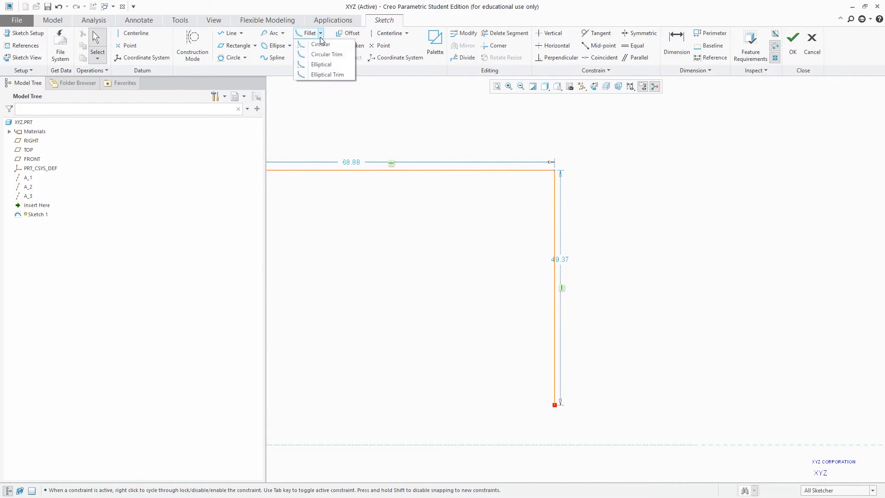
pyautogui.click(325, 75)
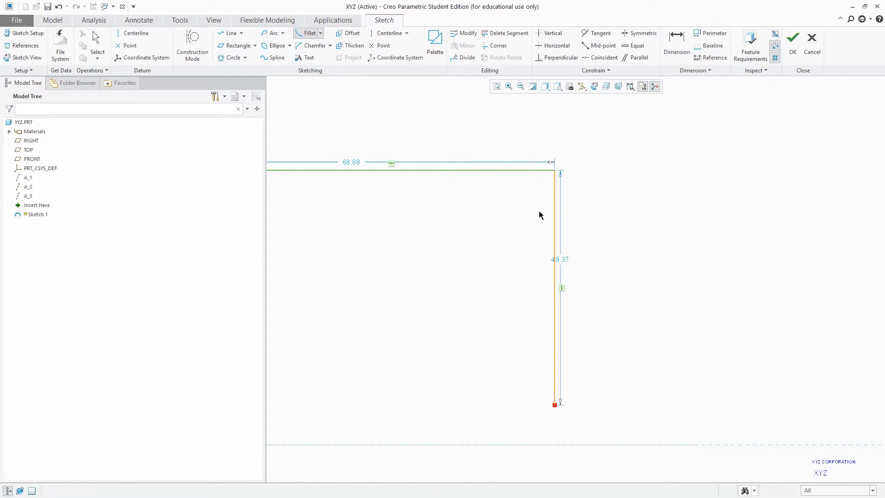
pyautogui.click(554, 227)
pyautogui.middleClick(595, 174)
pyautogui.scroll(4, 590, 174)
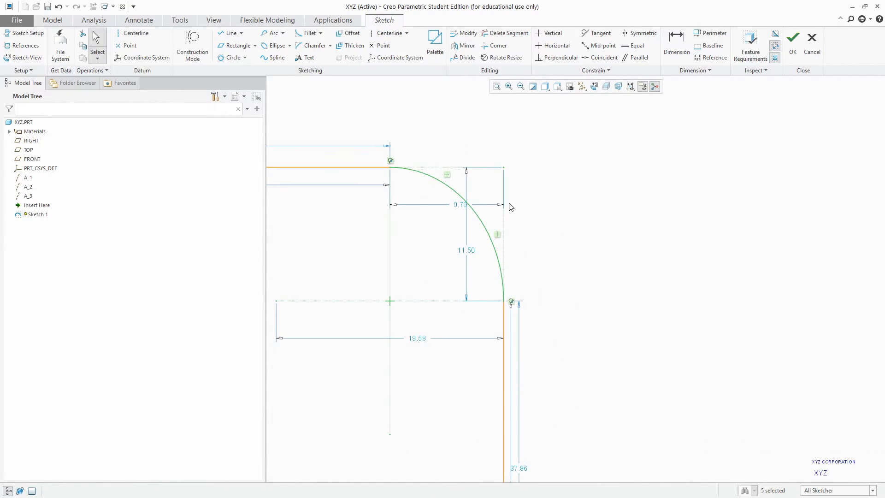
# Spread out the elliptical fillet's dimensions and shift the filleted corner slightly upward
pyautogui.scroll(-4, 608, 175)
pyautogui.moveTo(535, 214); pyautogui.dragTo(443, 221)
pyautogui.moveTo(510, 262); pyautogui.dragTo(515, 292)
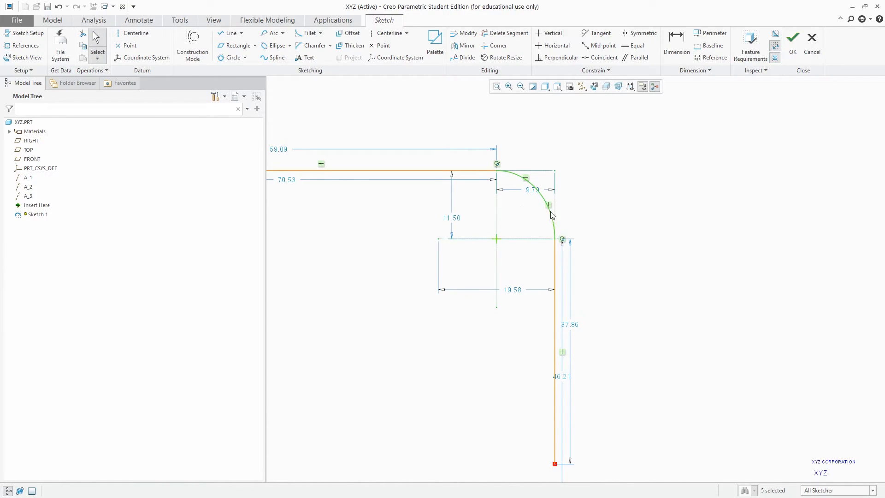
pyautogui.moveTo(535, 196)
pyautogui.mouseDown()
pyautogui.moveTo(535, 166)
pyautogui.moveTo(529, 206)
pyautogui.moveTo(535, 199)
pyautogui.mouseUp()
pyautogui.click(658, 170)
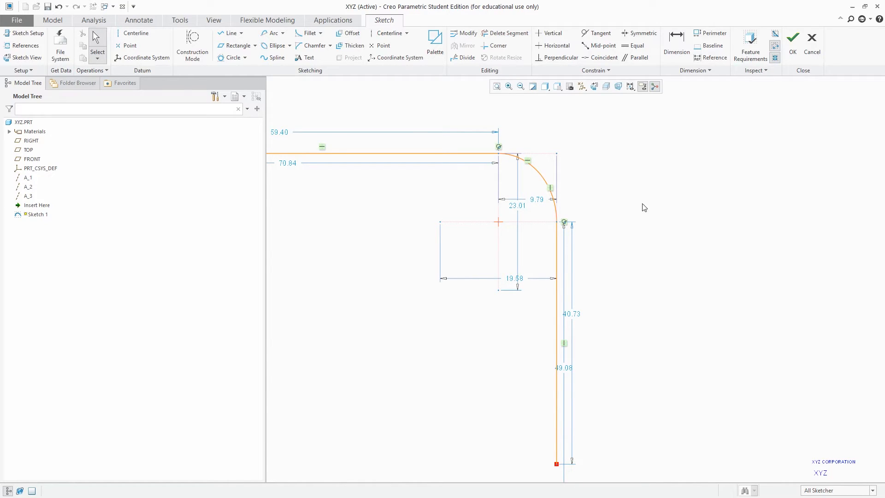
# Delete all the filleted geometry from the sketch
pyautogui.scroll(5, 636, 210)
pyautogui.hotkey('ctrl', 'a')
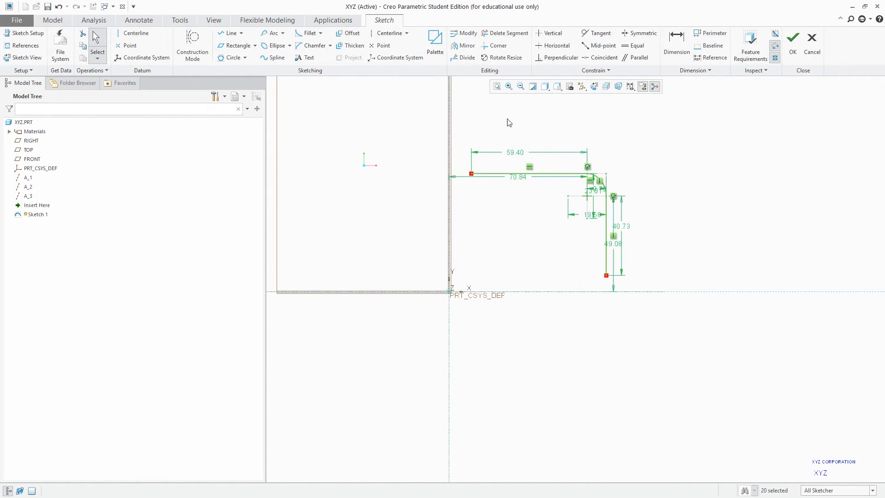
pyautogui.press('Delete')
pyautogui.scroll(2, 495, 156)
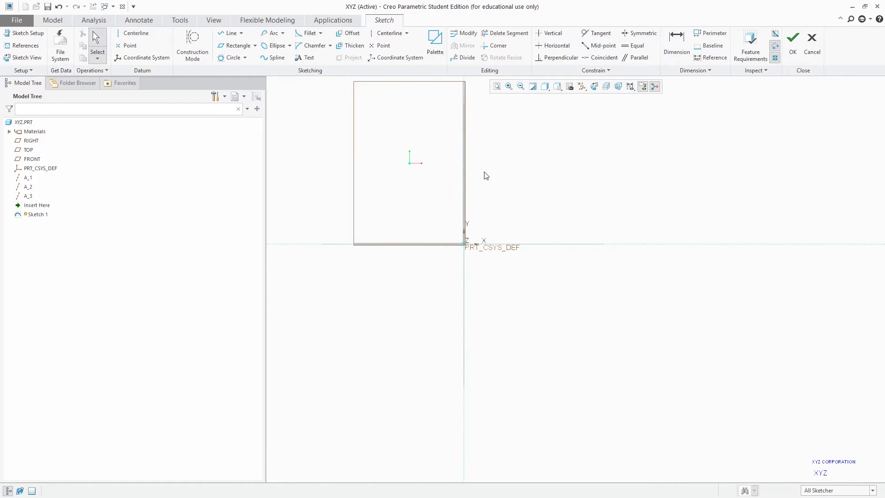
pyautogui.scroll(-2, 461, 198)
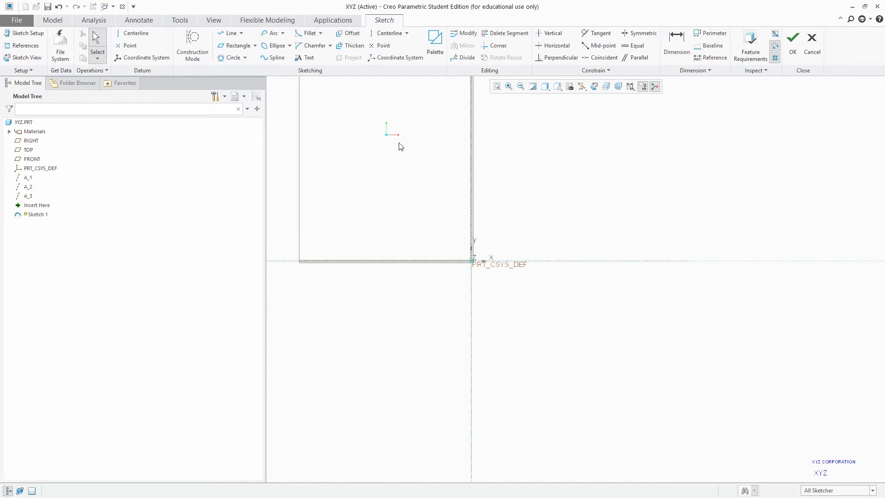
pyautogui.click(330, 46)
pyautogui.click(322, 32)
pyautogui.click(322, 32)
pyautogui.click(322, 32)
pyautogui.click(330, 46)
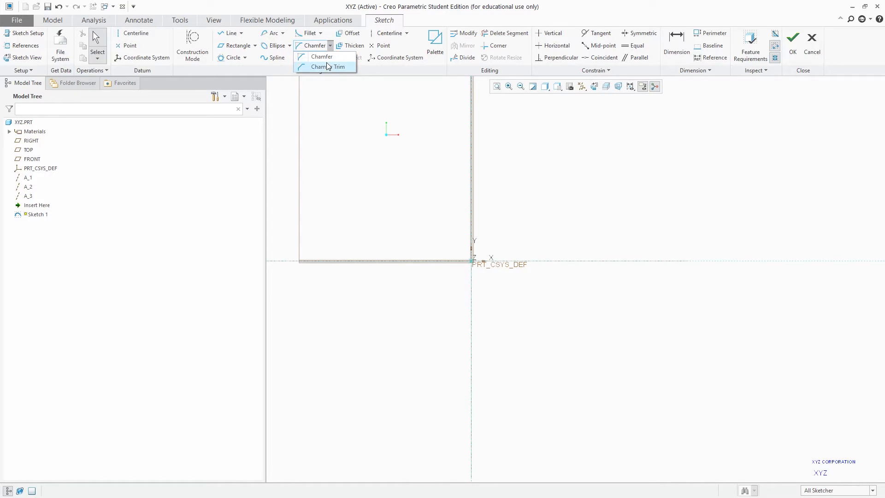
pyautogui.click(351, 148)
# Draw a horizontal line about 50 long near the vertical reference and a vertical line about 28 down from its end
pyautogui.click(230, 34)
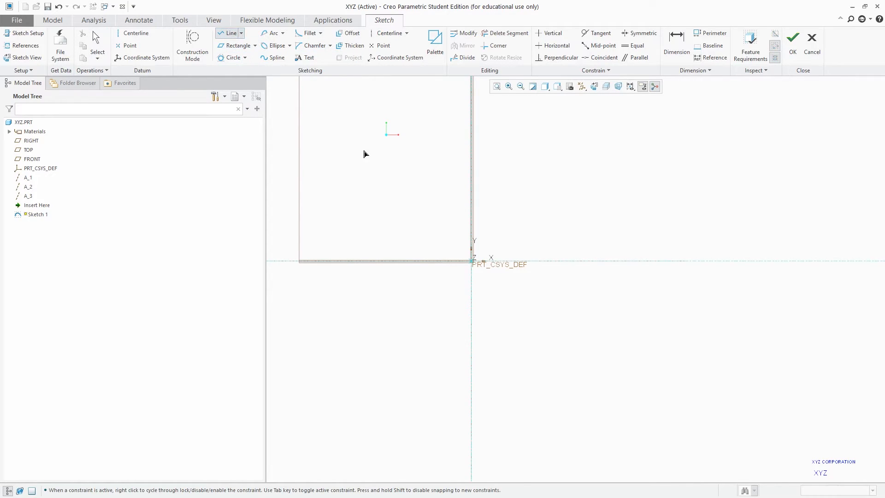
pyautogui.click(593, 170)
pyautogui.click(593, 224)
pyautogui.middleClick(636, 171)
# Draw a second line corner at the same height, about 16 further right, with horizontal and vertical legs about 28 long
pyautogui.click(624, 170)
pyautogui.click(679, 170)
pyautogui.click(679, 226)
pyautogui.middleClick(715, 166)
pyautogui.middleClick(715, 166)
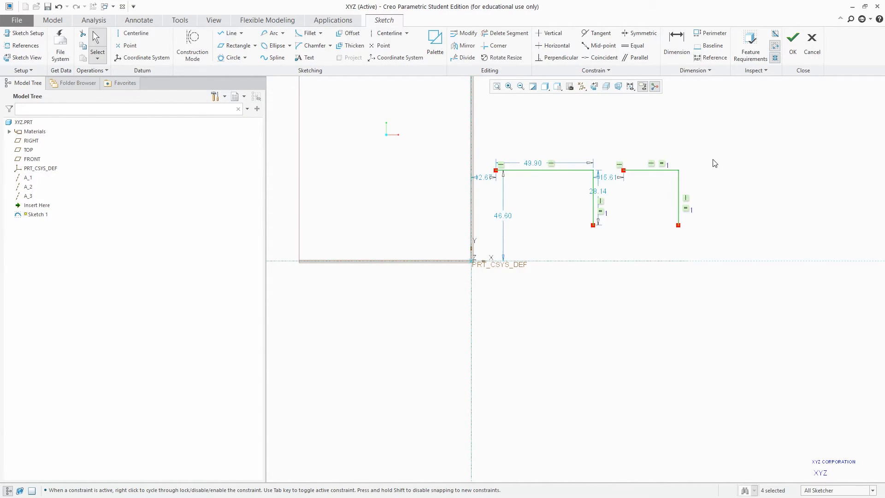
pyautogui.scroll(5, 712, 163)
pyautogui.click(695, 165)
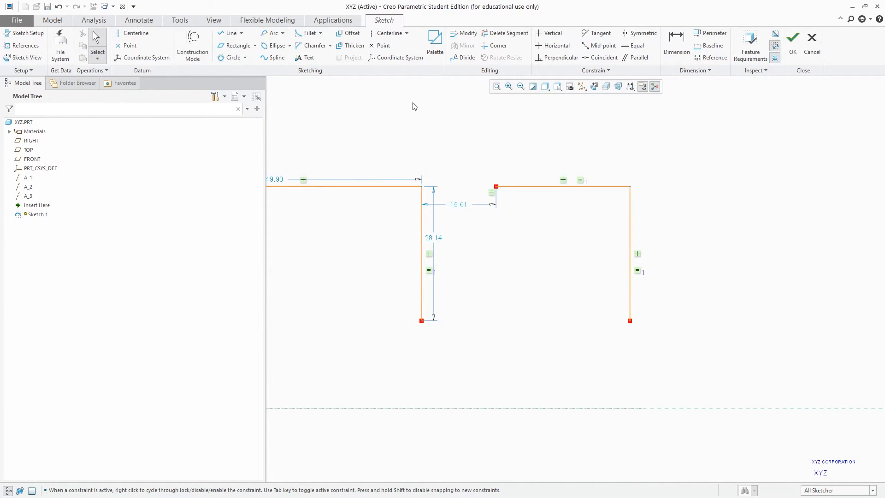
# Bevel the first line corner with a Chamfer about 7.7 wide and 7.6 high, keeping construction lines to the original corner
pyautogui.click(311, 47)
pyautogui.click(387, 187)
pyautogui.click(422, 223)
pyautogui.middleClick(475, 129)
# Bevel the second line corner with the Chamfer Trim type
pyautogui.click(330, 45)
pyautogui.click(314, 56)
pyautogui.click(604, 187)
pyautogui.click(630, 216)
pyautogui.middleClick(668, 192)
# Delete both chamfered line corners from the sketch
pyautogui.scroll(2, 667, 189)
pyautogui.moveTo(695, 289); pyautogui.dragTo(349, 140)
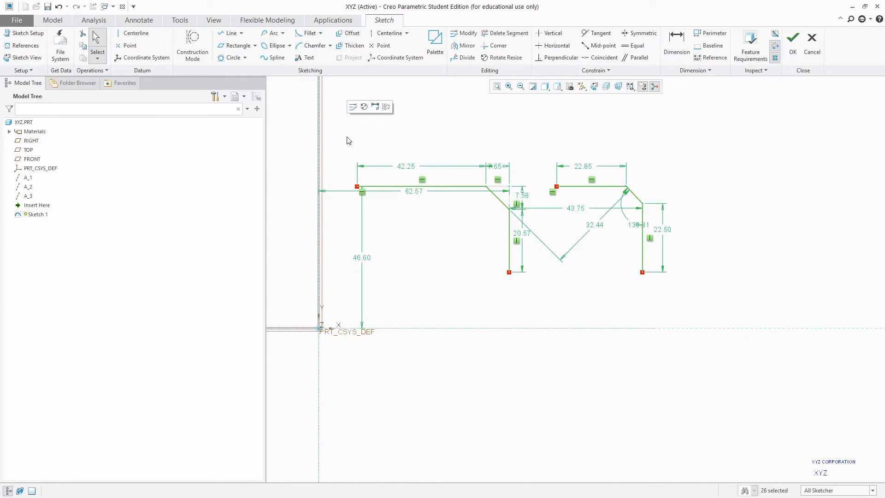
pyautogui.press('Delete')
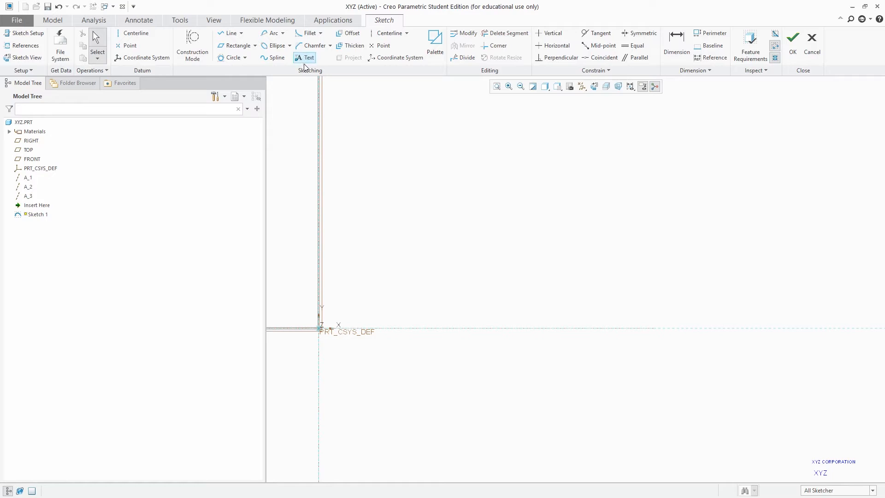
pyautogui.scroll(3, 385, 151)
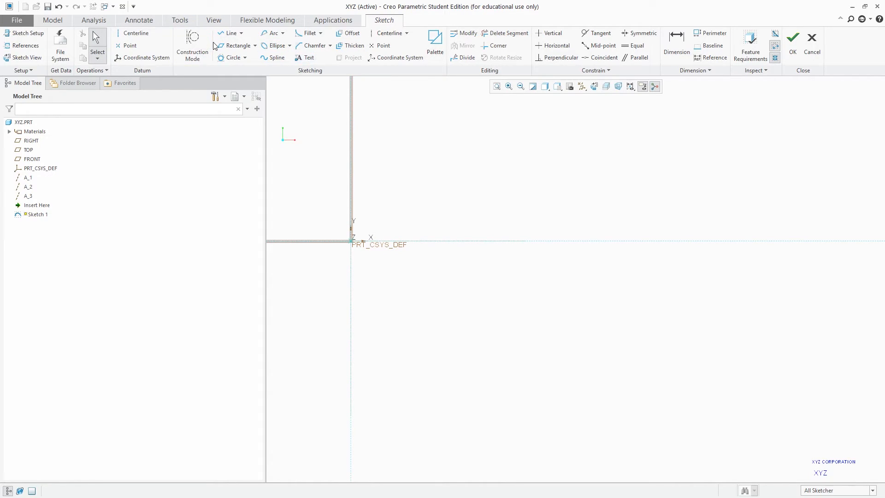
# Draw a 3-point arc bulging upward with a radius of about 139, its level ends about 52 above the horizontal reference
pyautogui.click(282, 33)
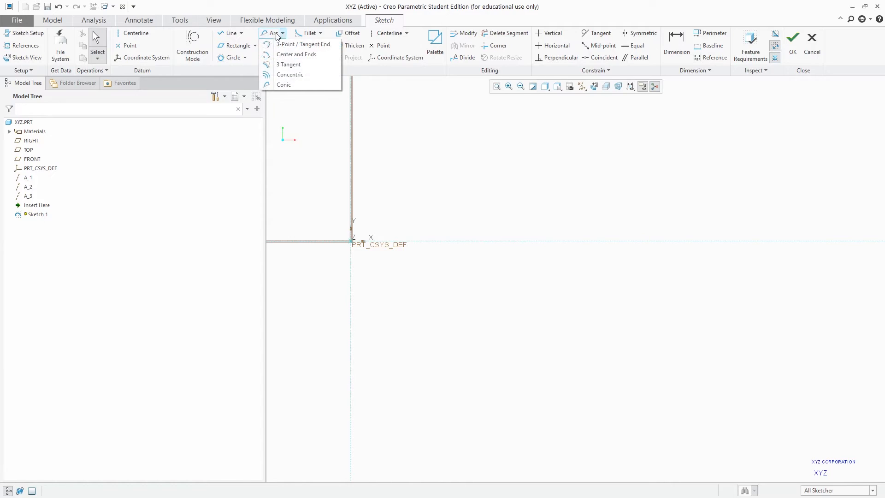
pyautogui.click(285, 42)
pyautogui.scroll(3, 401, 267)
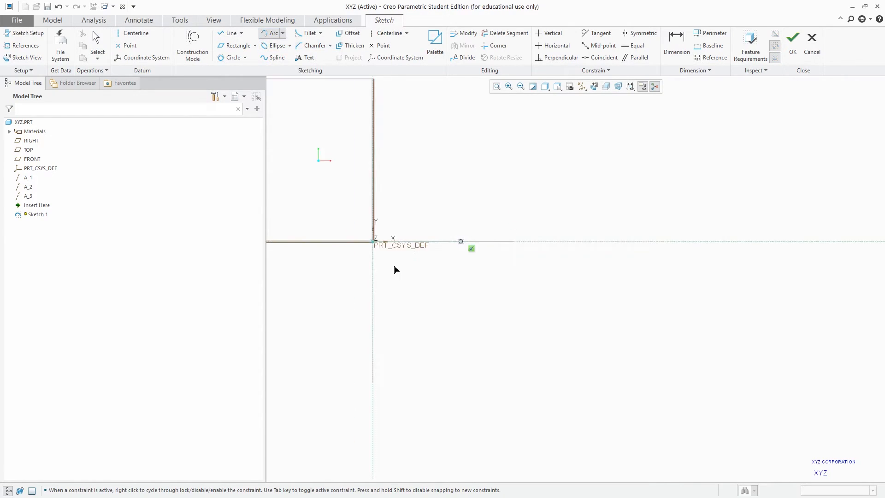
pyautogui.click(485, 208)
pyautogui.click(641, 208)
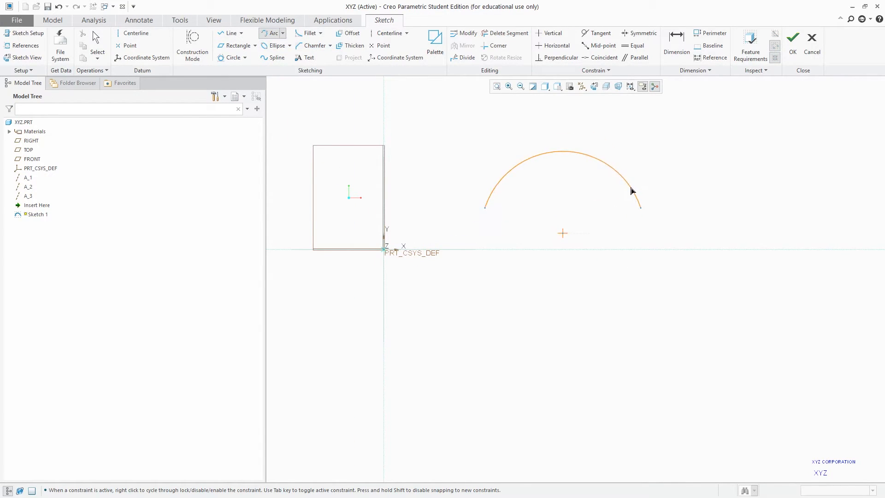
pyautogui.click(599, 185)
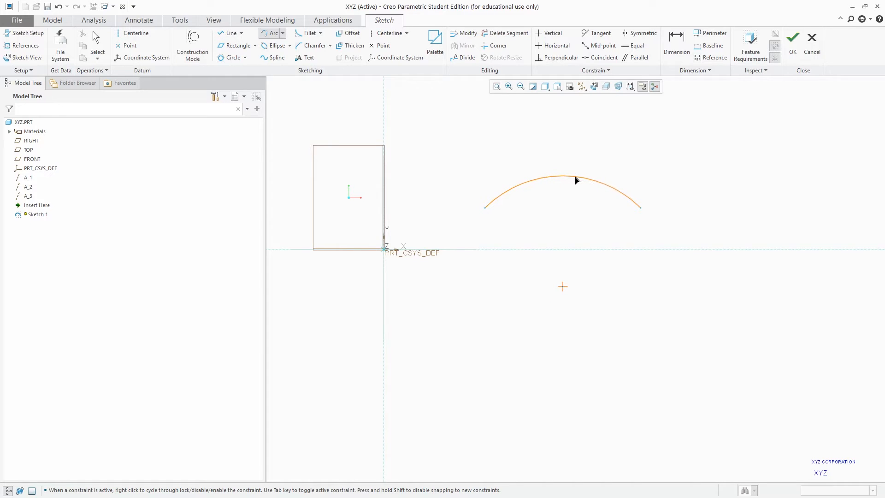
pyautogui.middleClick(623, 139)
pyautogui.scroll(-1, 669, 189)
pyautogui.scroll(2, 542, 265)
pyautogui.click(583, 152)
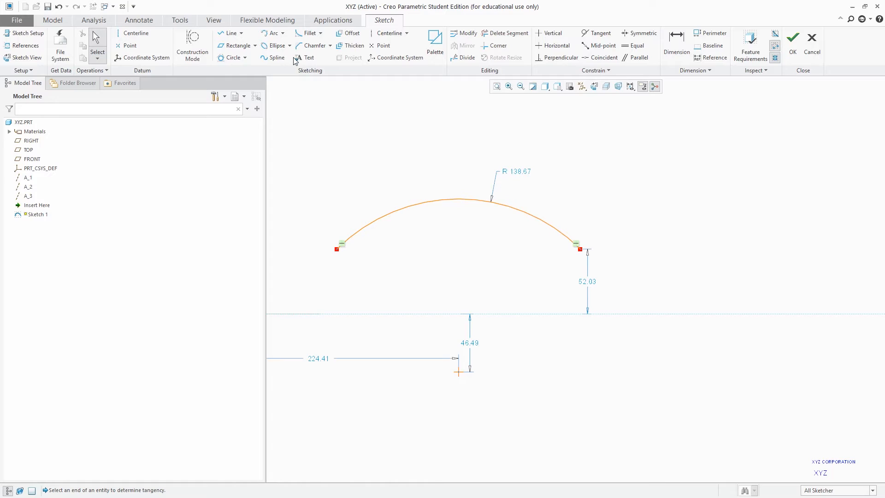
# Set the arc's radius to 130
pyautogui.doubleClick(521, 171)
pyautogui.write('130')
pyautogui.press('Return')
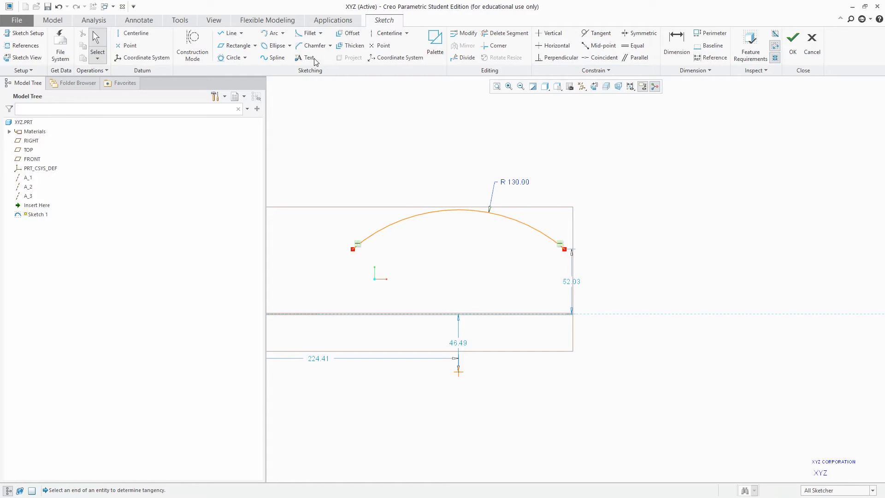
pyautogui.click(305, 58)
pyautogui.click(366, 142)
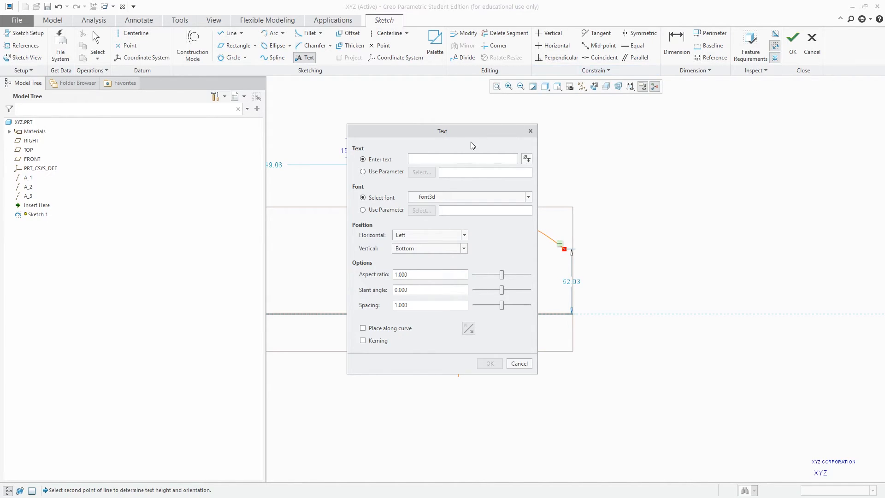
pyautogui.moveTo(458, 131); pyautogui.dragTo(603, 170)
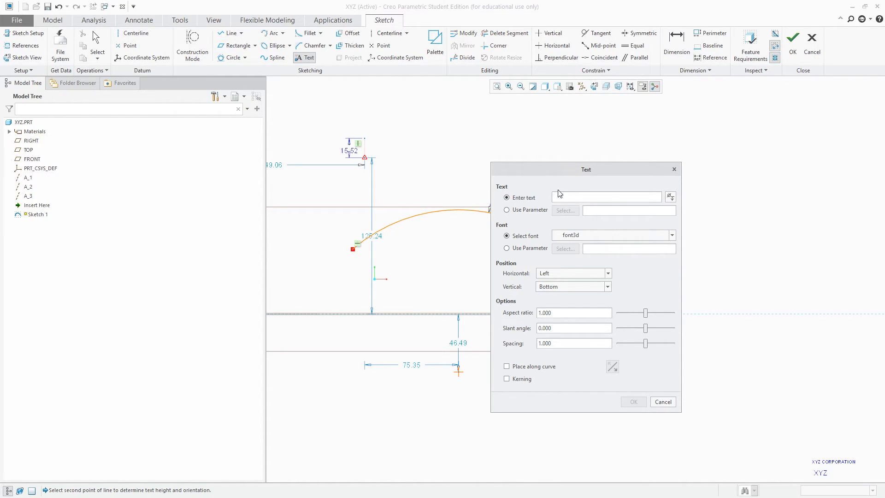
pyautogui.click(664, 402)
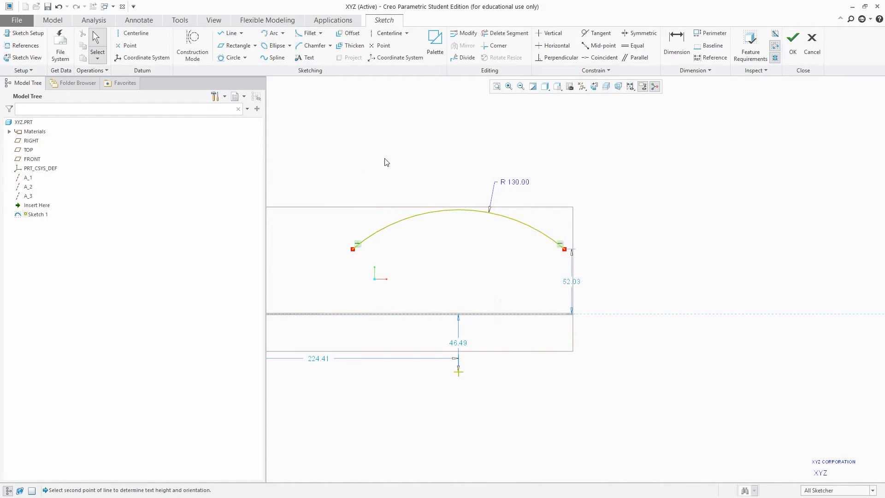
# Place the text "creo" above the arc in font3d, defining its height with an upward vertical line about 19 long
pyautogui.click(312, 59)
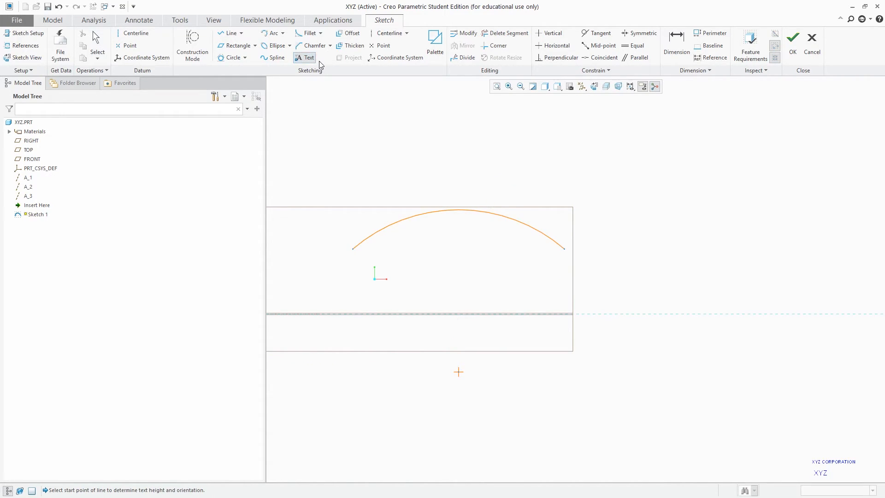
pyautogui.click(375, 167)
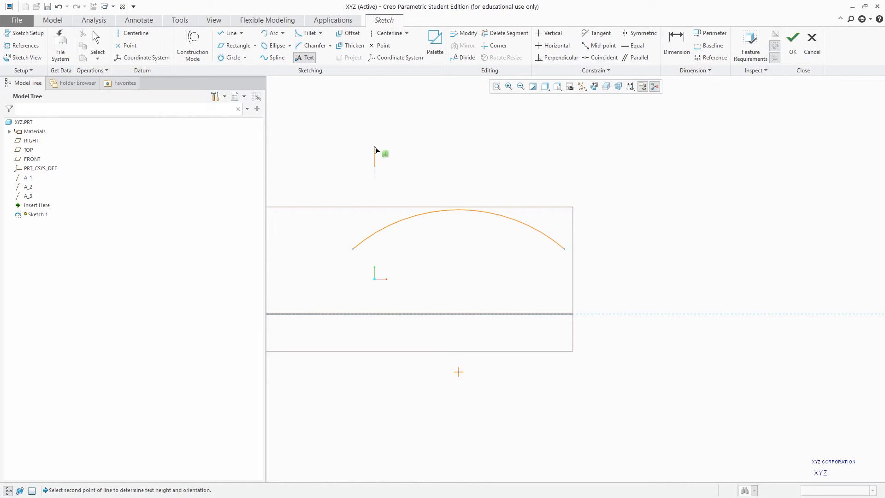
pyautogui.click(375, 146)
pyautogui.moveTo(401, 132); pyautogui.dragTo(566, 122)
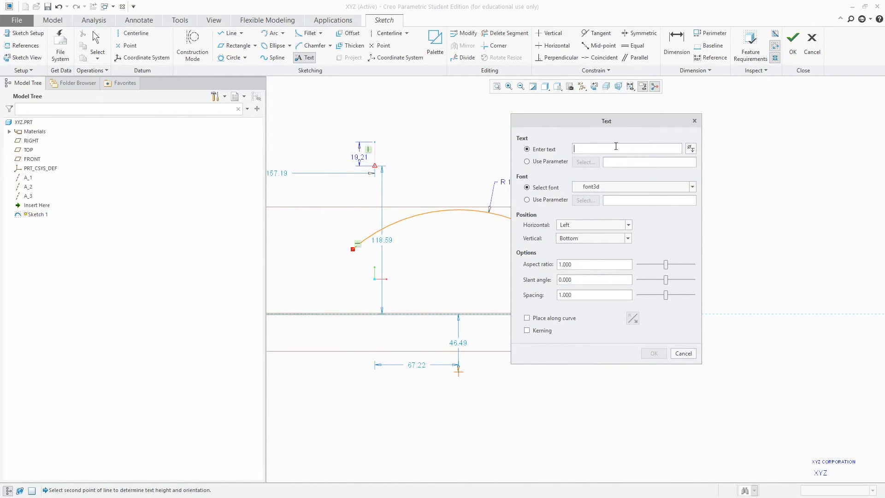
pyautogui.write('creo')
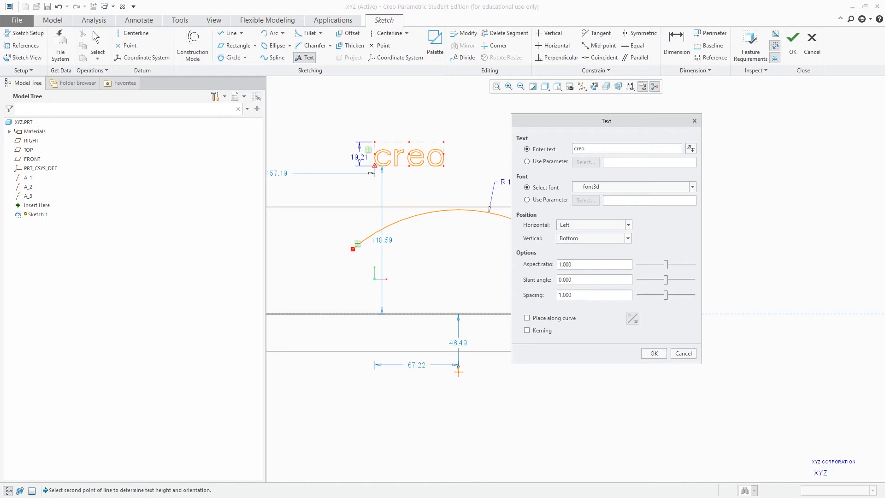
pyautogui.click(654, 353)
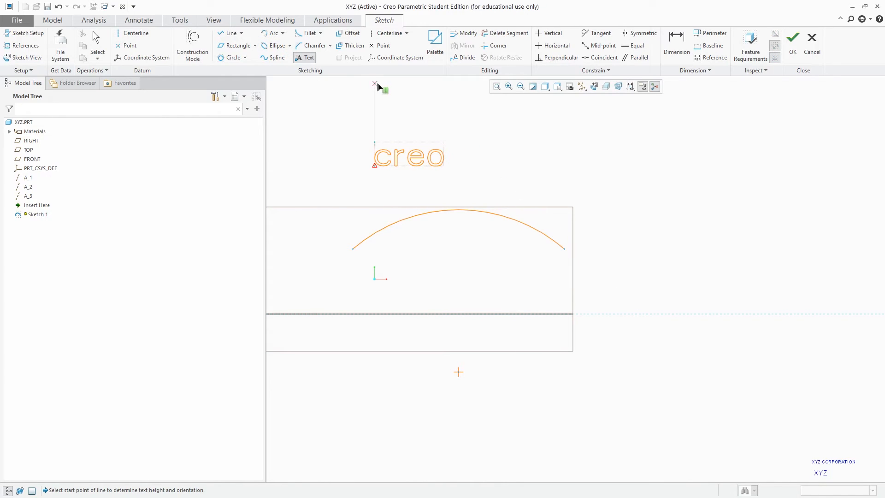
# Place a second text "creo" in font3d, about 136 horizontally from the first, defining its height with a downward vertical line about 19 long
pyautogui.click(542, 132)
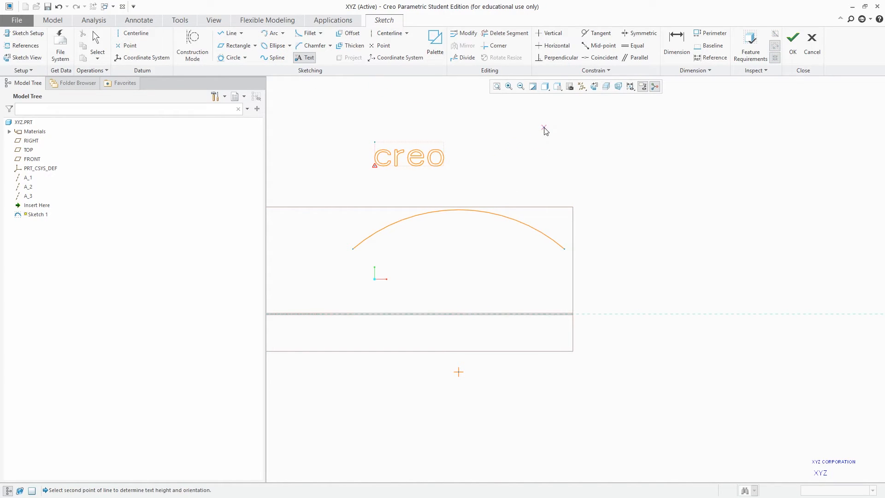
pyautogui.click(545, 153)
pyautogui.write('creo')
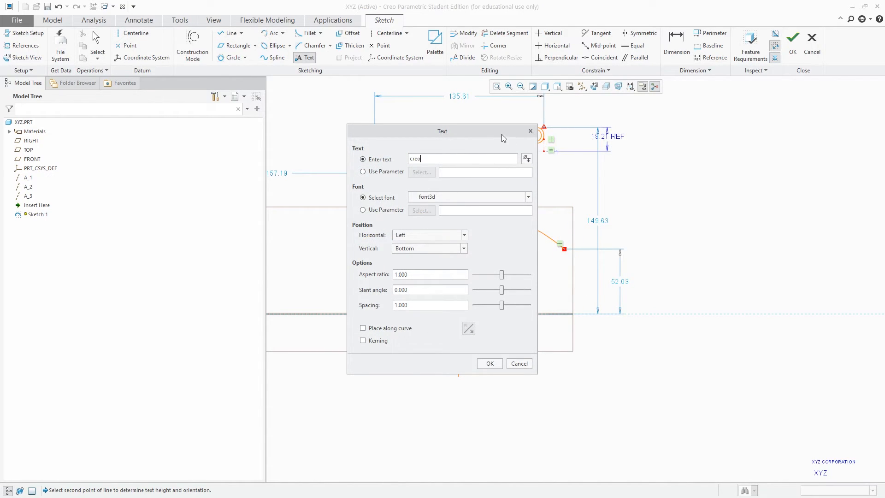
pyautogui.moveTo(502, 134); pyautogui.dragTo(390, 150)
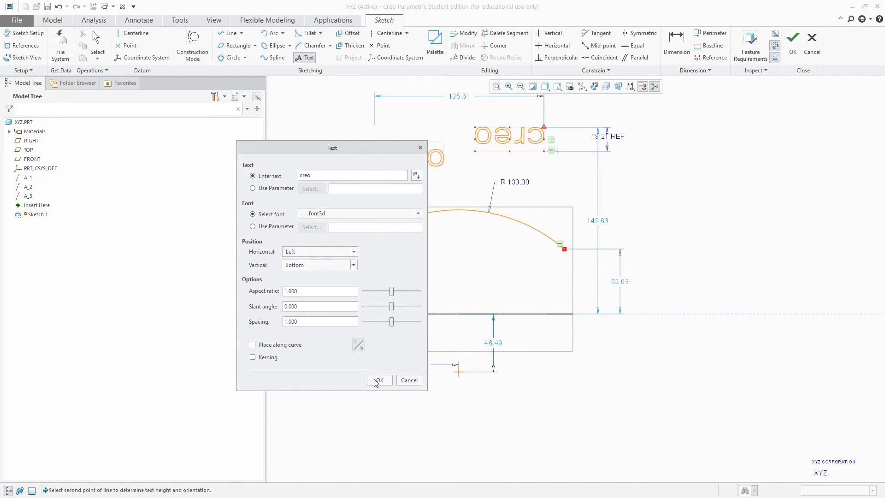
pyautogui.moveTo(341, 148); pyautogui.dragTo(201, 129)
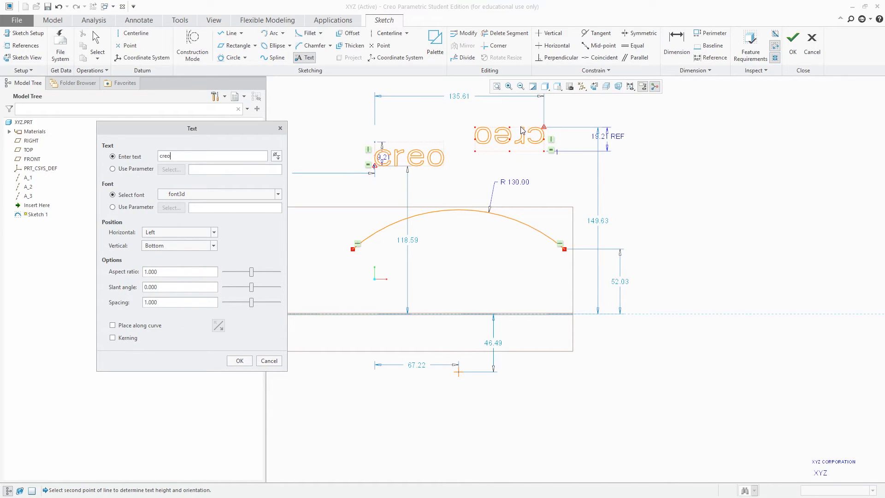
pyautogui.scroll(3, 522, 135)
pyautogui.scroll(-3, 522, 122)
pyautogui.scroll(2, 523, 178)
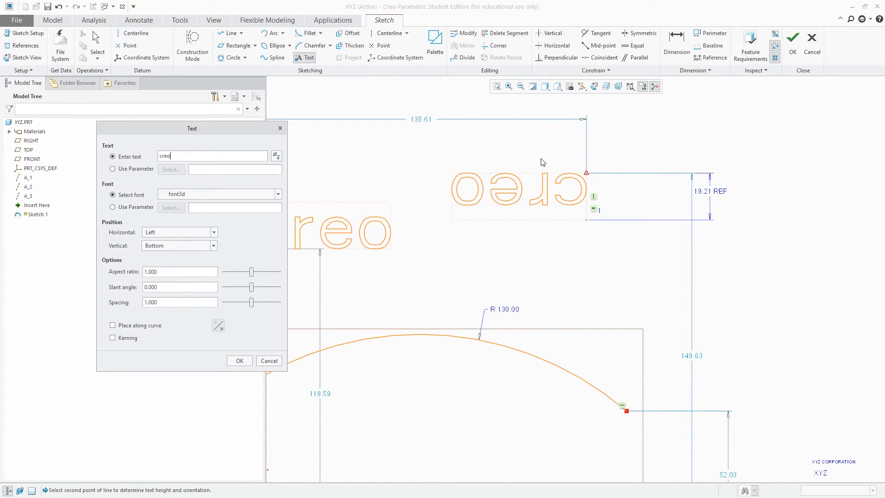
pyautogui.scroll(-2, 646, 190)
pyautogui.scroll(1, 507, 197)
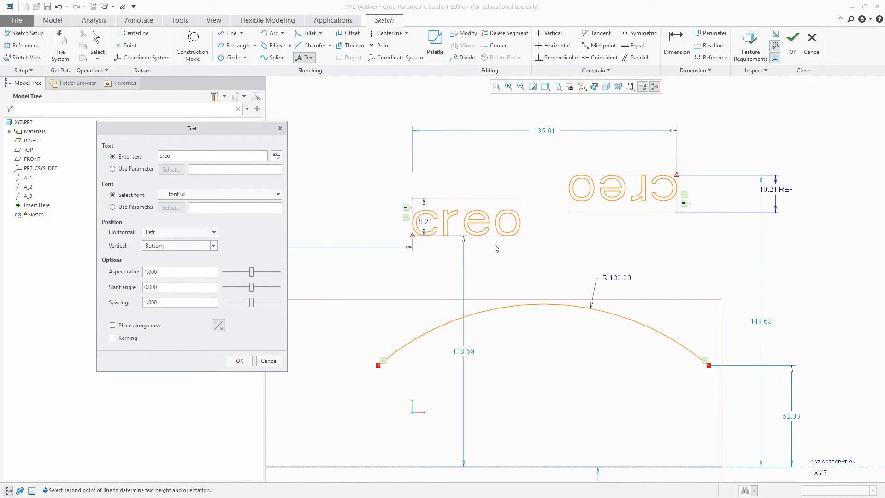
pyautogui.scroll(1, 479, 198)
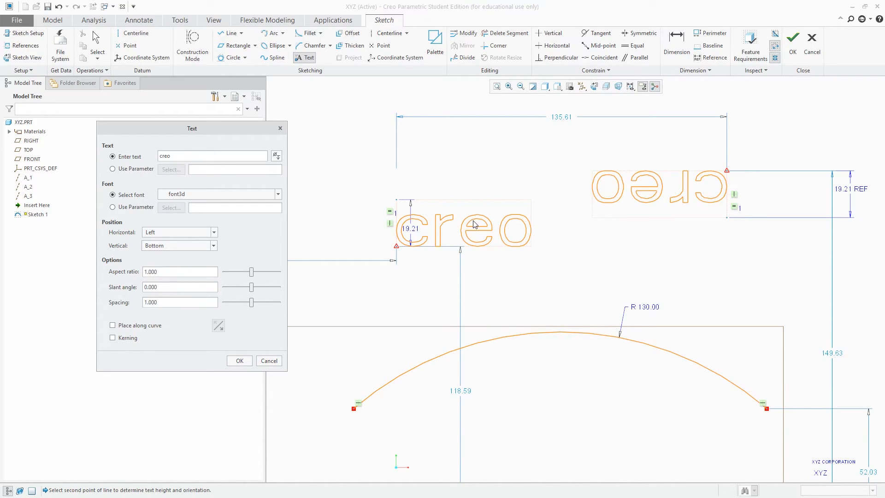
# Try taking the second text's content from a part parameter and return to the entered text "creo"
pyautogui.moveTo(204, 132); pyautogui.dragTo(315, 87)
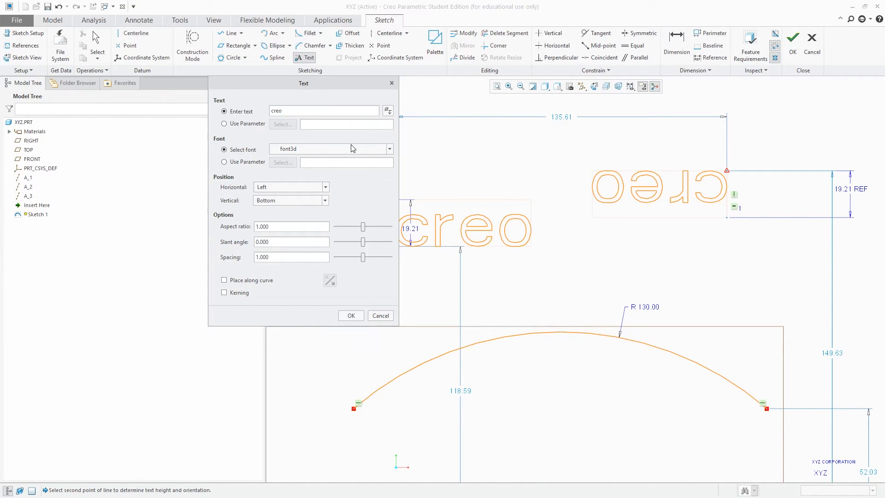
pyautogui.click(224, 124)
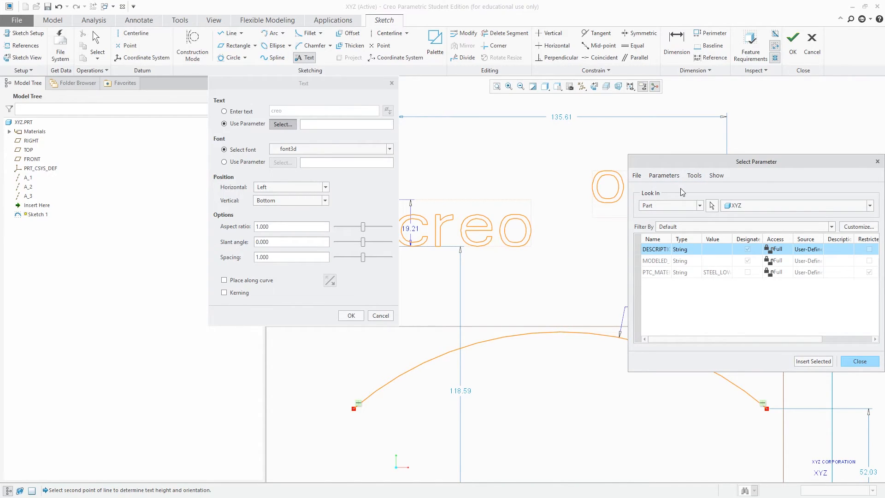
pyautogui.click(859, 361)
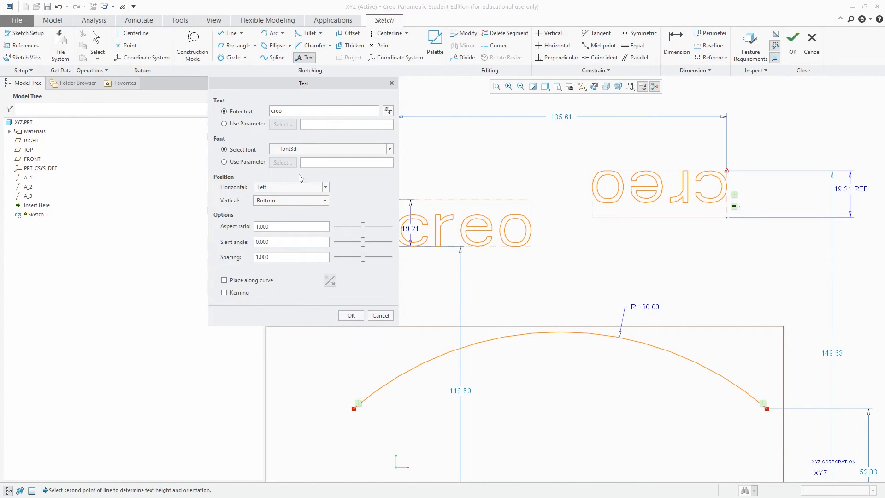
# Try the ttf_font typeface on the second "creo" text
pyautogui.click(389, 149)
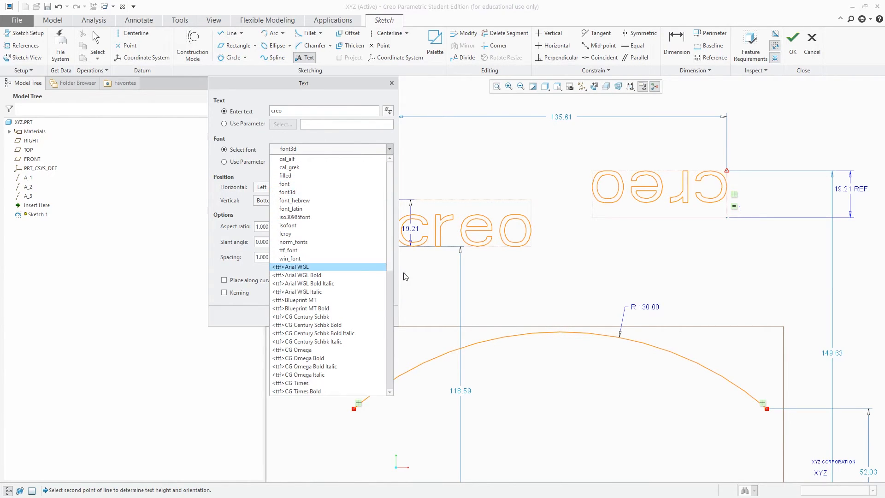
pyautogui.scroll(-2, 388, 239)
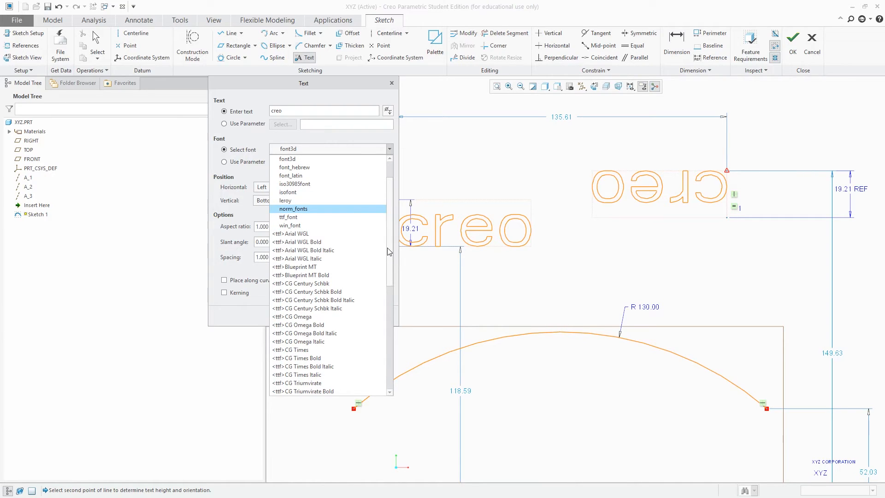
pyautogui.click(350, 217)
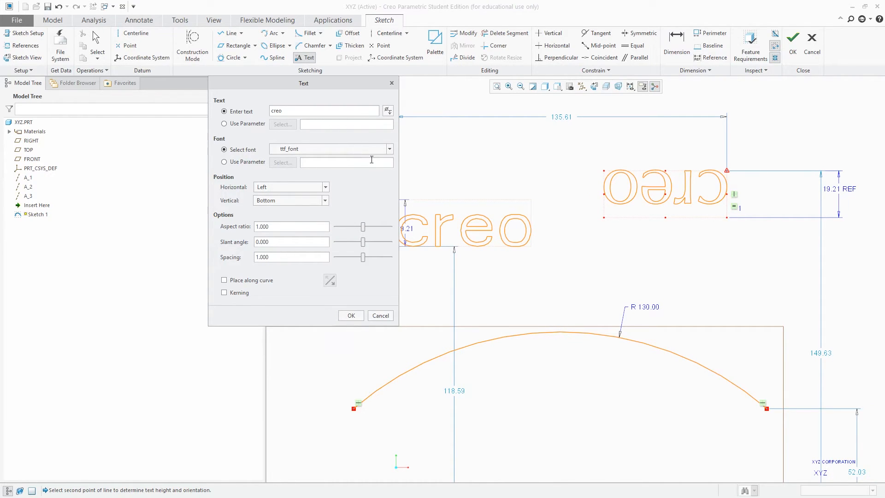
# Set the second "creo" text's font to Arial WGL and accept the text entity
pyautogui.click(374, 150)
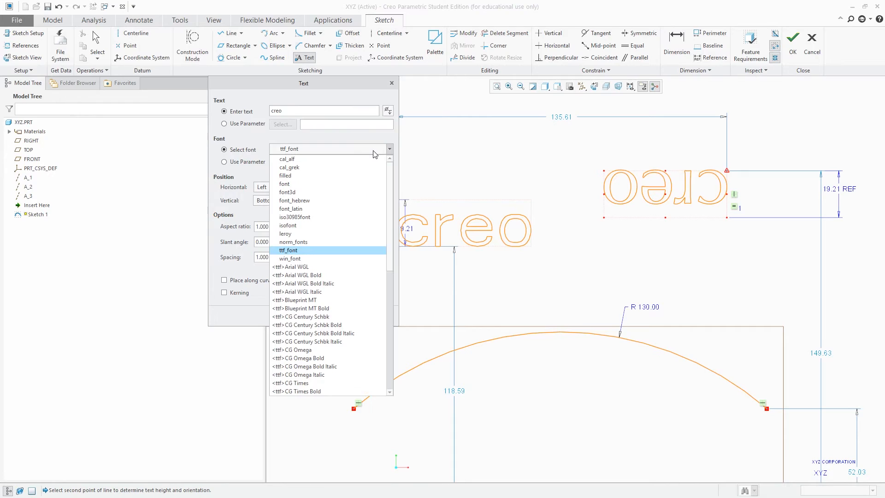
pyautogui.scroll(-4, 737, 178)
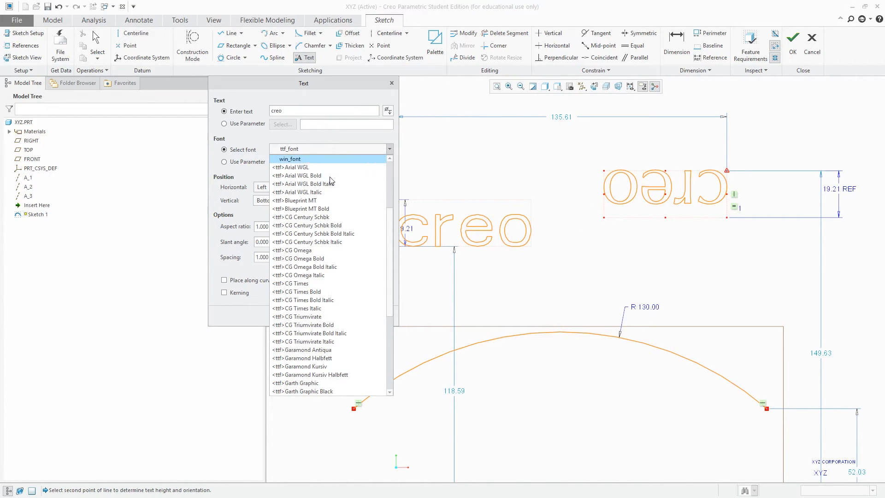
pyautogui.moveTo(392, 216); pyautogui.dragTo(391, 152)
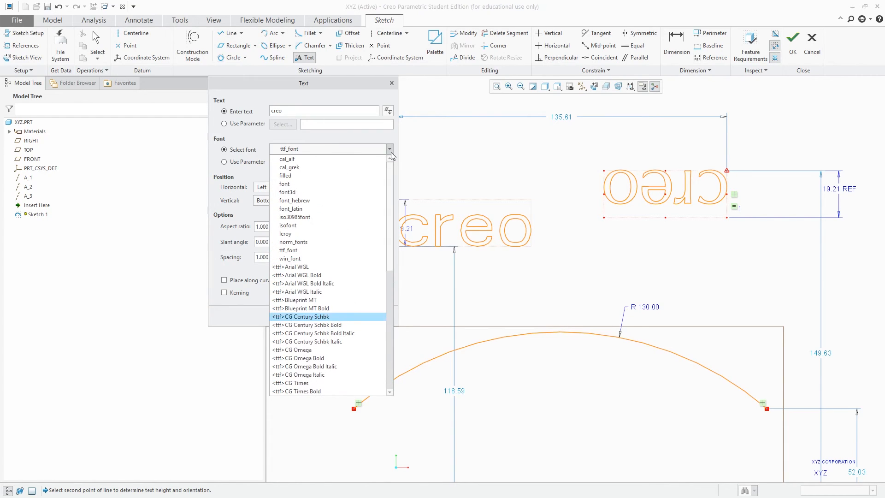
pyautogui.click(321, 266)
pyautogui.click(373, 149)
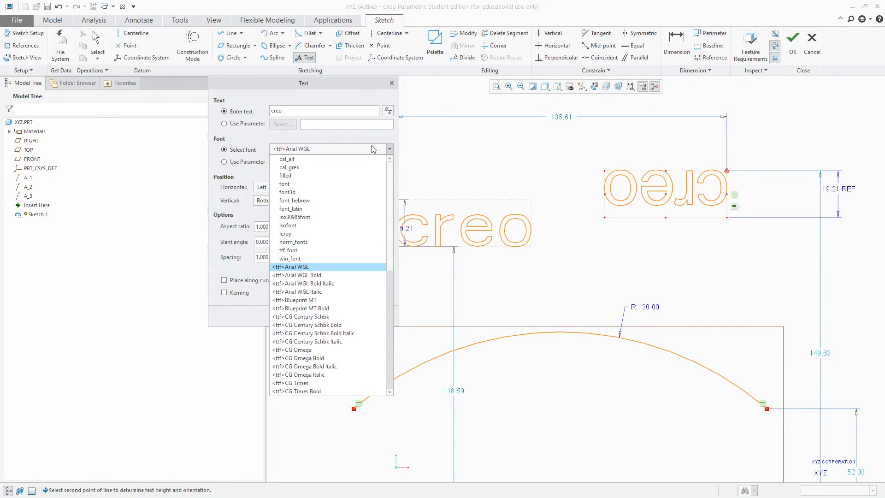
pyautogui.click(363, 133)
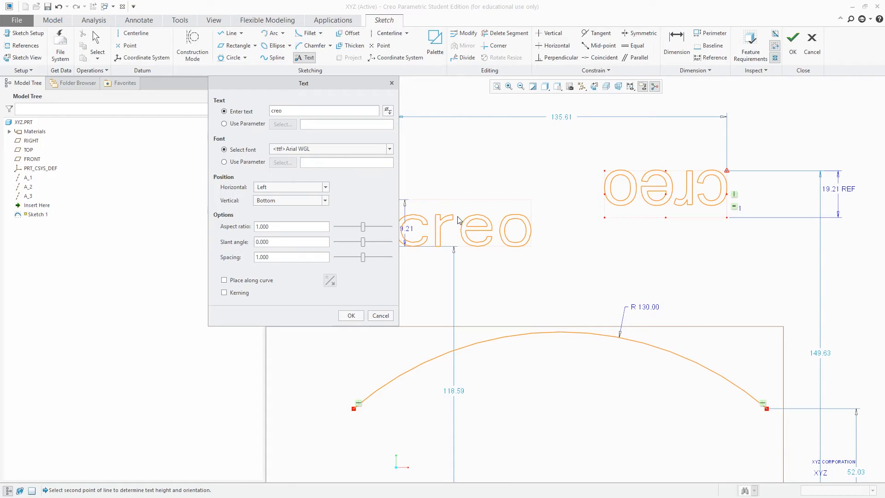
pyautogui.click(351, 315)
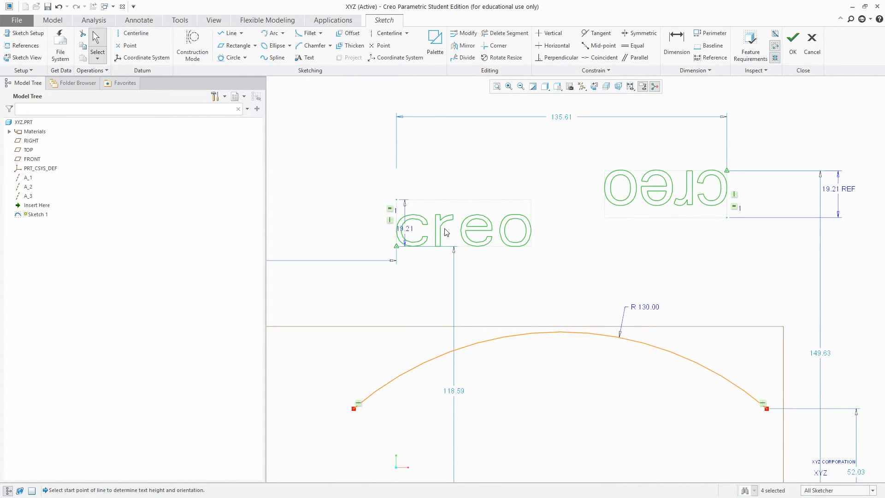
# Open the upright "creo" text for editing, try "creo 5" as its content and remove the 5 again
pyautogui.doubleClick(439, 230)
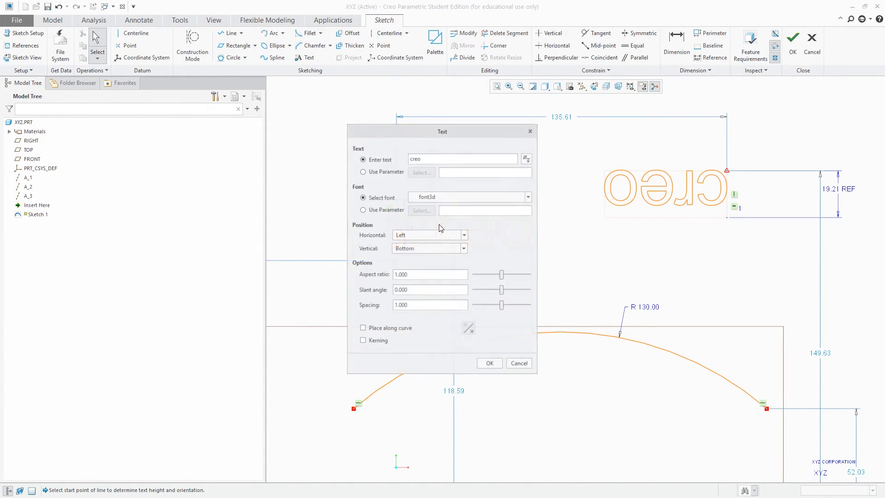
pyautogui.moveTo(419, 128); pyautogui.dragTo(255, 111)
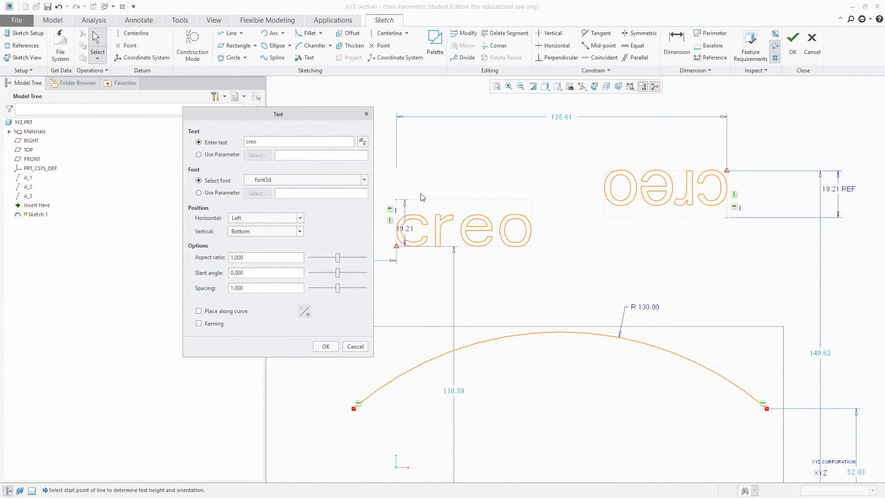
pyautogui.moveTo(319, 115); pyautogui.dragTo(317, 88)
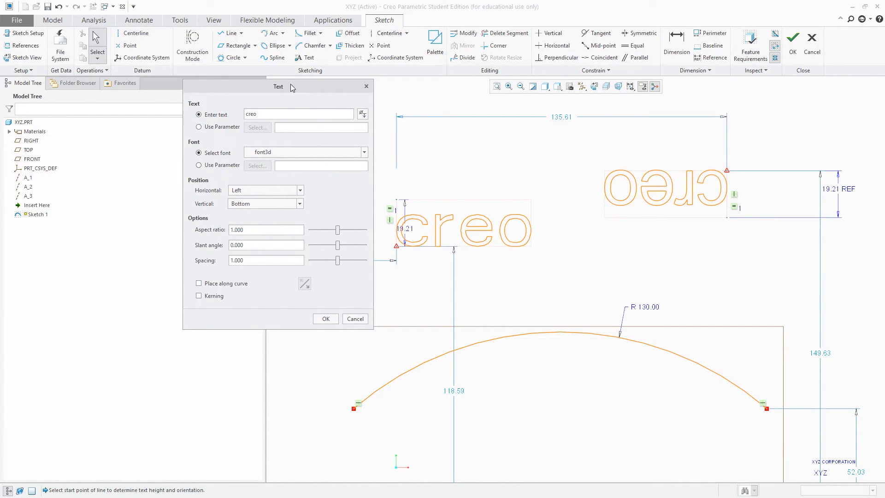
pyautogui.moveTo(293, 85); pyautogui.dragTo(253, 89)
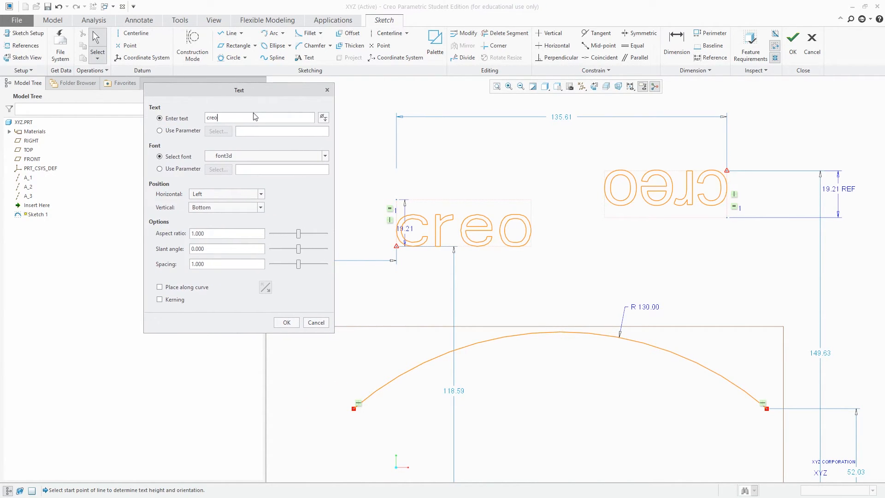
pyautogui.write('5')
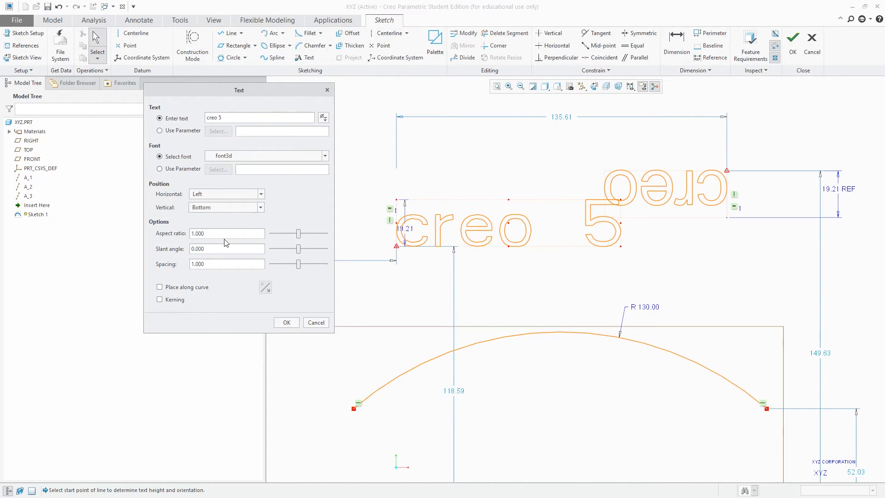
pyautogui.press('BackSpace')
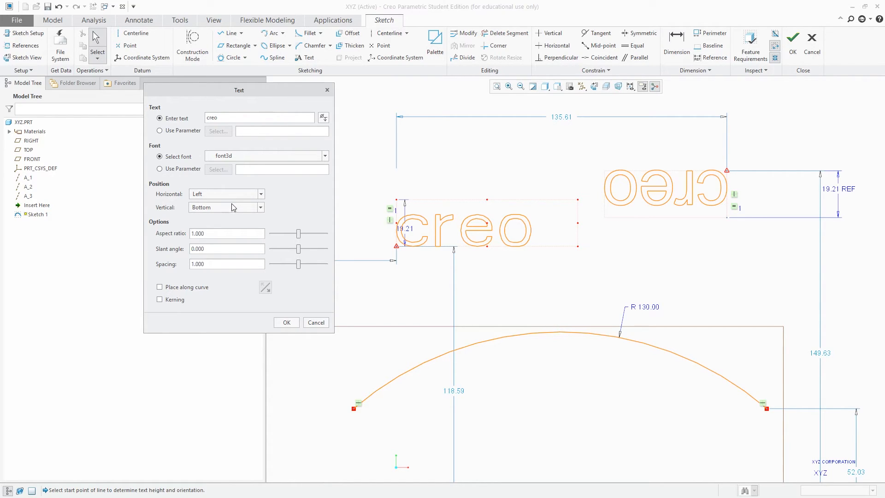
# Try the Center horizontal position for the upright text and return it to Left
pyautogui.click(241, 193)
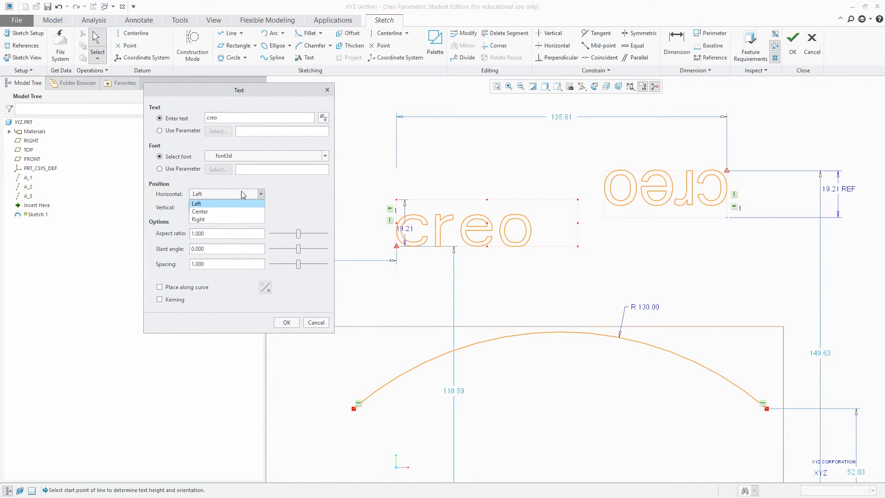
pyautogui.click(225, 212)
pyautogui.click(239, 194)
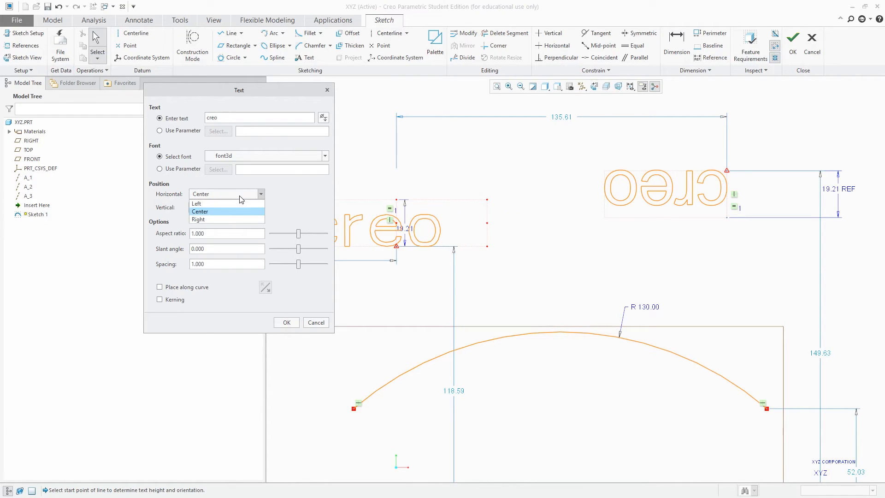
pyautogui.click(227, 204)
pyautogui.click(229, 206)
# Try the Right horizontal position, examine the text relative to its start point, and set the position back to Left
pyautogui.click(234, 193)
pyautogui.click(234, 193)
pyautogui.click(221, 214)
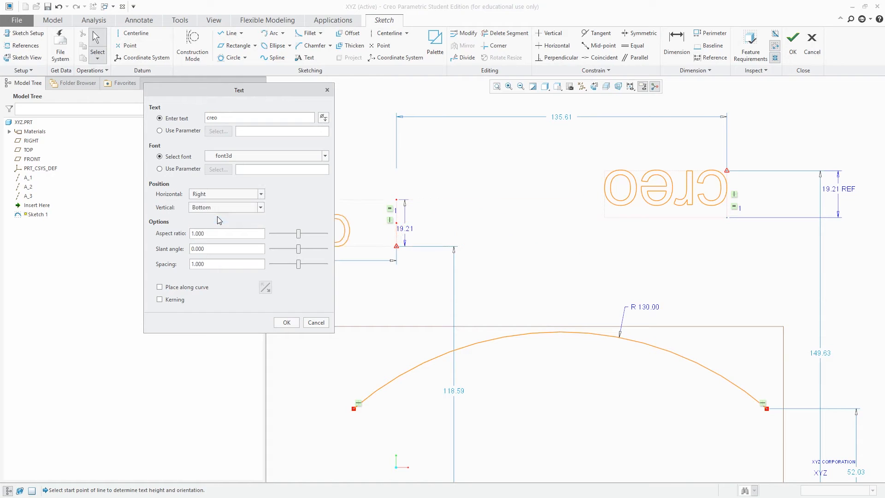
pyautogui.click(230, 194)
pyautogui.click(251, 101)
pyautogui.moveTo(228, 92)
pyautogui.mouseDown()
pyautogui.moveTo(160, 183)
pyautogui.moveTo(106, 125)
pyautogui.mouseUp()
pyautogui.scroll(-1, 644, 205)
pyautogui.scroll(2, 644, 205)
pyautogui.scroll(-1, 612, 201)
pyautogui.scroll(-1, 629, 170)
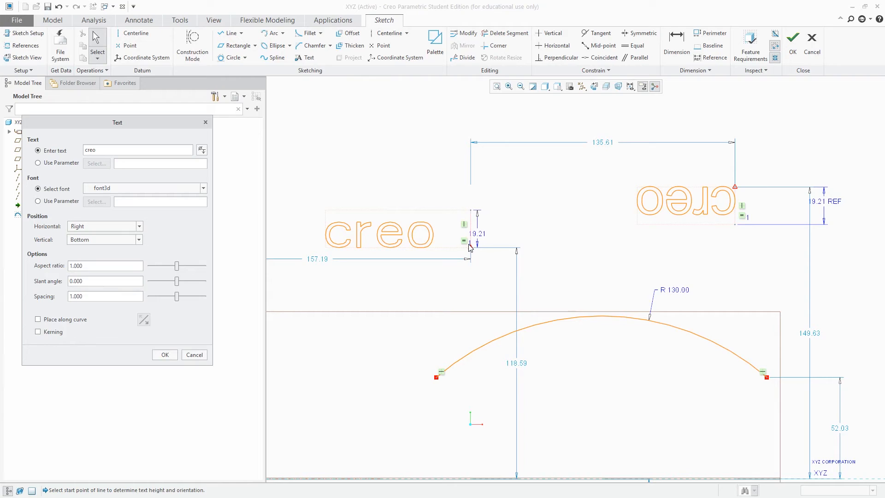
pyautogui.click(96, 227)
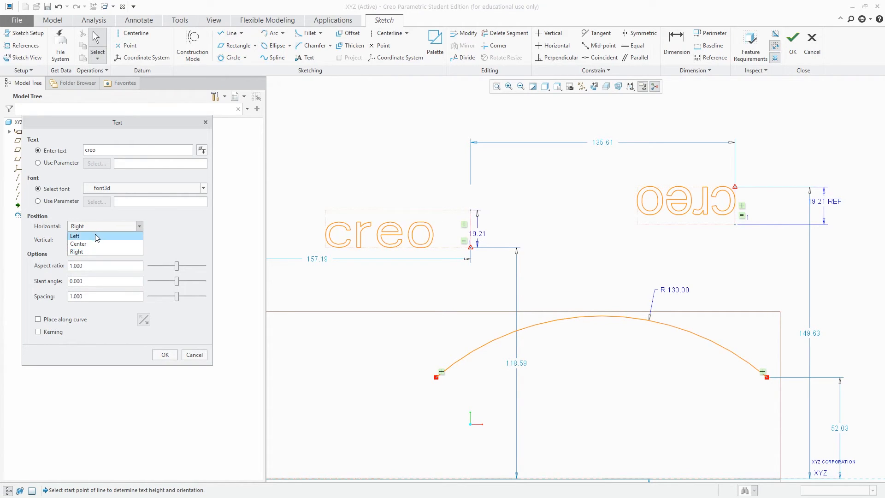
pyautogui.click(100, 236)
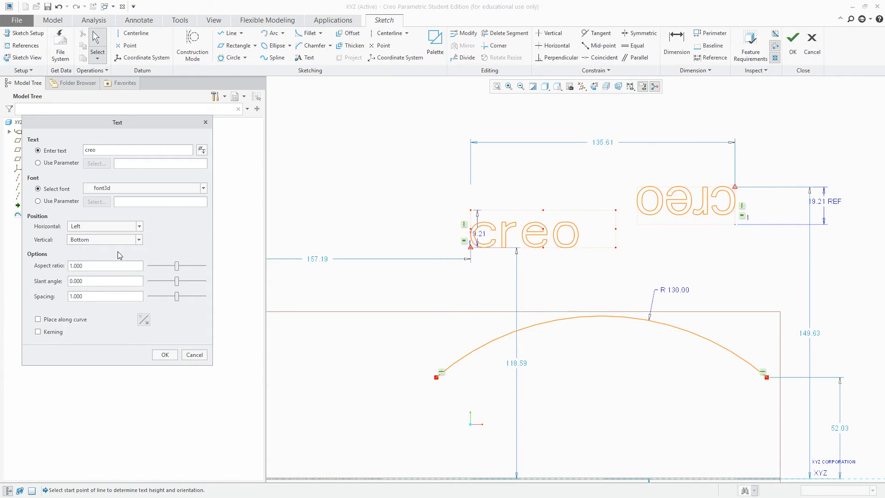
# Try the Middle and Top vertical positions for the upright text and set it back to Bottom
pyautogui.click(94, 240)
pyautogui.click(88, 257)
pyautogui.click(89, 242)
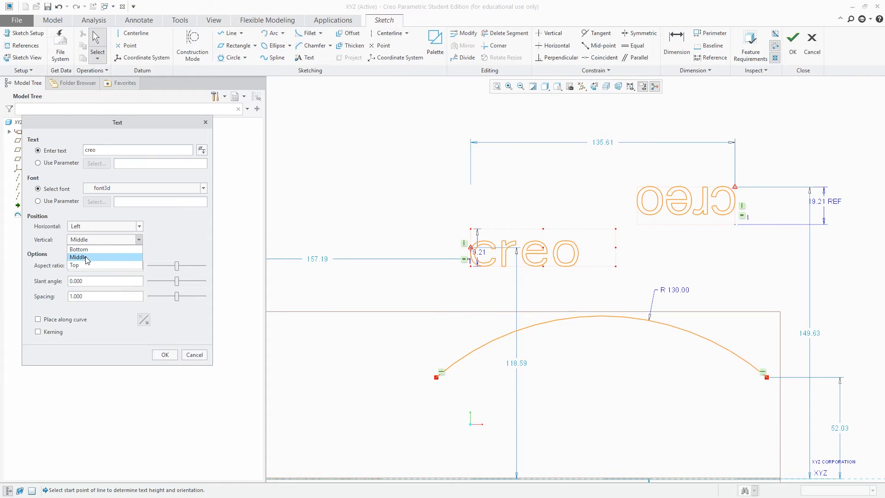
pyautogui.click(86, 265)
pyautogui.click(90, 242)
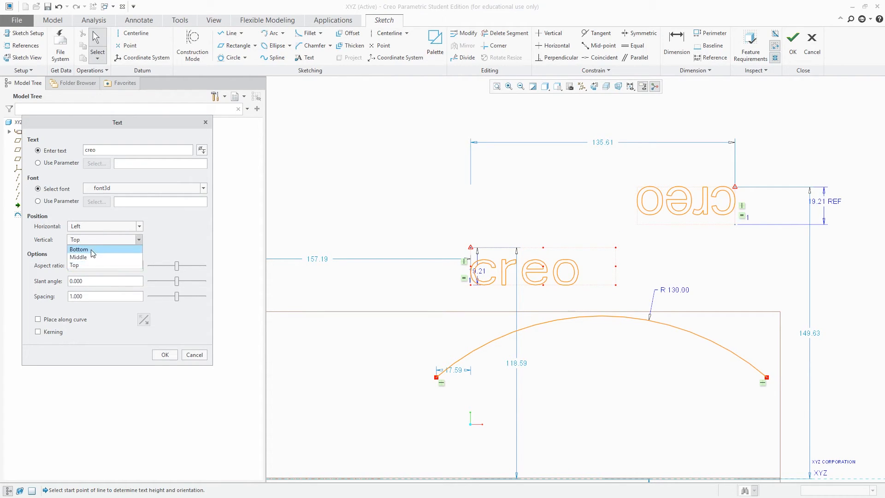
pyautogui.click(93, 253)
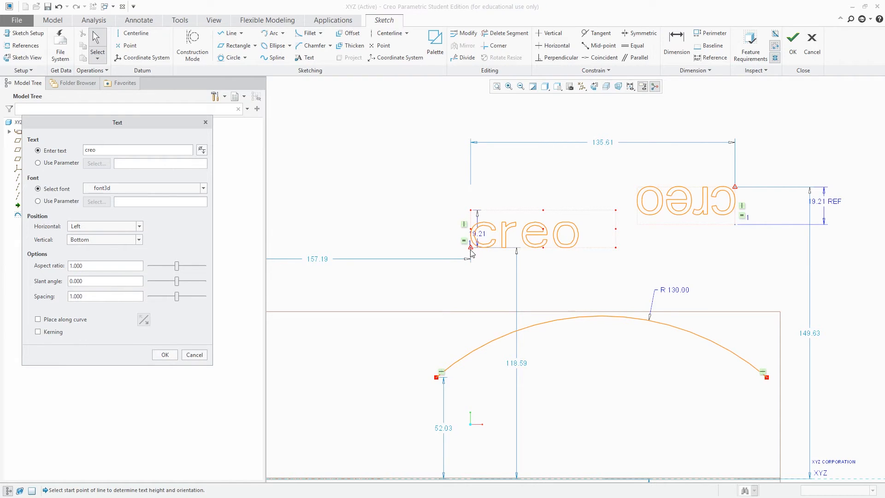
pyautogui.scroll(-4, 471, 250)
pyautogui.scroll(4, 472, 251)
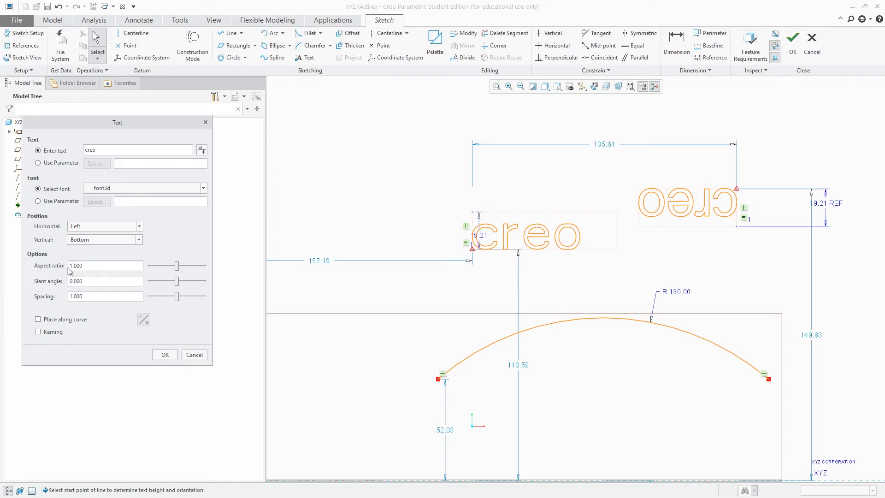
# Try a smaller aspect ratio for the upright "creo" text and set it back to 1.000
pyautogui.moveTo(177, 266); pyautogui.dragTo(172, 265)
pyautogui.doubleClick(120, 269)
pyautogui.write('1.000')
pyautogui.press('Return')
# Set the upright text's slant angle to 1.000 and its spacing to 1.514
pyautogui.moveTo(178, 283)
pyautogui.mouseDown()
pyautogui.moveTo(170, 282)
pyautogui.moveTo(178, 281)
pyautogui.mouseUp()
pyautogui.moveTo(177, 296); pyautogui.dragTo(180, 297)
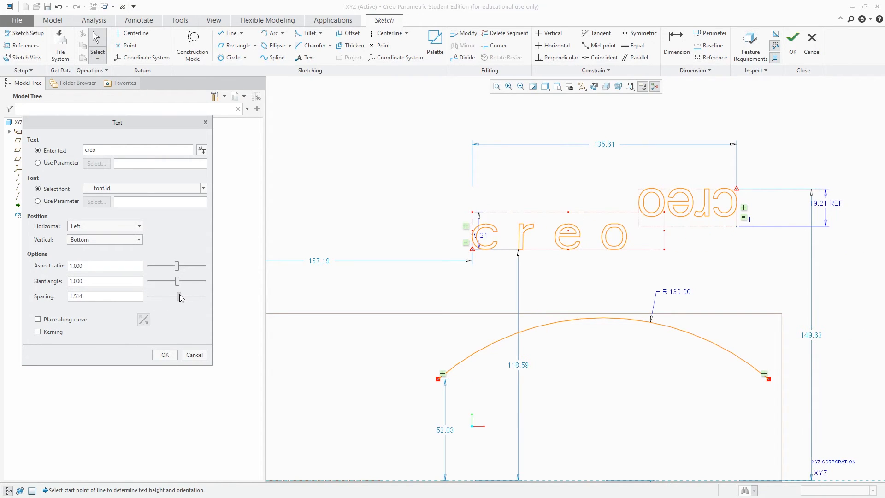
pyautogui.scroll(2, 532, 239)
pyautogui.scroll(-2, 588, 237)
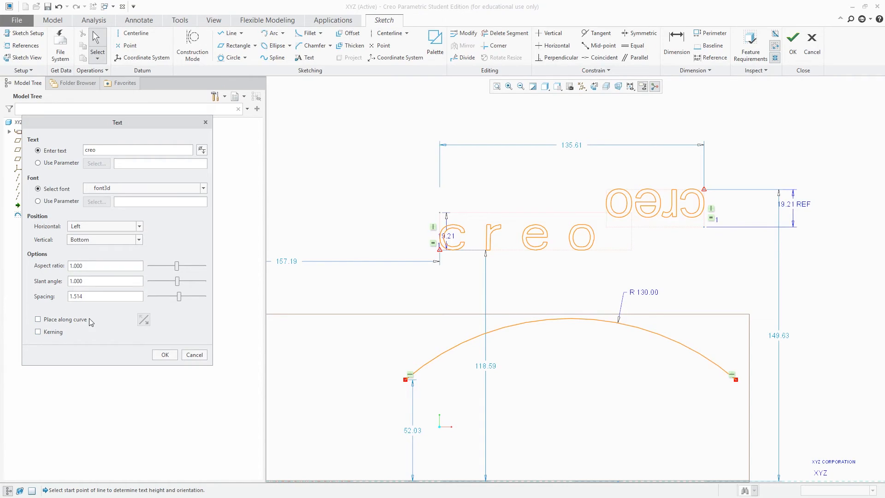
# Try an aspect ratio of 0.955 for the upright text, and reset its aspect ratio and spacing to 1.000
pyautogui.click(167, 267)
pyautogui.click(167, 267)
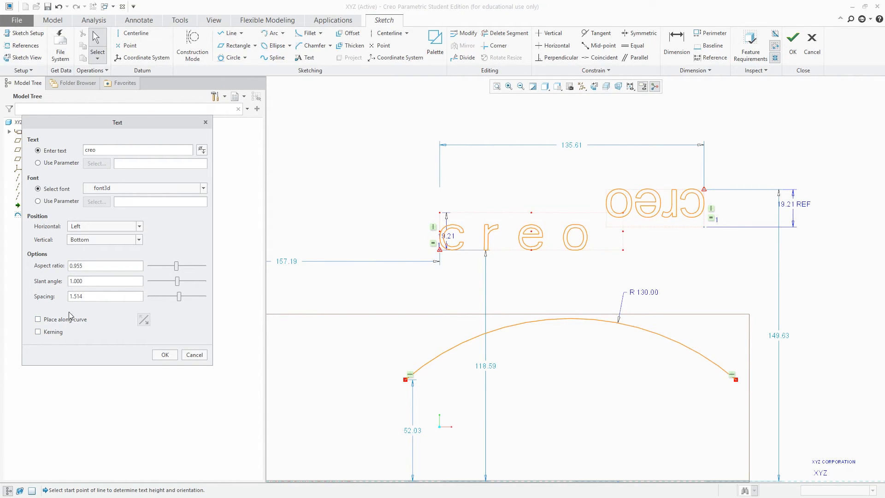
pyautogui.moveTo(96, 265); pyautogui.dragTo(79, 263)
pyautogui.doubleClick(79, 264)
pyautogui.write('1.000')
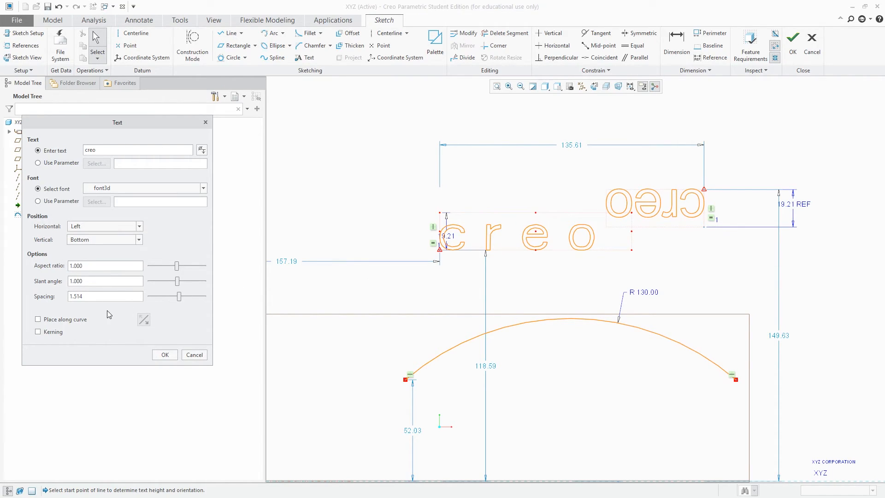
pyautogui.doubleClick(103, 295)
pyautogui.write('1.000')
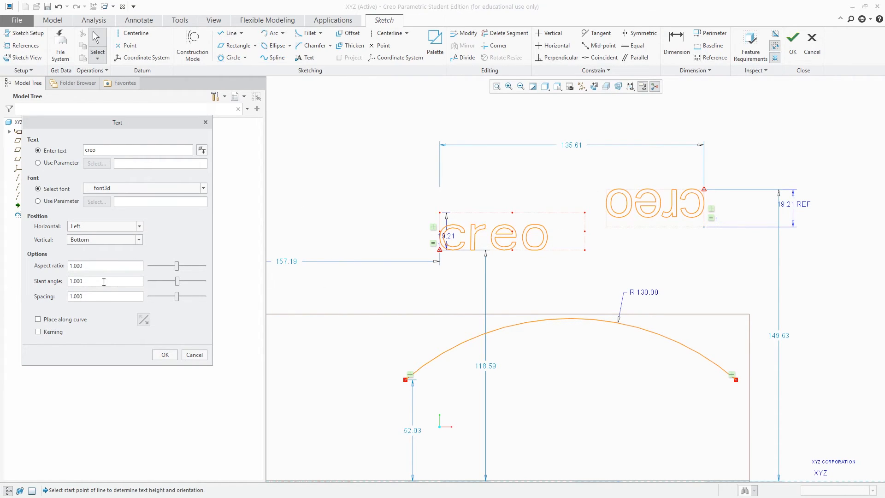
# Place the upright "creo" text along the R 130.00 arc
pyautogui.click(37, 319)
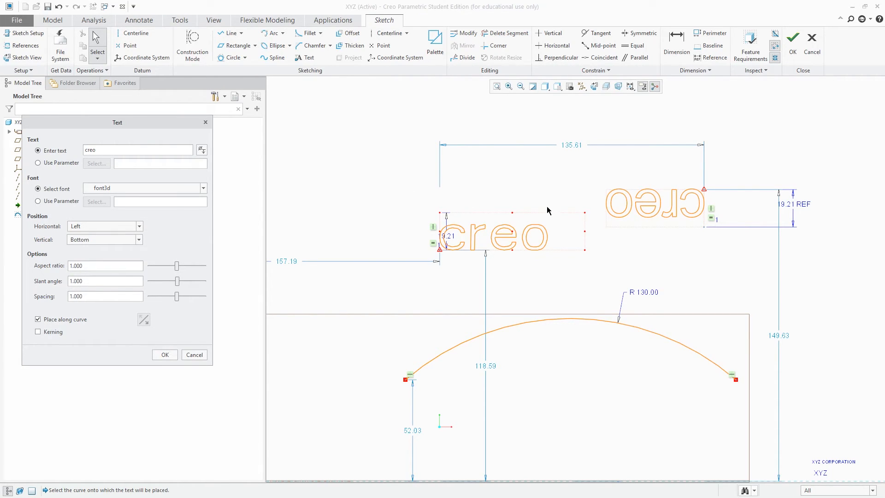
pyautogui.scroll(2, 489, 198)
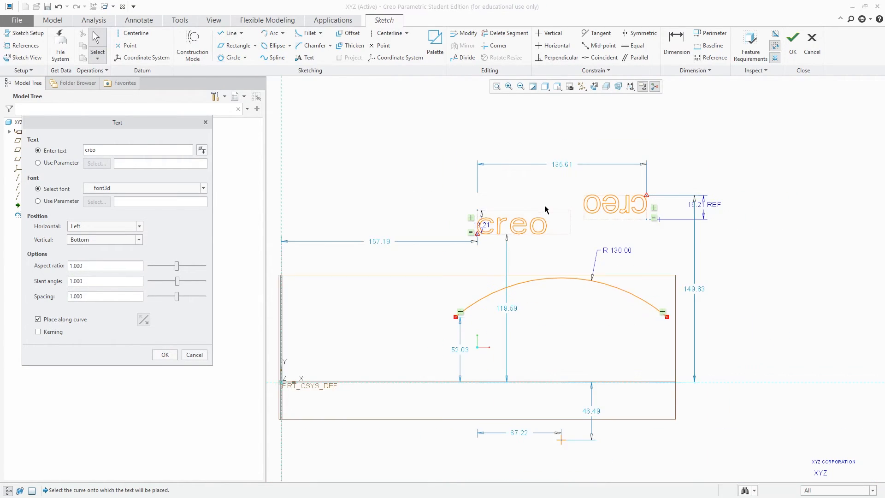
pyautogui.click(497, 291)
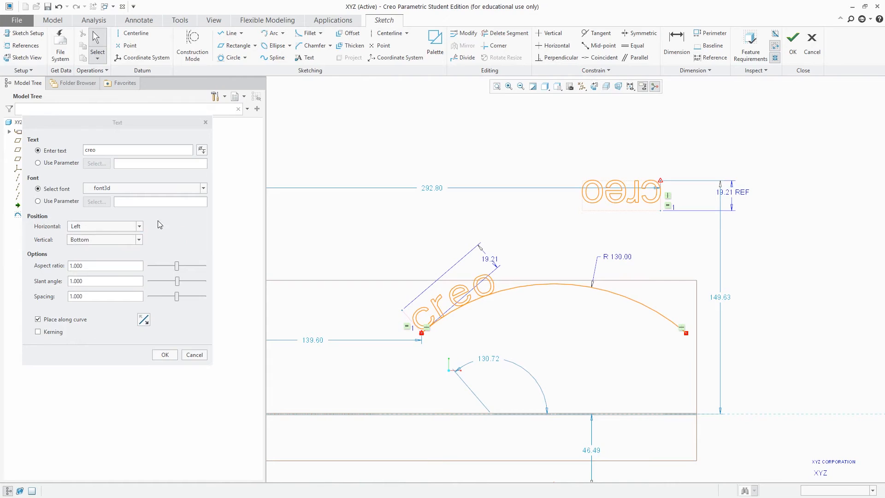
# Try the Center and Right horizontal positions for the text along the arc and set it back to Left
pyautogui.click(133, 227)
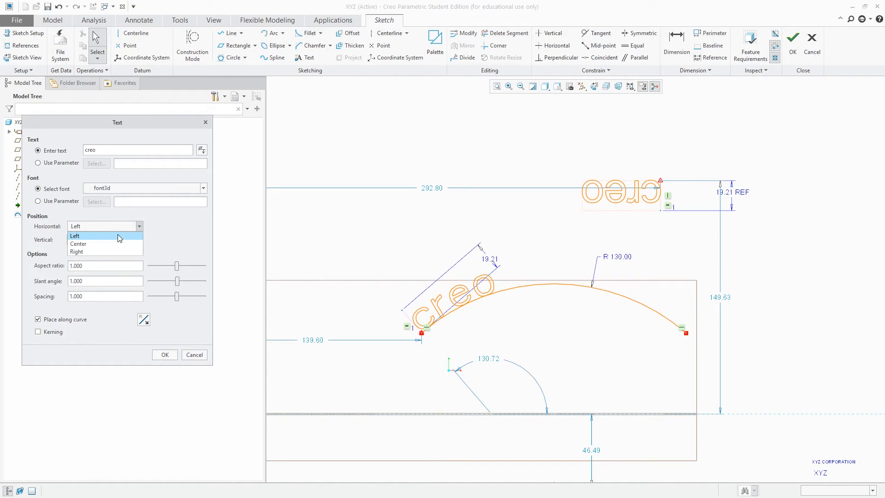
pyautogui.click(110, 244)
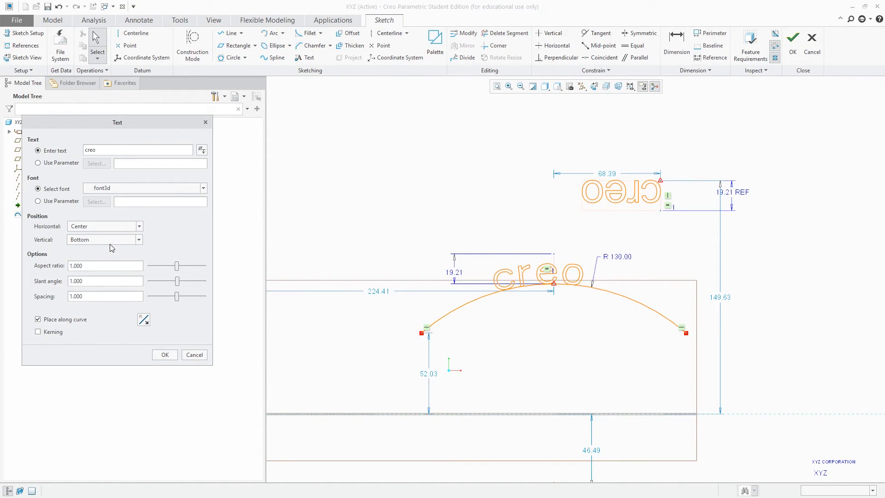
pyautogui.click(120, 228)
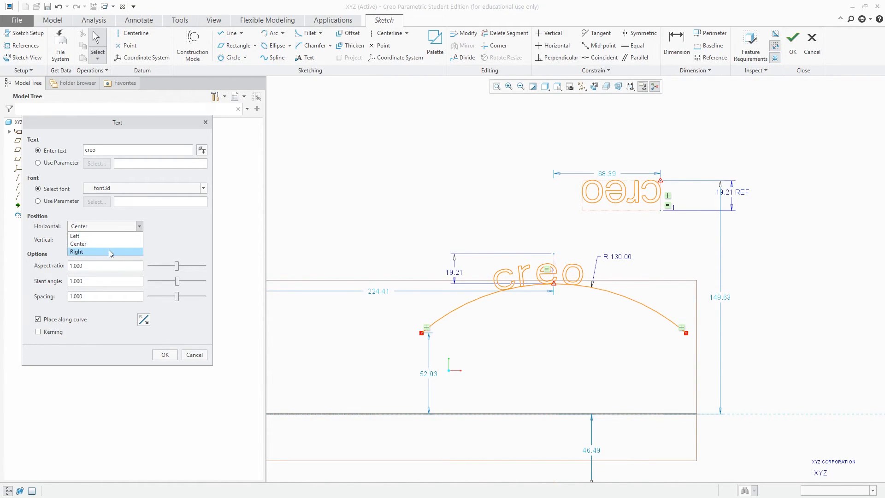
pyautogui.click(109, 250)
pyautogui.click(123, 226)
pyautogui.click(124, 238)
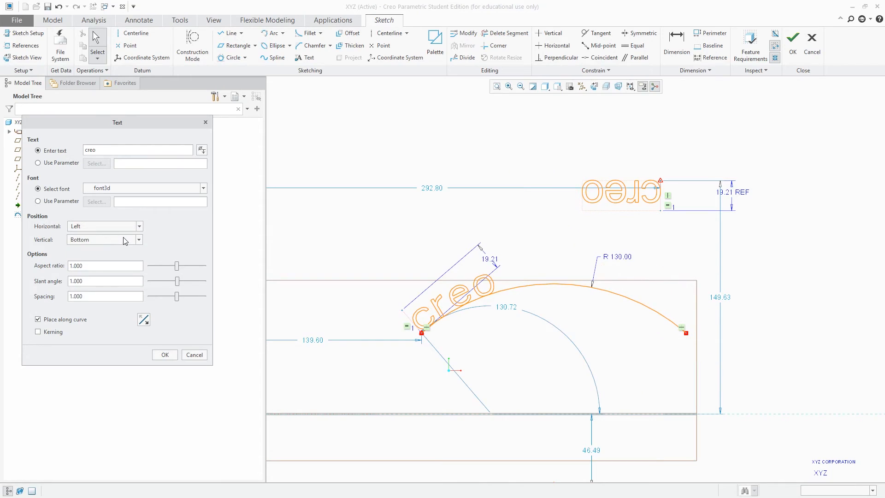
# Try the Middle and Top vertical positions for the text along the arc and set it back to Bottom
pyautogui.click(83, 240)
pyautogui.click(81, 257)
pyautogui.click(88, 244)
pyautogui.click(82, 265)
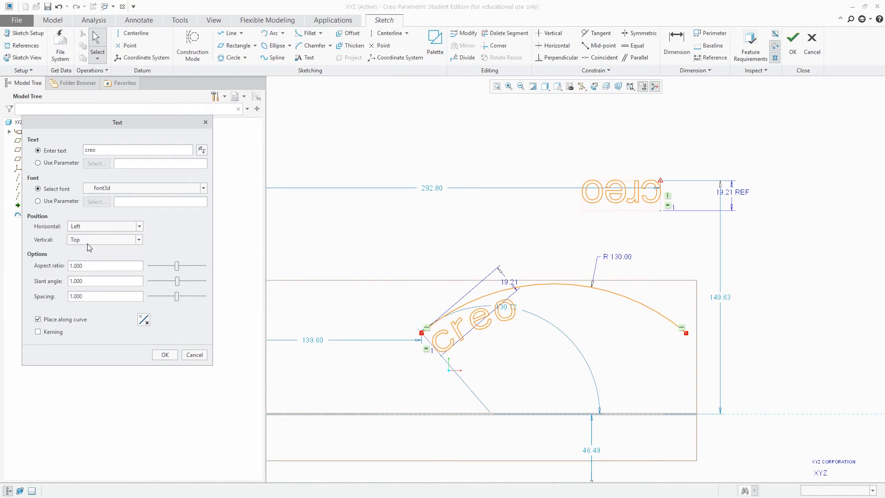
pyautogui.click(87, 242)
pyautogui.click(87, 248)
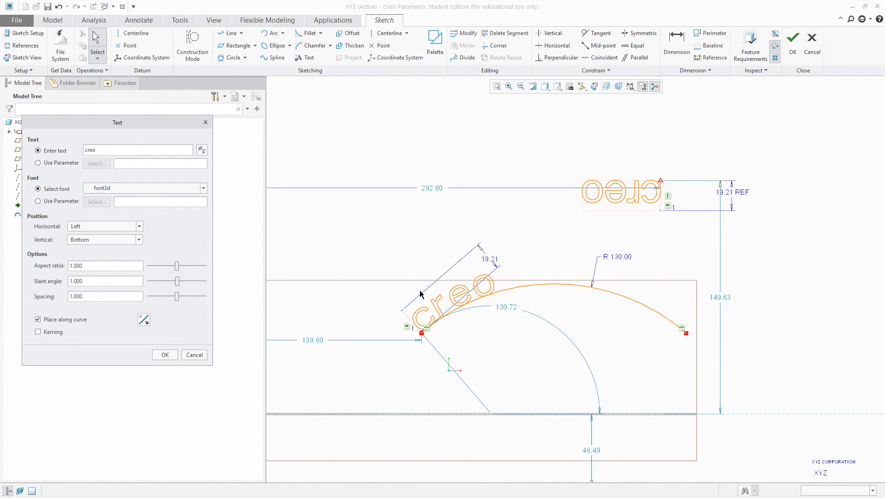
# Flip the text to the other side and end of the arc, and flip it back
pyautogui.click(146, 321)
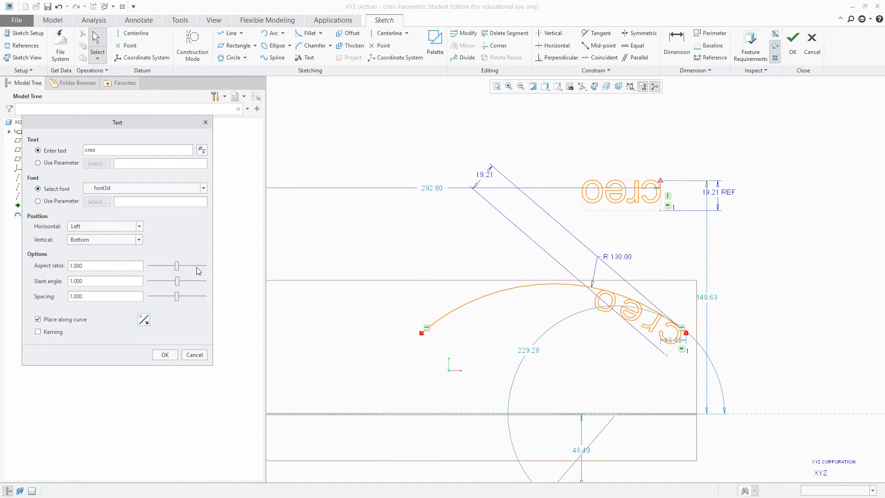
pyautogui.click(146, 321)
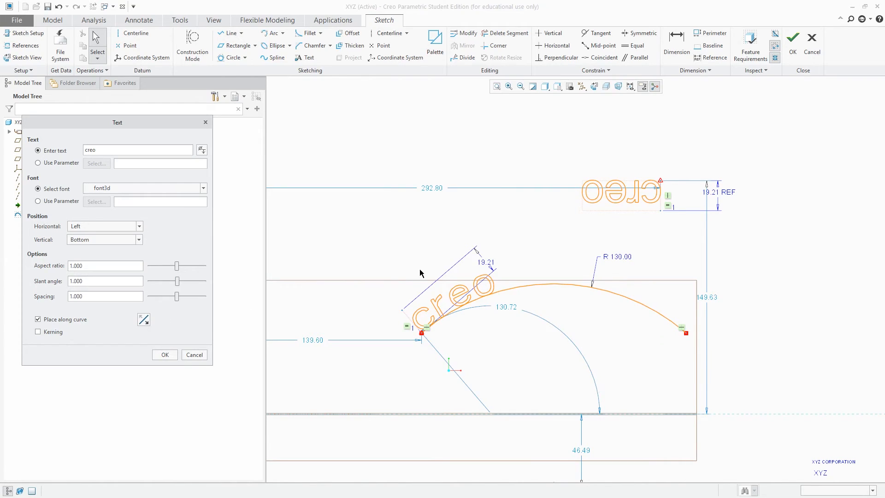
pyautogui.scroll(-1, 438, 271)
pyautogui.scroll(1, 507, 286)
pyautogui.scroll(-1, 341, 285)
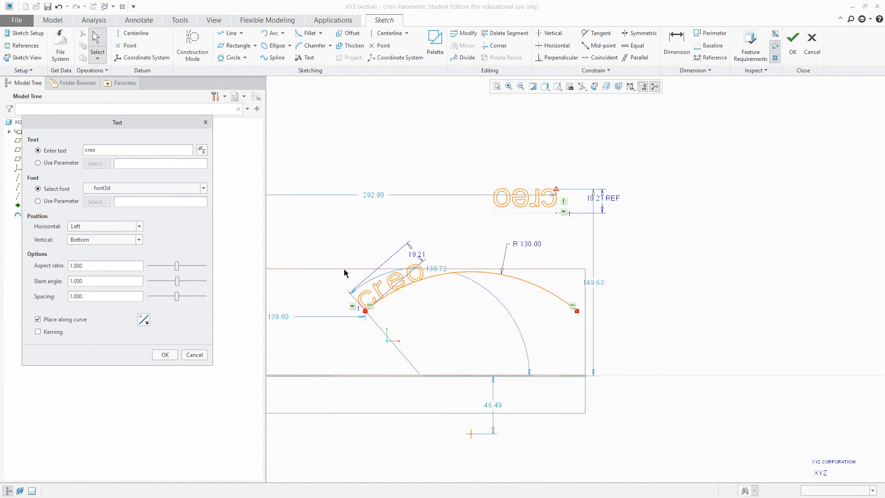
pyautogui.scroll(1, 364, 278)
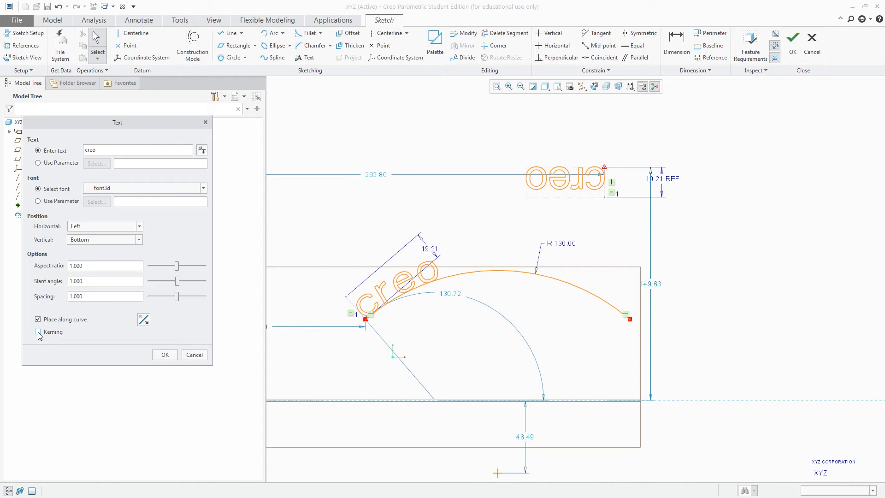
# Set the arc text's slant angle to 0.000 and its spacing to 0.692, and examine the letters up close
pyautogui.click(177, 282)
pyautogui.moveTo(177, 297); pyautogui.dragTo(175, 299)
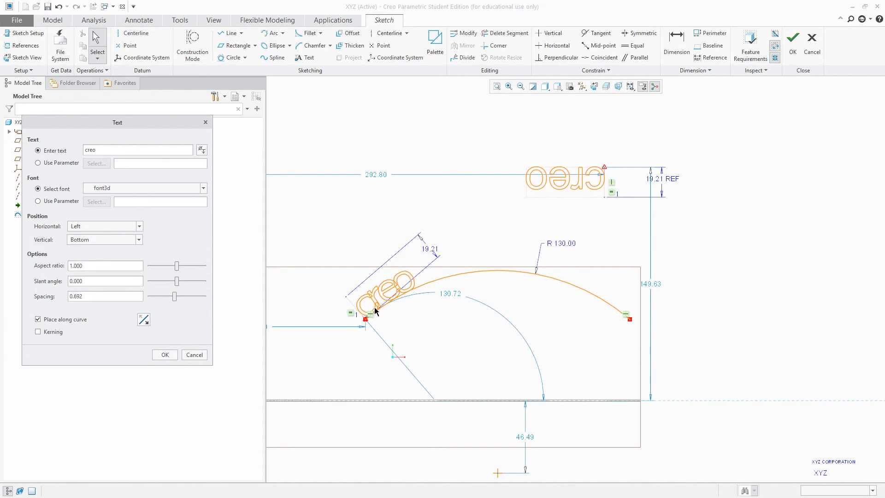
pyautogui.scroll(-4, 374, 303)
pyautogui.scroll(-3, 375, 298)
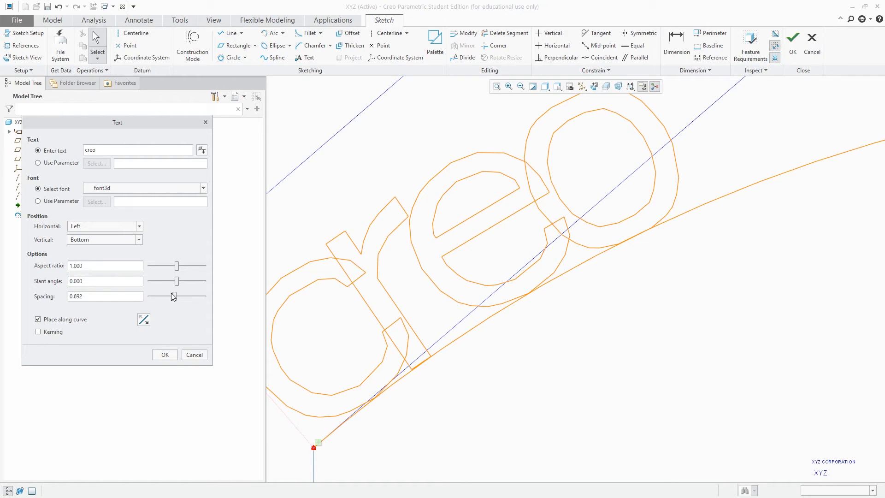
# Widen the arc text's spacing to 0.759 and further to 0.955
pyautogui.moveTo(175, 295); pyautogui.dragTo(176, 297)
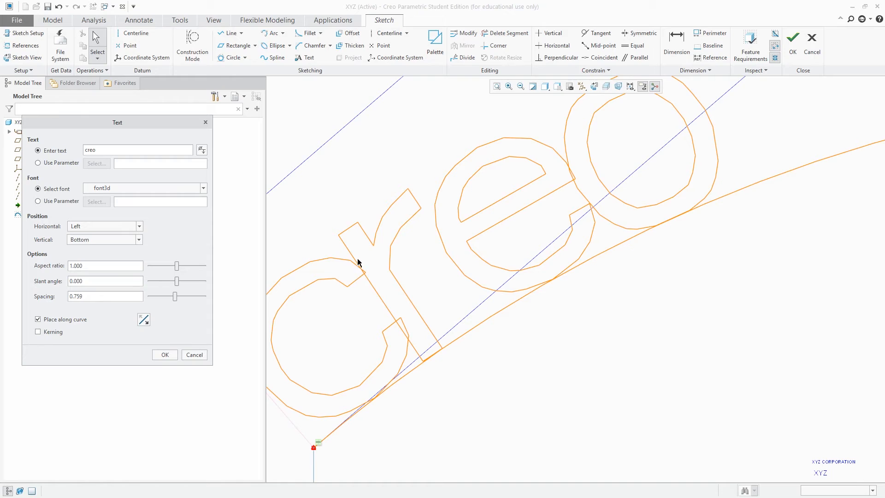
pyautogui.moveTo(179, 297); pyautogui.dragTo(177, 295)
pyautogui.scroll(-3, 408, 240)
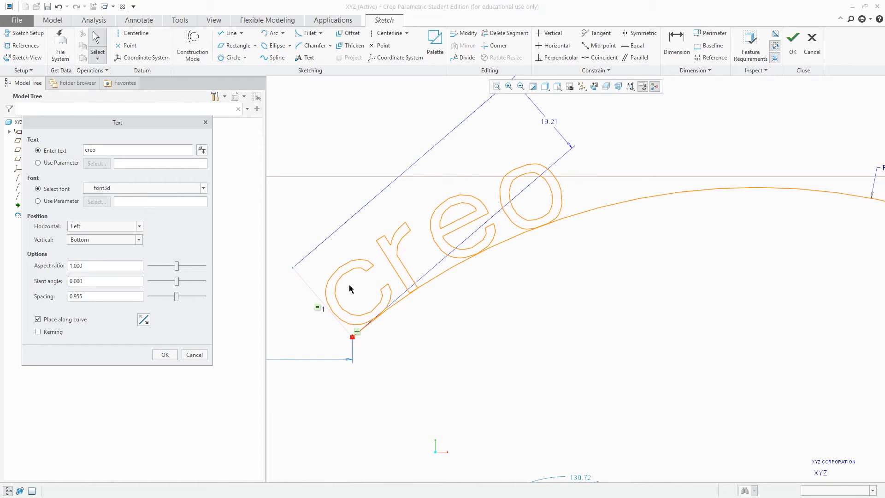
pyautogui.scroll(-4, 375, 277)
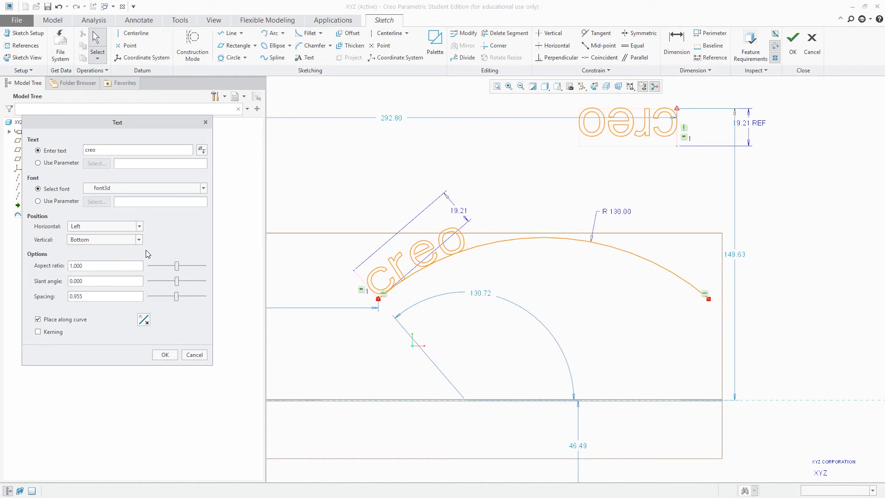
# Try adding the double-arrow total runout symbol after "creo" in the text on the arc
pyautogui.click(202, 150)
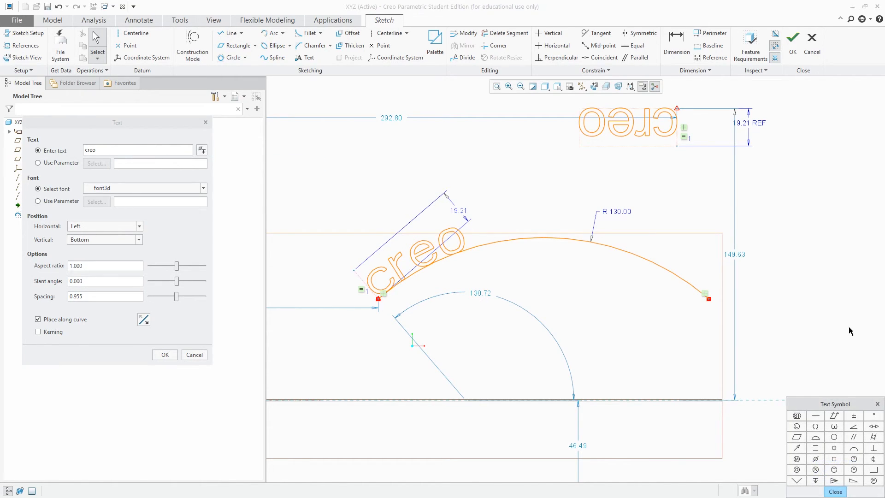
pyautogui.moveTo(856, 403); pyautogui.dragTo(390, 250)
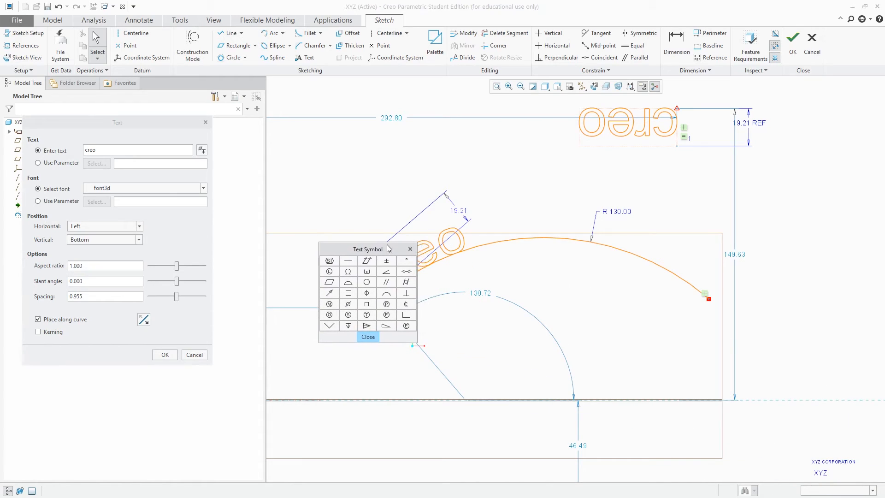
pyautogui.click(142, 151)
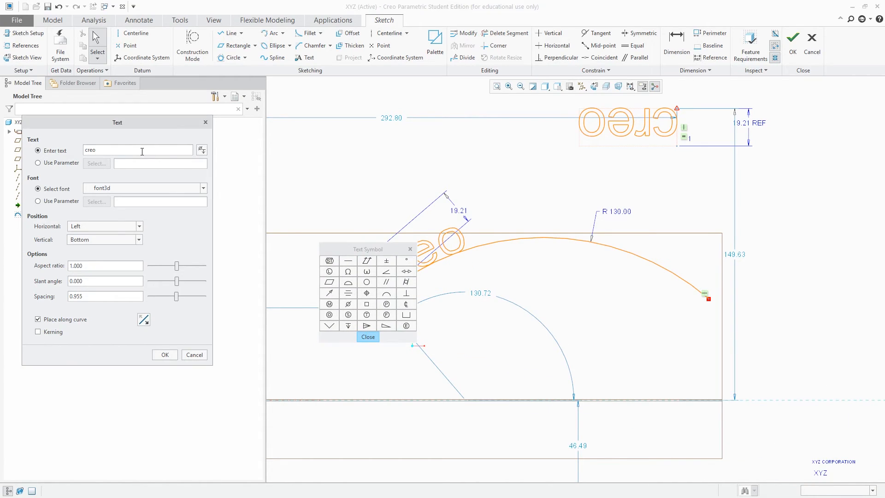
pyautogui.click(367, 261)
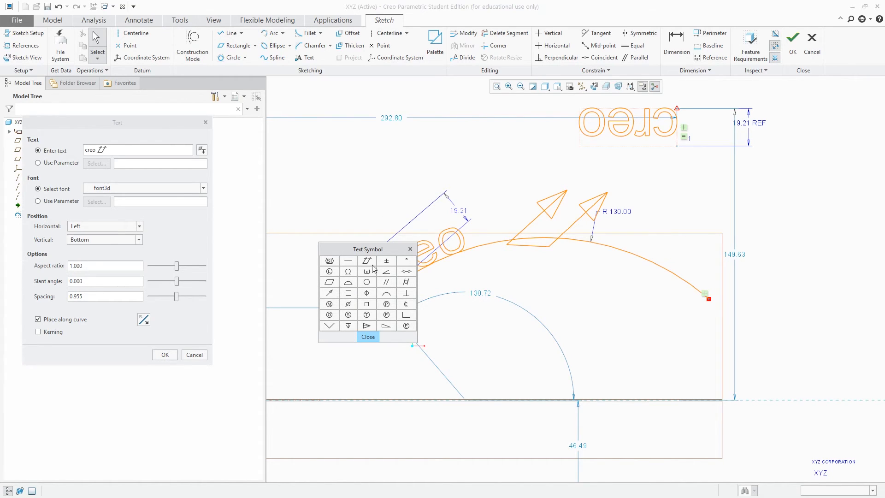
pyautogui.click(168, 154)
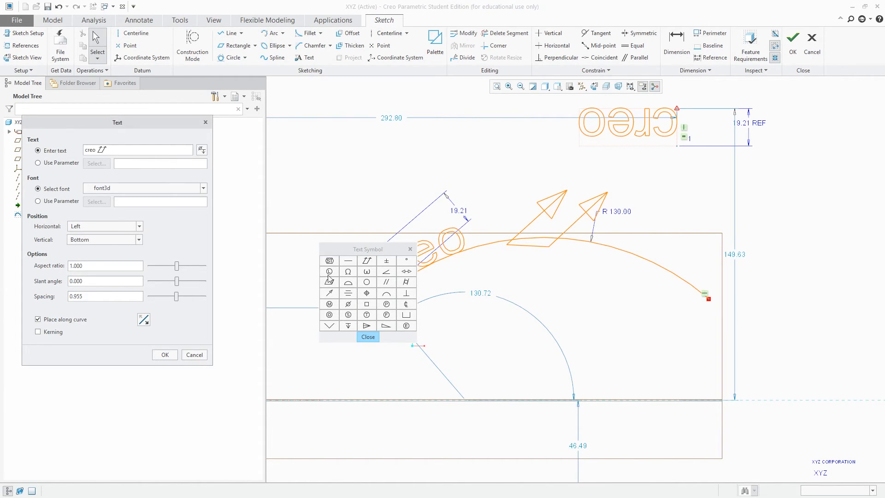
# Close the symbol palette, remove the added symbol from the text content and accept the text settings
pyautogui.click(368, 336)
pyautogui.press('BackSpace')
pyautogui.press('BackSpace')
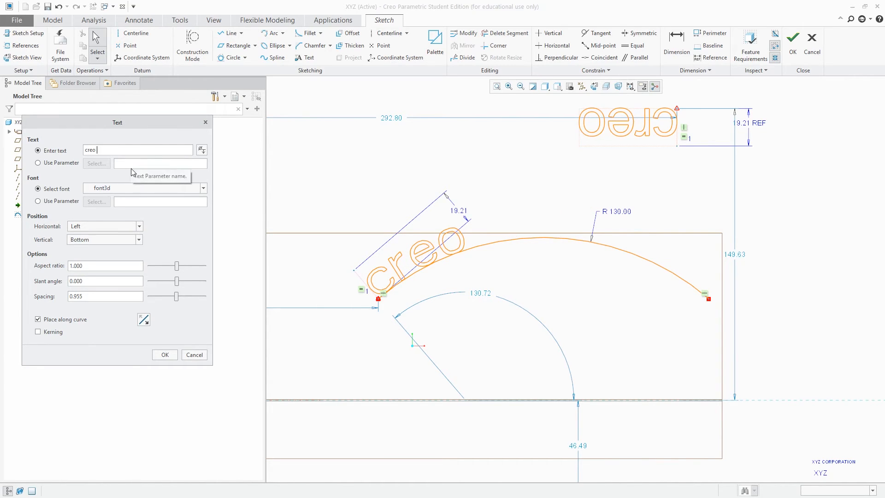
pyautogui.click(165, 355)
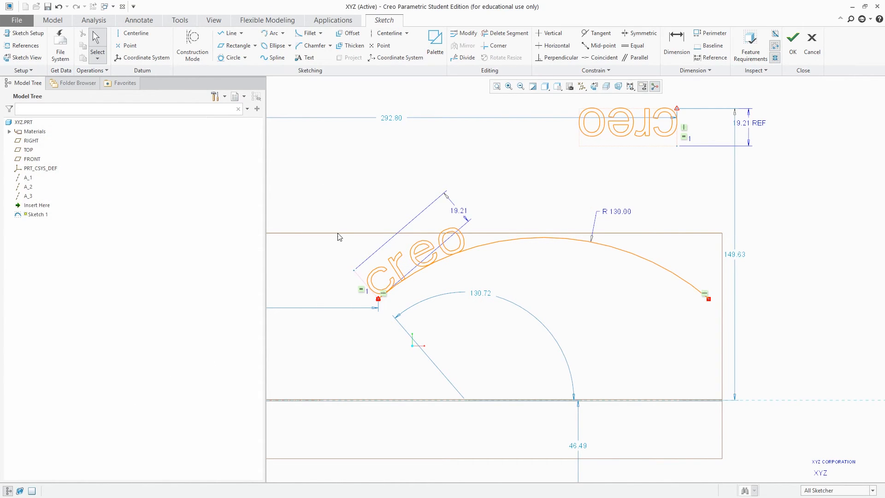
# Delete both "creo" texts and the arc from the sketch
pyautogui.scroll(2, 340, 230)
pyautogui.moveTo(664, 308); pyautogui.dragTo(320, 149)
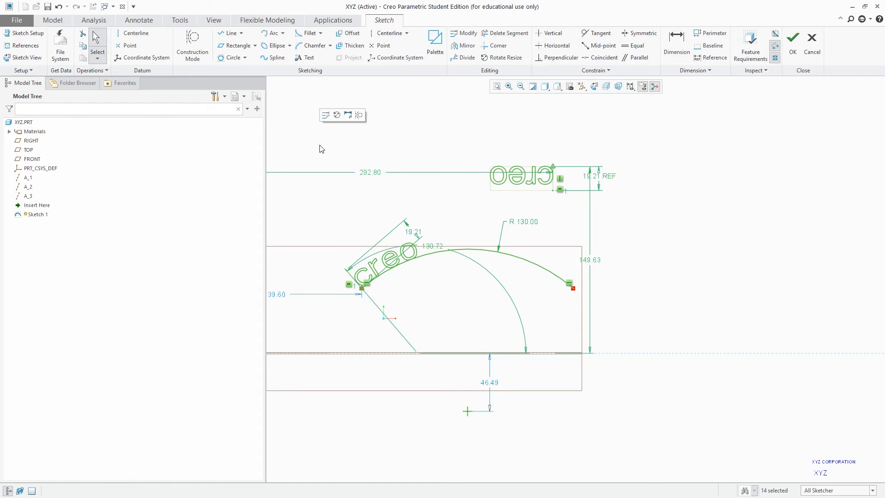
pyautogui.press('Delete')
# Sketch a closed four-sided line loop across the reference rectangle's upper edge, with a horizontal bottom side about 100 long
pyautogui.scroll(3, 673, 182)
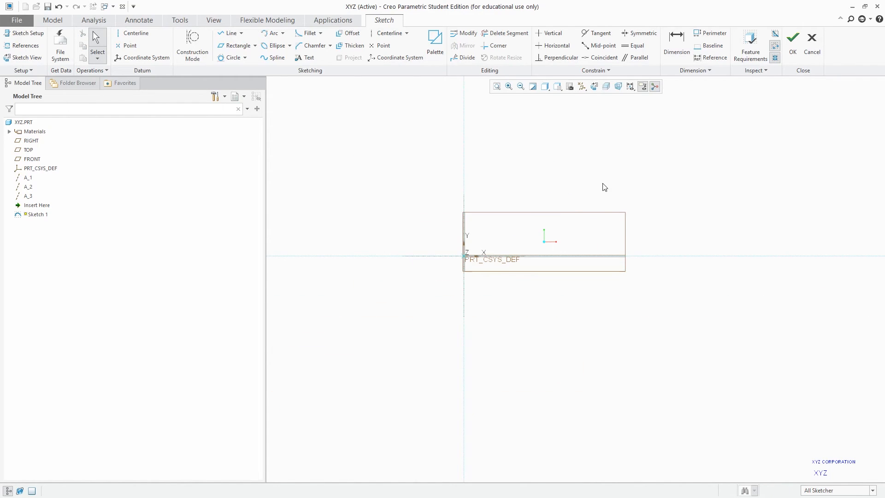
pyautogui.scroll(-2, 528, 218)
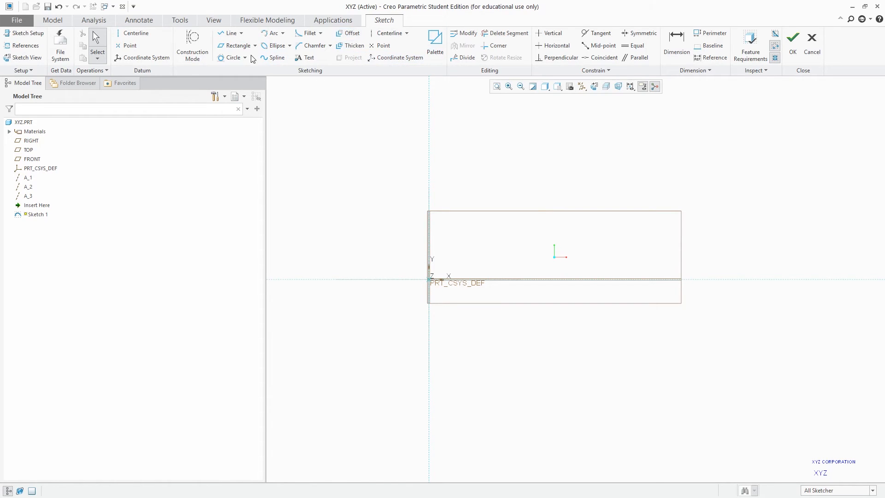
pyautogui.click(223, 33)
pyautogui.click(476, 187)
pyautogui.click(584, 153)
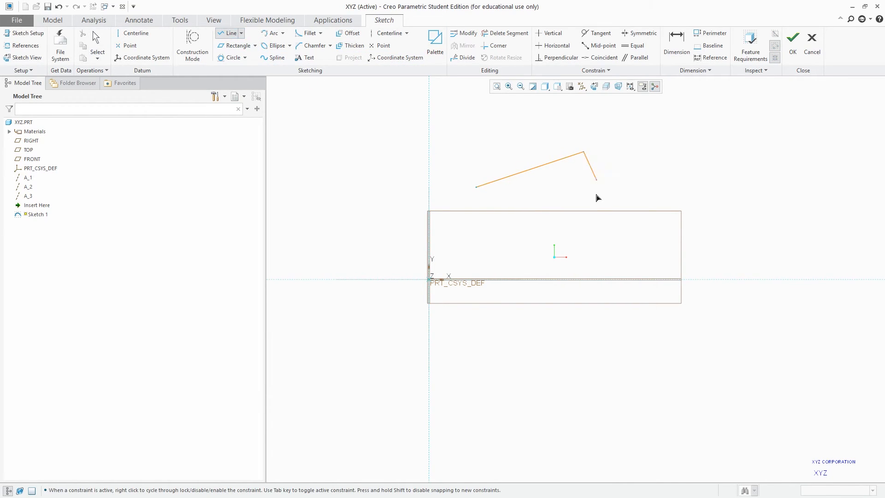
pyautogui.click(600, 232)
pyautogui.click(521, 232)
pyautogui.click(476, 187)
pyautogui.middleClick(526, 162)
pyautogui.scroll(5, 599, 162)
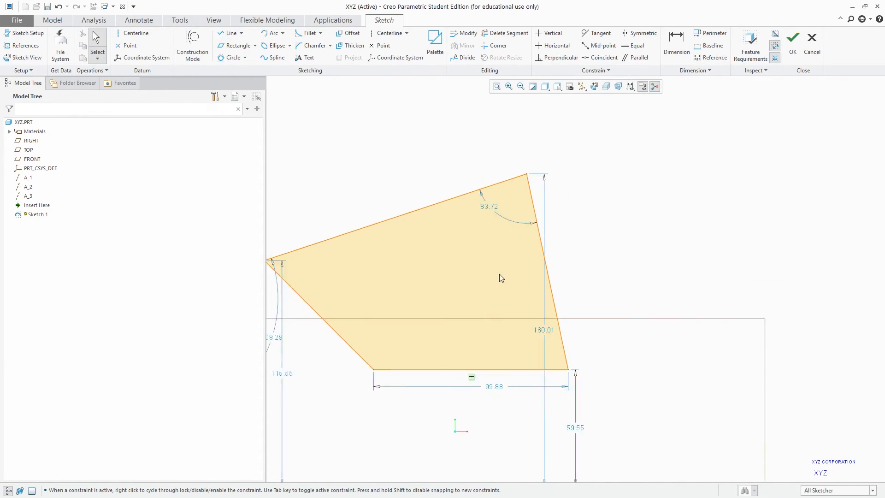
# Offset the profile's upper slanted line as a single edge by 5 toward the inside of the profile
pyautogui.scroll(-1, 571, 219)
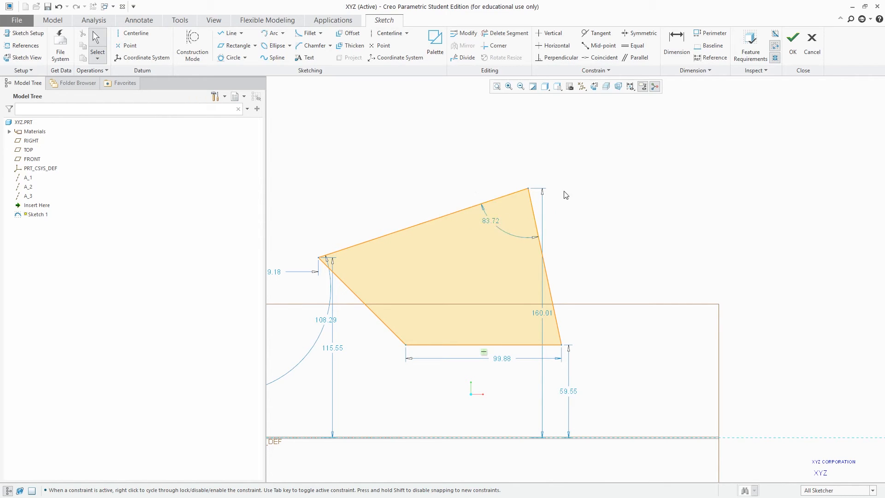
pyautogui.click(346, 37)
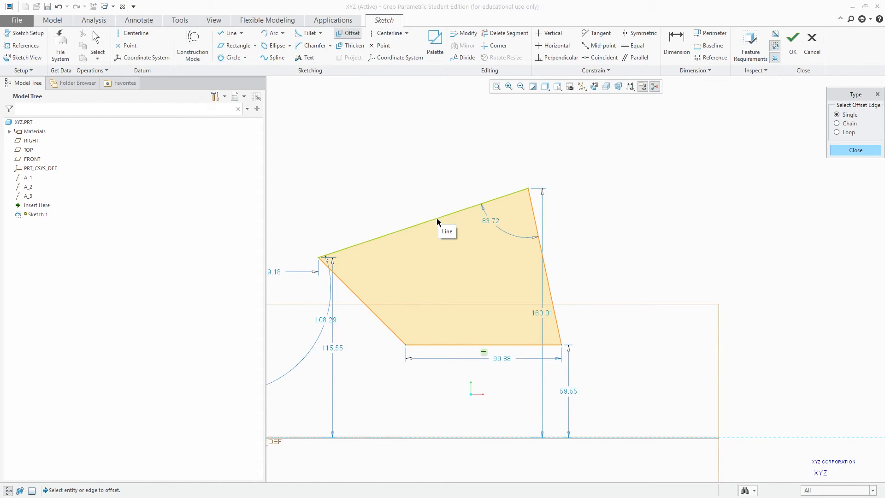
pyautogui.click(414, 224)
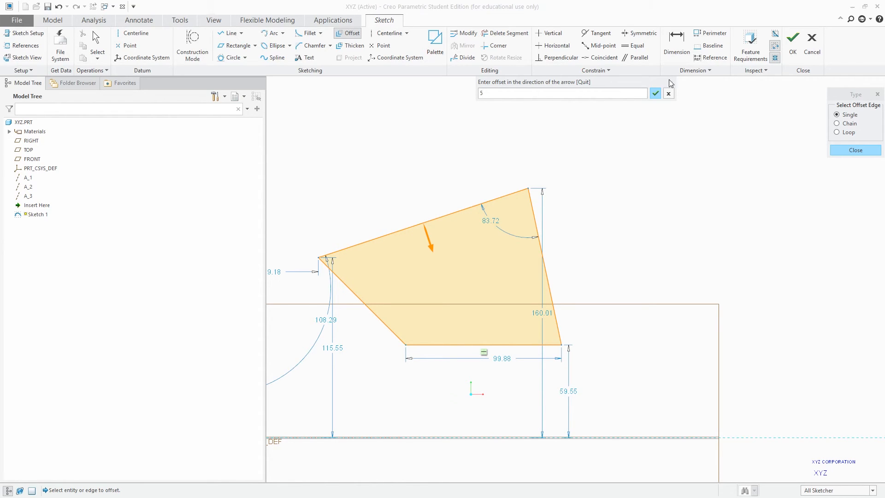
pyautogui.click(656, 93)
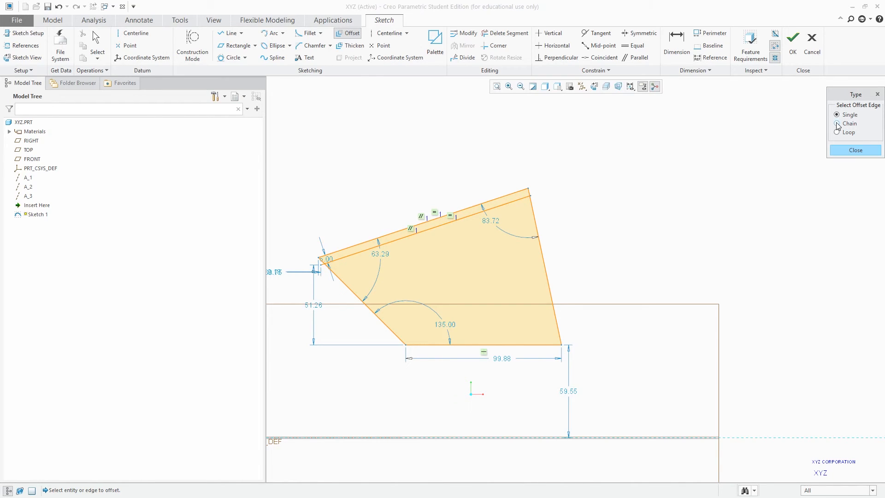
# Offset the same upper slanted line by -5 toward the outside of the profile and finish the offset command
pyautogui.click(474, 206)
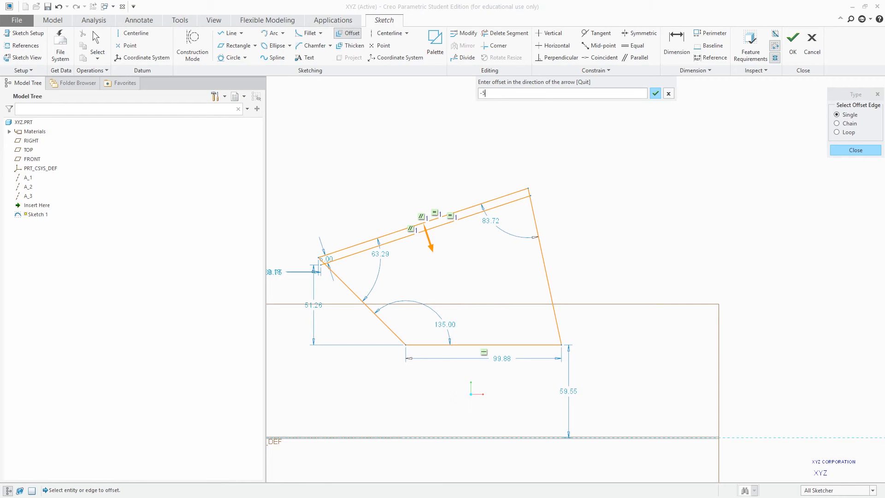
pyautogui.write('-5')
pyautogui.press('Return')
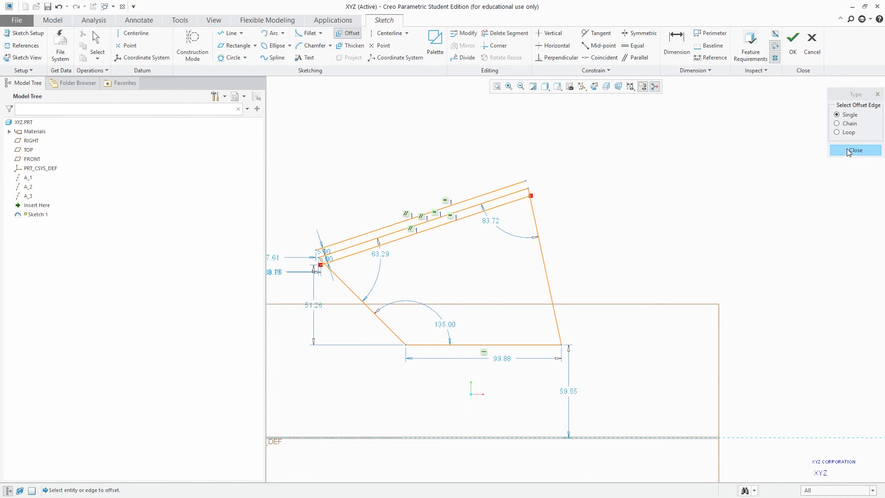
pyautogui.click(847, 152)
# Delete the inner and outer offset copies of the upper slanted line
pyautogui.click(506, 205)
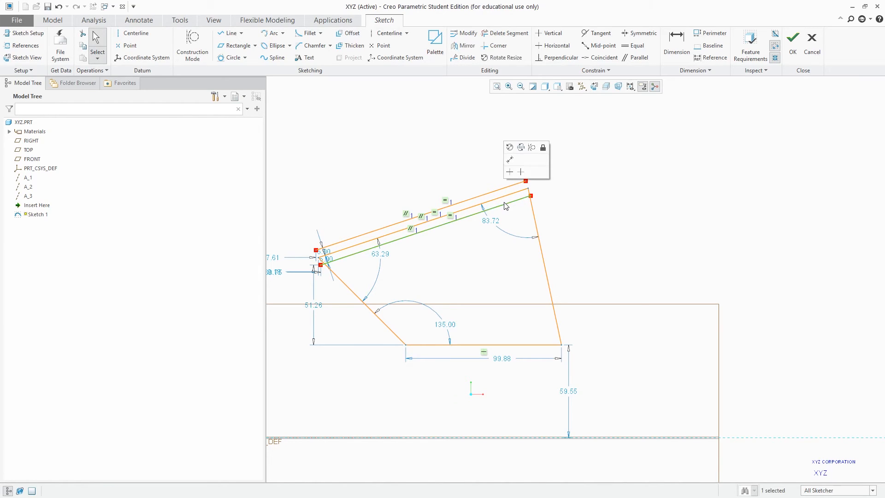
pyautogui.press('Delete')
pyautogui.click(511, 184)
pyautogui.press('Delete')
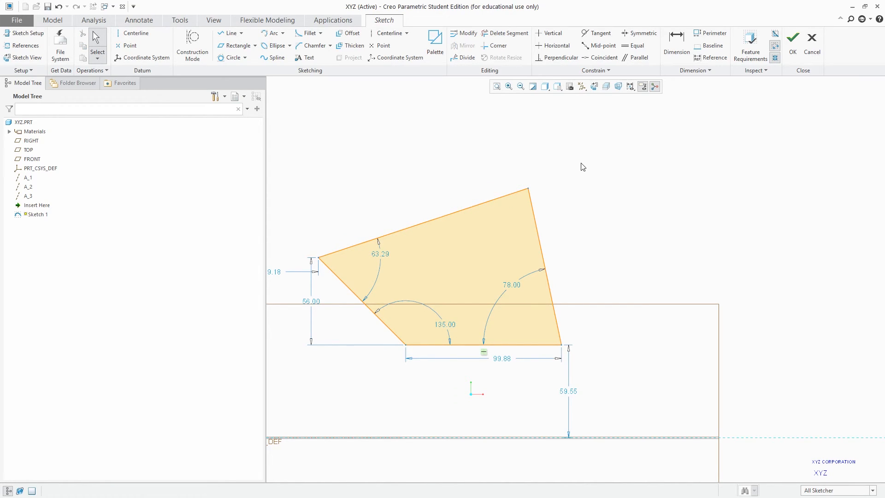
pyautogui.click(347, 32)
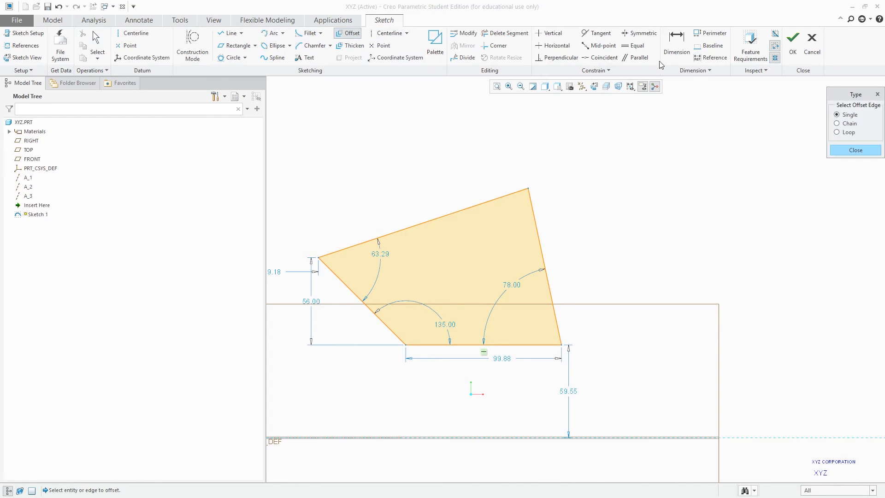
pyautogui.click(837, 124)
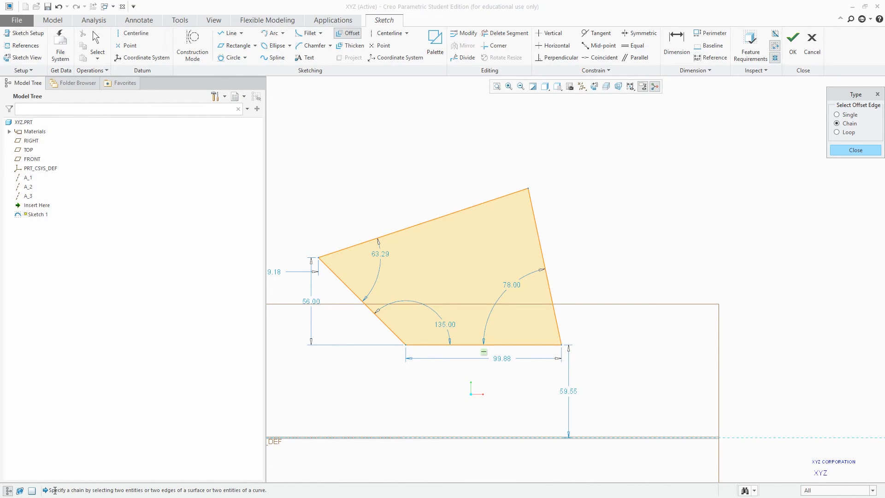
pyautogui.moveTo(51, 490); pyautogui.dragTo(210, 489)
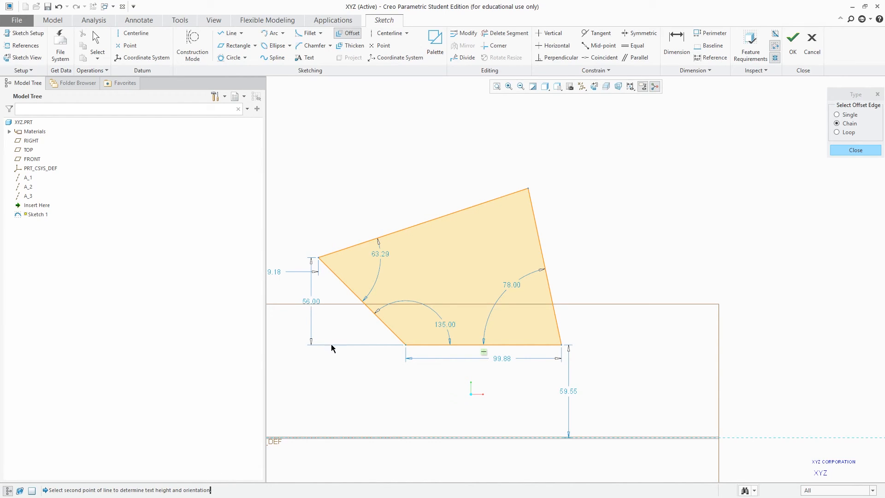
pyautogui.click(855, 149)
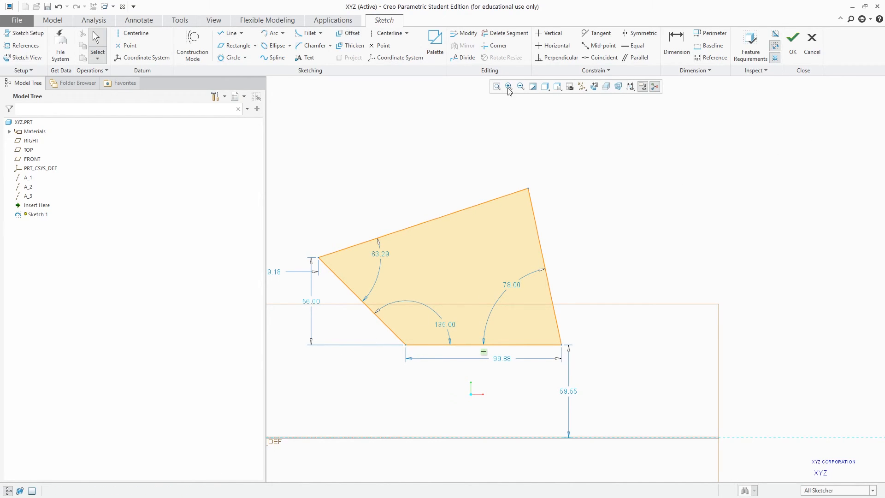
# Offset a chain outward by 5, running from the upper slanted line through the steep right-hand side to the horizontal bottom side
pyautogui.click(349, 33)
pyautogui.click(837, 123)
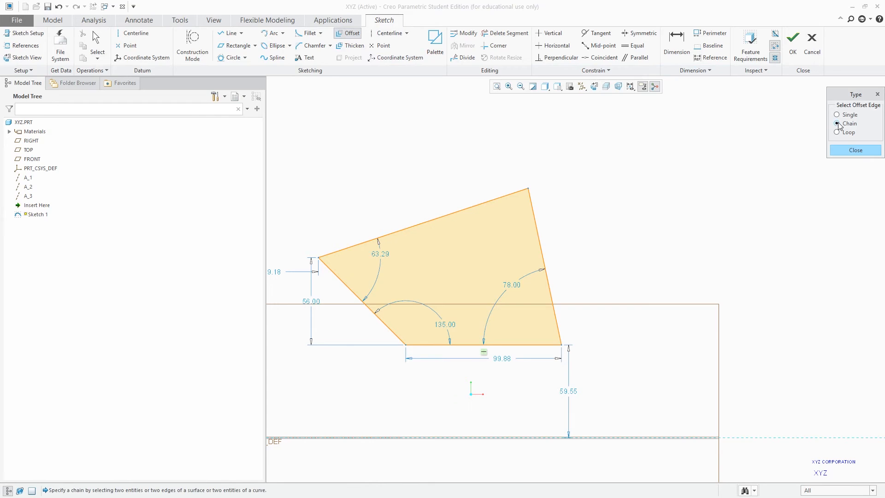
pyautogui.click(327, 256)
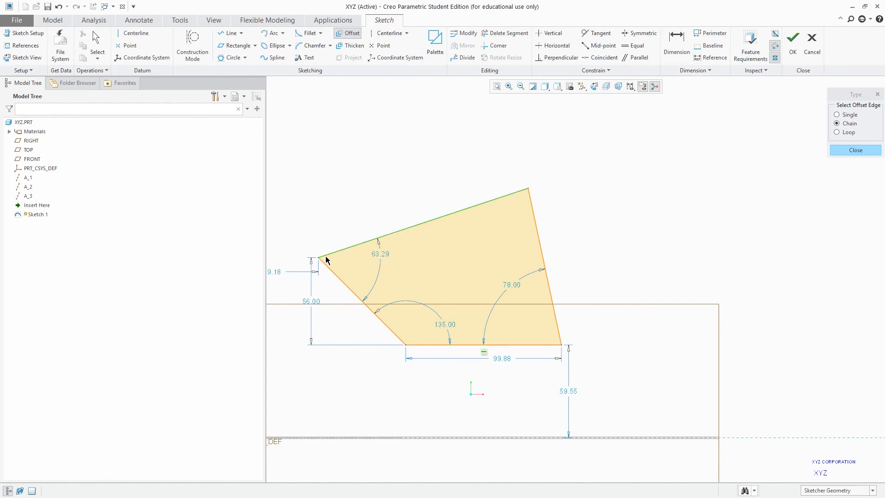
pyautogui.click(515, 344)
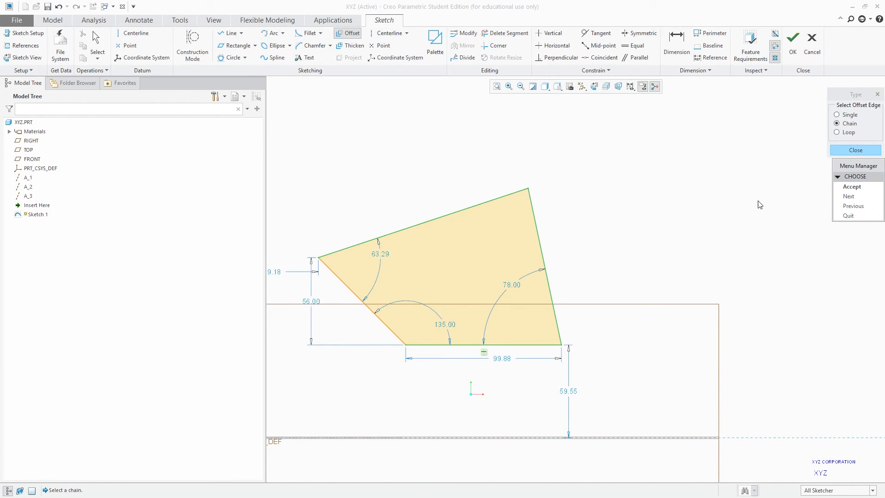
pyautogui.click(858, 197)
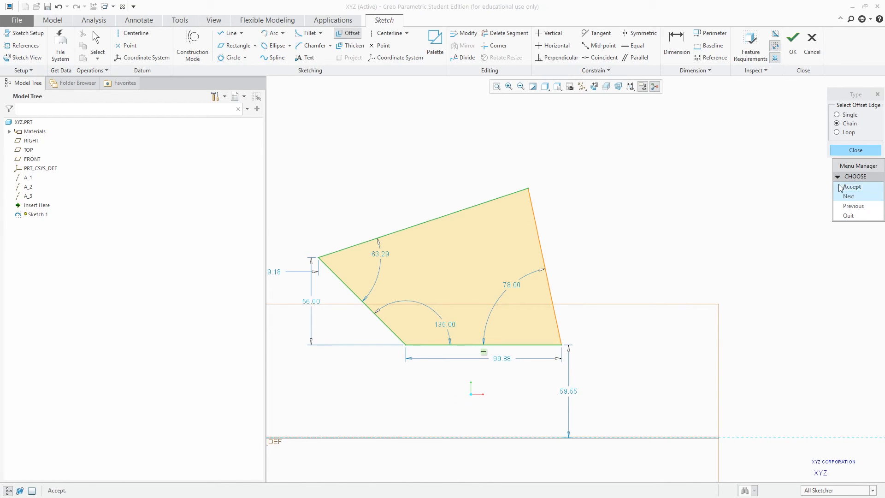
pyautogui.click(845, 197)
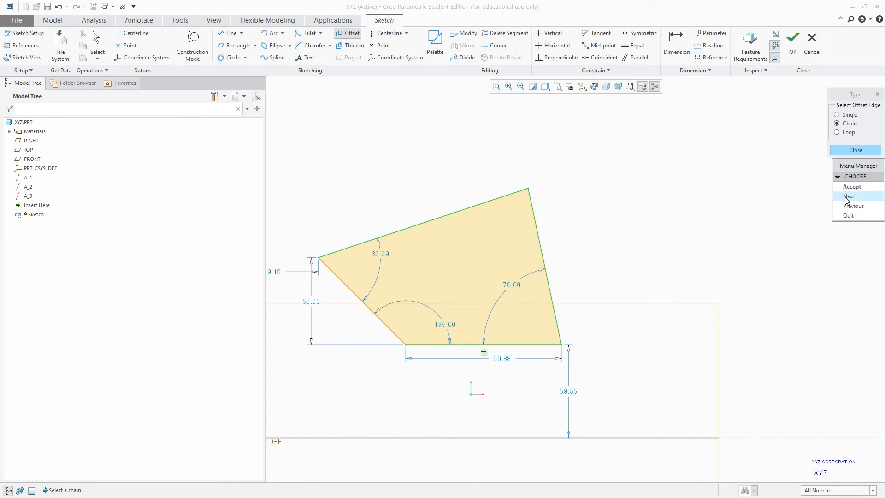
pyautogui.click(848, 197)
pyautogui.click(871, 187)
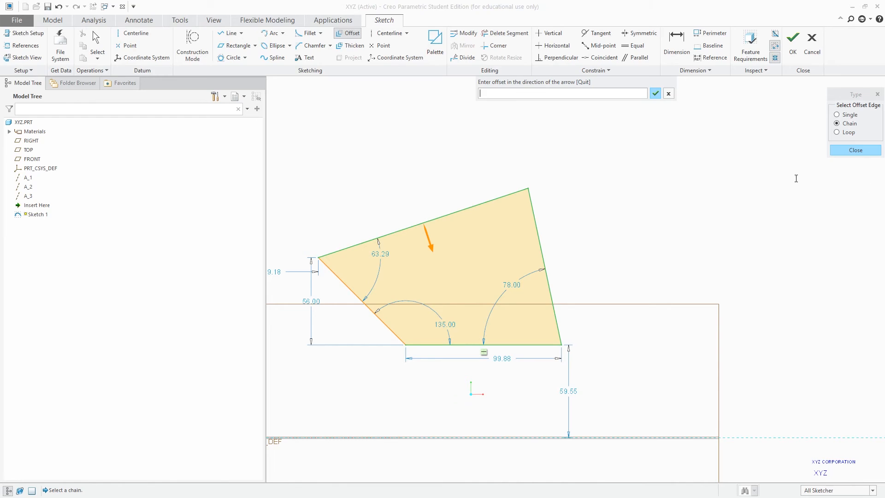
pyautogui.write('5')
pyautogui.press('Return')
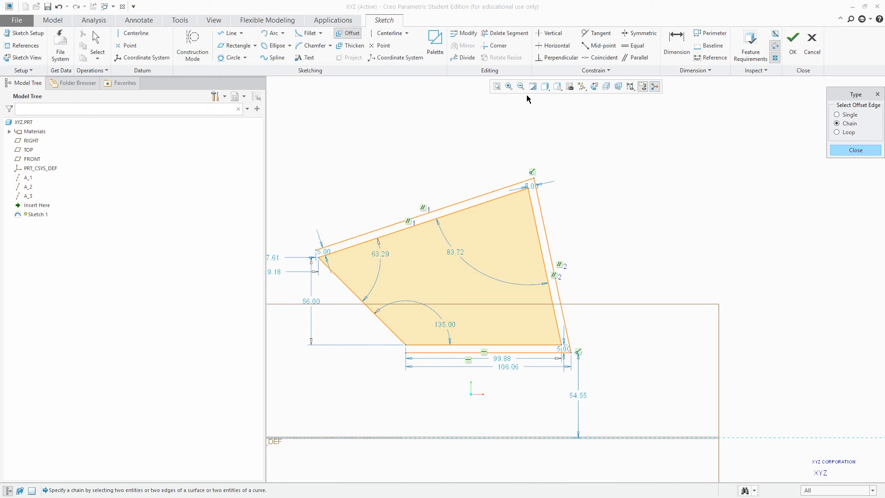
pyautogui.click(554, 175)
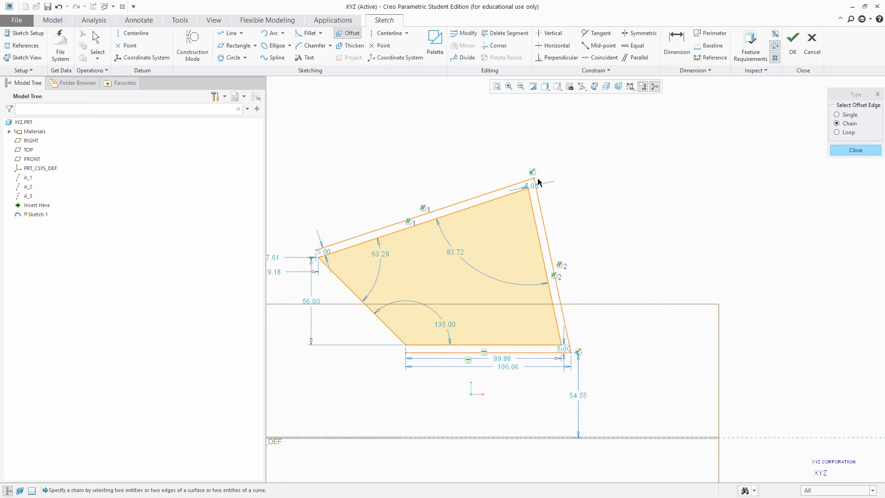
pyautogui.middleClick(567, 132)
# Delete the three offset chain lines outside the four-sided profile
pyautogui.moveTo(511, 154); pyautogui.dragTo(560, 190)
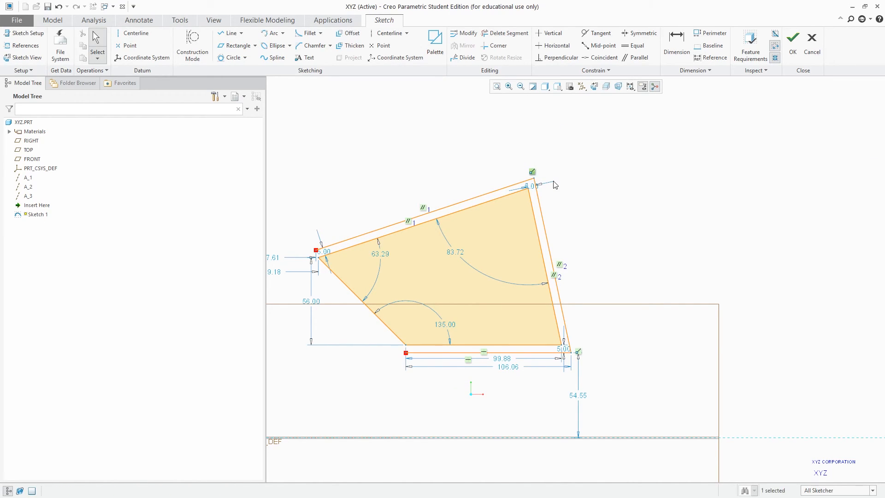
pyautogui.press('Delete')
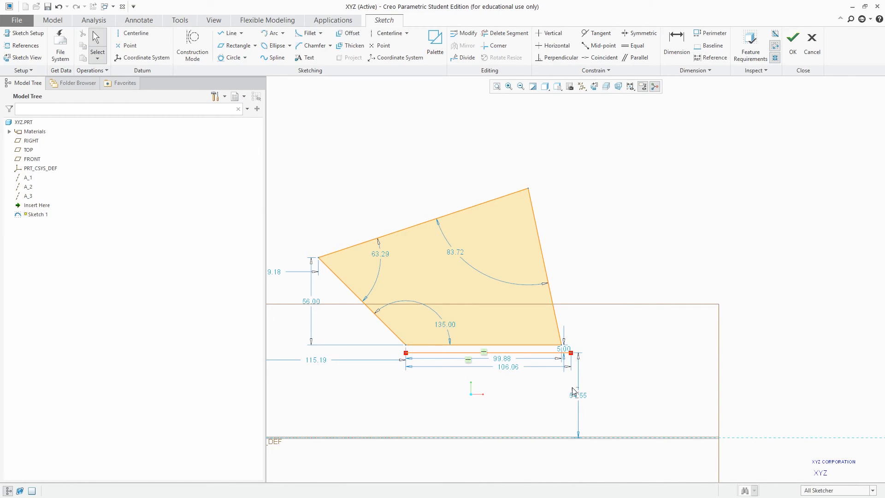
pyautogui.moveTo(578, 398); pyautogui.dragTo(554, 352)
pyautogui.press('Delete')
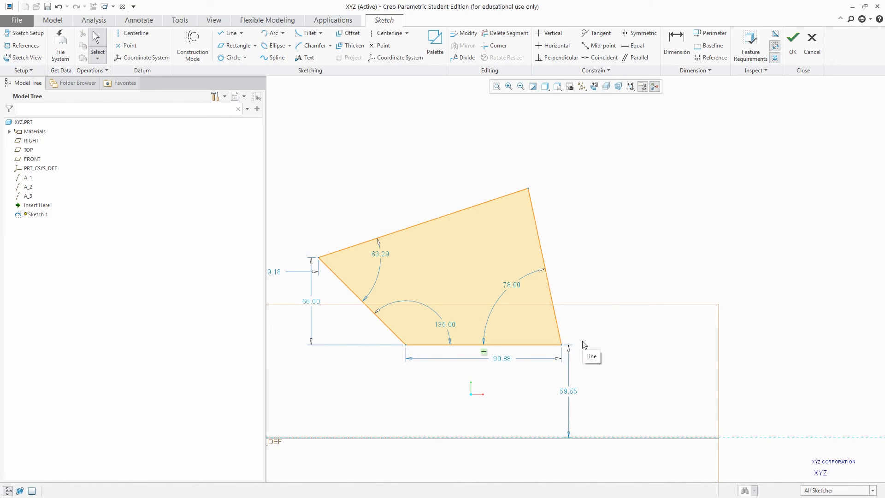
# Offset the entire four-sided loop outward by 5 and finish the offset command
pyautogui.moveTo(710, 260); pyautogui.dragTo(620, 202)
pyautogui.moveTo(294, 119)
pyautogui.mouseDown()
pyautogui.moveTo(328, 152)
pyautogui.moveTo(501, 231)
pyautogui.moveTo(567, 256)
pyautogui.moveTo(521, 217)
pyautogui.moveTo(587, 242)
pyautogui.moveTo(567, 249)
pyautogui.moveTo(407, 171)
pyautogui.moveTo(477, 116)
pyautogui.mouseUp()
pyautogui.click(348, 33)
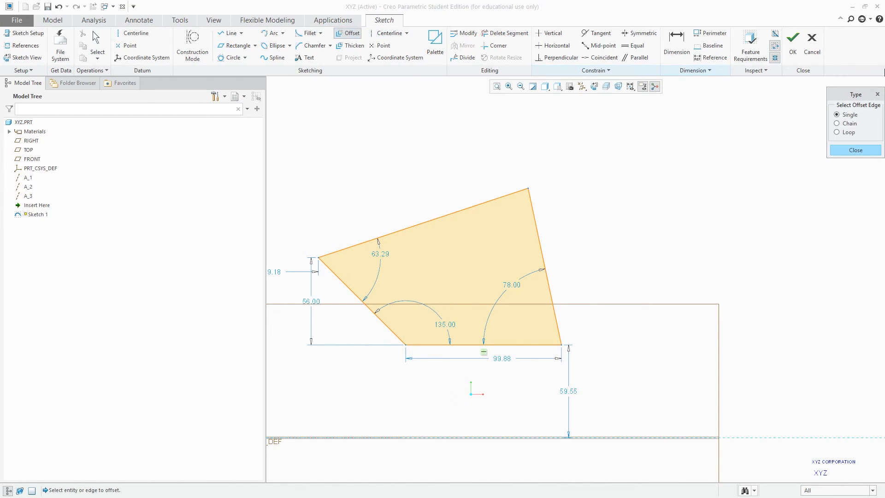
pyautogui.click(837, 133)
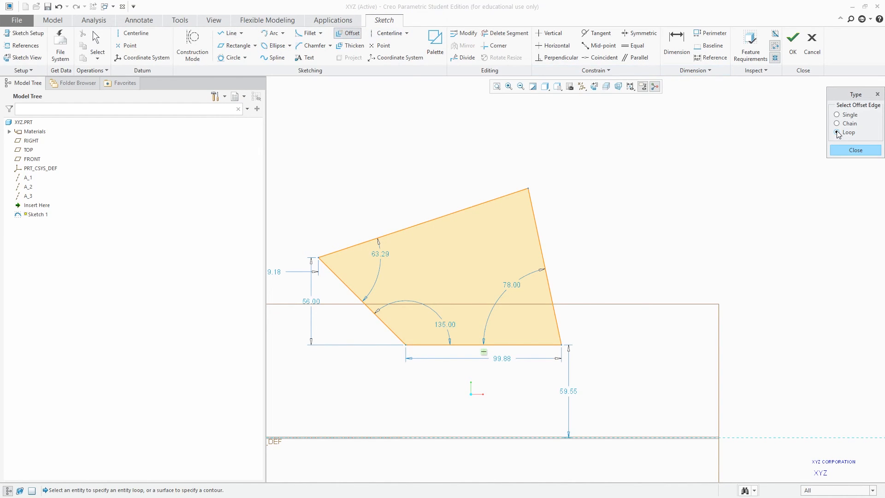
pyautogui.click(496, 196)
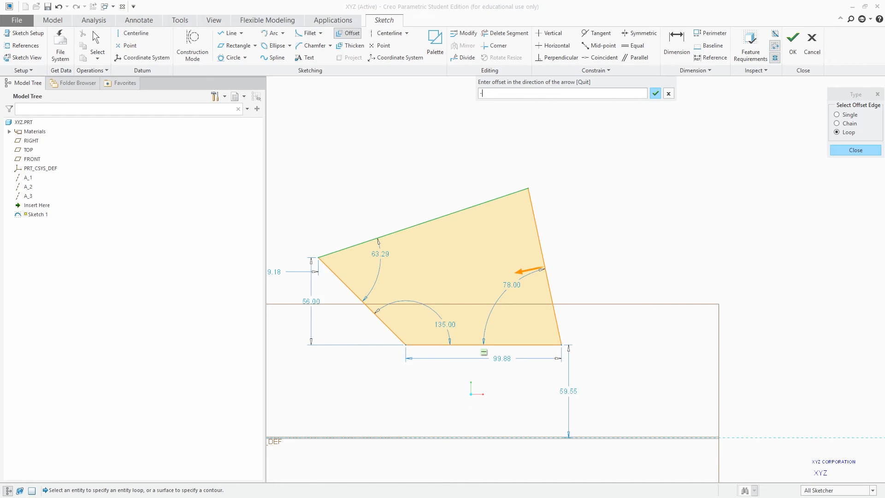
pyautogui.press('Return')
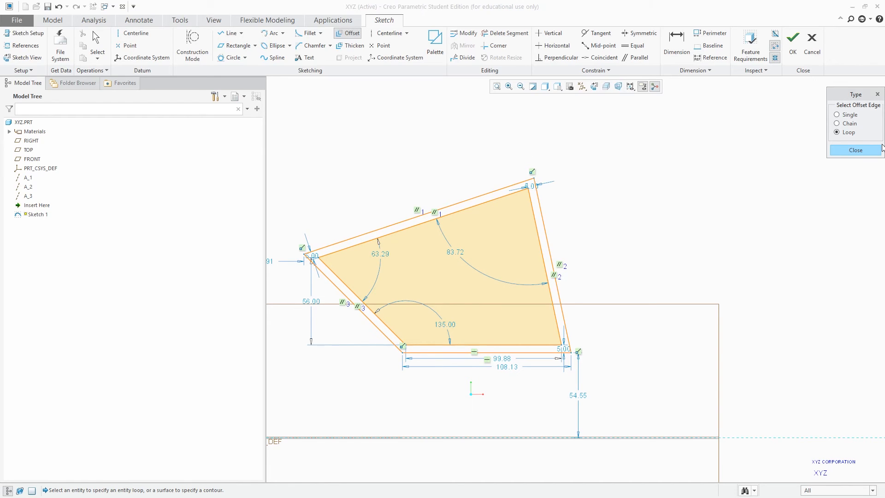
pyautogui.click(867, 148)
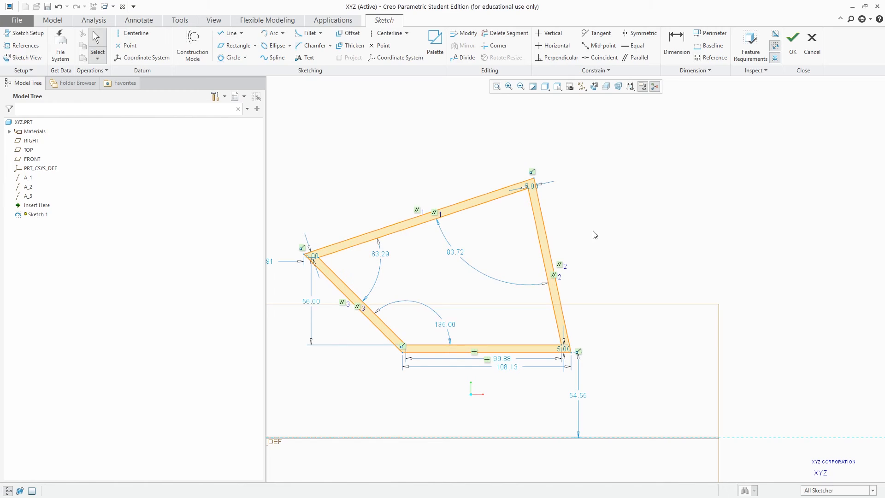
# Undo the loop offset and clear all profile and offset lines from the sketch
pyautogui.hotkey('ctrl', 'z')
pyautogui.hotkey('ctrl', 'y')
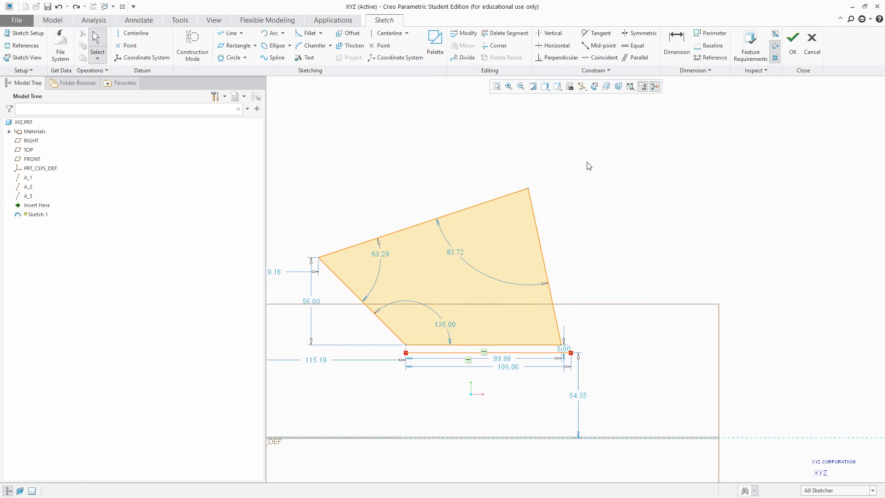
pyautogui.hotkey('ctrl', 'y')
pyautogui.moveTo(293, 198)
pyautogui.mouseDown()
pyautogui.moveTo(577, 355)
pyautogui.moveTo(588, 371)
pyautogui.mouseUp()
pyautogui.click(588, 370)
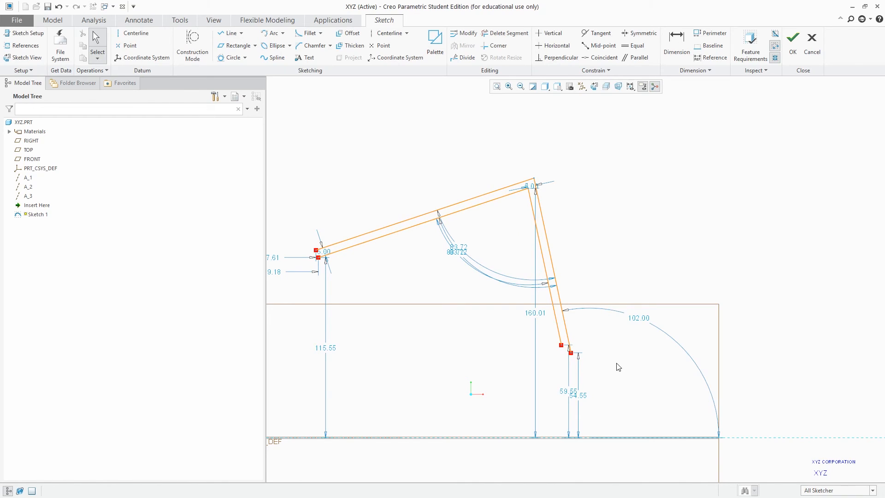
pyautogui.moveTo(340, 161); pyautogui.dragTo(301, 156)
pyautogui.press('Delete')
# Sketch a horizontal line about 264 long above the reference rectangle
pyautogui.scroll(4, 455, 191)
pyautogui.scroll(-1, 350, 223)
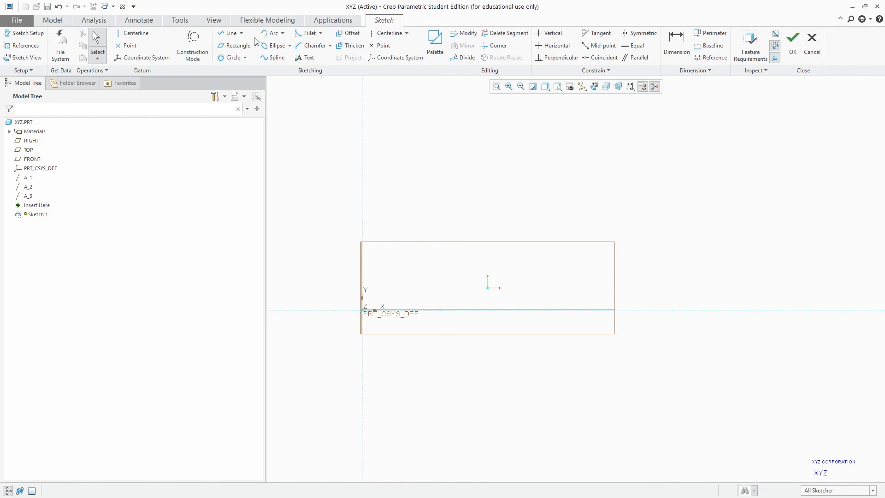
pyautogui.click(230, 33)
pyautogui.click(431, 189)
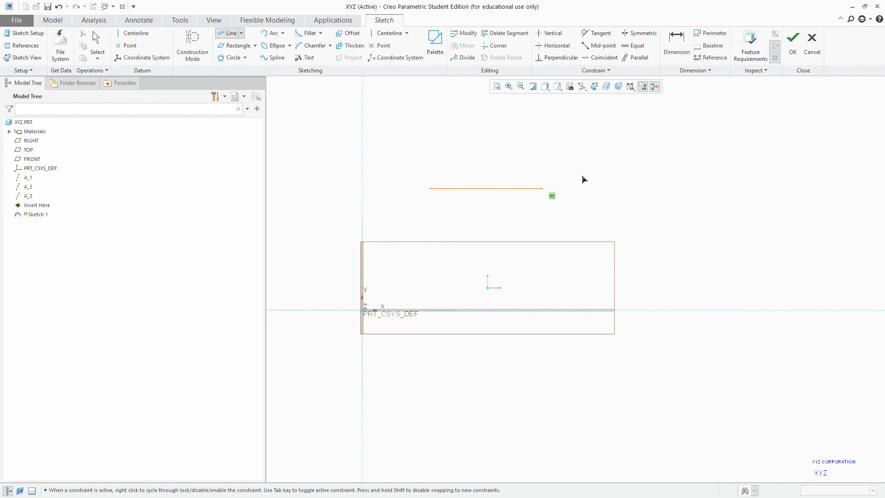
pyautogui.click(642, 188)
pyautogui.middleClick(660, 136)
pyautogui.middleClick(661, 137)
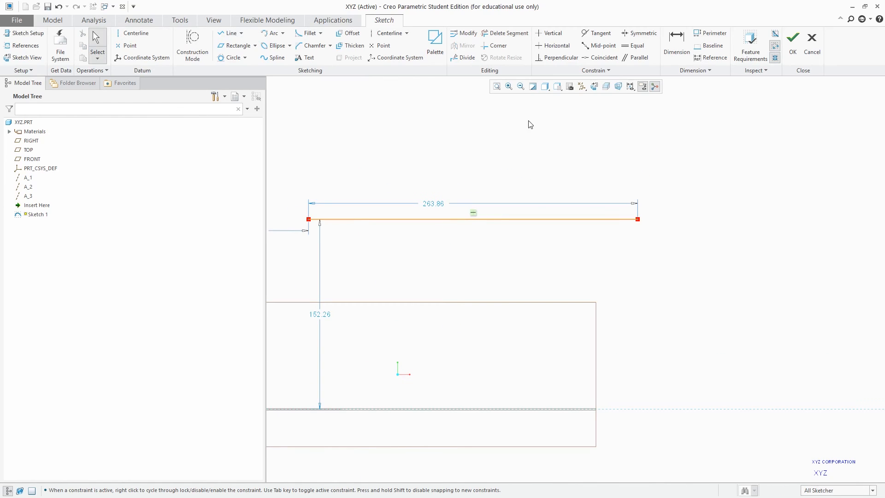
# Thicken the horizontal line as a single edge with open ends, using a thickness of 10 and an offset of 1.5
pyautogui.click(349, 46)
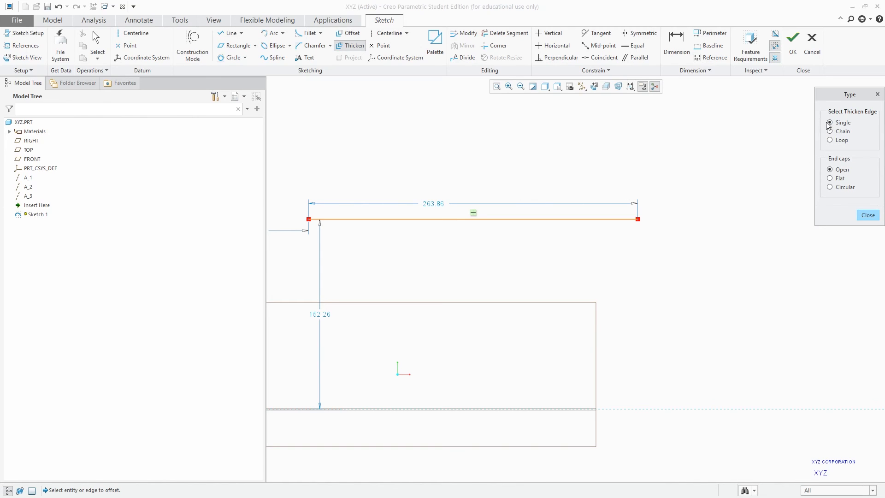
pyautogui.click(495, 219)
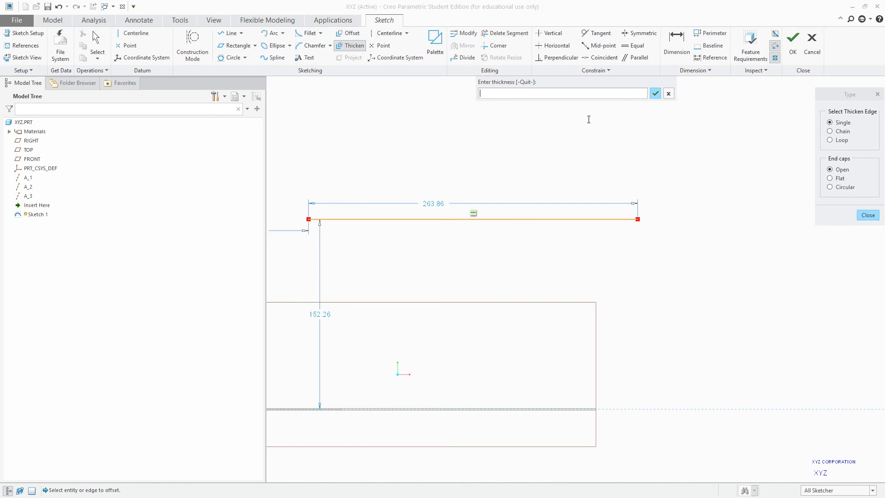
pyautogui.write('10')
pyautogui.press('Return')
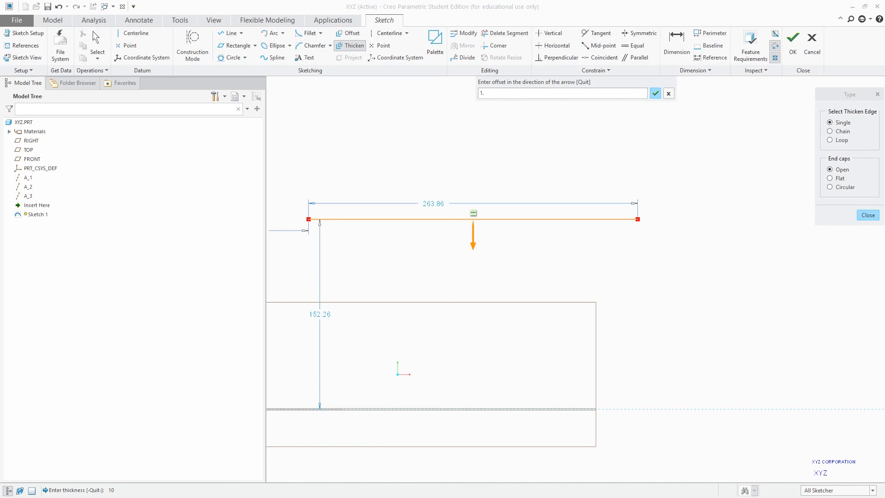
pyautogui.press('Return')
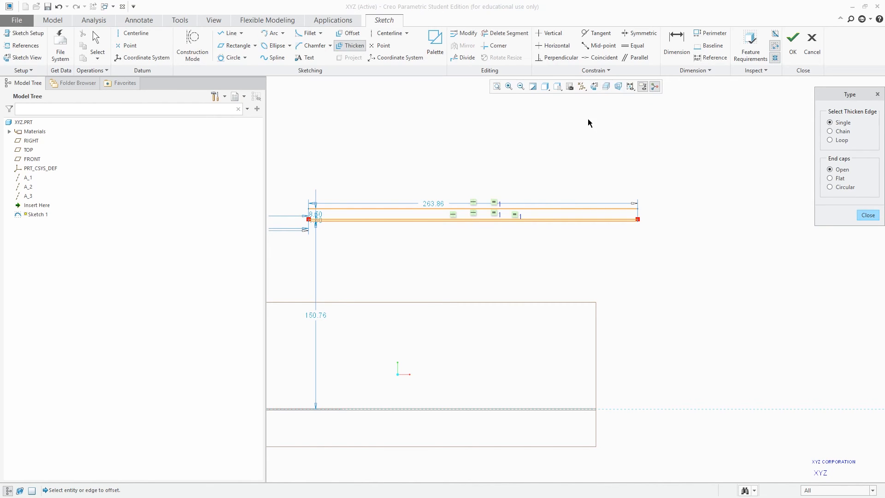
# Examine the spacing between the thickened lines and the original line at both ends, and finish the Thicken command
pyautogui.scroll(-3, 607, 222)
pyautogui.scroll(4, 655, 208)
pyautogui.scroll(-3, 329, 218)
pyautogui.scroll(-5, 533, 189)
pyautogui.scroll(-1, 466, 185)
pyautogui.scroll(2, 459, 198)
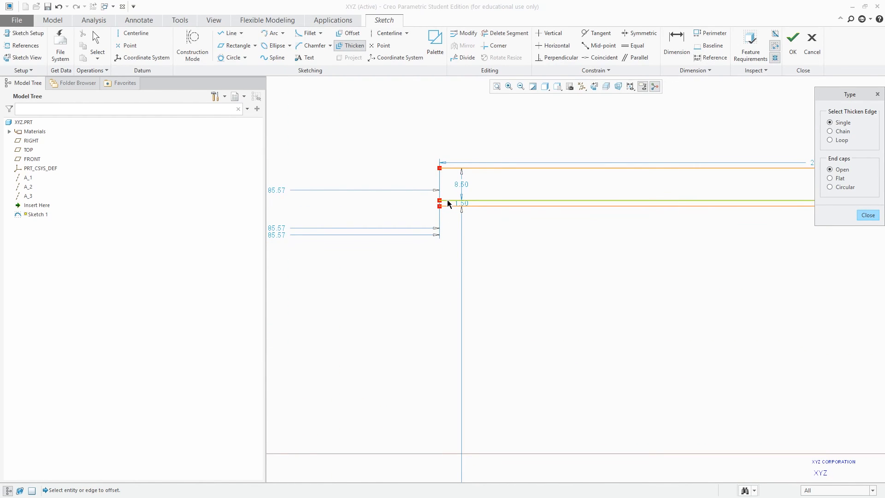
pyautogui.scroll(-5, 459, 201)
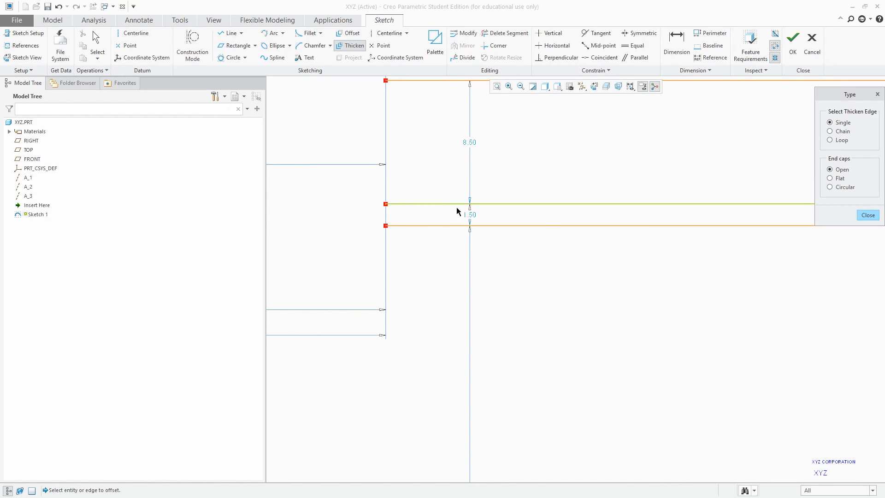
pyautogui.scroll(2, 426, 278)
pyautogui.scroll(-2, 464, 207)
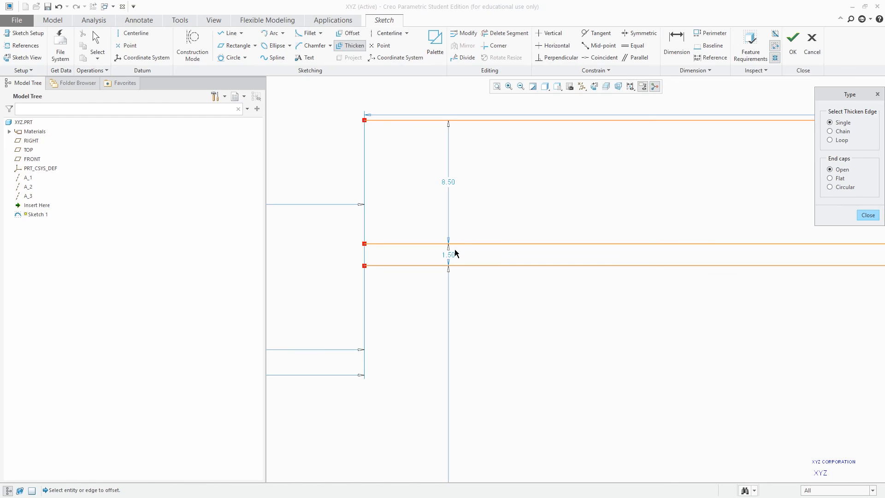
pyautogui.scroll(4, 408, 266)
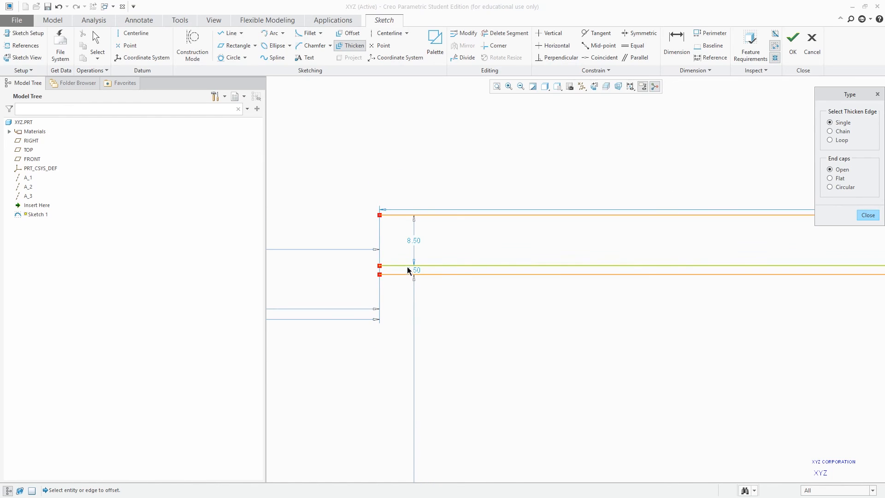
pyautogui.scroll(-2, 719, 252)
pyautogui.scroll(2, 682, 232)
pyautogui.scroll(-1, 570, 208)
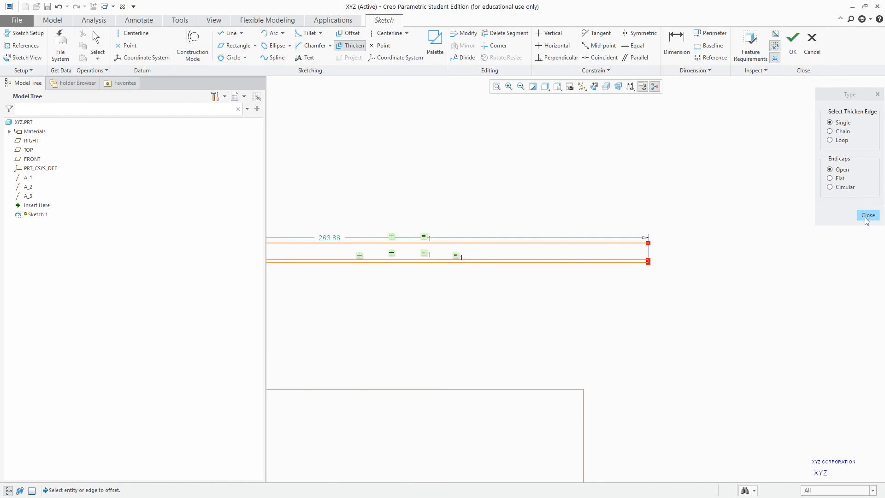
pyautogui.middleClick(624, 194)
# Delete the two thickened lines above and below the original horizontal line
pyautogui.click(630, 243)
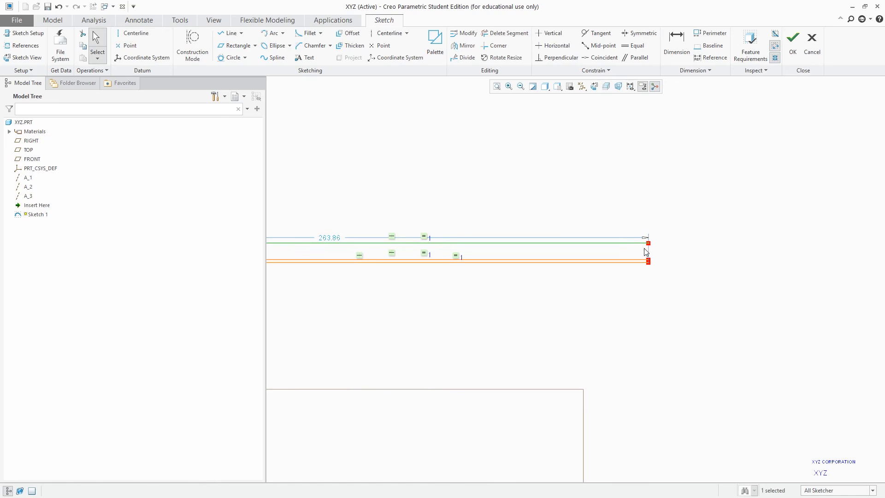
pyautogui.press('Delete')
pyautogui.click(636, 262)
pyautogui.press('Delete')
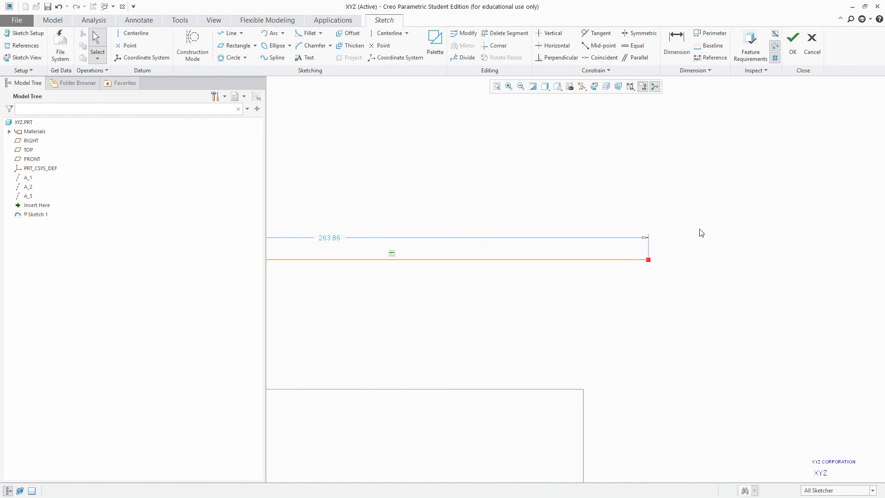
# Thicken the horizontal line with flat end caps, a thickness of 10 and an offset of 1.5, and finish the command
pyautogui.click(351, 45)
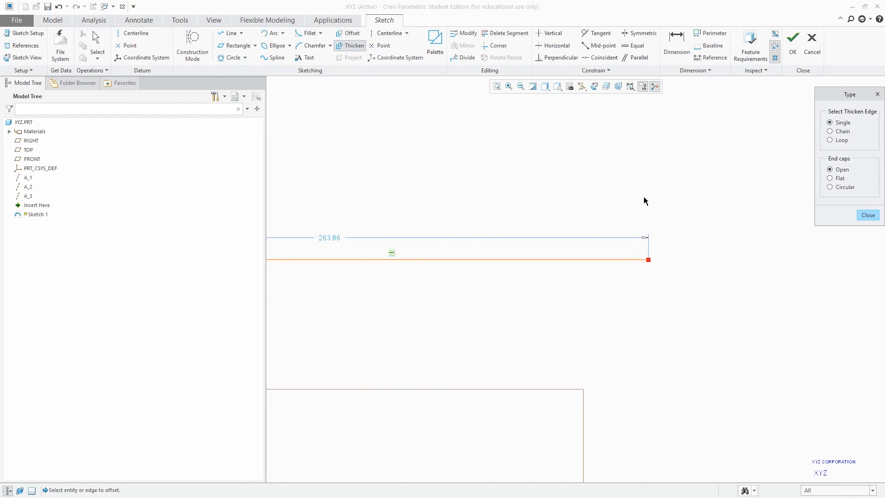
pyautogui.scroll(-2, 620, 274)
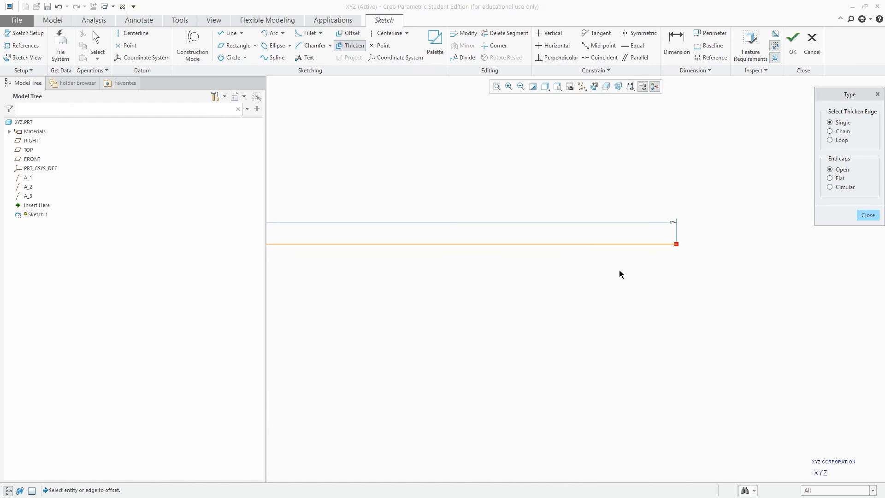
pyautogui.click(840, 178)
pyautogui.click(613, 244)
pyautogui.write('10')
pyautogui.press('Return')
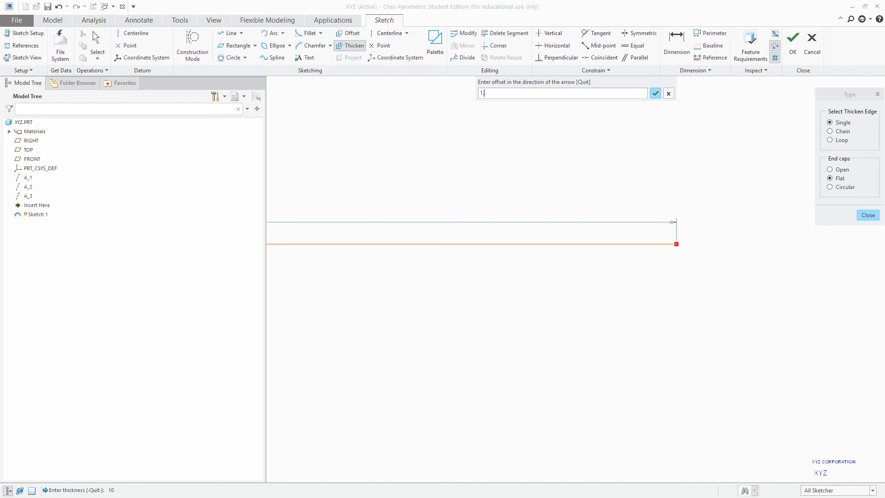
pyautogui.write('1.5')
pyautogui.press('Return')
pyautogui.scroll(5, 668, 233)
pyautogui.scroll(-4, 715, 212)
pyautogui.scroll(4, 379, 214)
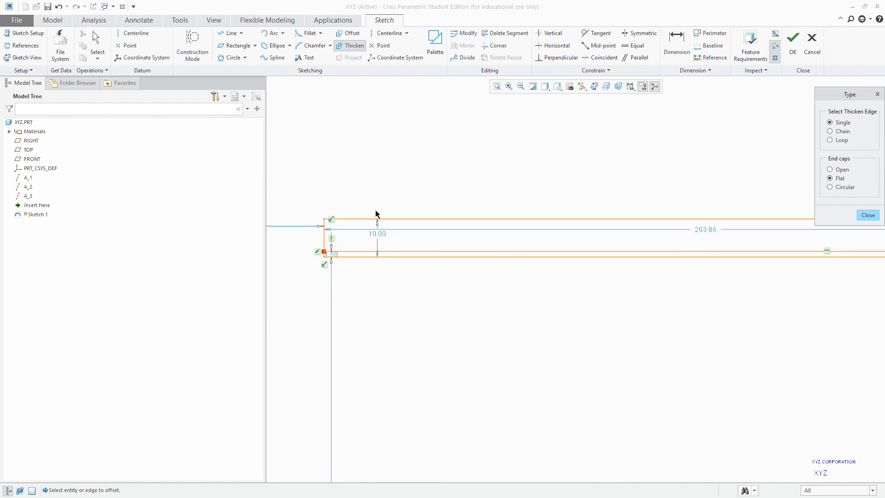
pyautogui.scroll(2, 322, 230)
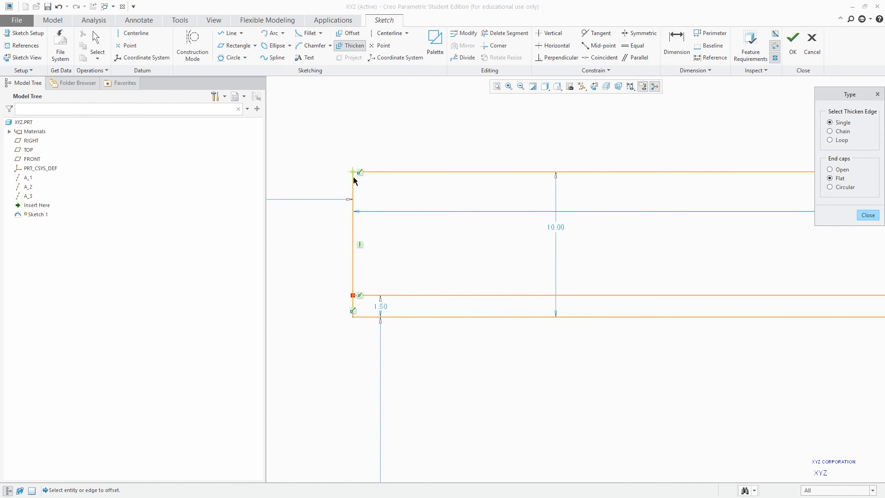
pyautogui.middleClick(394, 257)
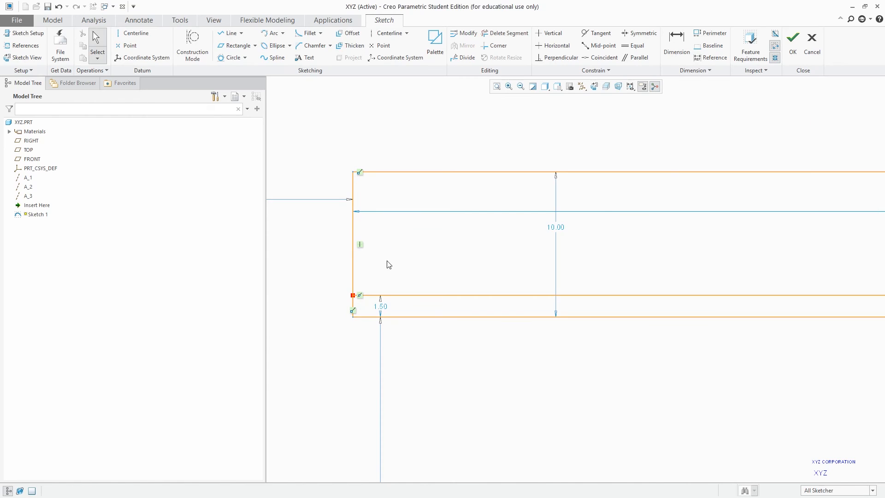
# Try deleting the thickened outline from its right end, and undo both that deletion and the flat-capped thickening
pyautogui.scroll(-5, 378, 260)
pyautogui.scroll(-3, 376, 262)
pyautogui.scroll(2, 706, 254)
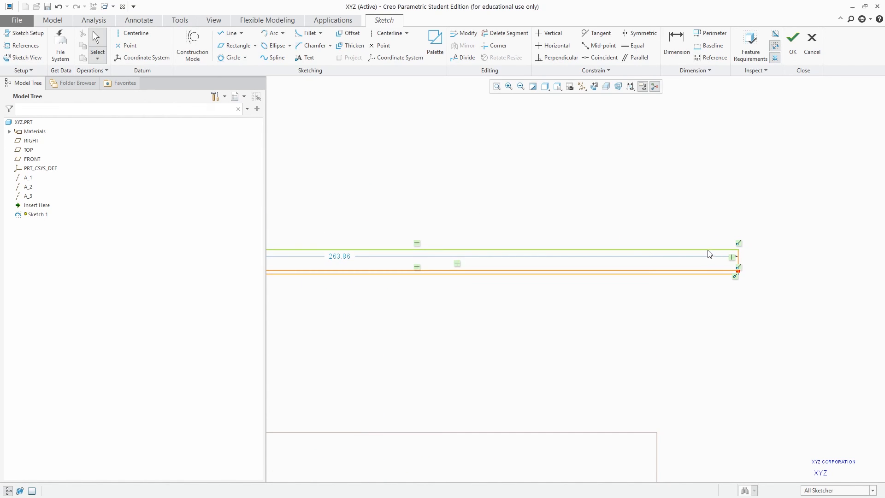
pyautogui.moveTo(785, 275); pyautogui.dragTo(664, 205)
pyautogui.press('Delete')
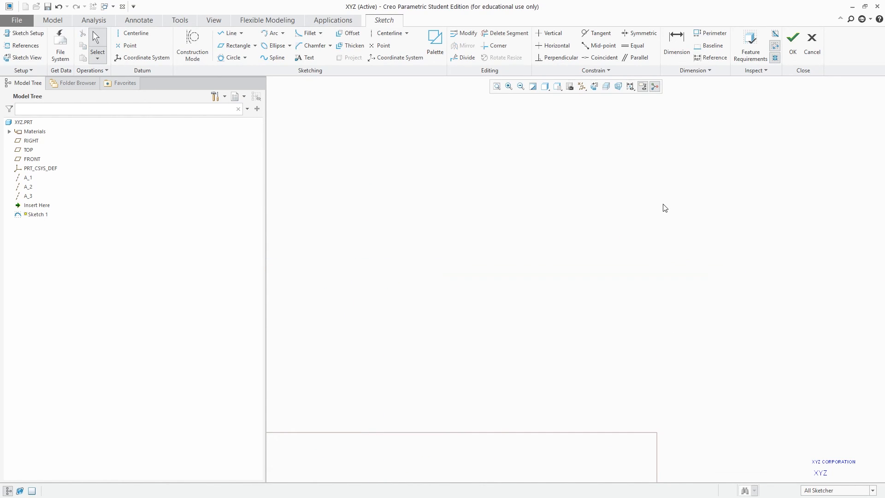
pyautogui.scroll(-3, 644, 225)
pyautogui.scroll(3, 343, 244)
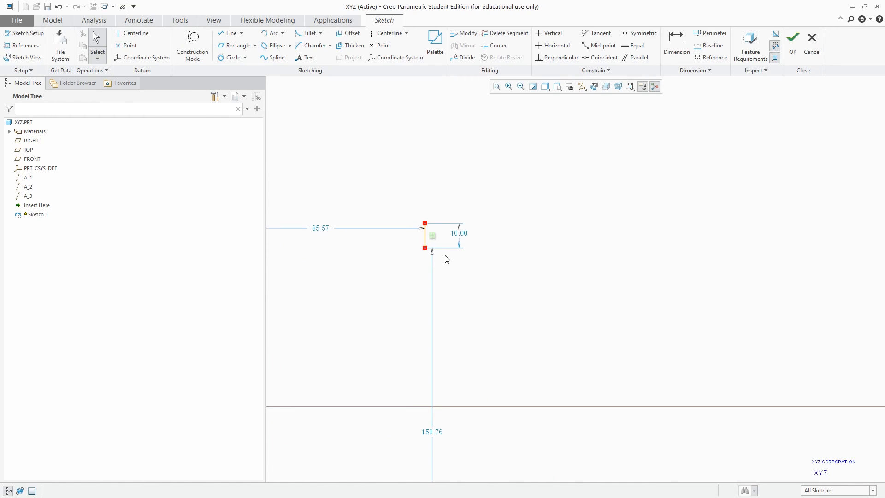
pyautogui.hotkey('ctrl', 'z')
pyautogui.hotkey('ctrl', 'z')
pyautogui.scroll(-2, 466, 204)
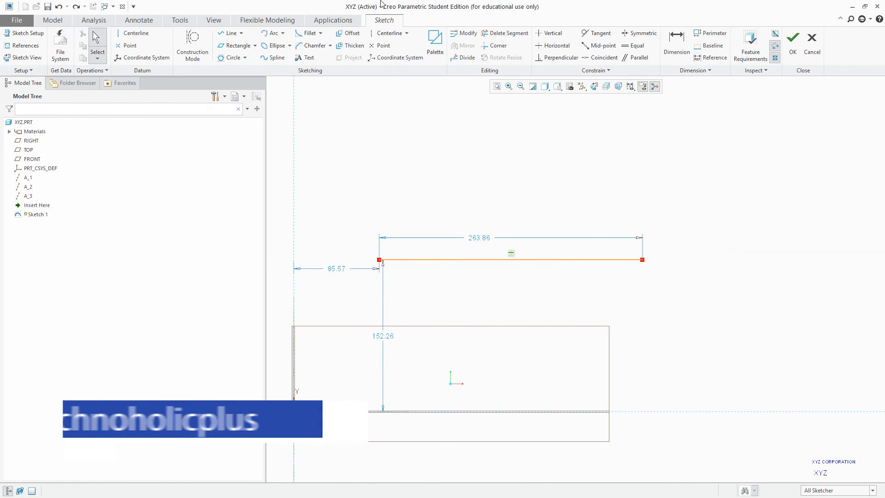
# Thicken the horizontal line with circular end caps, a thickness of 10 and an offset of 1.5, and finish the command
pyautogui.click(351, 46)
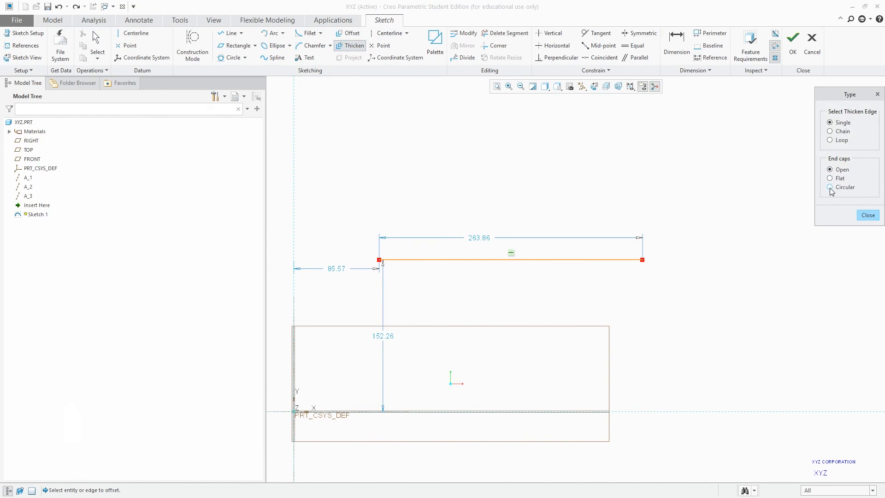
pyautogui.click(830, 187)
pyautogui.click(544, 260)
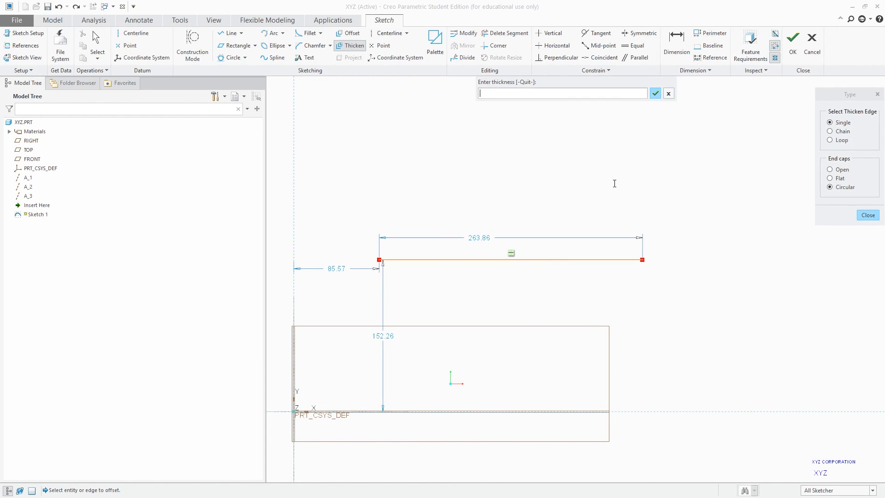
pyautogui.press('Return')
pyautogui.write('1.')
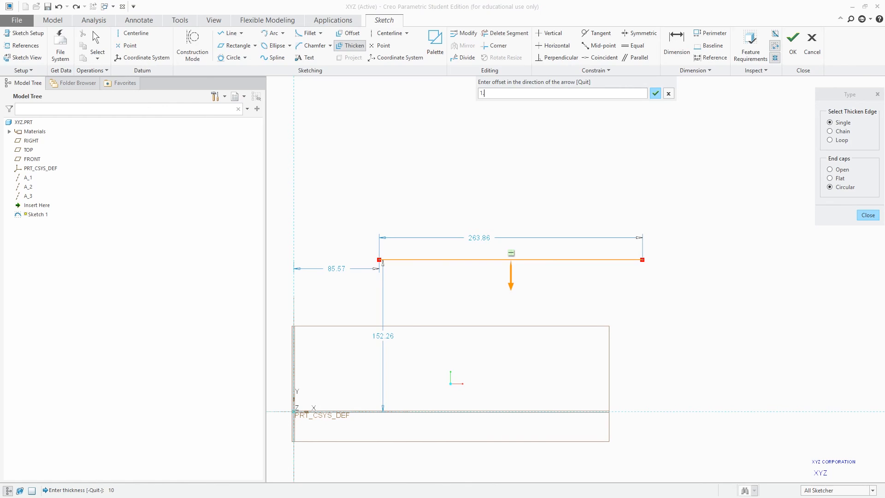
pyautogui.write('5')
pyautogui.press('Return')
pyautogui.scroll(-5, 645, 261)
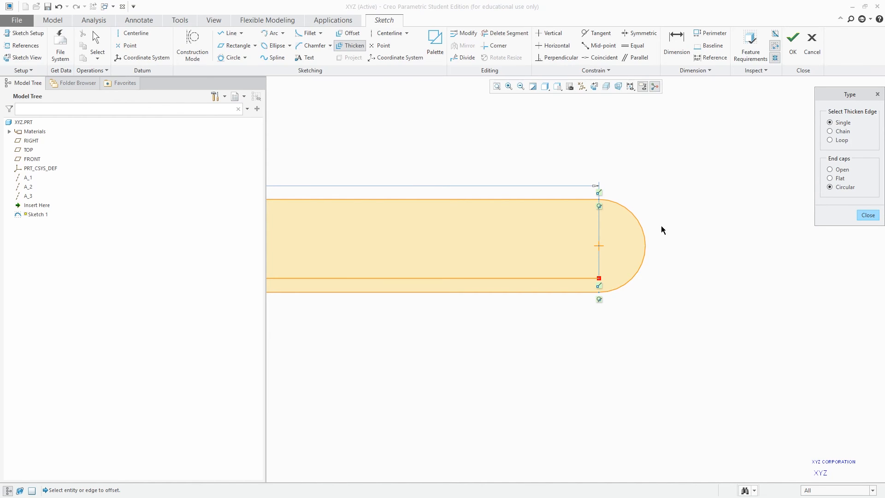
pyautogui.scroll(5, 692, 258)
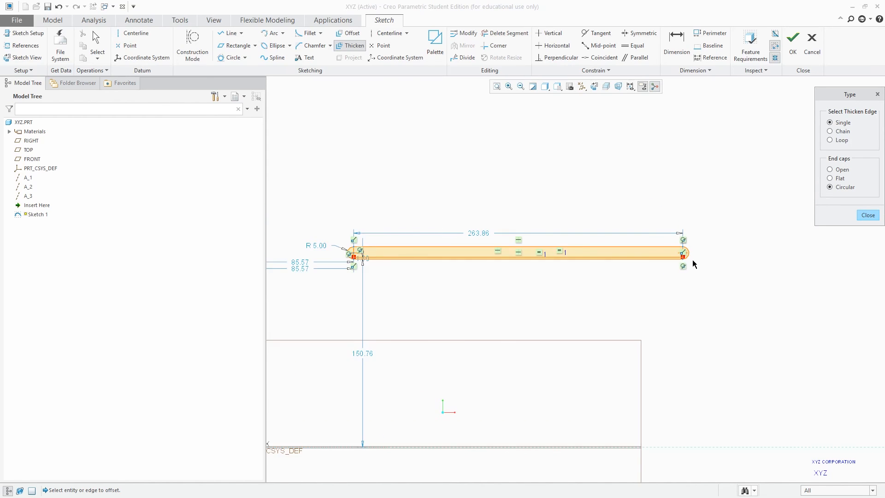
pyautogui.middleClick(724, 279)
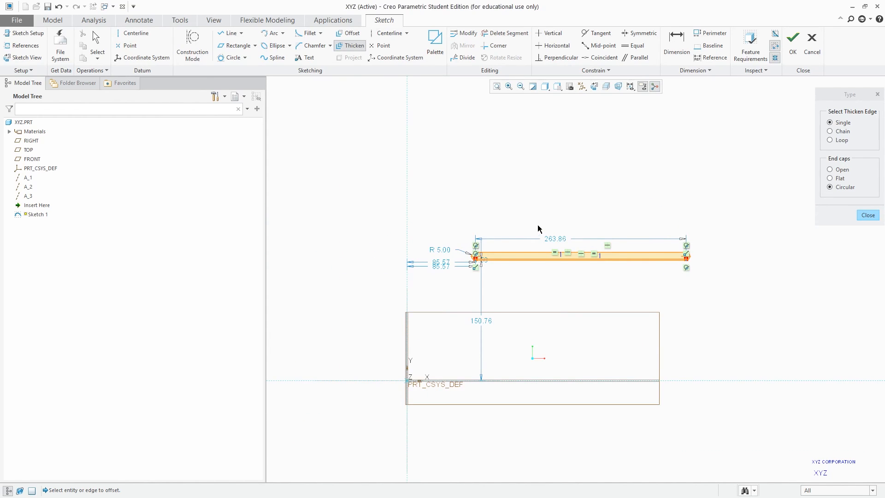
pyautogui.middleClick(501, 220)
# Delete the round-ended thickened outline together with its original horizontal line
pyautogui.moveTo(449, 218); pyautogui.dragTo(727, 281)
pyautogui.press('Delete')
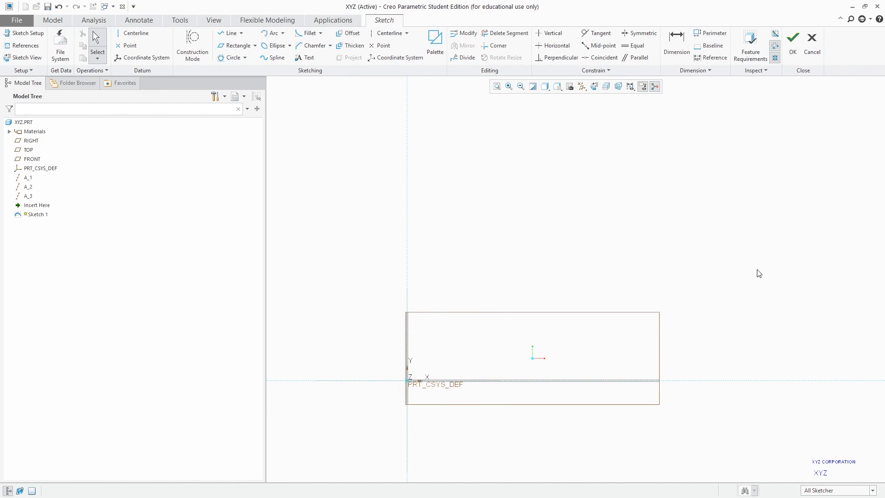
# Sketch a corner rectangle about 118 by 48 above the reference rectangle
pyautogui.scroll(3, 383, 255)
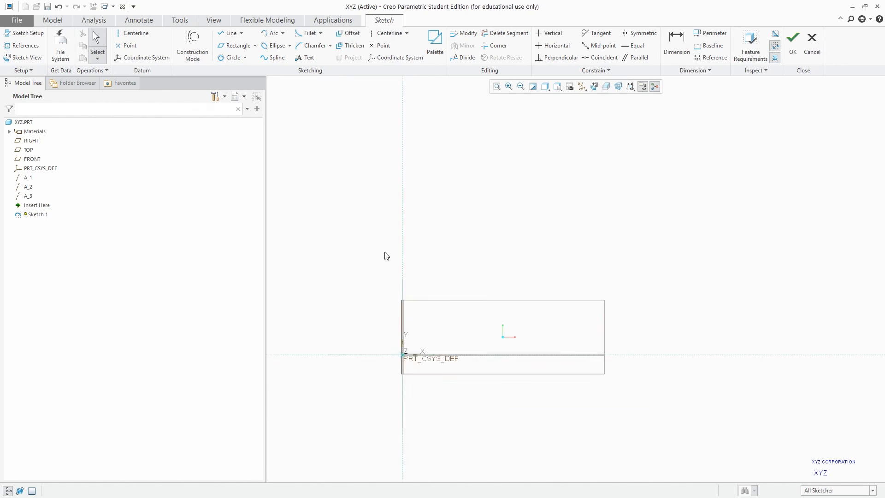
pyautogui.click(256, 46)
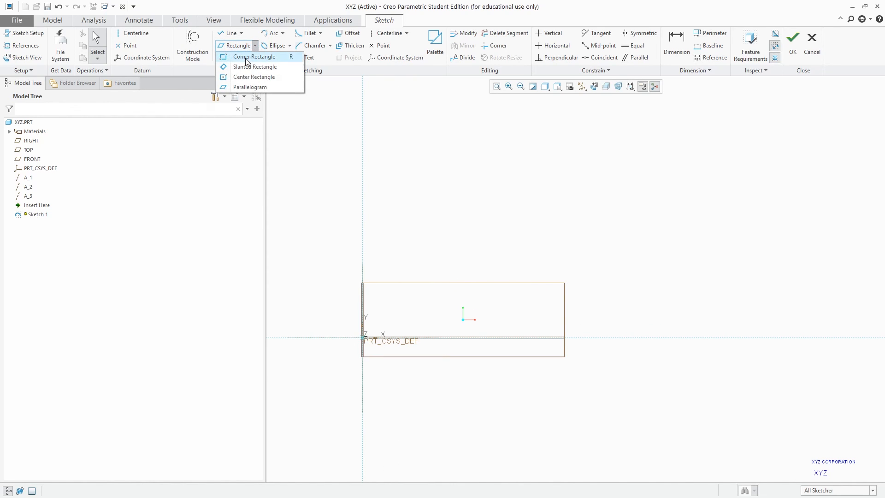
pyautogui.click(245, 57)
pyautogui.click(444, 222)
pyautogui.click(519, 253)
pyautogui.middleClick(534, 186)
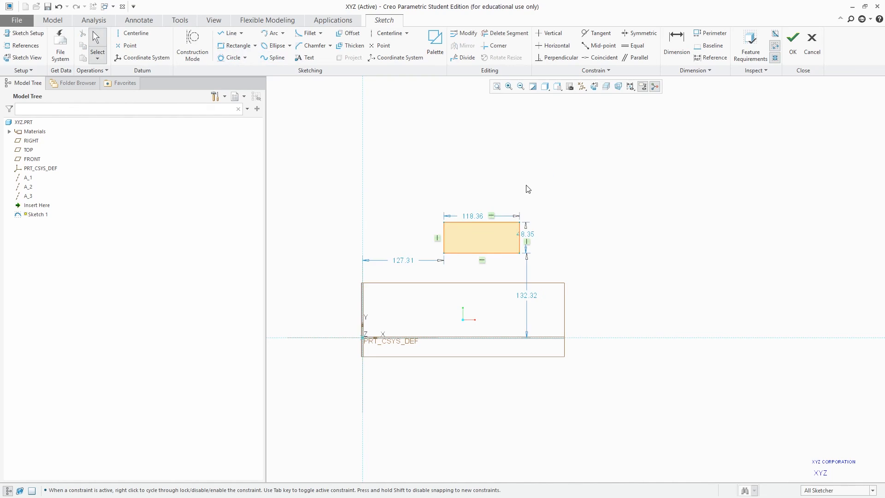
# Thicken the rectangle as a loop with open end caps, a thickness of 10 and an offset of 1.5, and finish the command
pyautogui.scroll(-3, 484, 235)
pyautogui.click(351, 45)
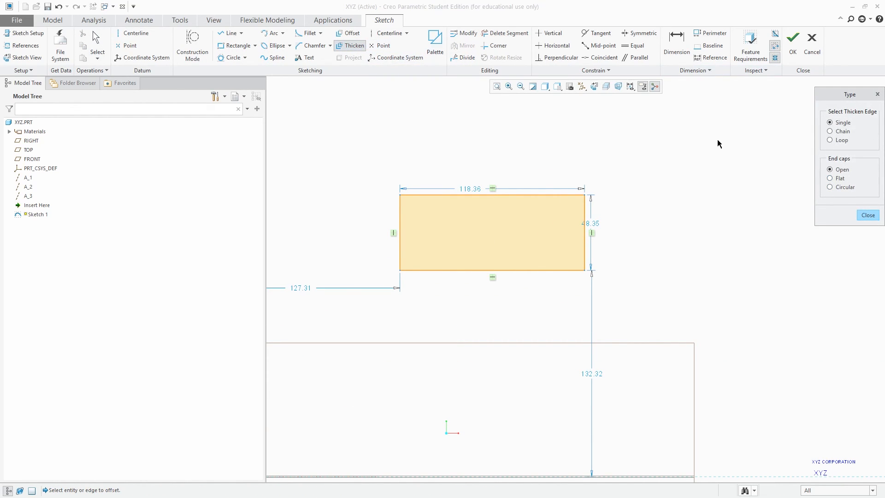
pyautogui.click(831, 140)
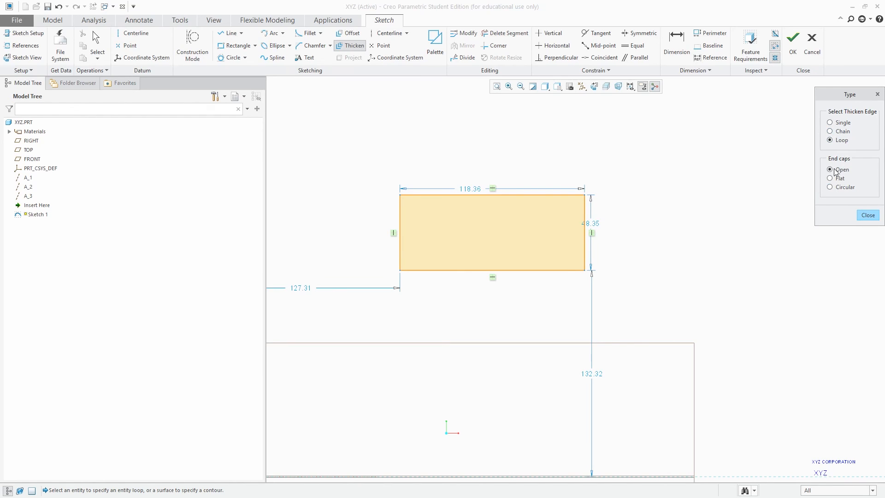
pyautogui.click(831, 187)
pyautogui.click(831, 180)
pyautogui.click(538, 195)
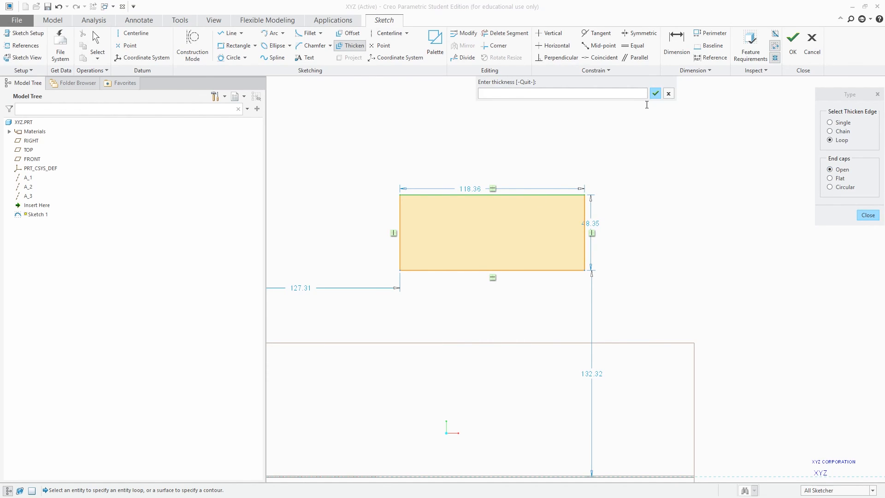
pyautogui.write('10')
pyautogui.press('Return')
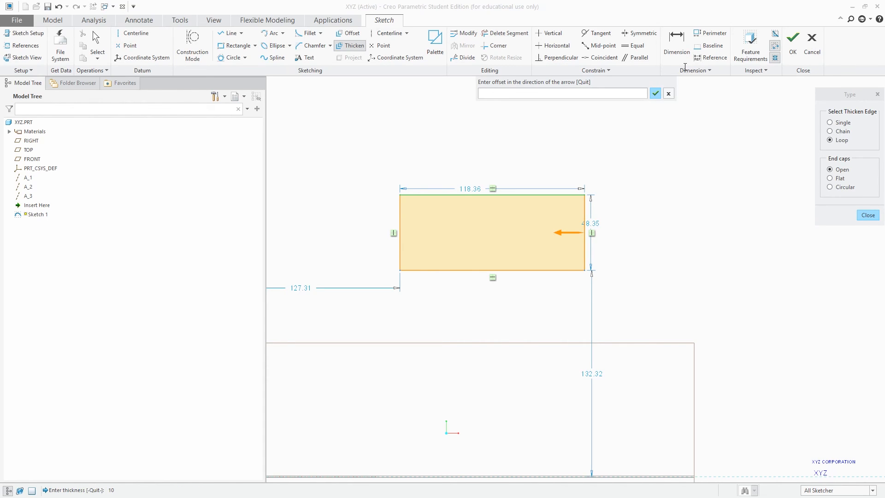
pyautogui.write('1.5')
pyautogui.press('Return')
pyautogui.scroll(-4, 469, 186)
pyautogui.scroll(5, 486, 191)
pyautogui.scroll(-4, 575, 144)
pyautogui.scroll(3, 581, 178)
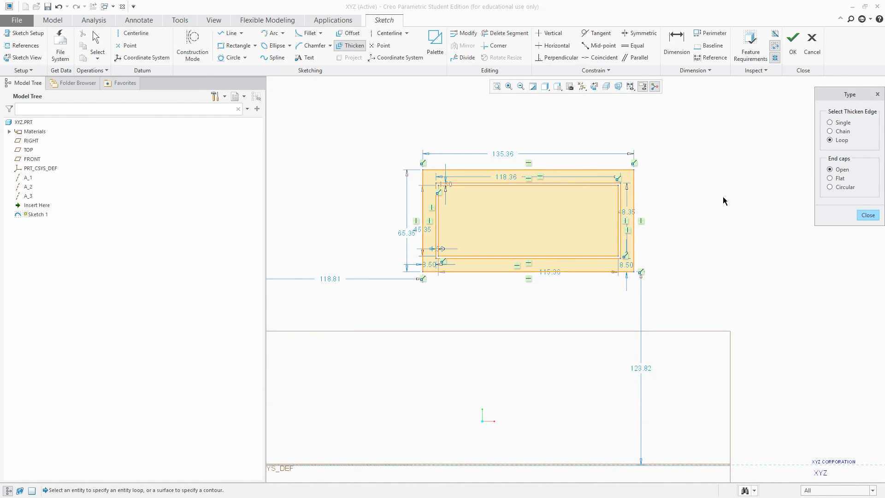
pyautogui.click(867, 215)
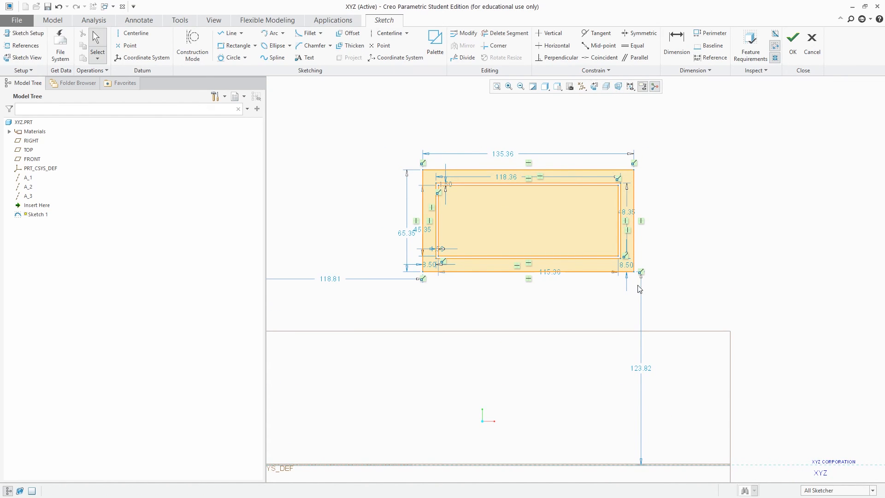
# Delete all the sketched geometry, including the rectangle and its thickened loops
pyautogui.hotkey('ctrl', 'alt', 'a')
pyautogui.press('Delete')
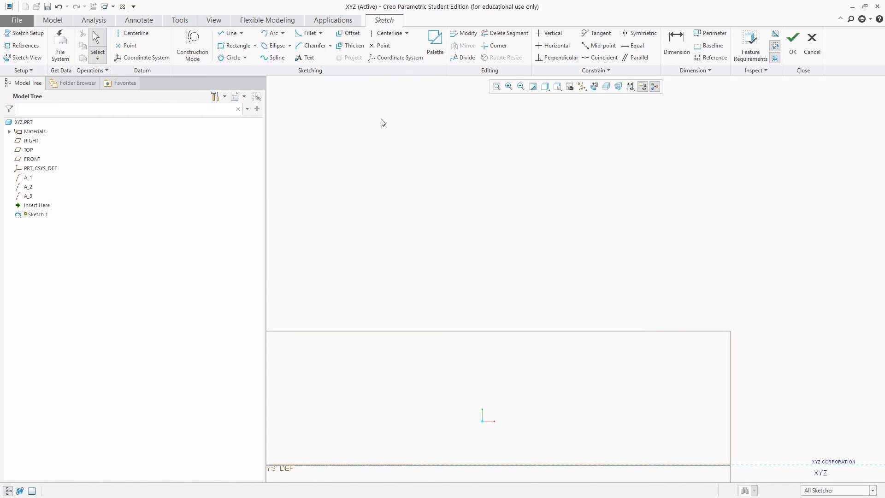
# Sketch a vertical centerline along the vertical reference through the origin
pyautogui.scroll(2, 464, 143)
pyautogui.scroll(2, 393, 180)
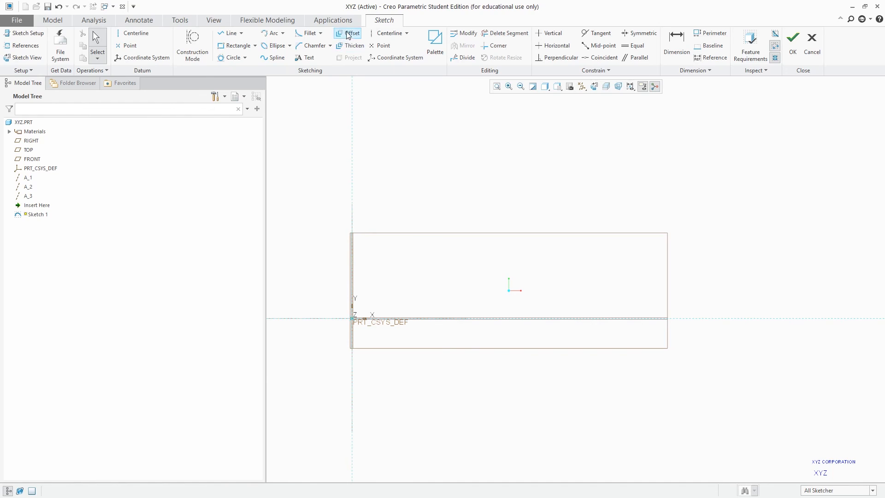
pyautogui.scroll(2, 401, 157)
pyautogui.scroll(-2, 402, 167)
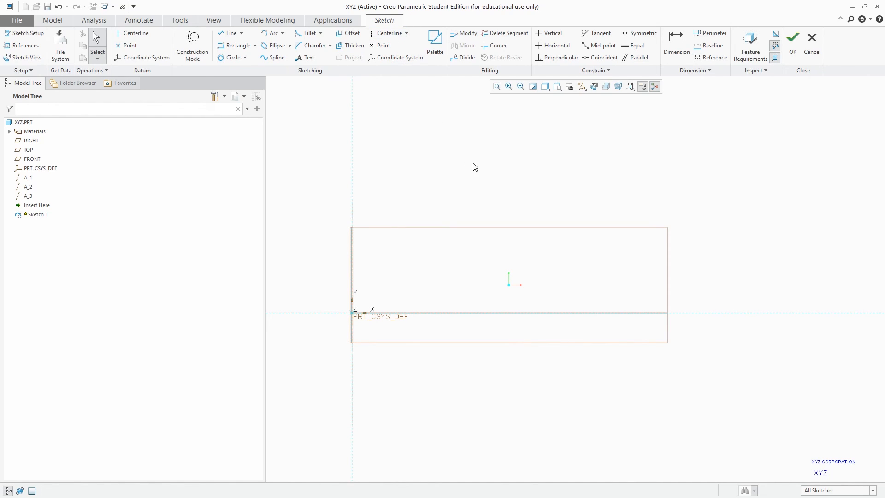
pyautogui.scroll(2, 471, 152)
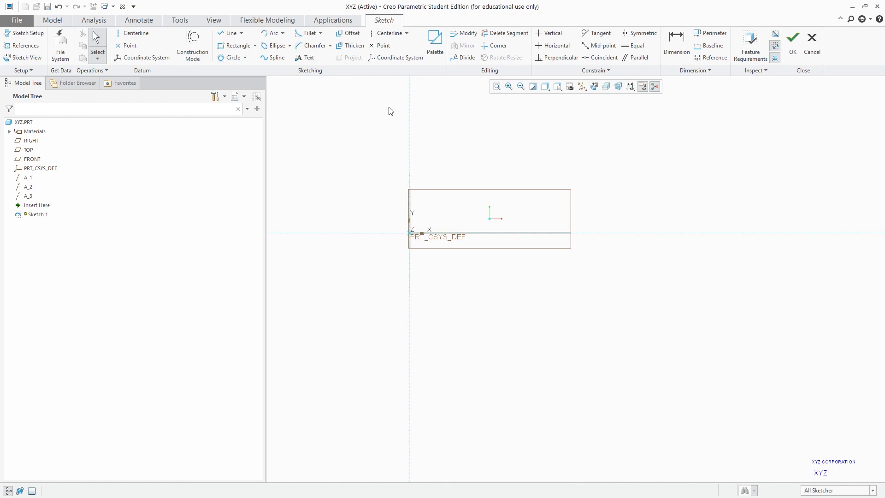
pyautogui.scroll(-1, 388, 122)
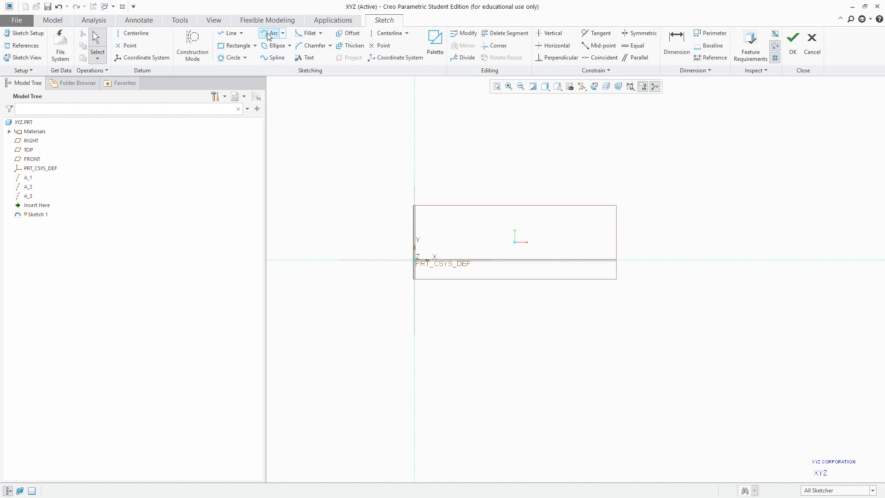
pyautogui.click(389, 34)
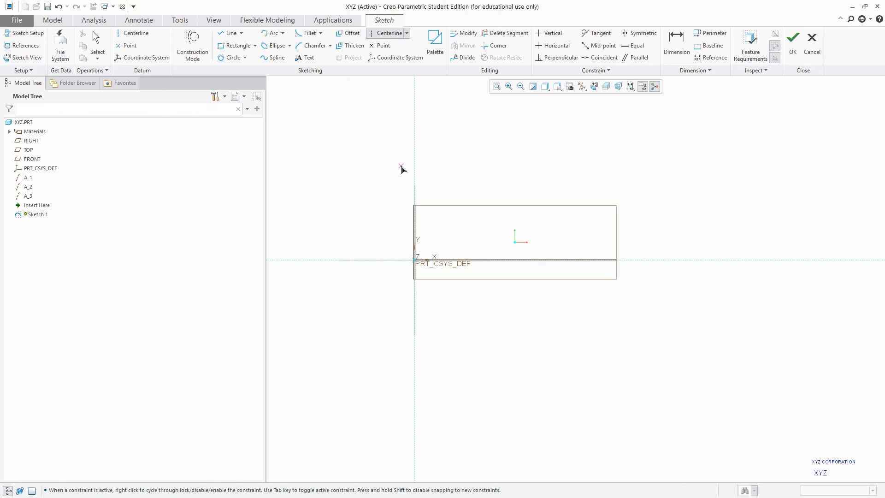
pyautogui.click(415, 174)
pyautogui.click(416, 303)
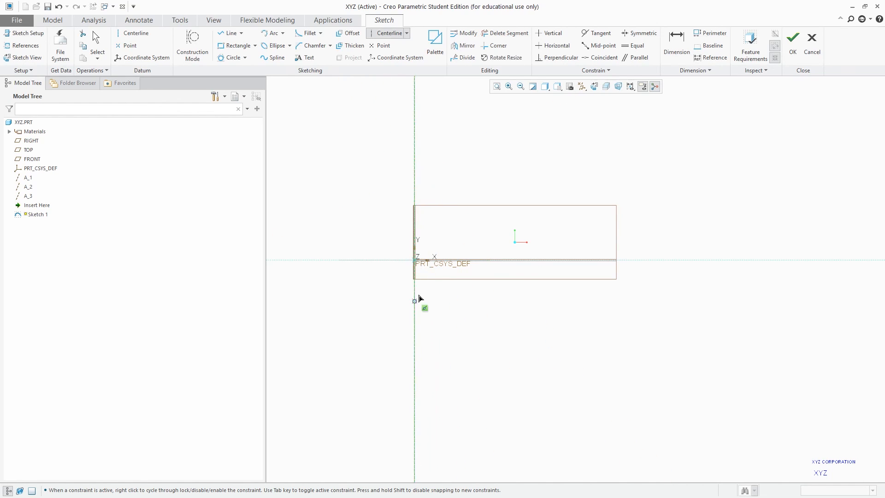
pyautogui.middleClick(454, 175)
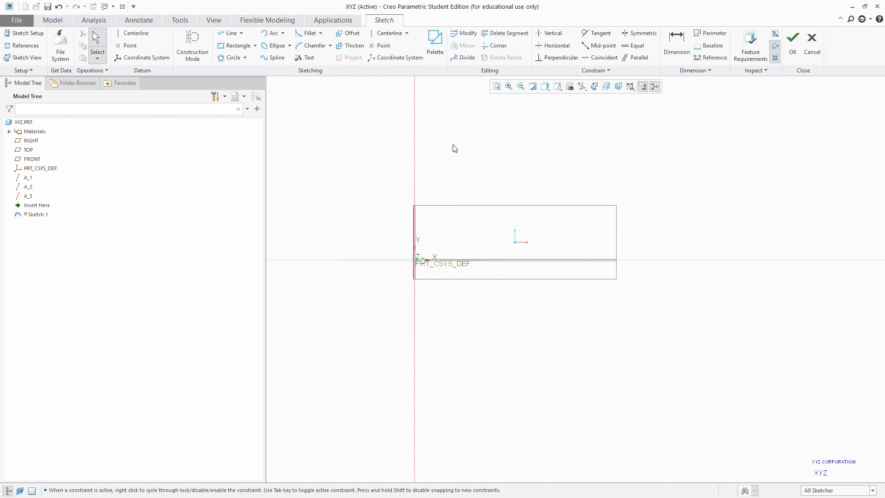
# Sketch a corner rectangle about 107 by 61, symmetric about the vertical centerline and above the horizontal reference
pyautogui.click(235, 45)
pyautogui.click(380, 117)
pyautogui.click(449, 157)
pyautogui.middleClick(476, 127)
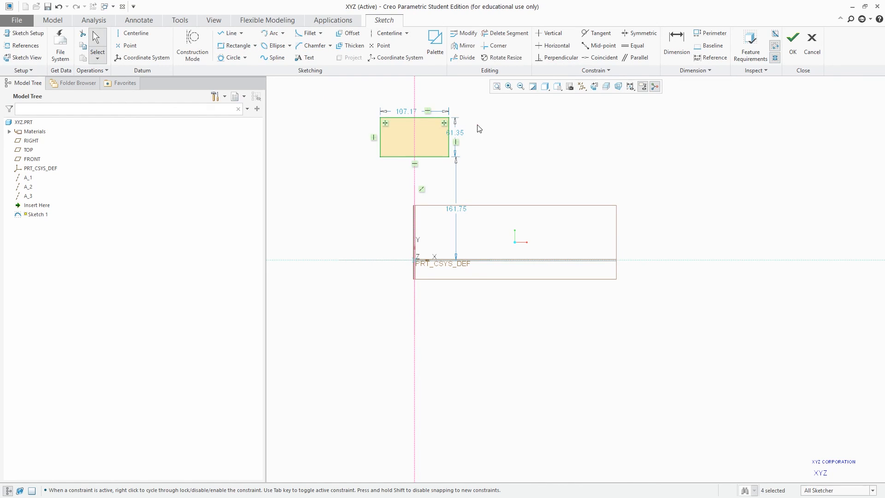
# Try deleting the vertical centerline, and undo that deletion
pyautogui.click(418, 96)
pyautogui.press('Delete')
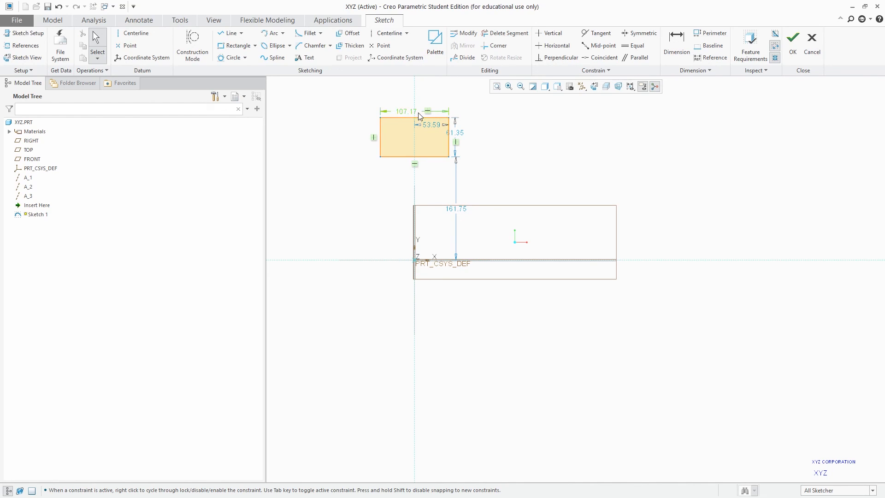
pyautogui.hotkey('ctrl', 'z')
# Set the symmetric rectangle's width to 110, and undo the change
pyautogui.doubleClick(414, 111)
pyautogui.write('110')
pyautogui.press('Return')
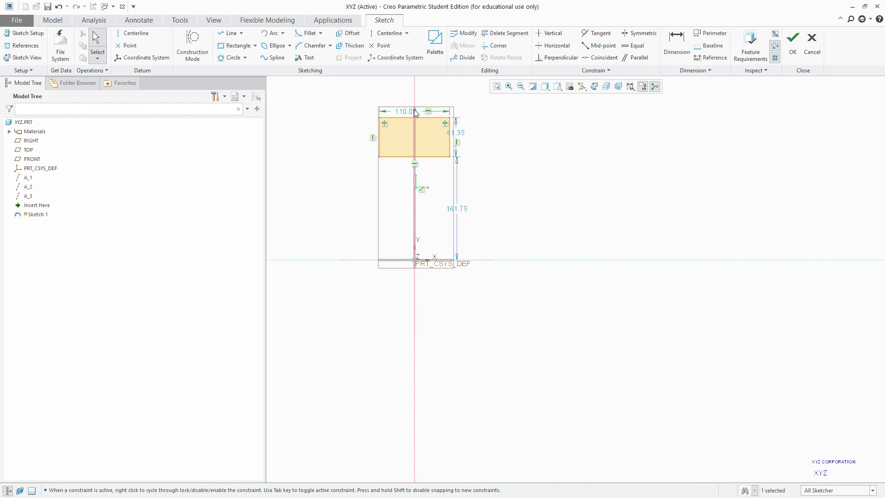
pyautogui.click(489, 136)
pyautogui.click(465, 143)
pyautogui.moveTo(456, 133); pyautogui.dragTo(444, 129)
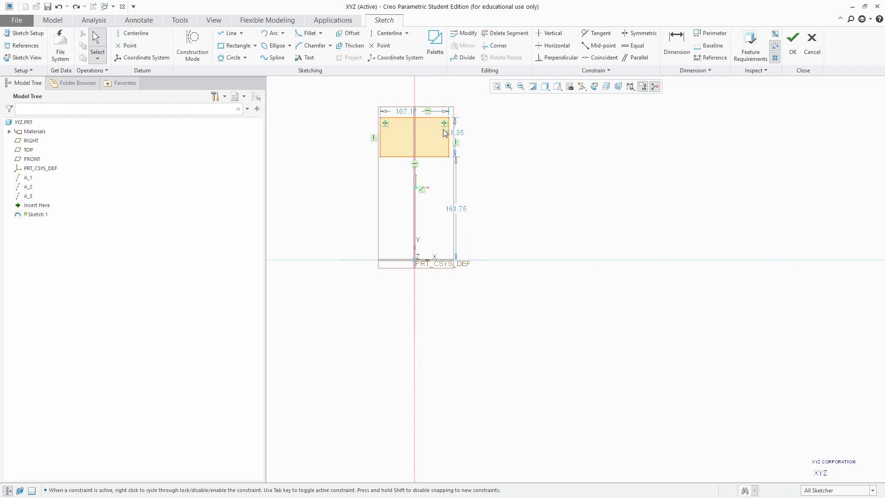
# Delete the vertical centerline and set the rectangle's width to 110 without the symmetry
pyautogui.click(414, 91)
pyautogui.press('Delete')
pyautogui.doubleClick(405, 111)
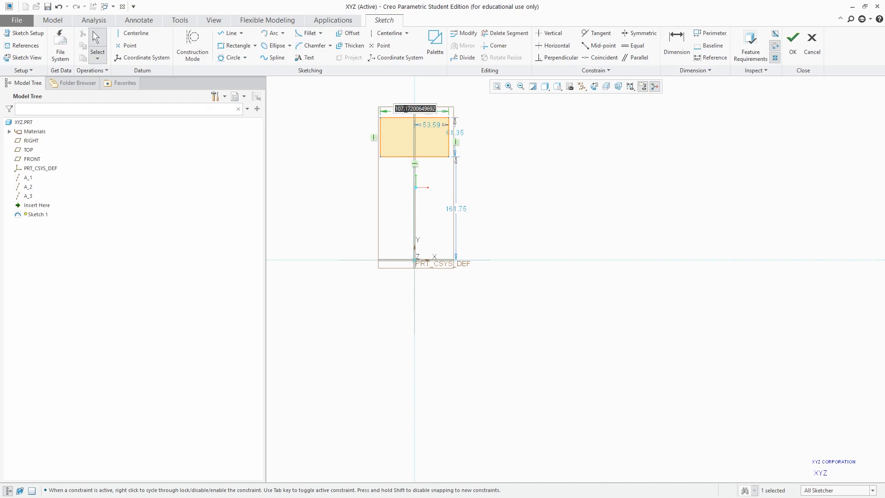
pyautogui.write('110')
pyautogui.press('Return')
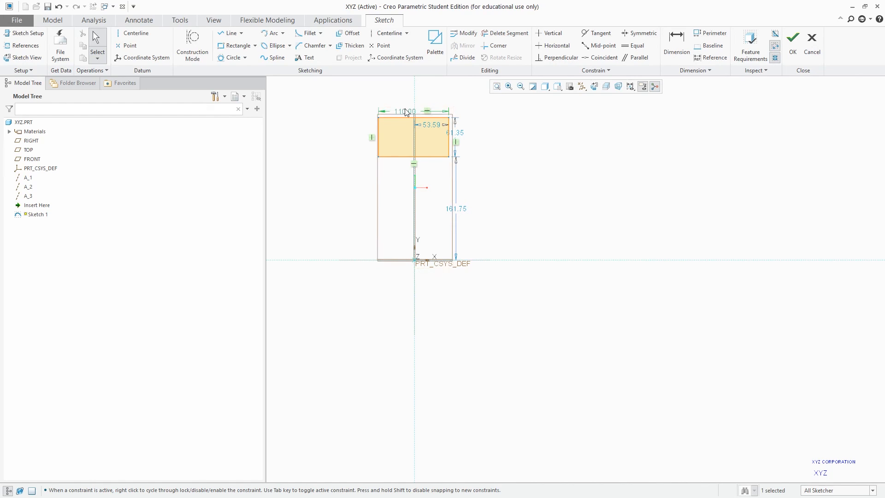
# Undo the width change, the centerline's deletion and the rectangle itself
pyautogui.hotkey('ctrl', 'z')
pyautogui.hotkey('ctrl', 'z')
pyautogui.hotkey('ctrl', 'z')
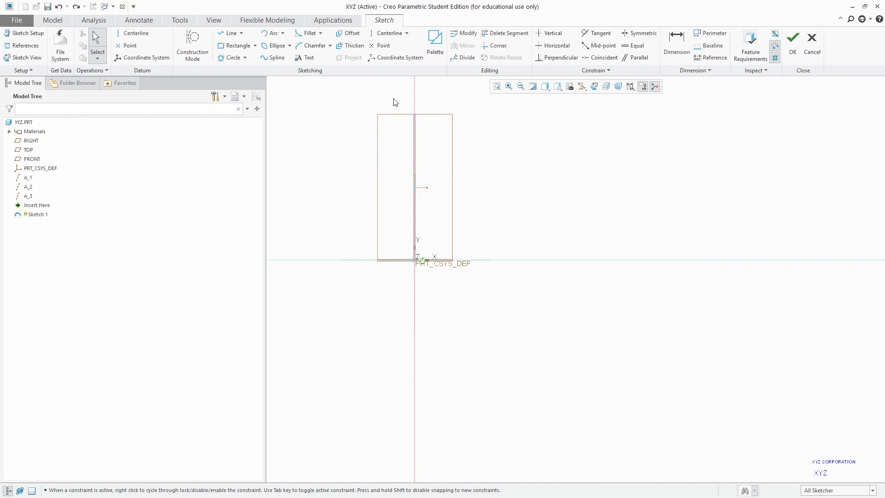
# Sketch a small corner rectangle about 27 by 43 to the left of the vertical centerline
pyautogui.click(235, 45)
pyautogui.click(321, 137)
pyautogui.click(339, 165)
pyautogui.middleClick(368, 127)
# Mirror the small rectangle about the vertical centerline
pyautogui.moveTo(369, 189); pyautogui.dragTo(300, 122)
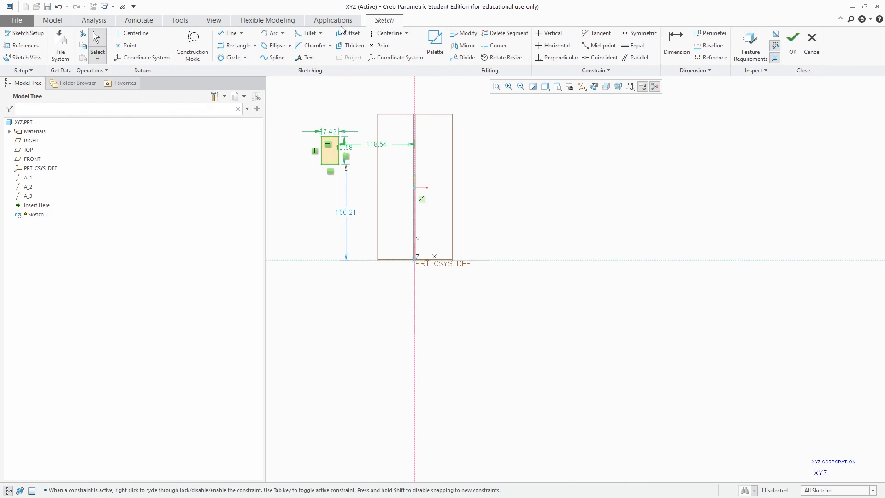
pyautogui.click(463, 46)
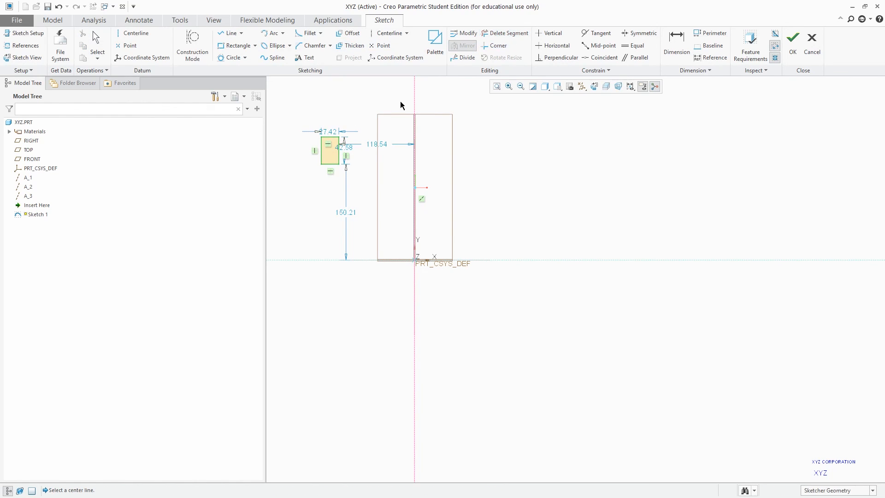
pyautogui.click(414, 99)
pyautogui.click(523, 109)
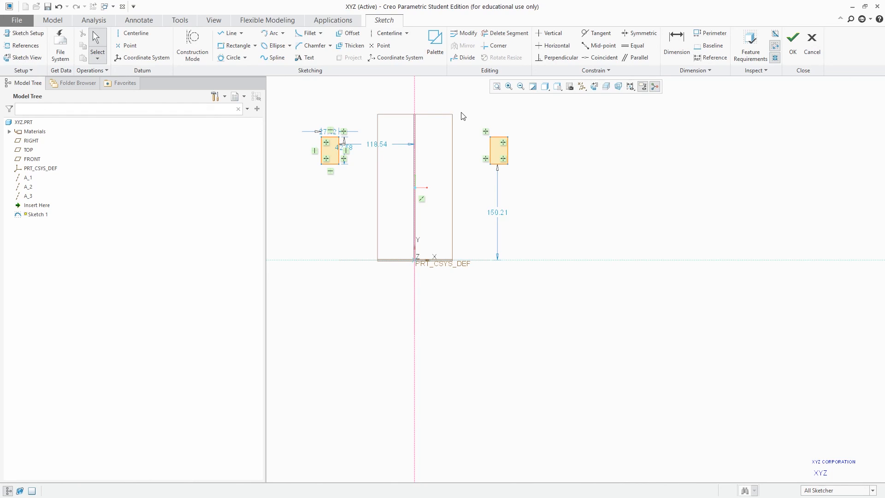
# Delete the mirrored rectangle and the original rectangle, keeping the centerline
pyautogui.moveTo(458, 101); pyautogui.dragTo(511, 171)
pyautogui.press('Delete')
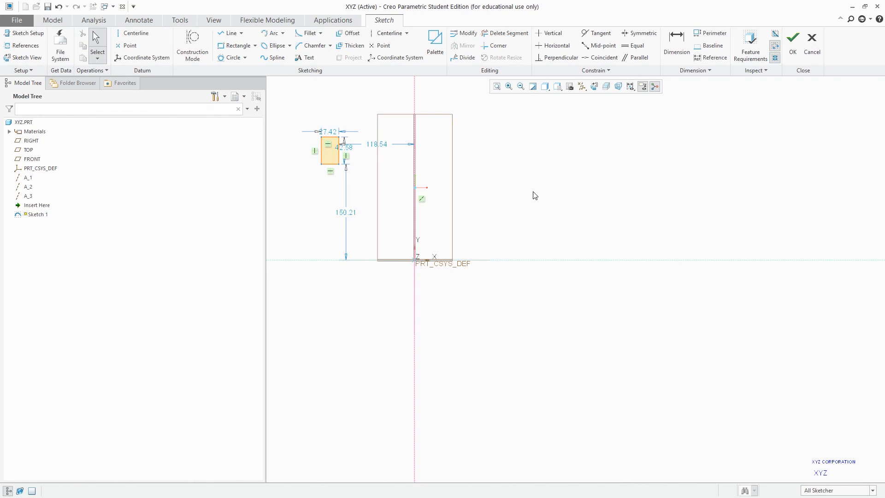
pyautogui.moveTo(306, 119); pyautogui.dragTo(361, 192)
pyautogui.press('Delete')
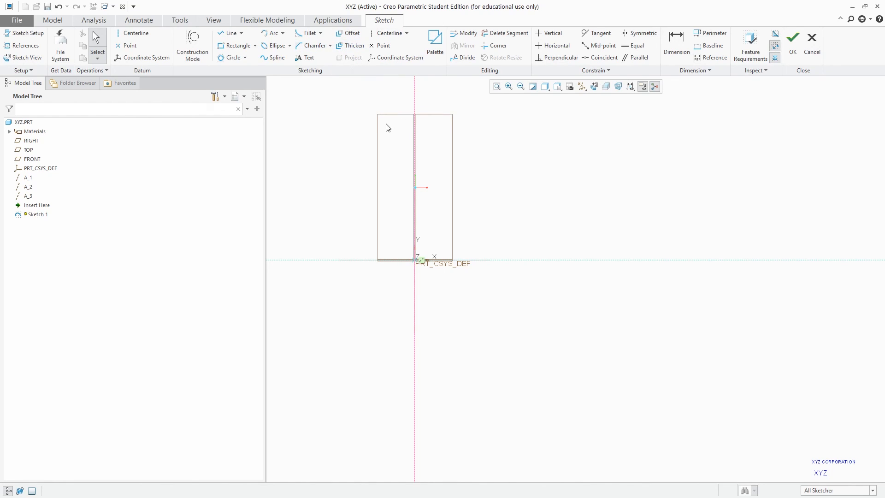
# Open the sketcher palette, move it beside the sketch and enlarge its list of shapes
pyautogui.click(439, 39)
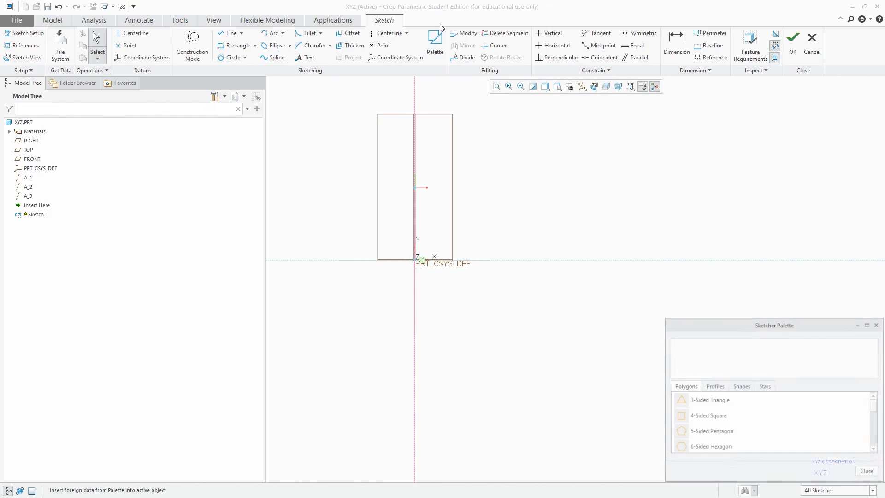
pyautogui.moveTo(778, 324); pyautogui.dragTo(624, 214)
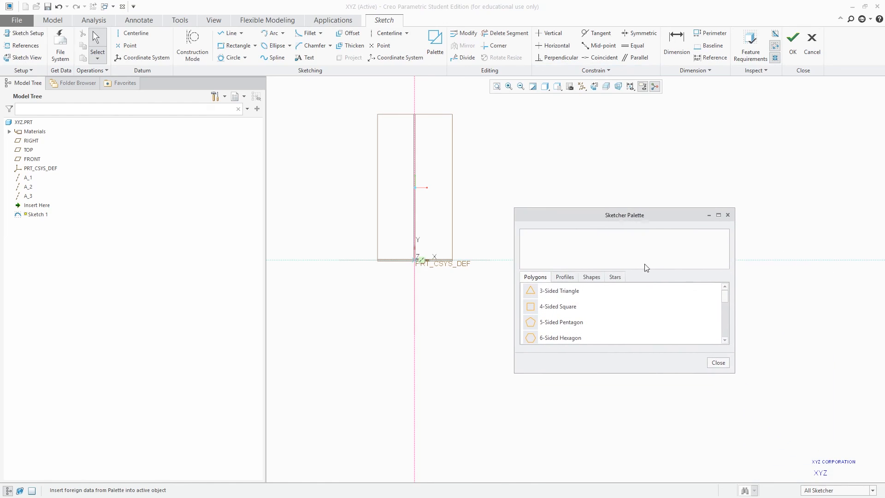
pyautogui.moveTo(654, 372); pyautogui.dragTo(650, 441)
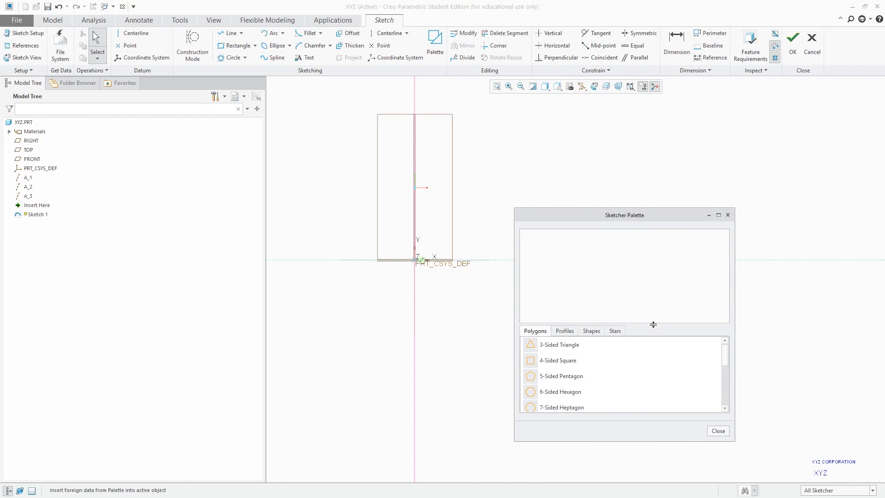
pyautogui.moveTo(653, 325); pyautogui.dragTo(654, 281)
# Look through the palette's ready-made polygons, profiles, shapes and stars
pyautogui.scroll(-2, 555, 298)
pyautogui.scroll(2, 582, 300)
pyautogui.click(565, 286)
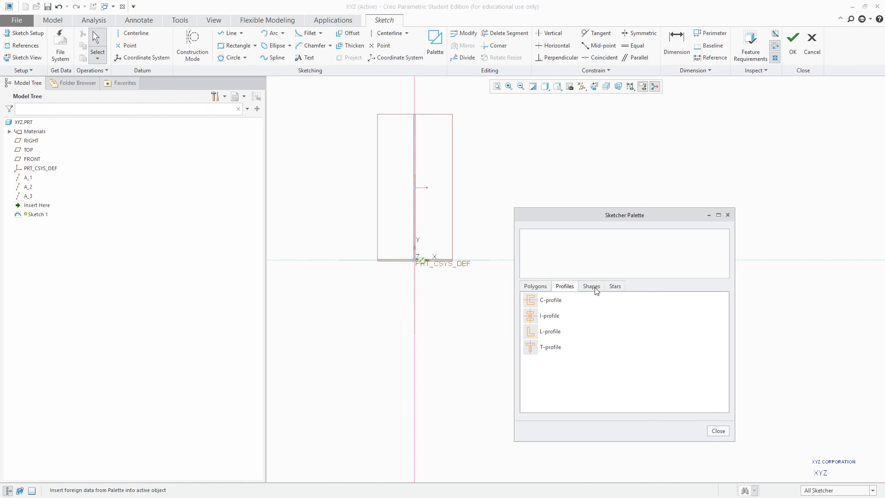
pyautogui.click(597, 290)
pyautogui.click(615, 286)
pyautogui.click(593, 287)
pyautogui.click(536, 286)
pyautogui.scroll(-1, 556, 321)
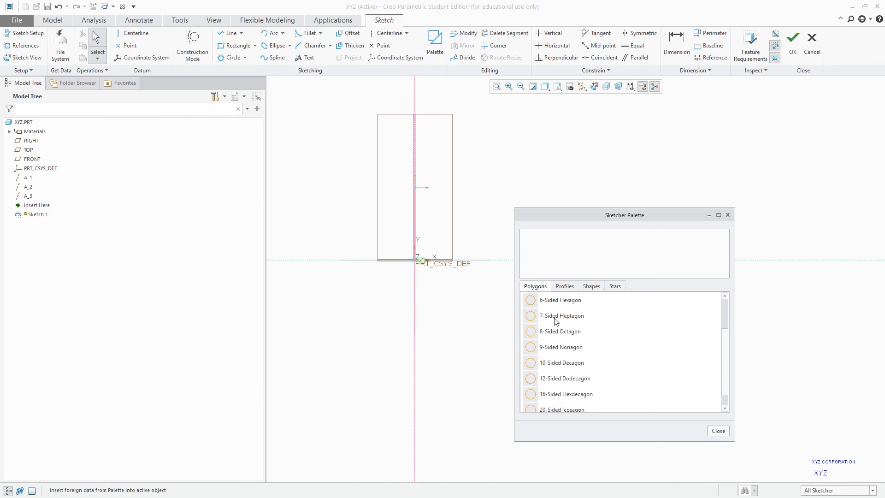
# Place the palette's I-profile in the sketch and move its centre onto the coordinate system origin
pyautogui.click(573, 287)
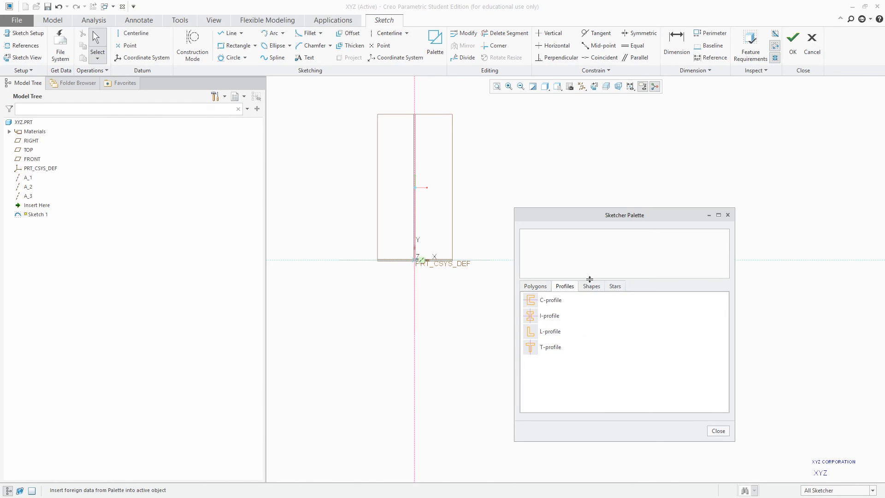
pyautogui.doubleClick(545, 317)
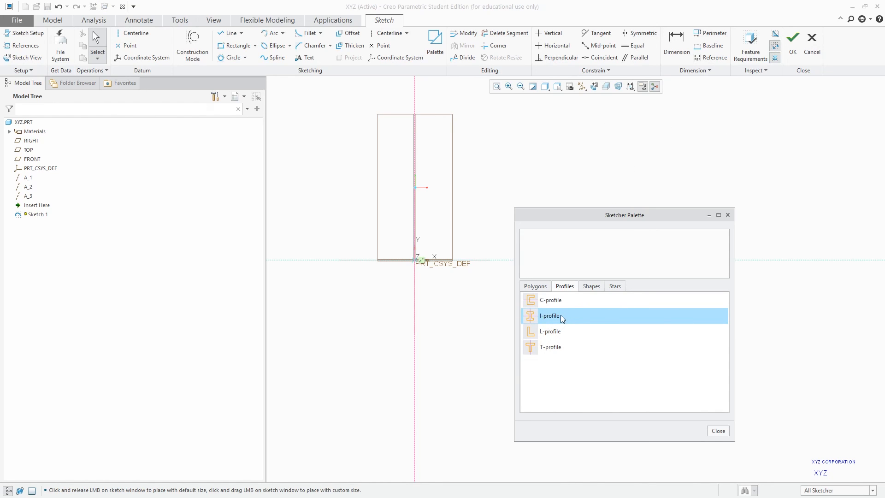
pyautogui.click(434, 221)
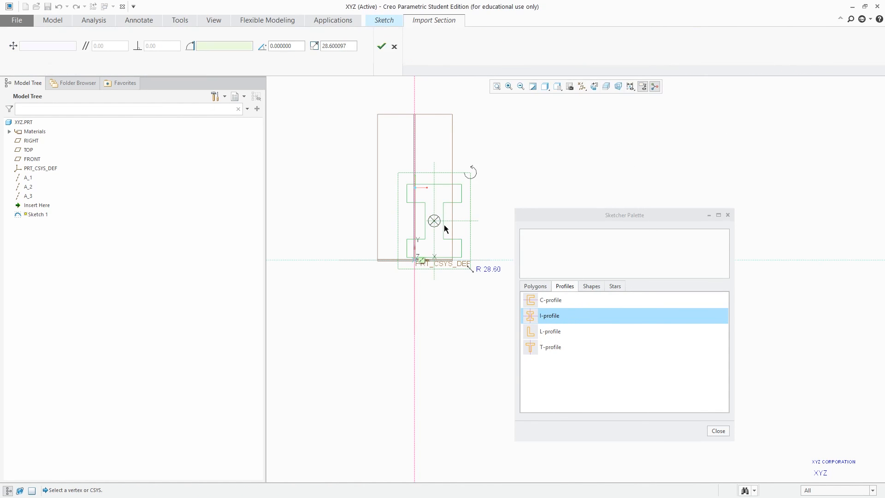
pyautogui.moveTo(435, 218); pyautogui.dragTo(415, 260)
# Set the placed I-profile's scaling factor to 30 and its rotation angle to 30 degrees
pyautogui.moveTo(346, 43); pyautogui.dragTo(321, 45)
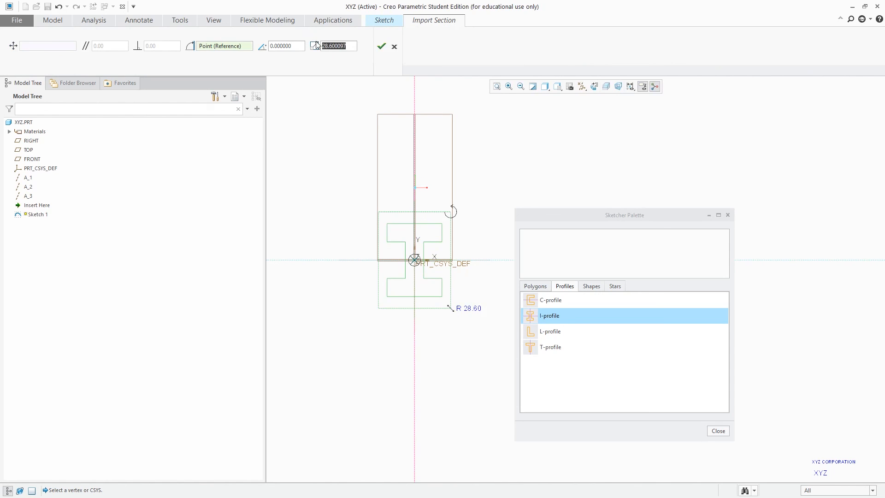
pyautogui.write('30')
pyautogui.press('Return')
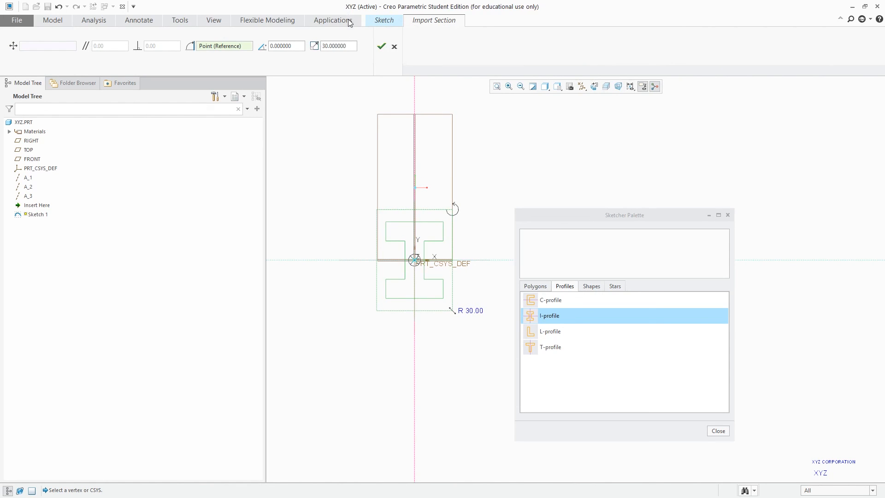
pyautogui.moveTo(297, 46); pyautogui.dragTo(252, 44)
pyautogui.write('30')
pyautogui.press('Return')
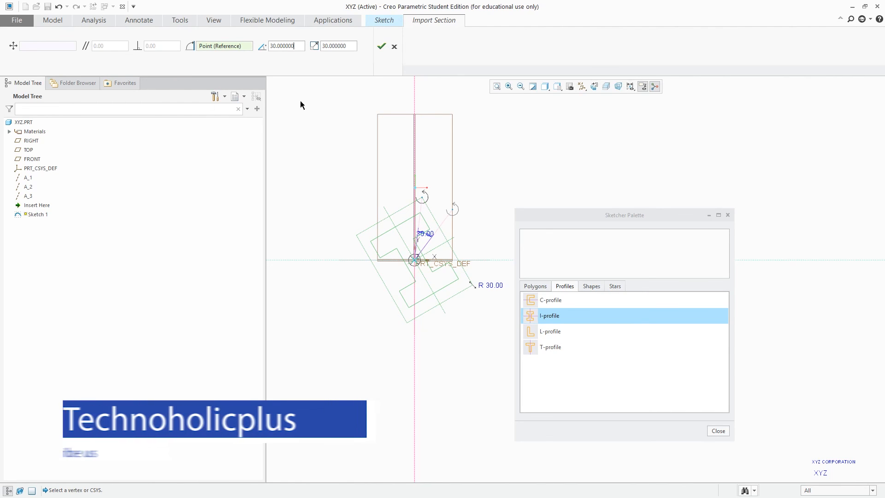
# Examine the palette's lists of stars and shapes again, repositioning the palette window around the sketch
pyautogui.click(592, 287)
pyautogui.click(616, 286)
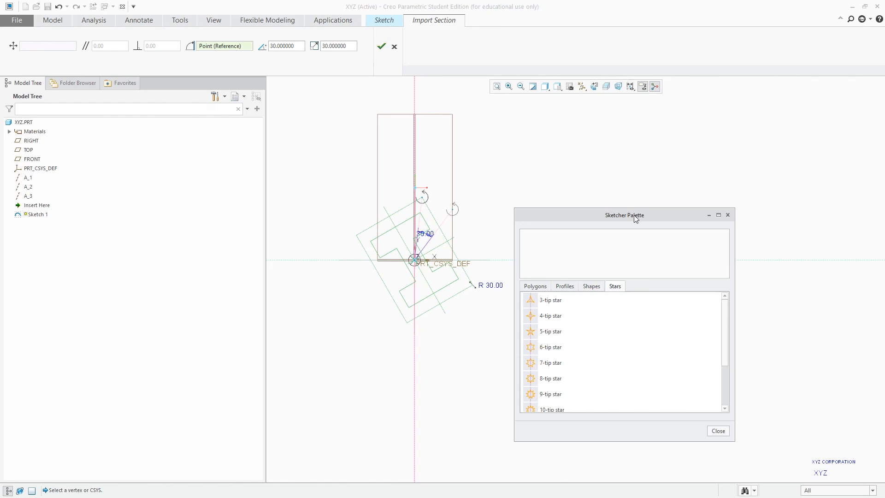
pyautogui.moveTo(632, 216); pyautogui.dragTo(651, 142)
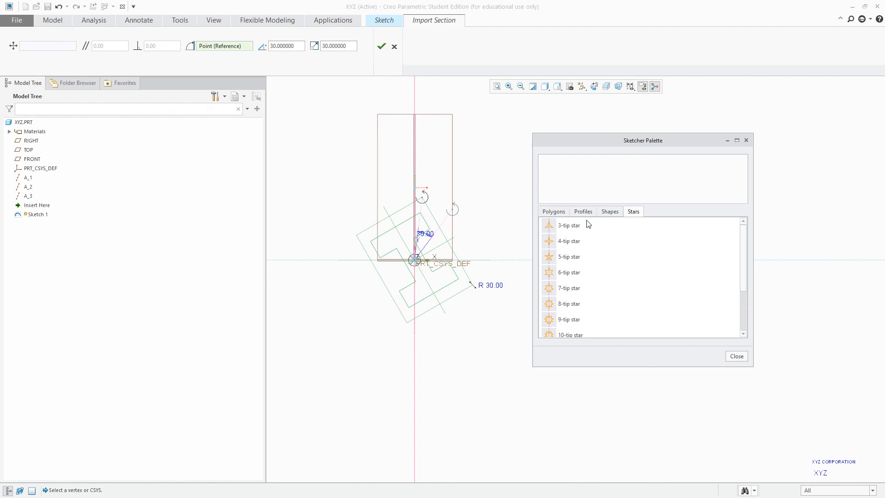
pyautogui.click(616, 212)
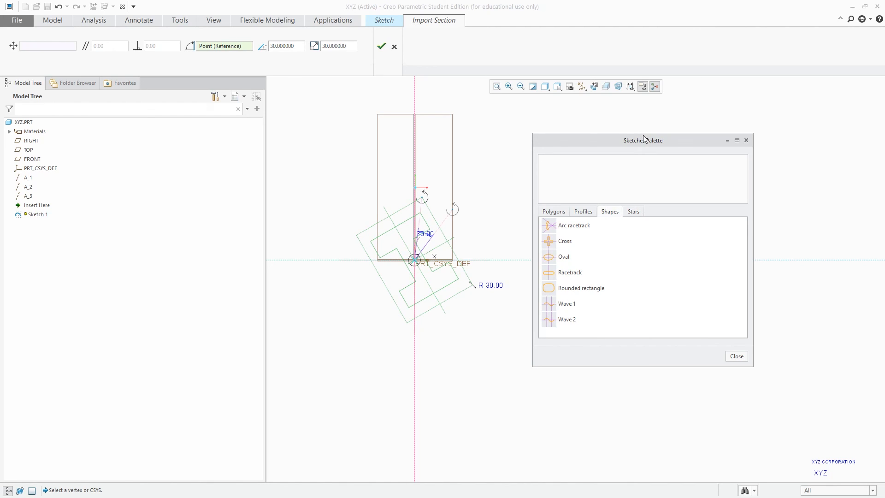
pyautogui.moveTo(646, 145)
pyautogui.mouseDown()
pyautogui.moveTo(459, 222)
pyautogui.moveTo(422, 175)
pyautogui.moveTo(464, 175)
pyautogui.mouseUp()
pyautogui.click(334, 320)
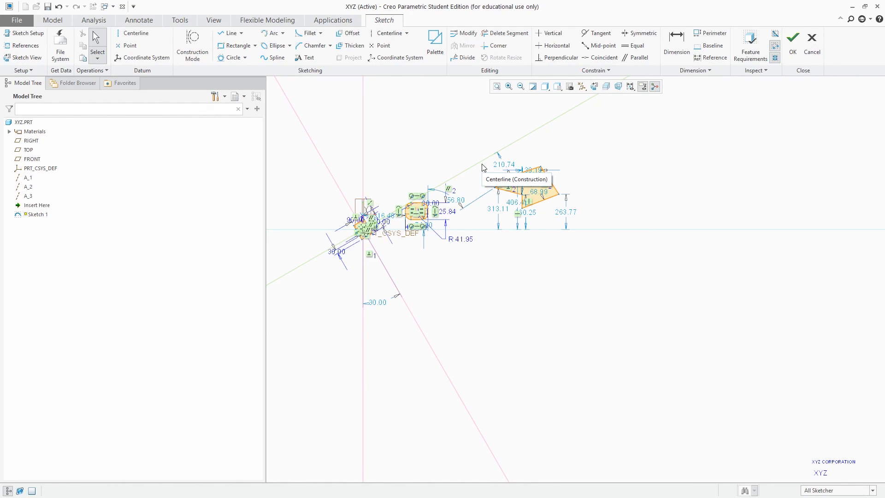
pyautogui.scroll(2, 482, 181)
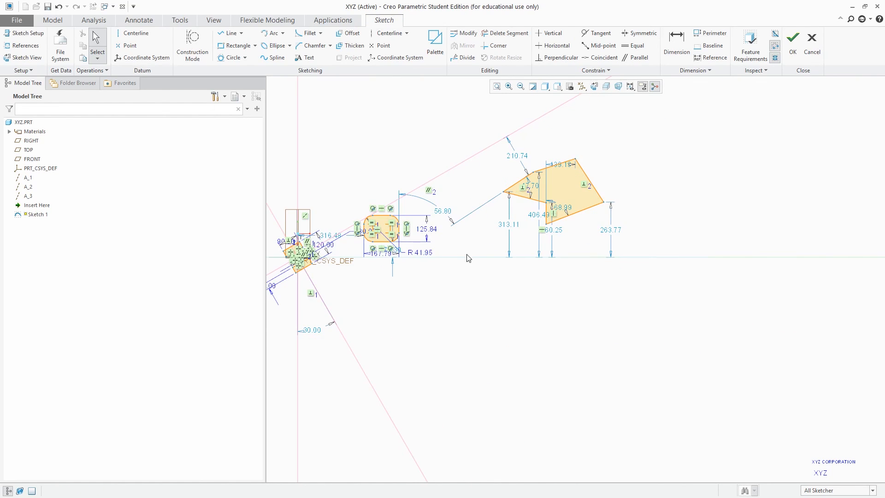